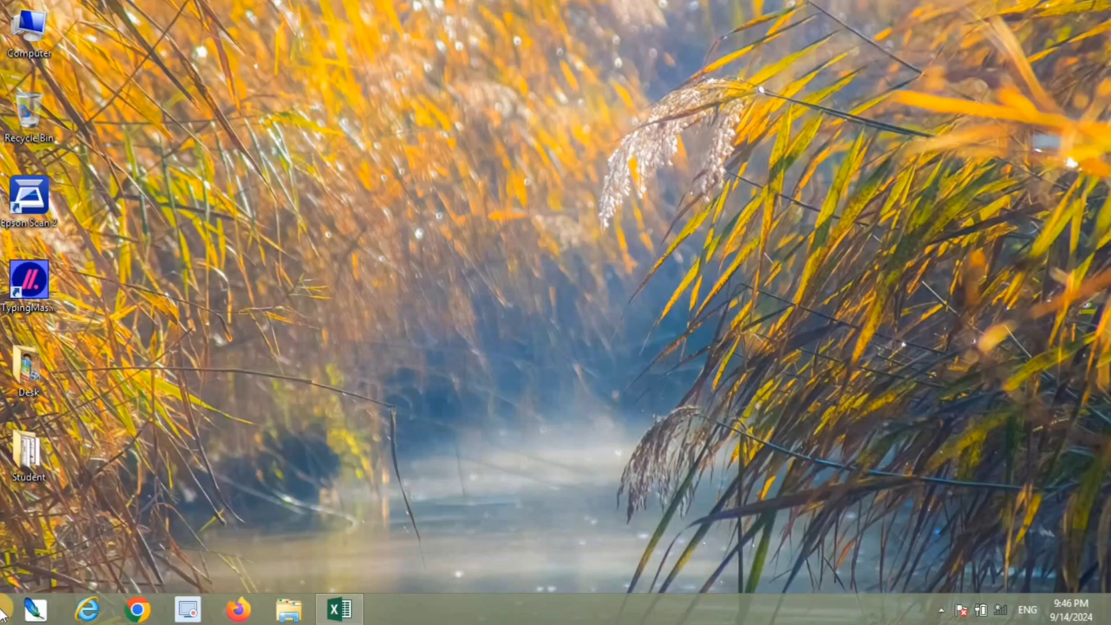
- Restore the Sum workbook from the taskbar and switch to its Sum sheet
left_click(348, 610)
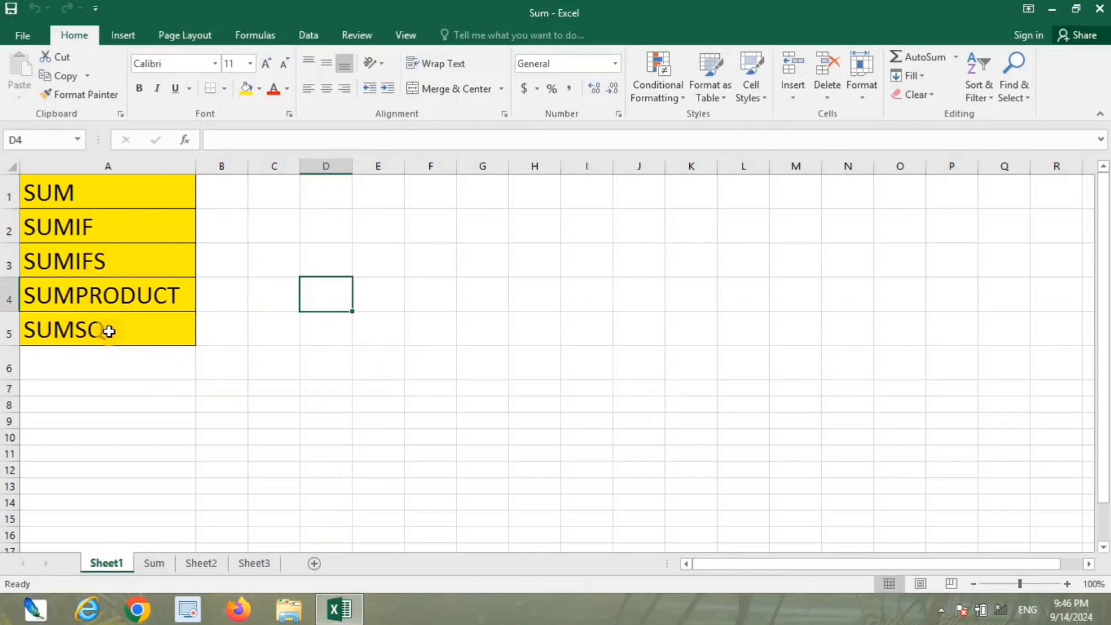
left_click(161, 562)
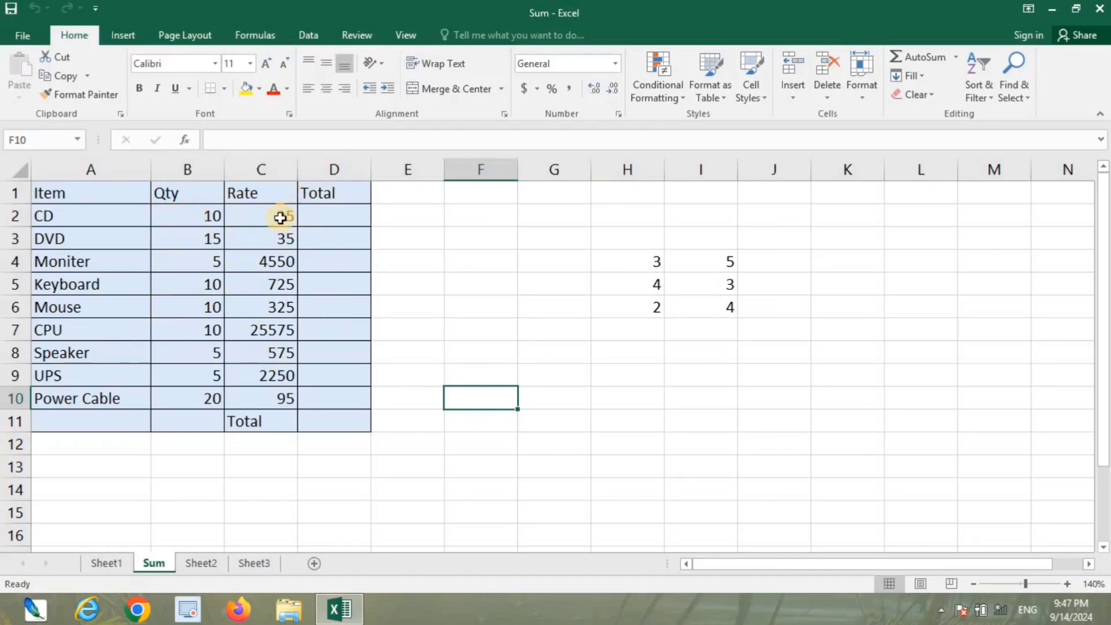
- Enter =B2*C2 in D2 to get CD's total of 250
left_click(323, 219)
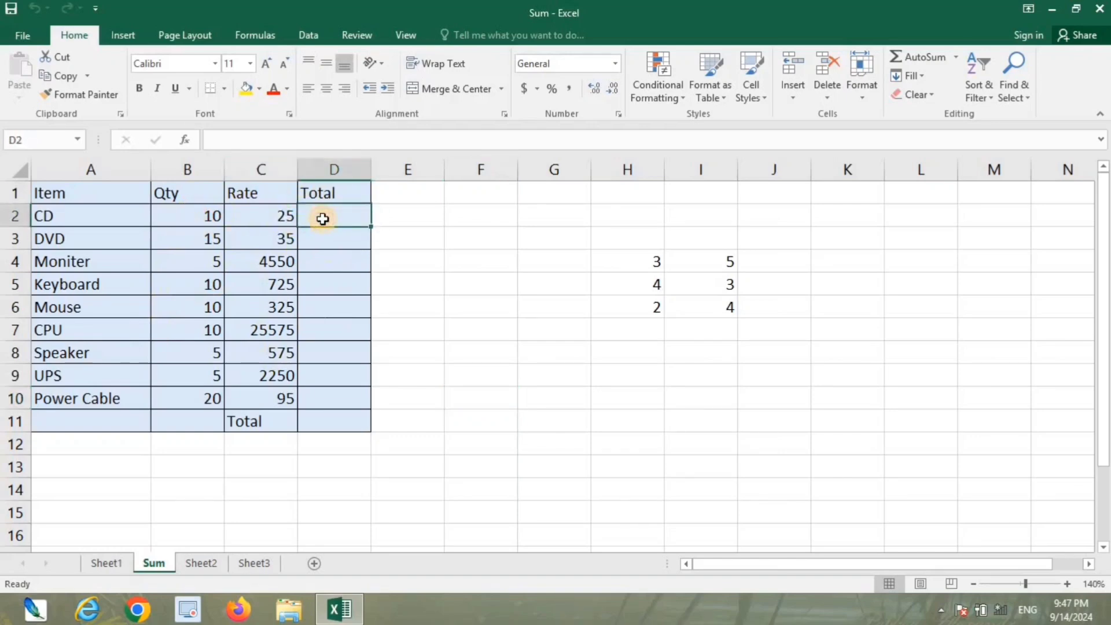
type("=")
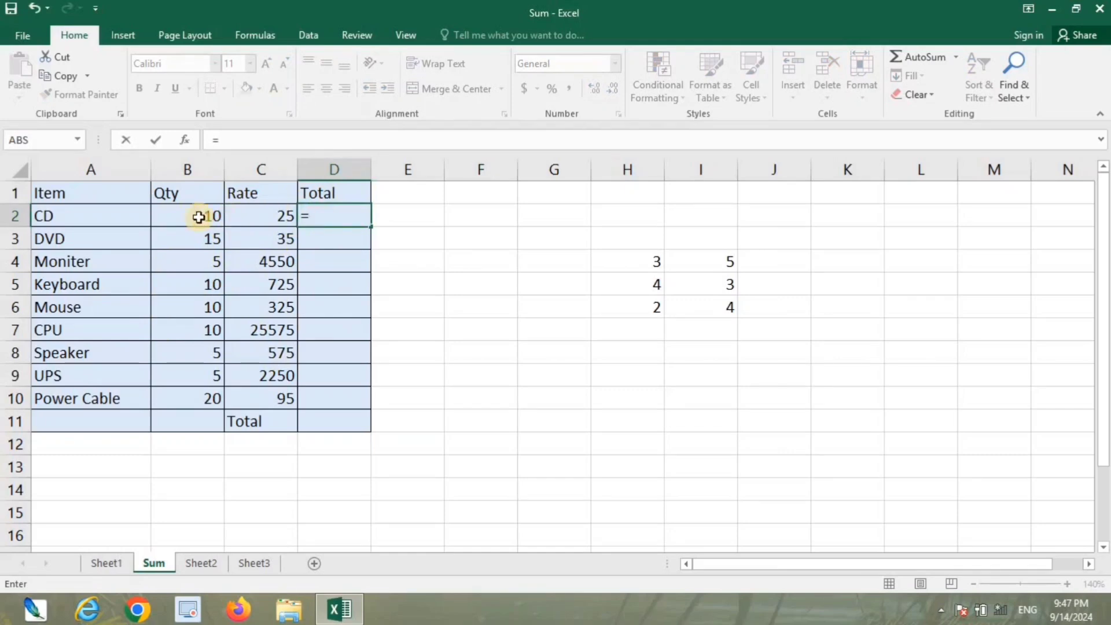
left_click(197, 216)
type("*")
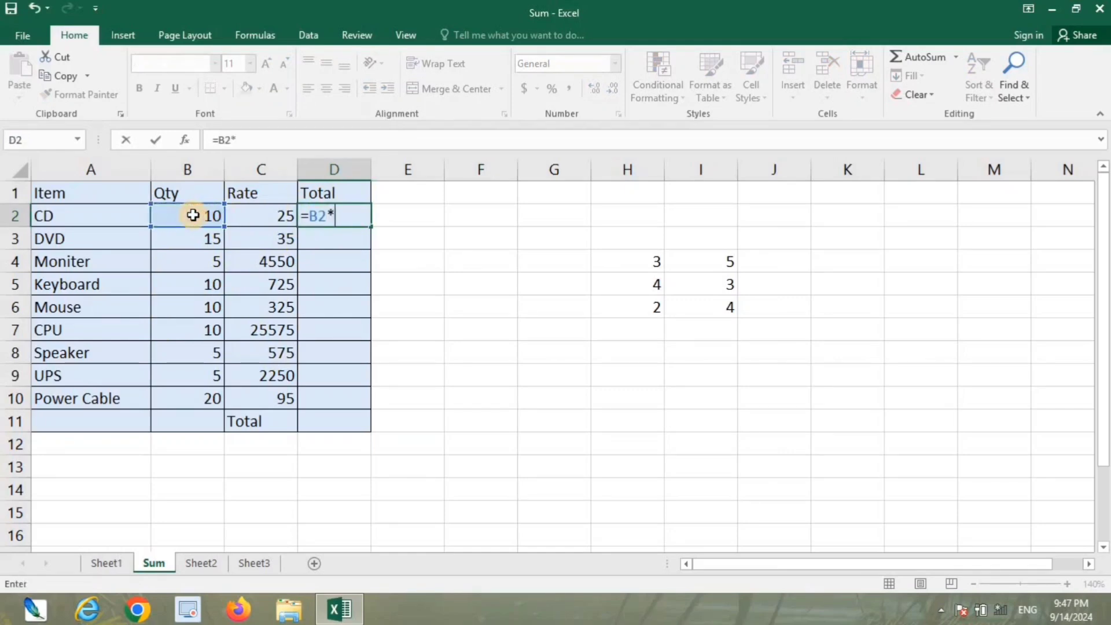
left_click(284, 215)
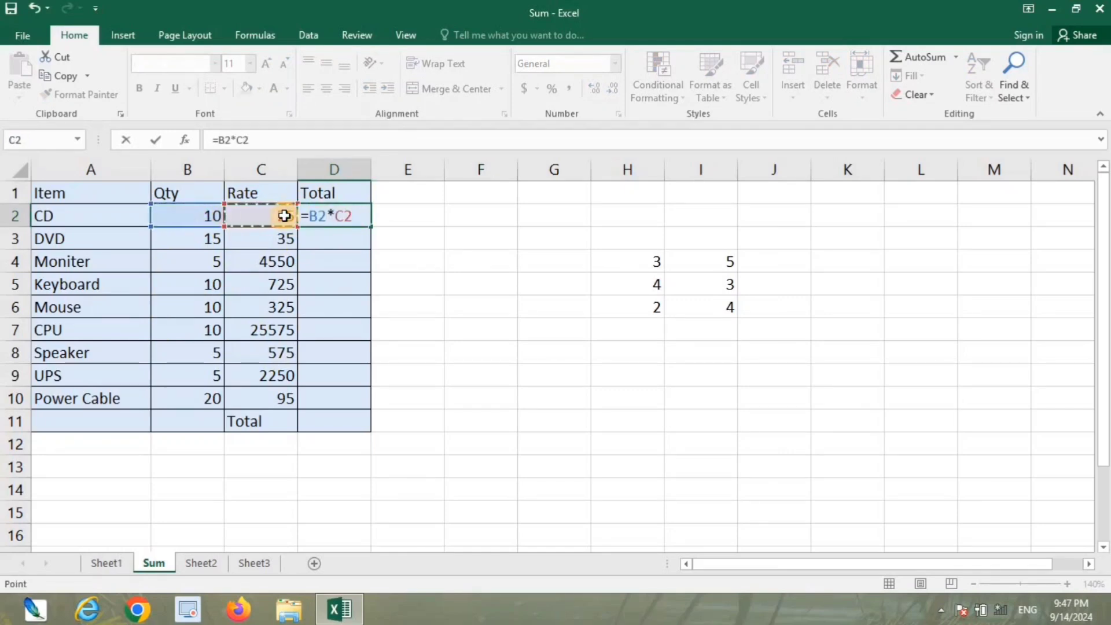
key("Return")
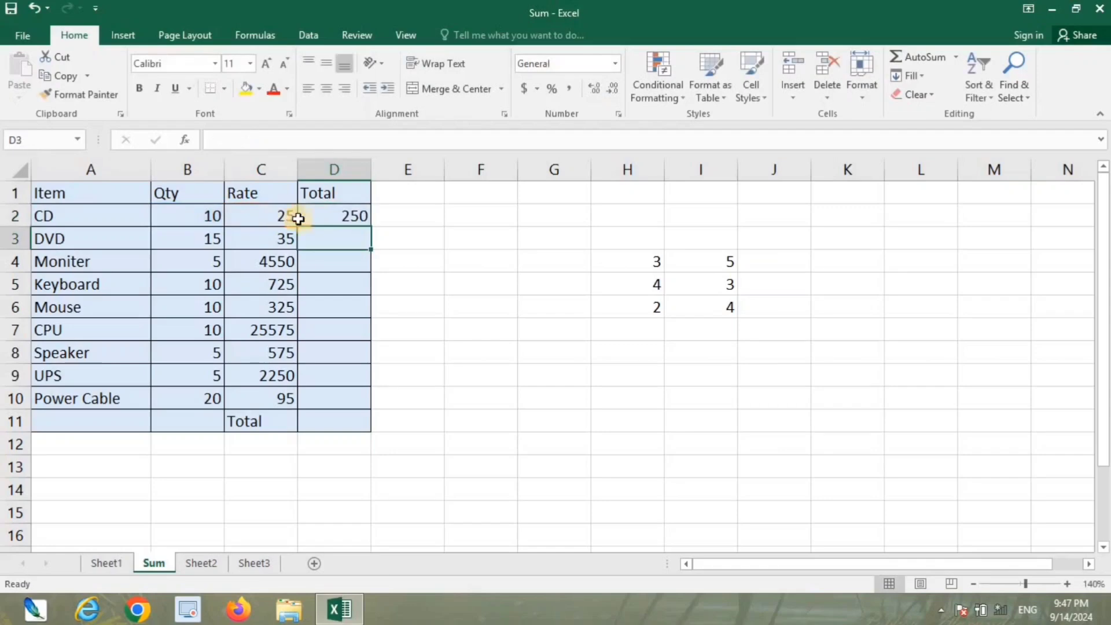
- Copy the D2 formula down the Total column and clear the #VALUE! error in D11
left_click(357, 217)
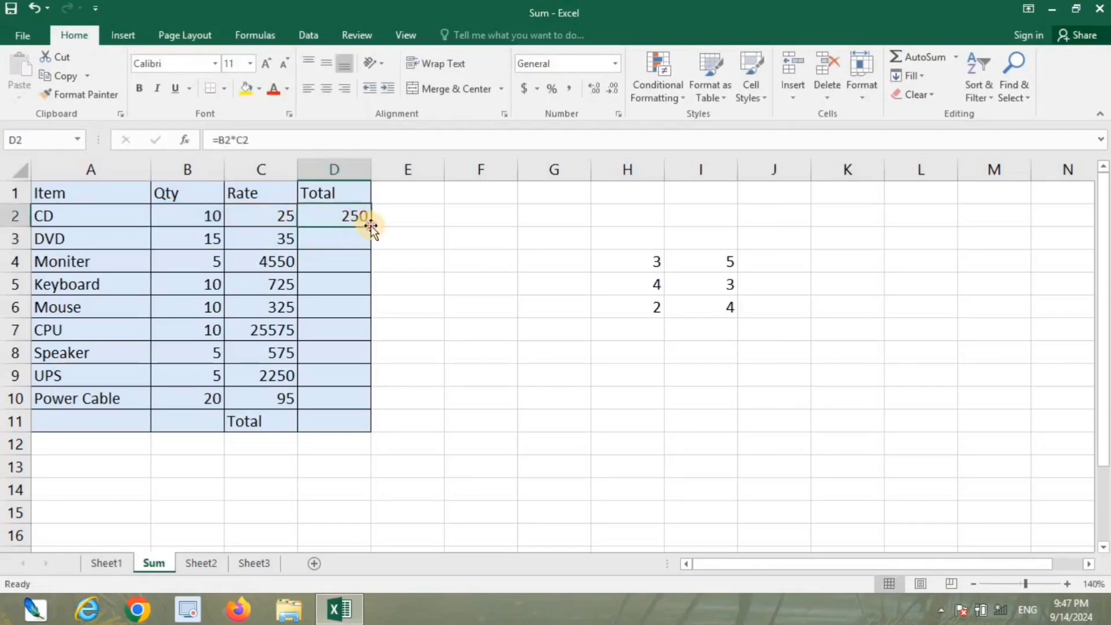
double_click(370, 225)
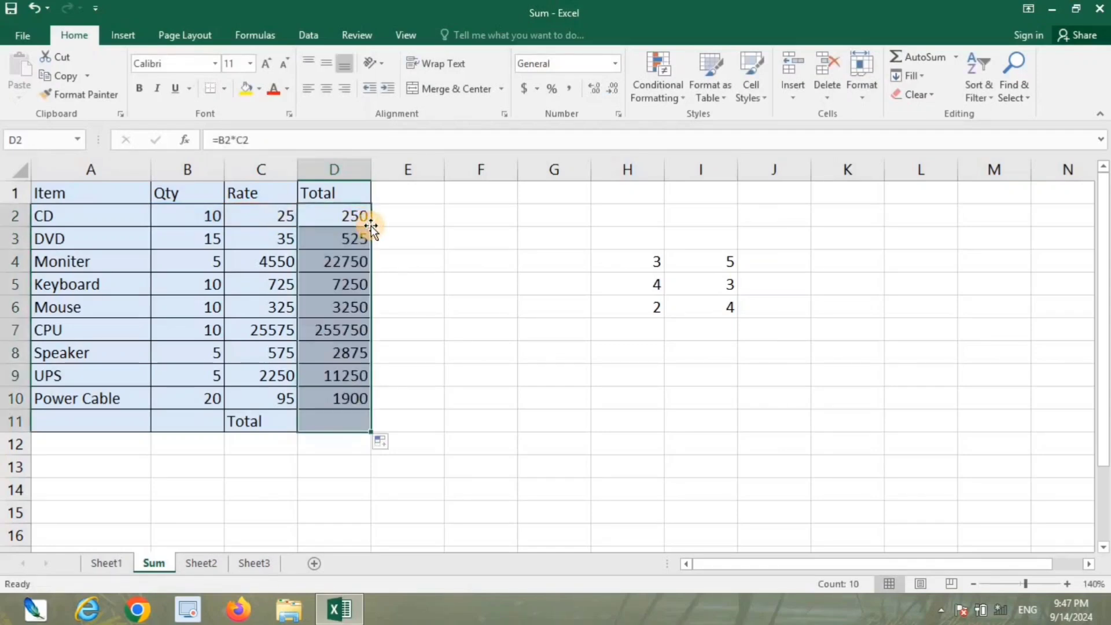
left_click(335, 423)
key("Delete")
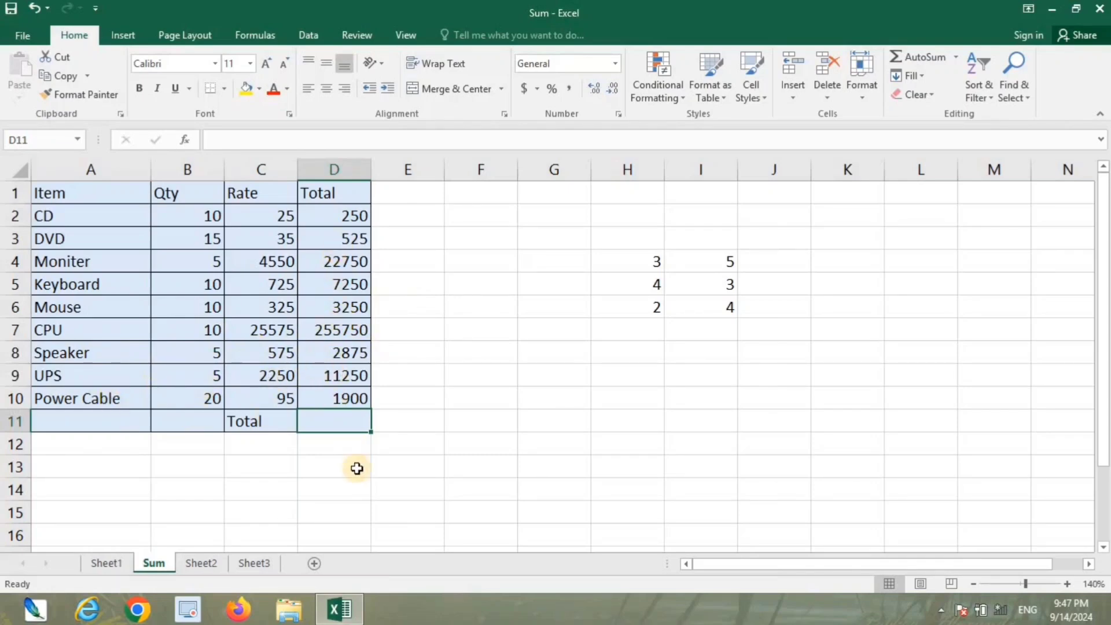
- Drop a D2+D3 addition and enter =SUM(D2:D10) in D11, giving 305800
type("=")
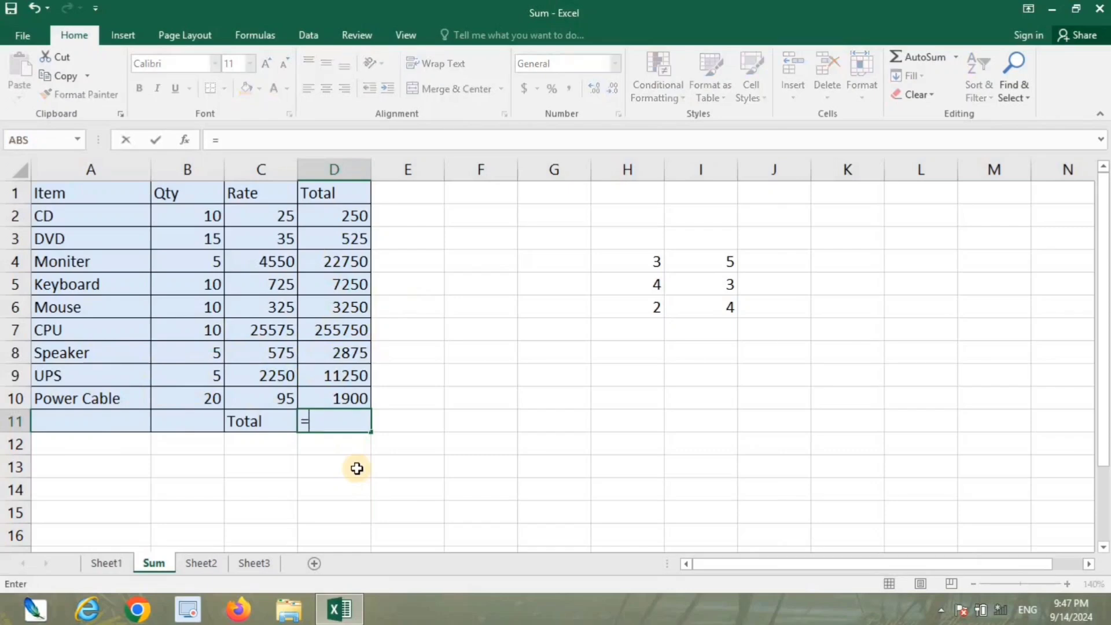
left_click(330, 216)
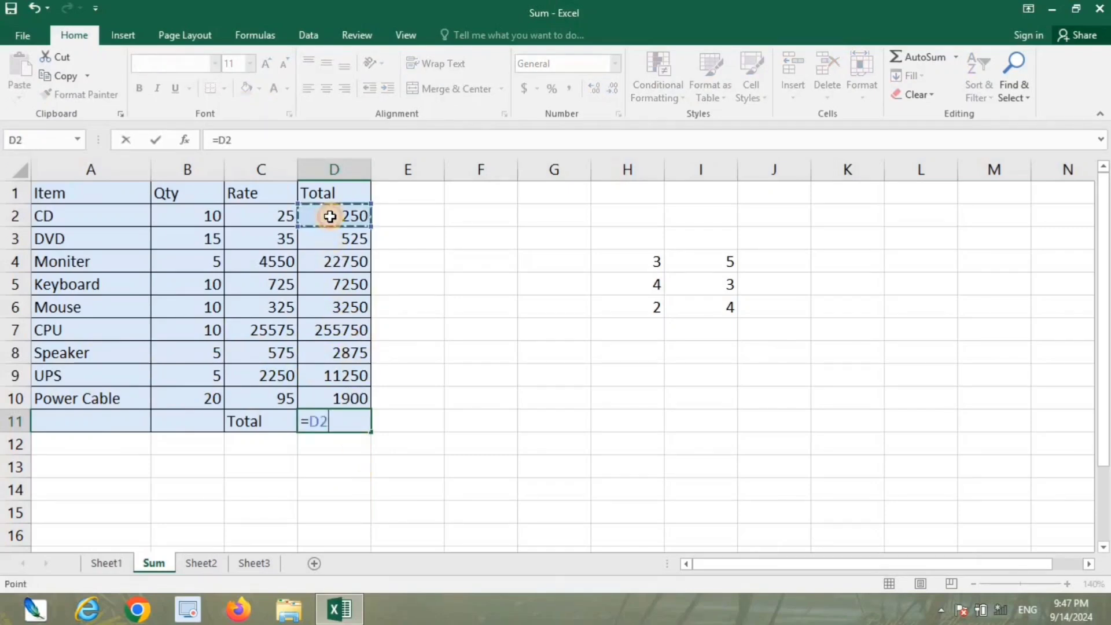
type("+")
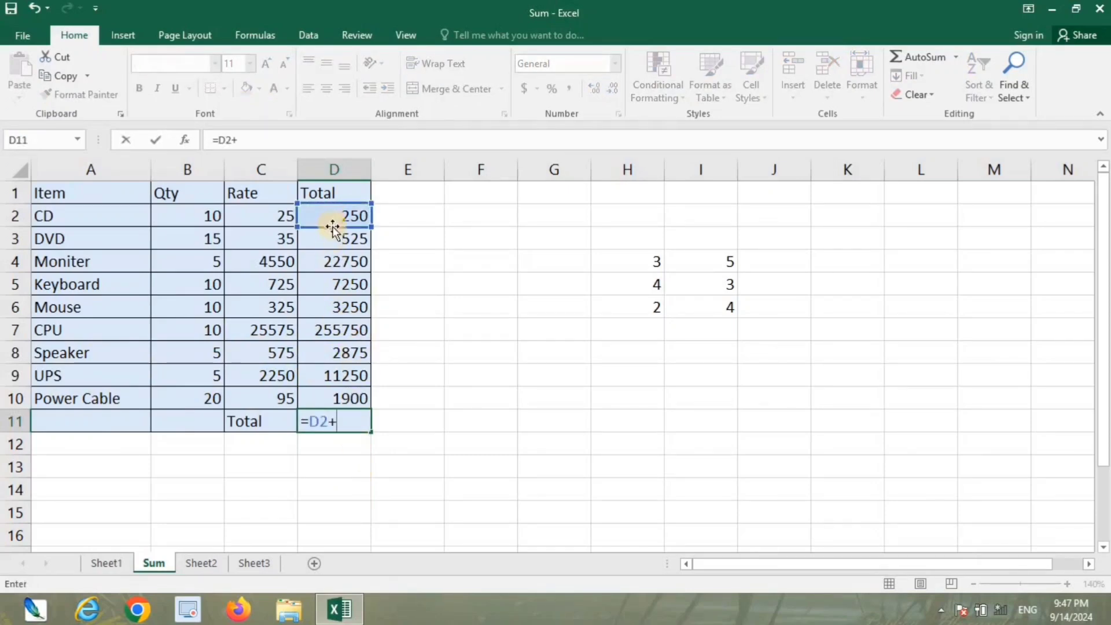
left_click(332, 237)
type("+")
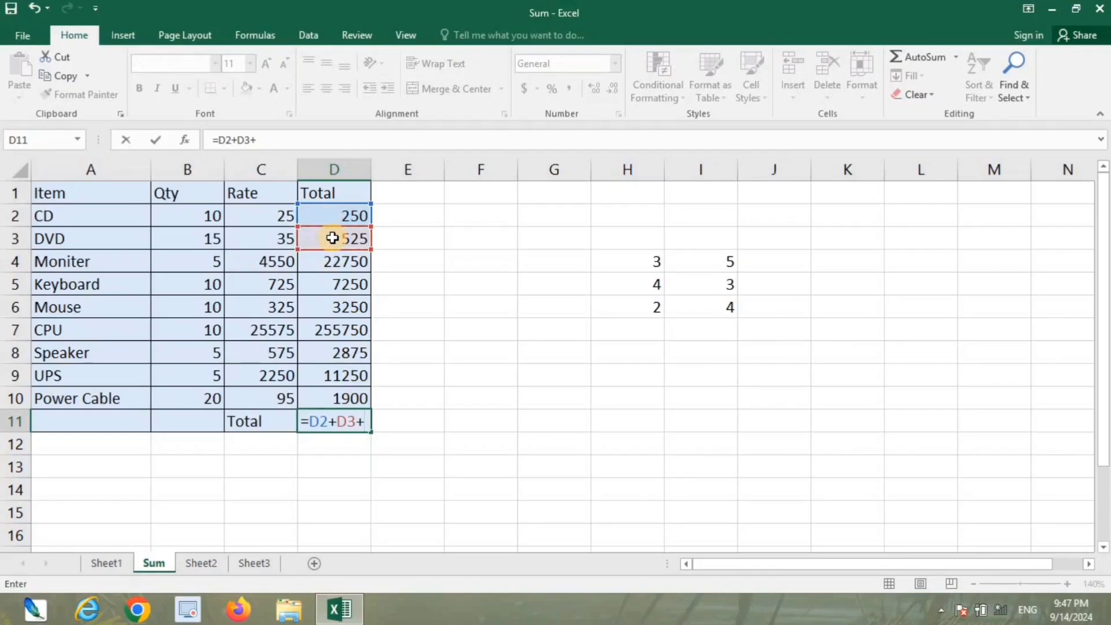
key("BackSpace")
key("BackSpace")
key("BackSpace")
key("BackSpace")
key("BackSpace")
key("BackSpace")
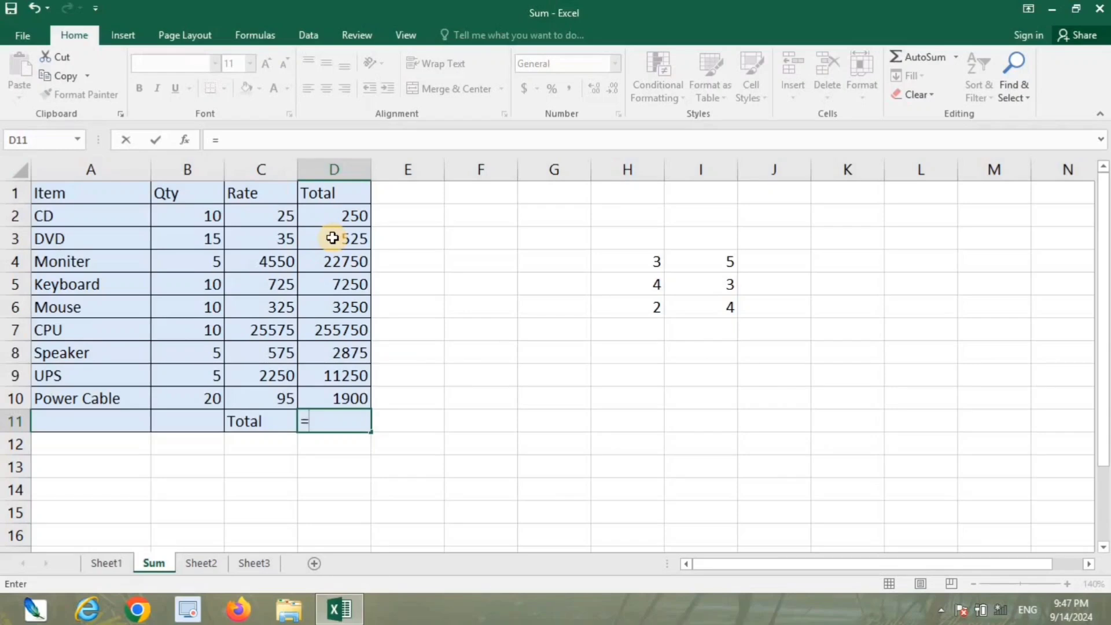
type("sum")
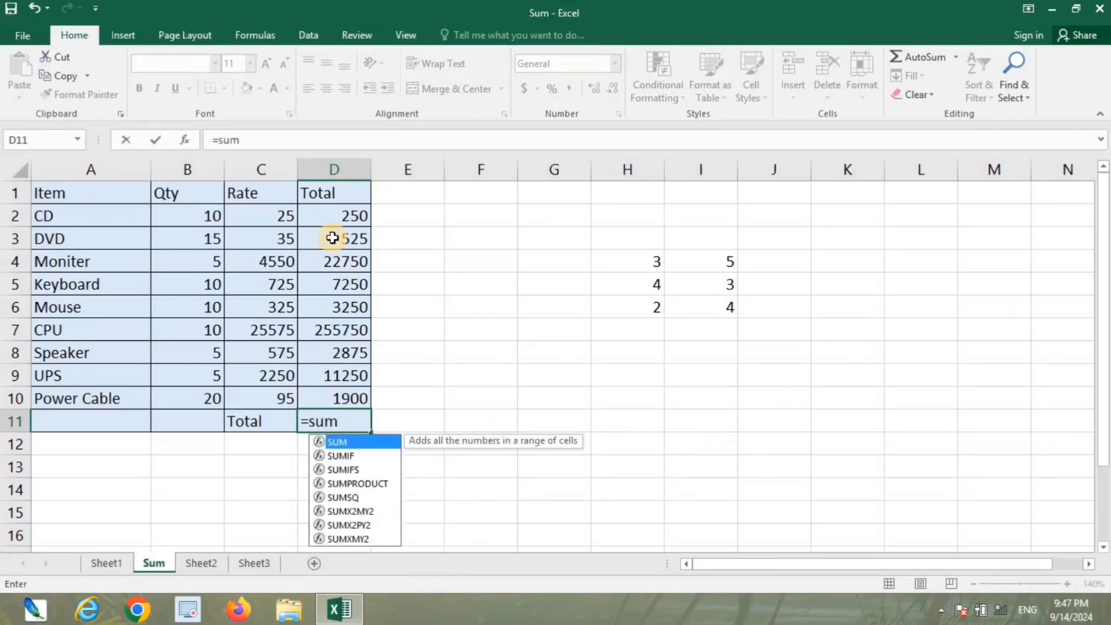
key("Tab")
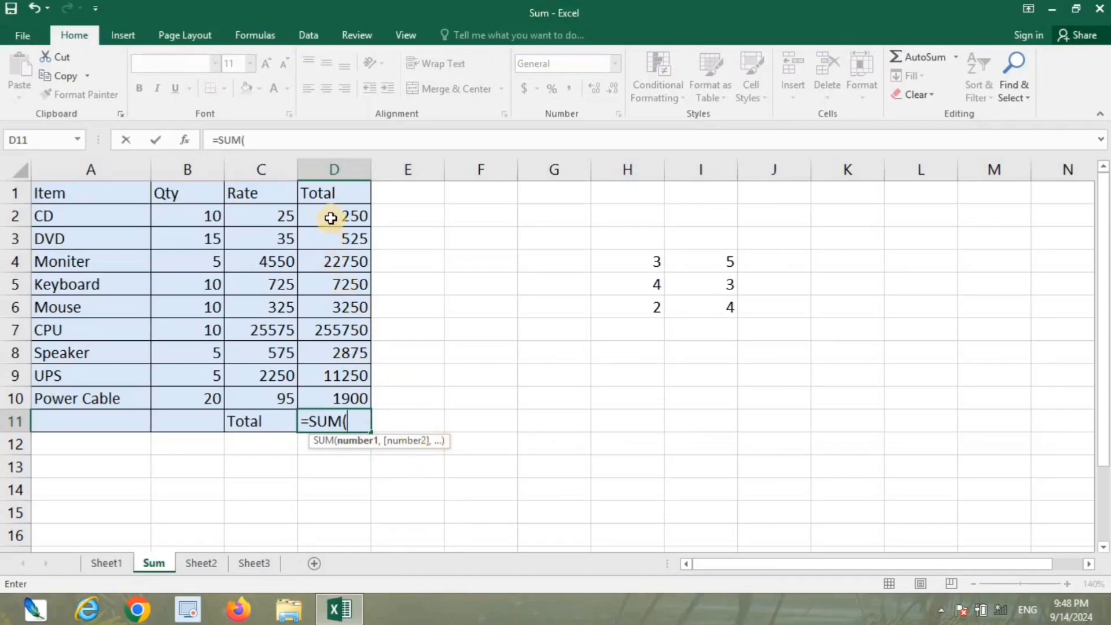
left_click_drag(329, 217, 327, 387)
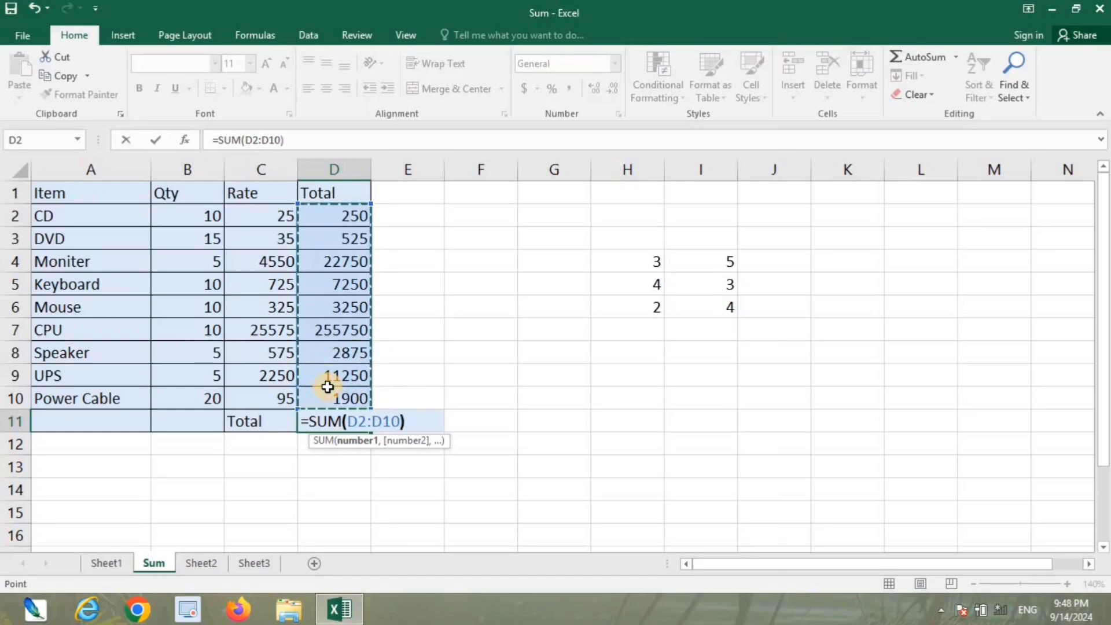
type(")")
key("Return")
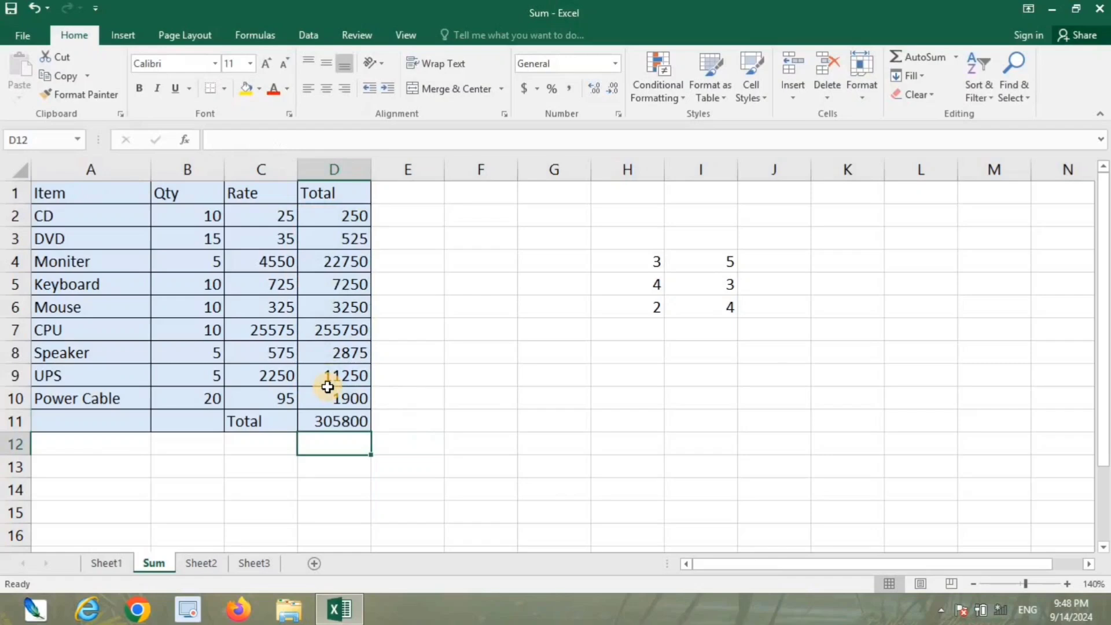
left_click(338, 423)
double_click(338, 423)
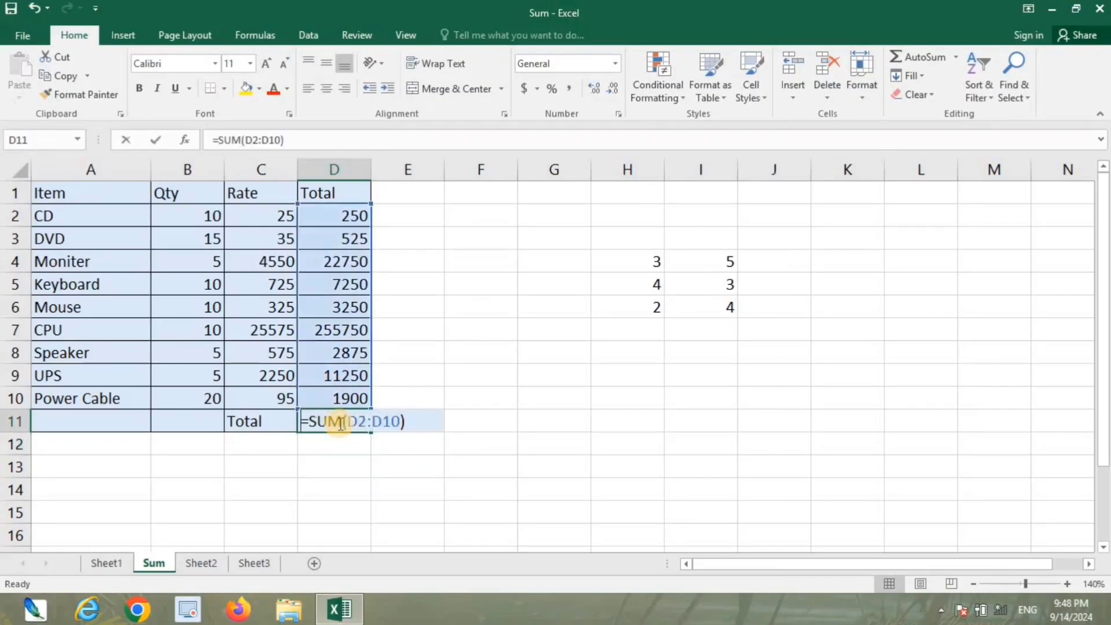
key("BackSpace")
key("ctrl+Return")
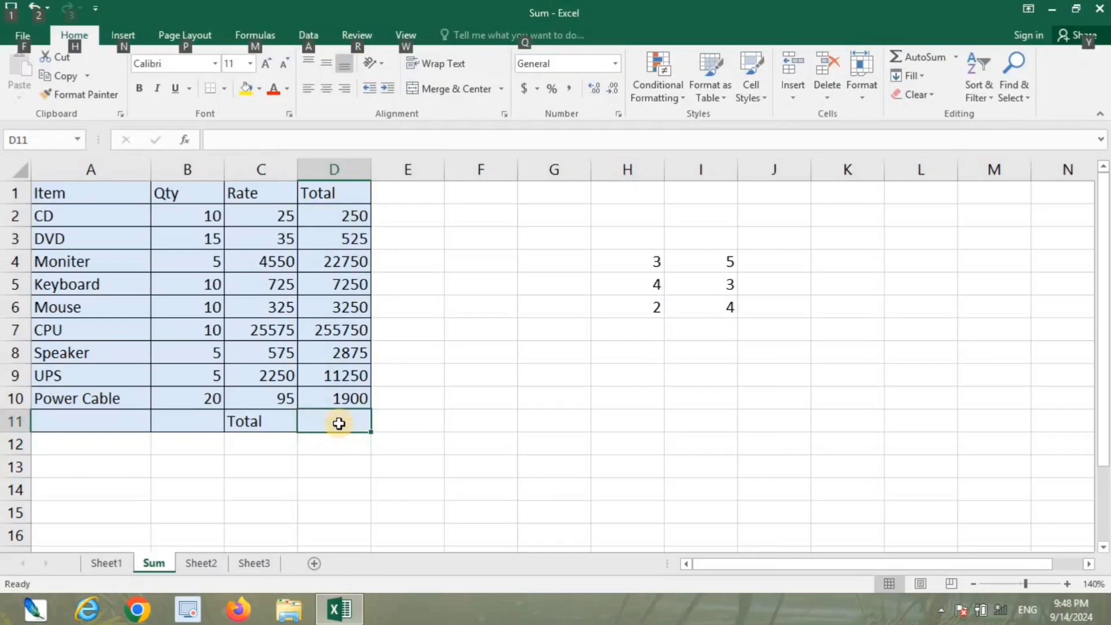
key("alt+equal")
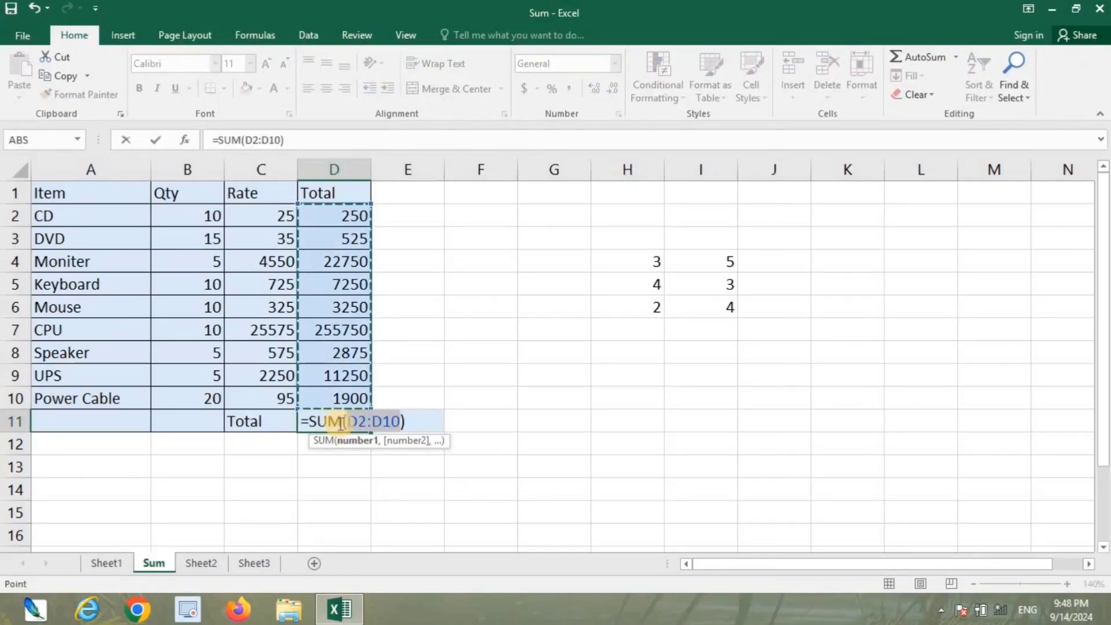
key("Return")
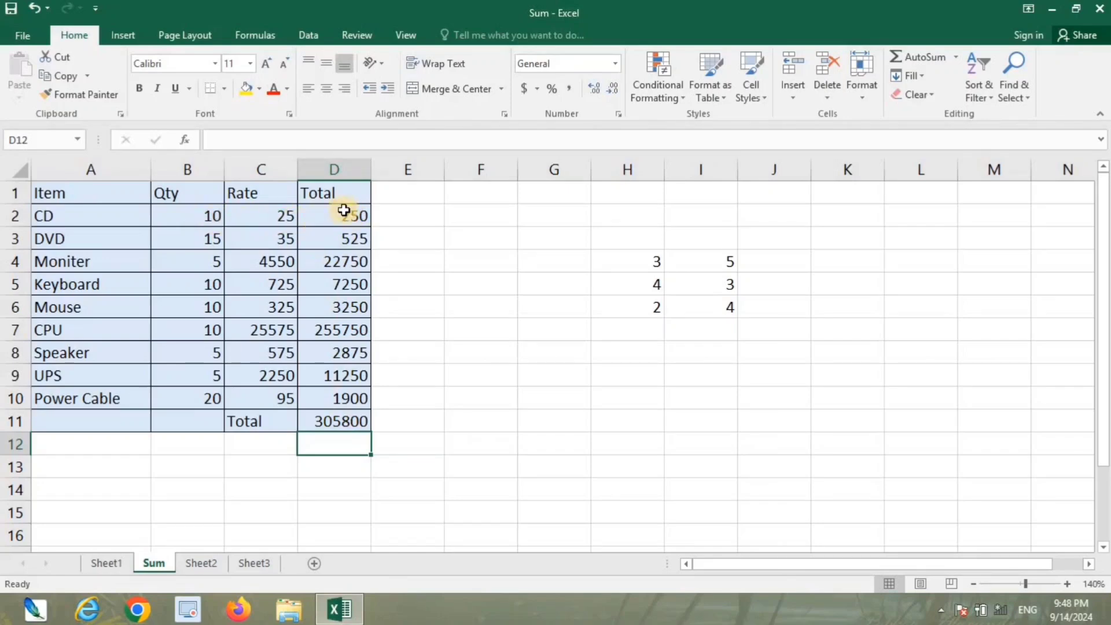
- Enter =SUMPRODUCT(B2:B10,C2:C10) in F11 and compare its 305800 with D11's SUM
left_click(453, 421)
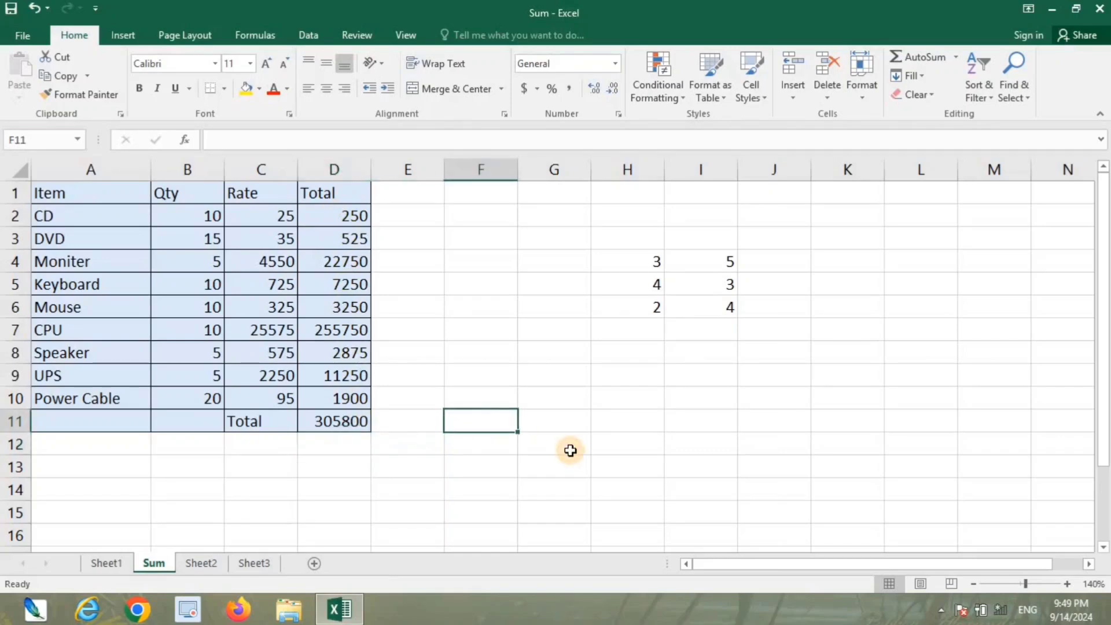
type("=sum")
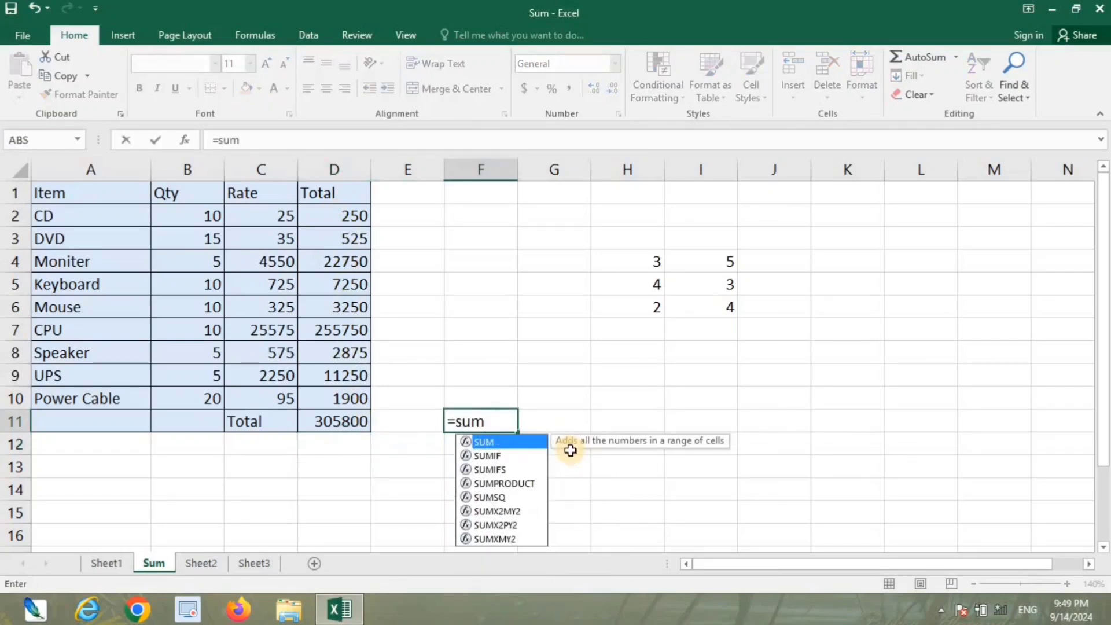
type("p")
key("Tab")
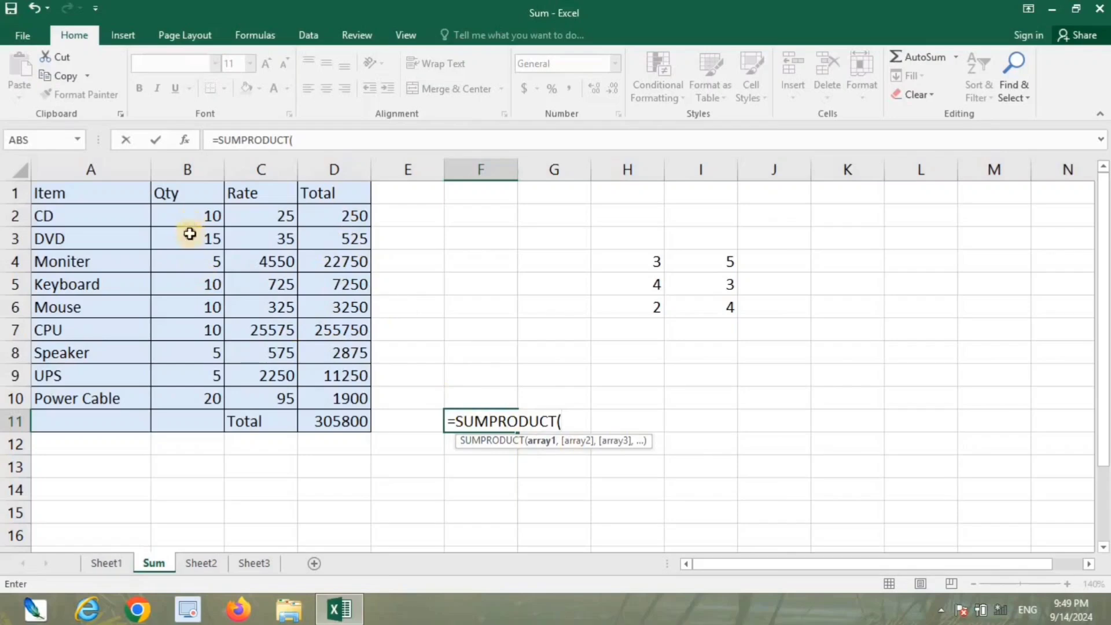
left_click_drag(189, 216, 205, 395)
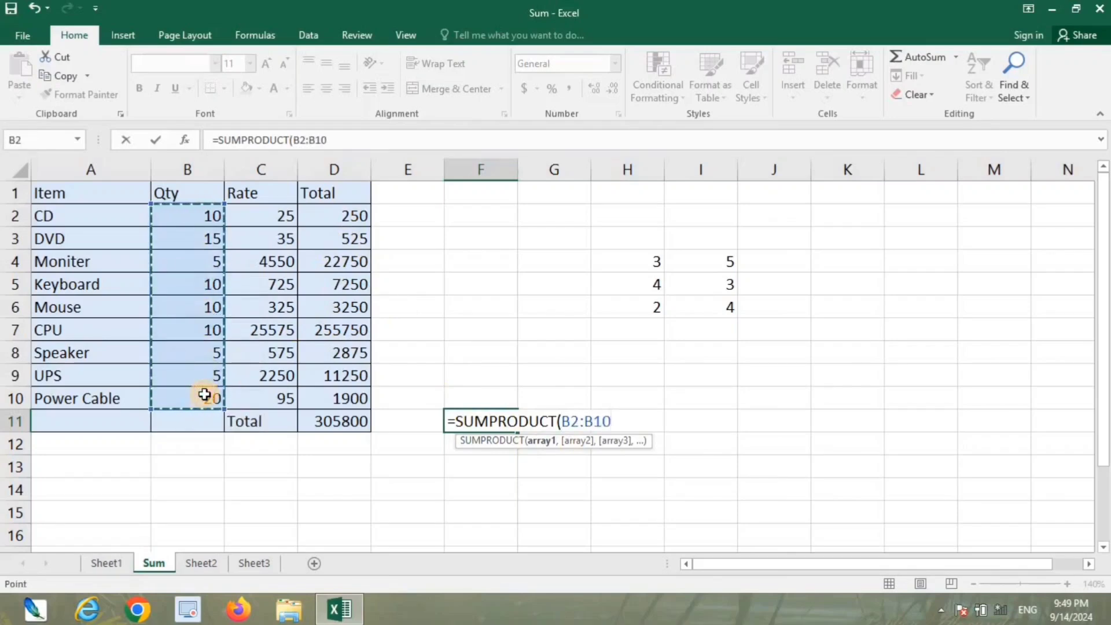
type(",")
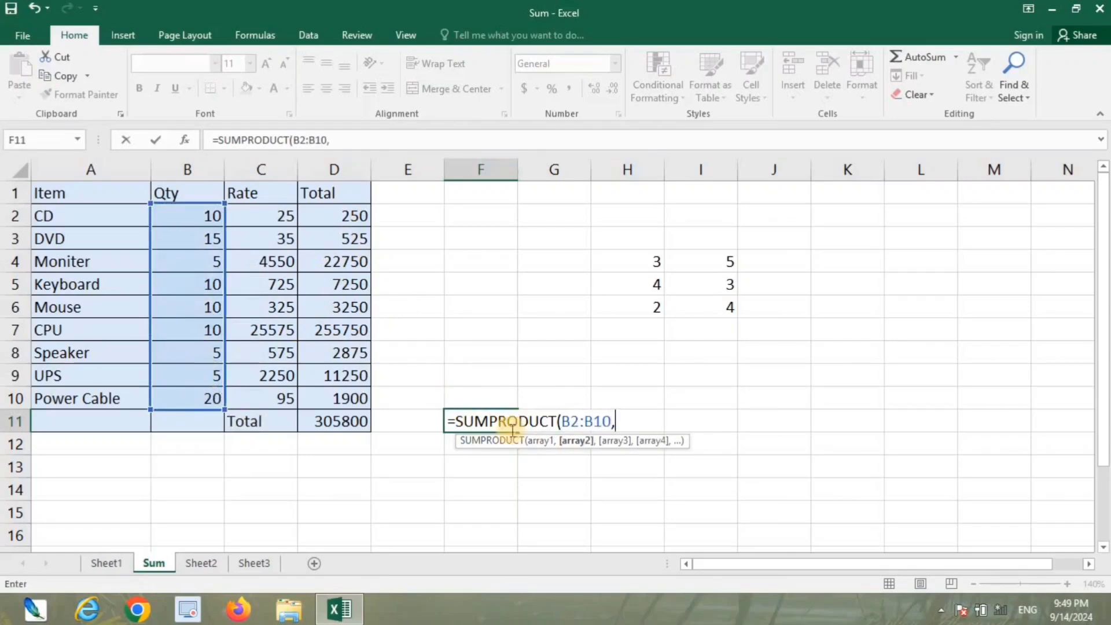
left_click_drag(257, 213, 265, 392)
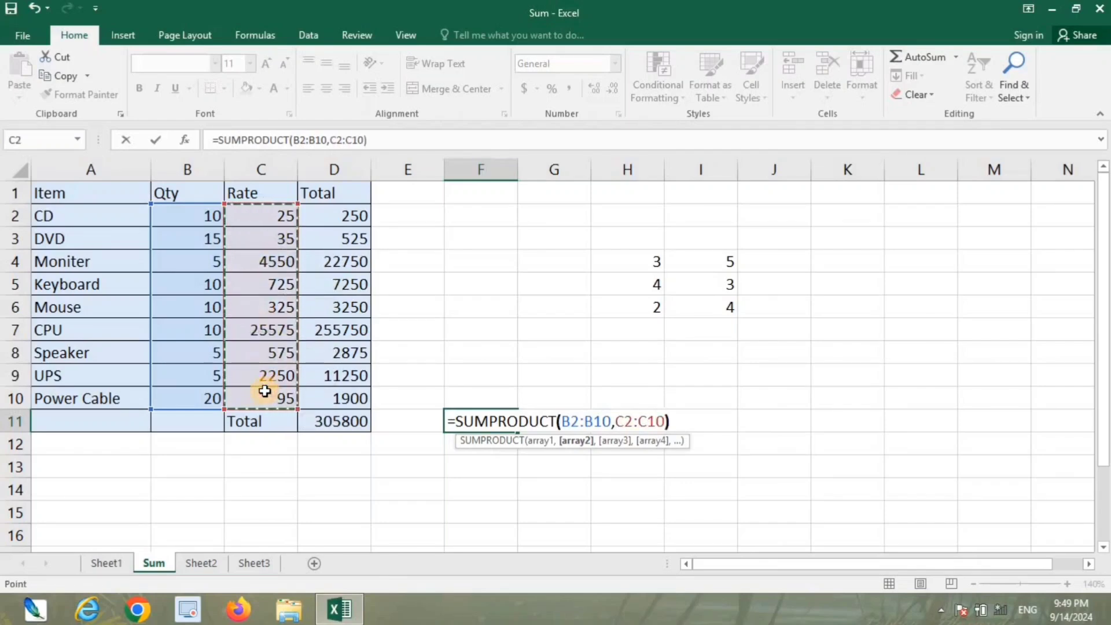
type(")")
key("Return")
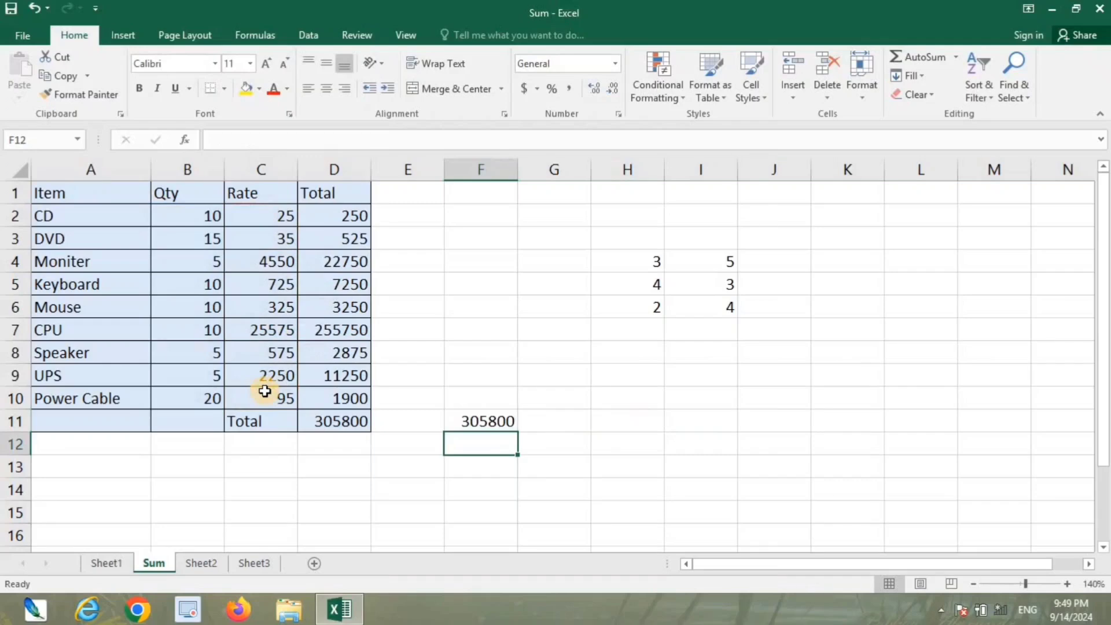
left_click(340, 422)
left_click(470, 421)
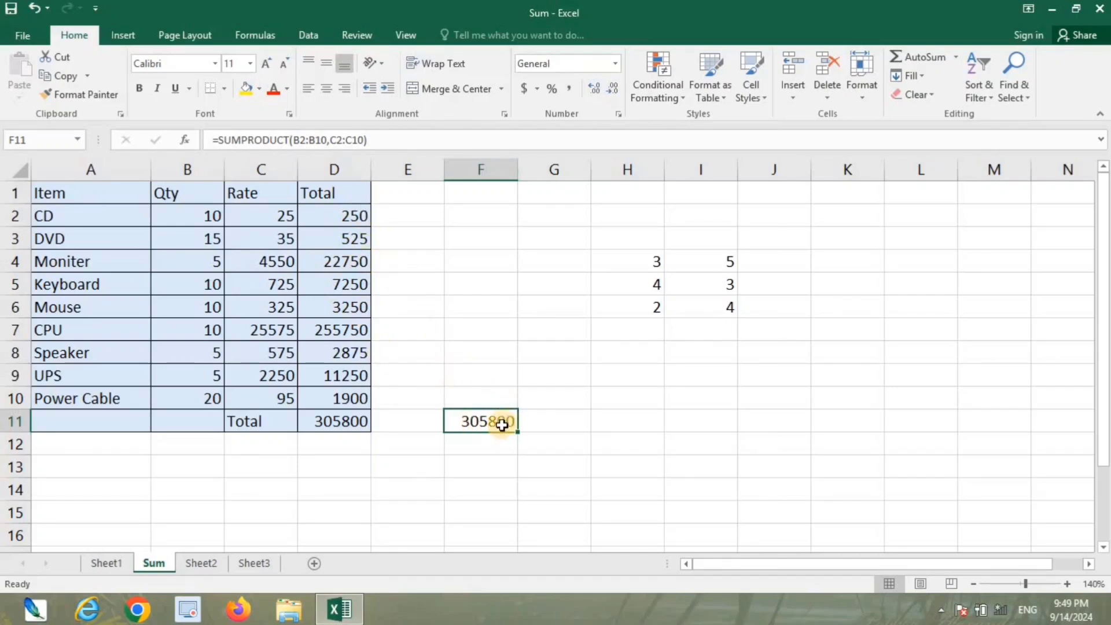
- Enter =SUMSQ(H4,I4) in J4, returning 34
left_click(661, 269)
left_click(712, 260)
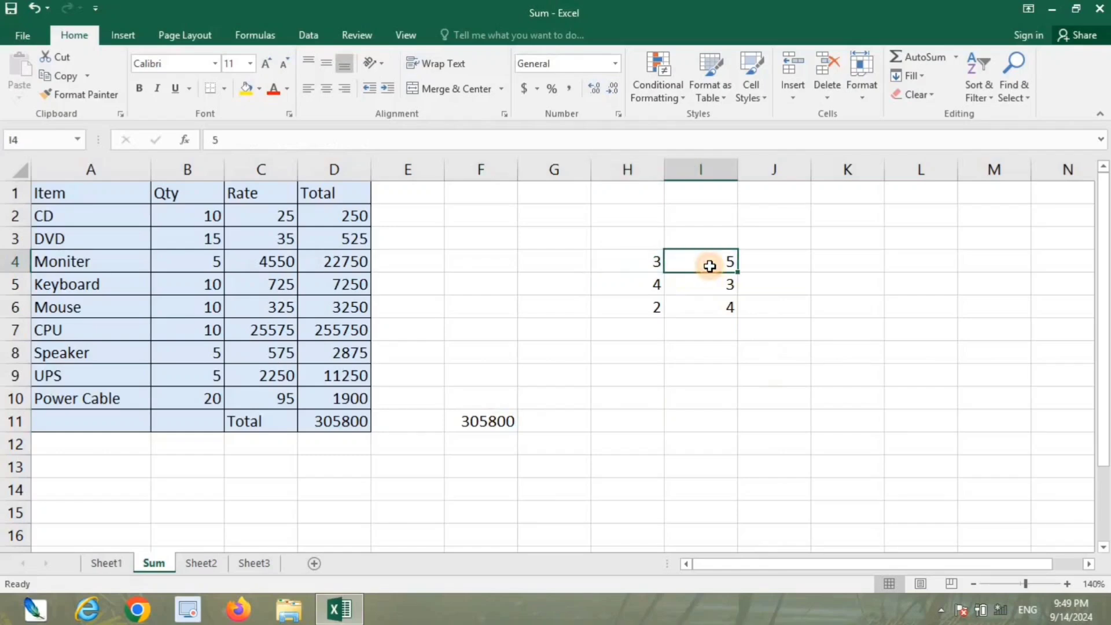
left_click(785, 259)
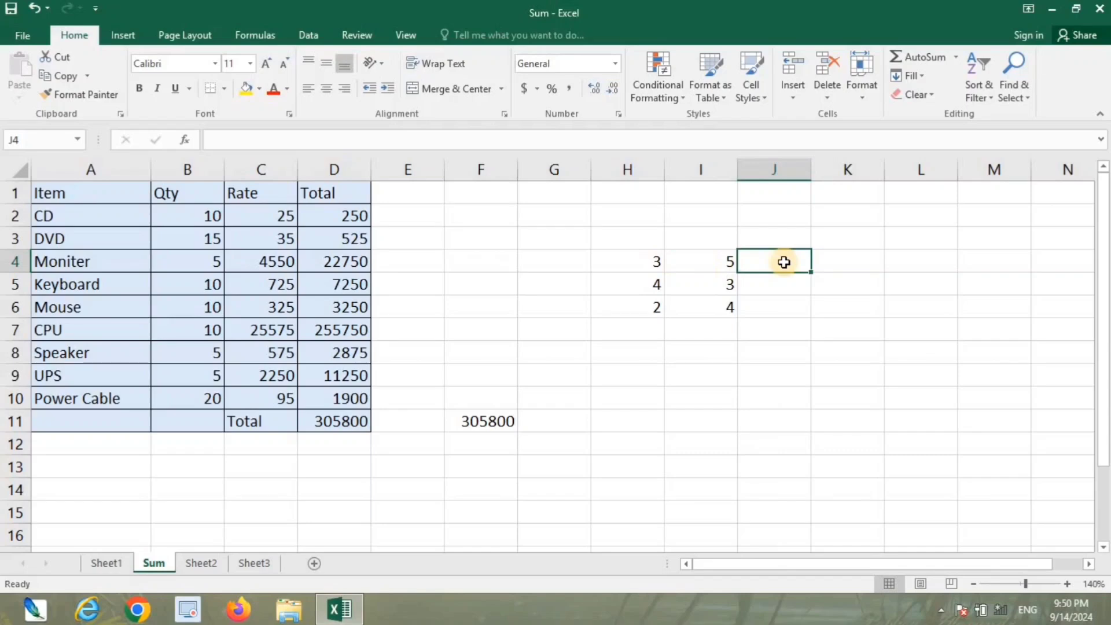
type("=")
type("sum")
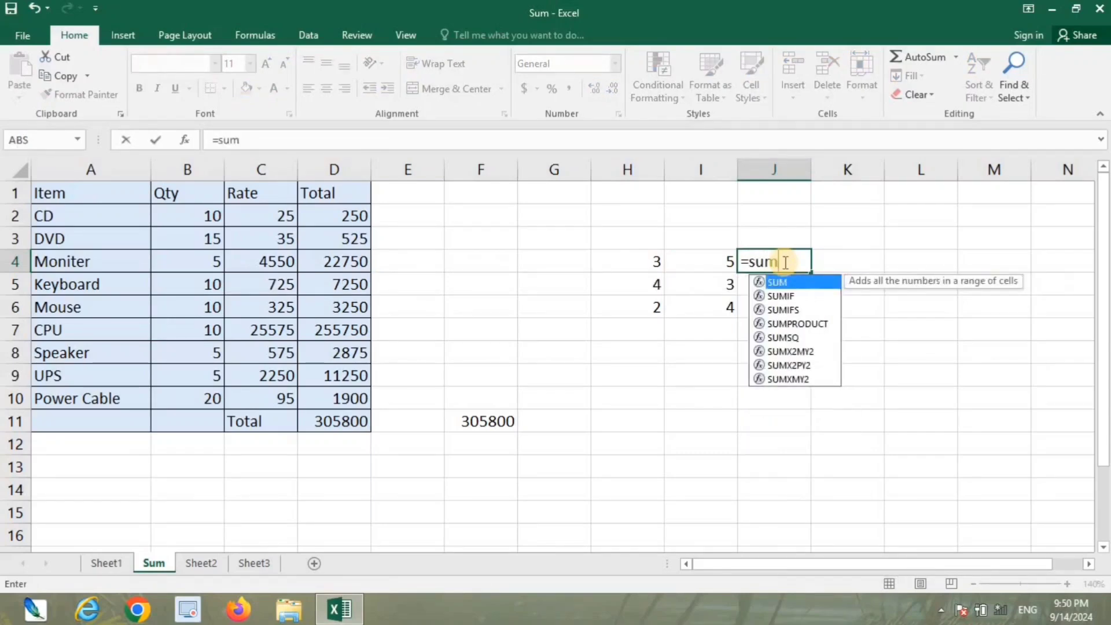
type("sq")
key("Tab")
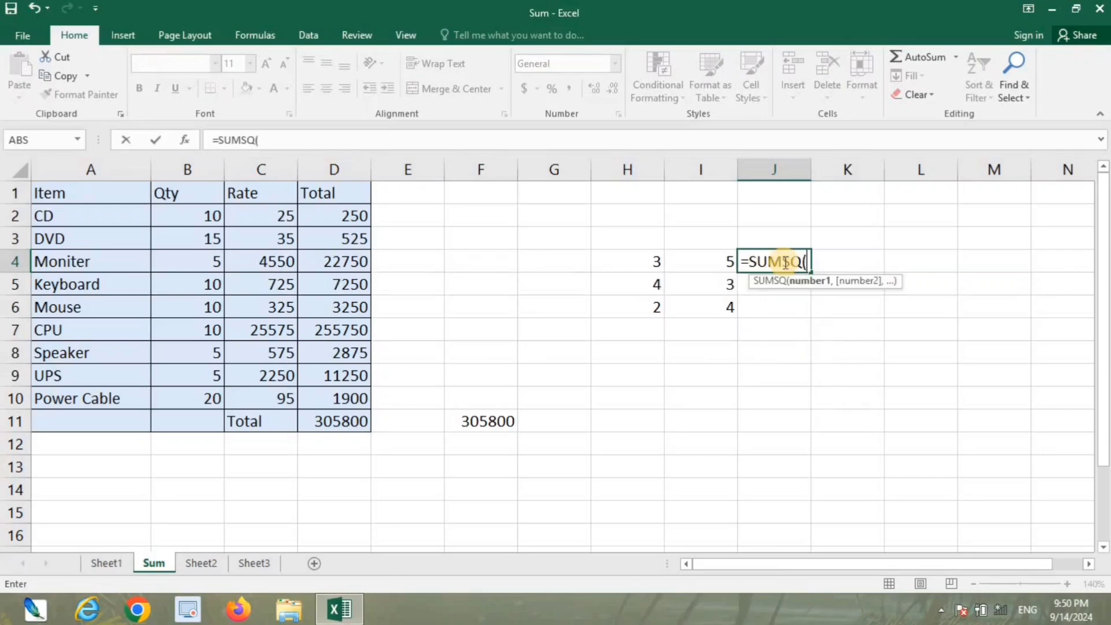
left_click(648, 257)
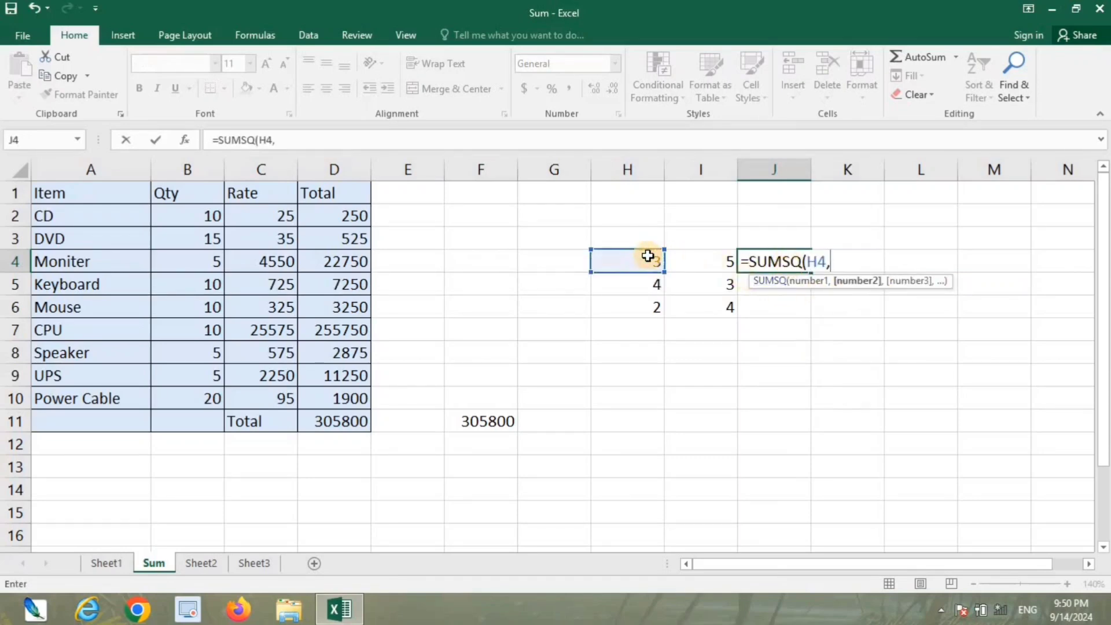
type(",")
left_click(721, 261)
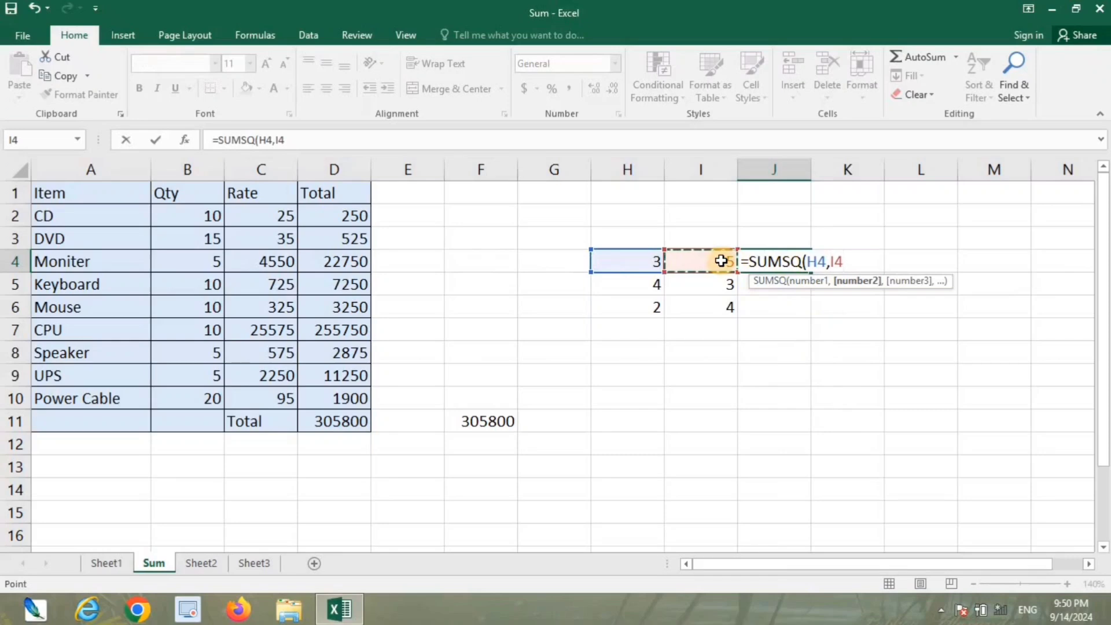
type(")")
key("ctrl+Return")
key("Return")
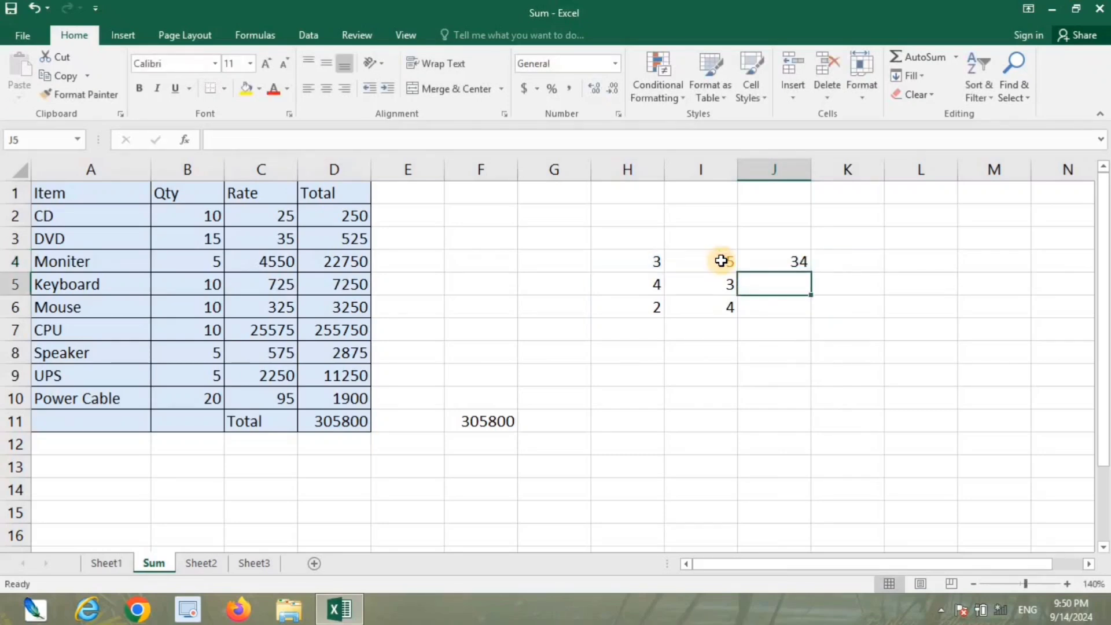
- Enter =SUMSQ(H5,I5) in J5, returning 25
type("=")
type("sum")
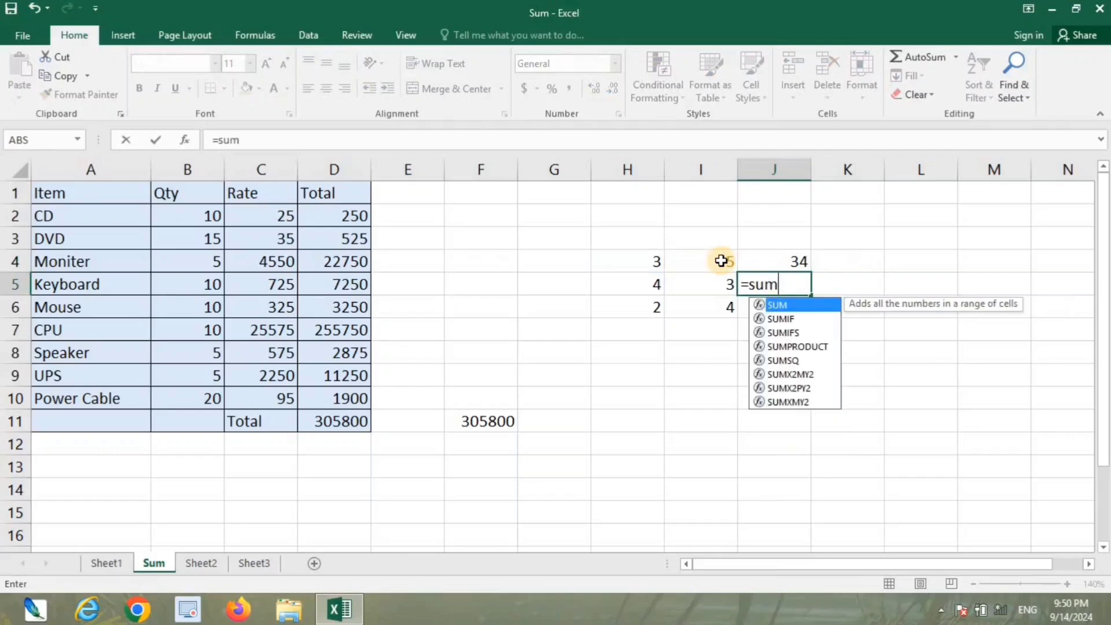
type("sq")
key("Tab")
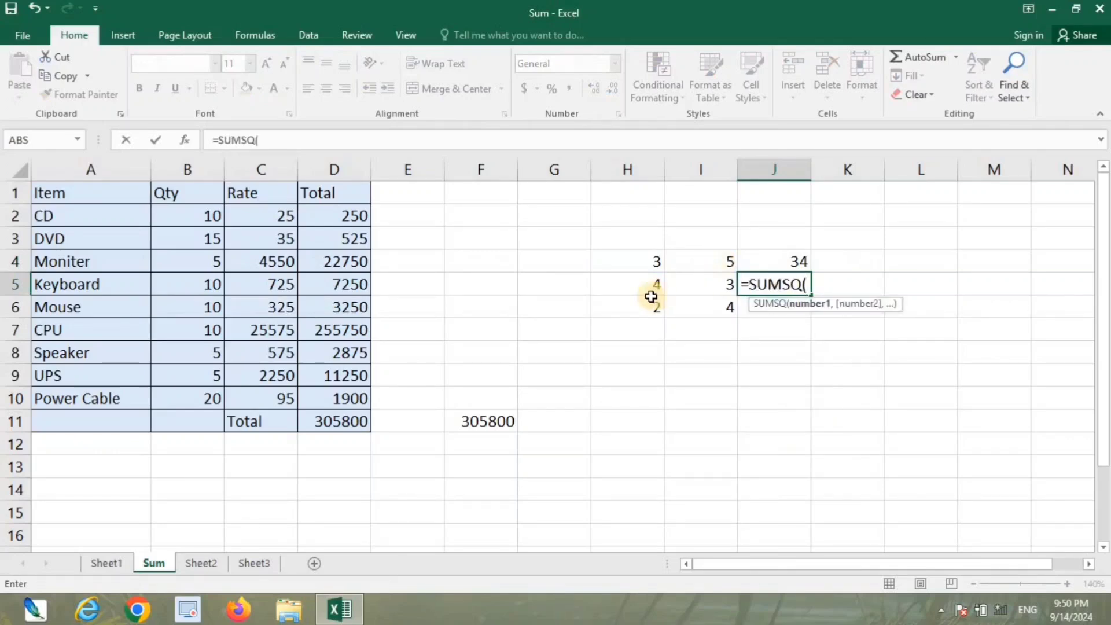
left_click(646, 283)
type(",")
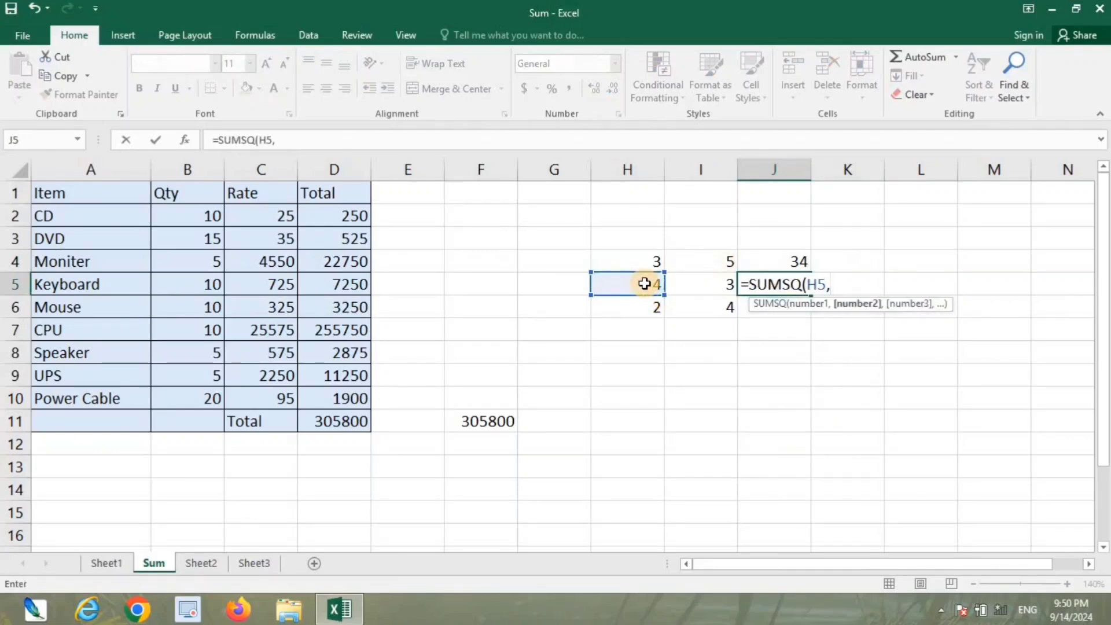
left_click(688, 283)
type(")")
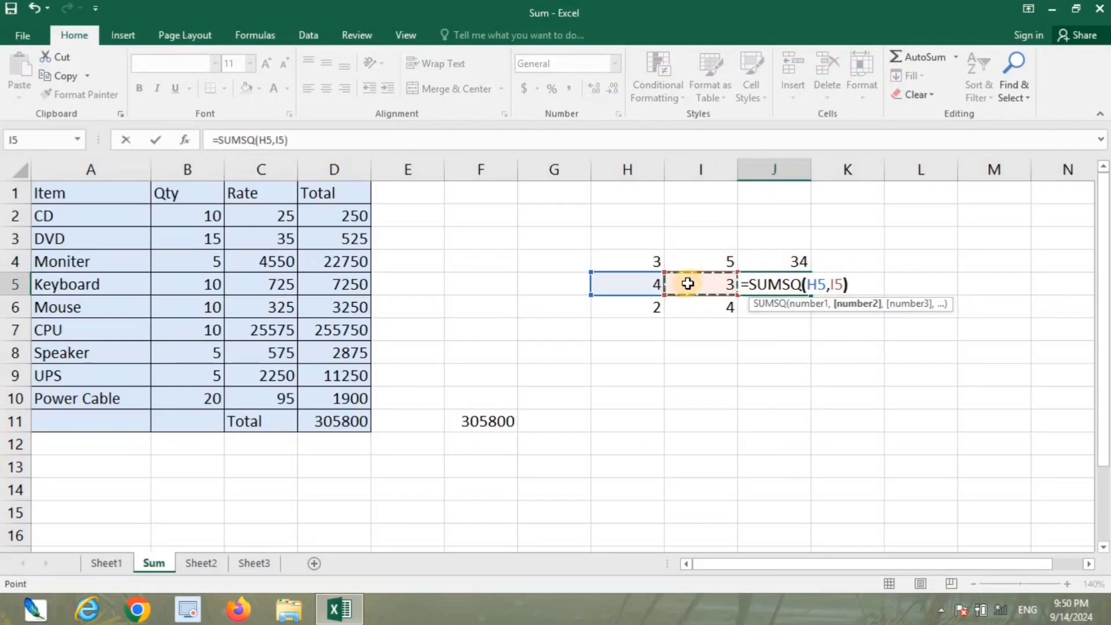
key("Return")
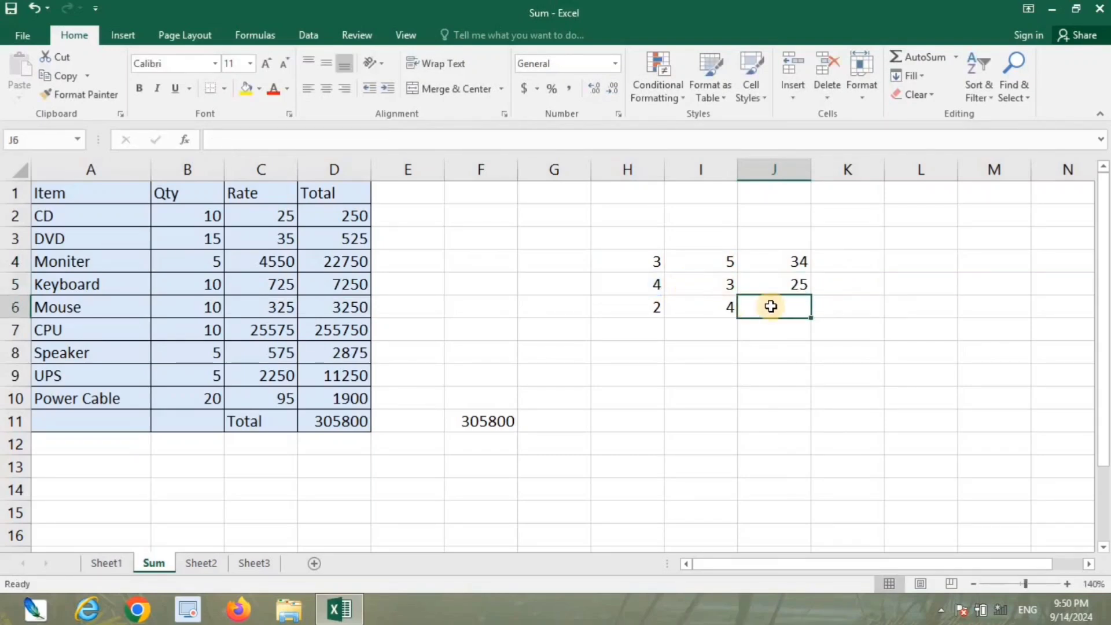
- Enter =SUMSQ(H6,I6) in J6, returning 20
type("=sum")
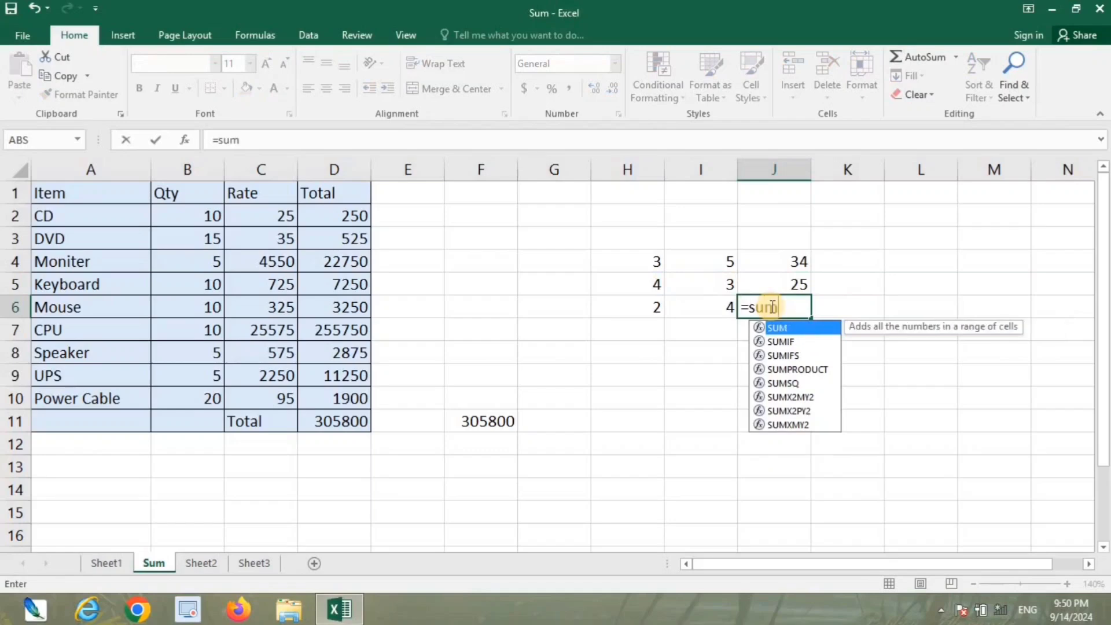
type("sq")
key("Tab")
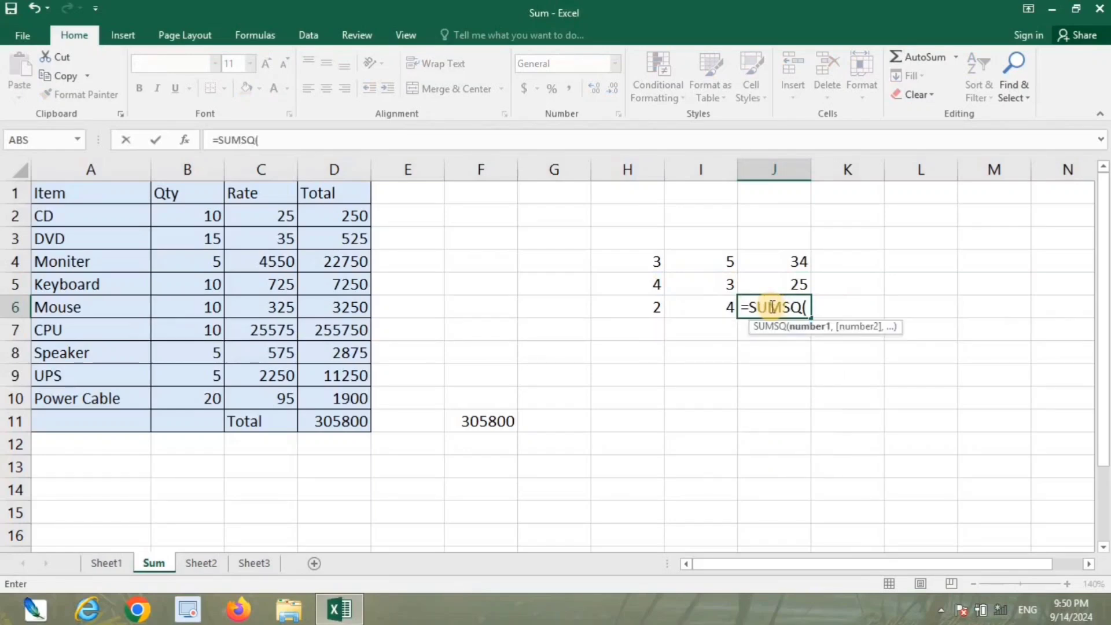
left_click(655, 312)
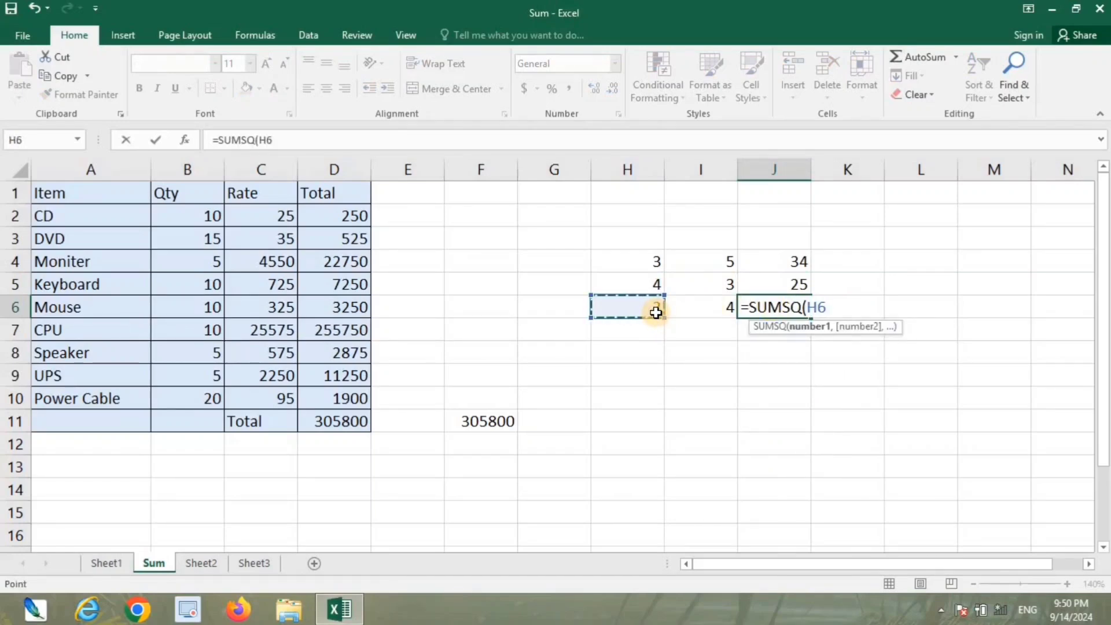
type(",")
left_click(703, 314)
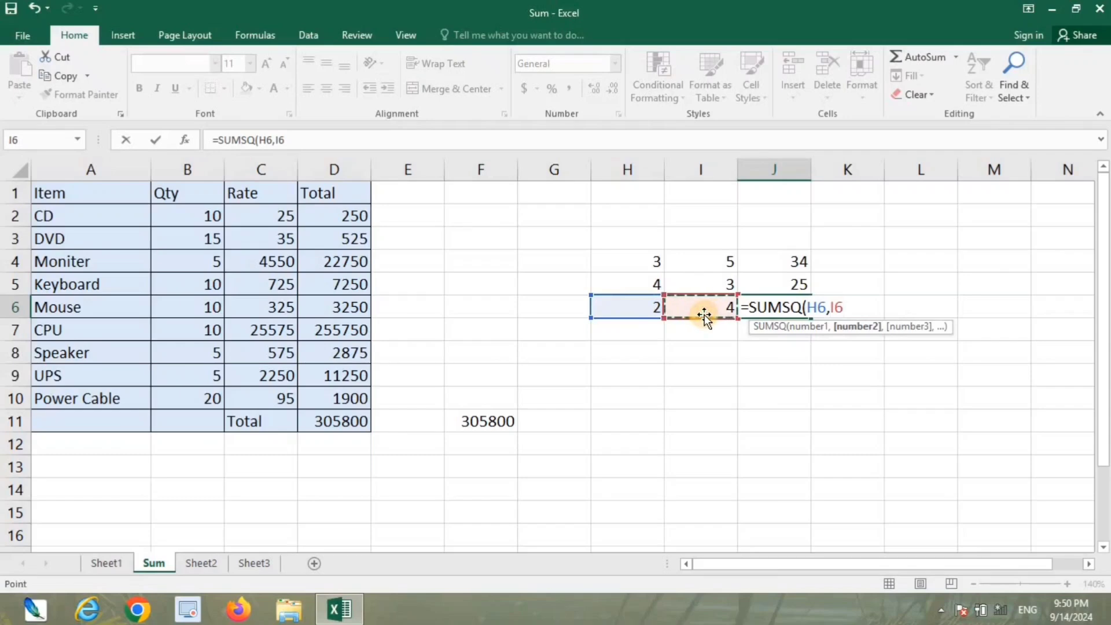
type(")")
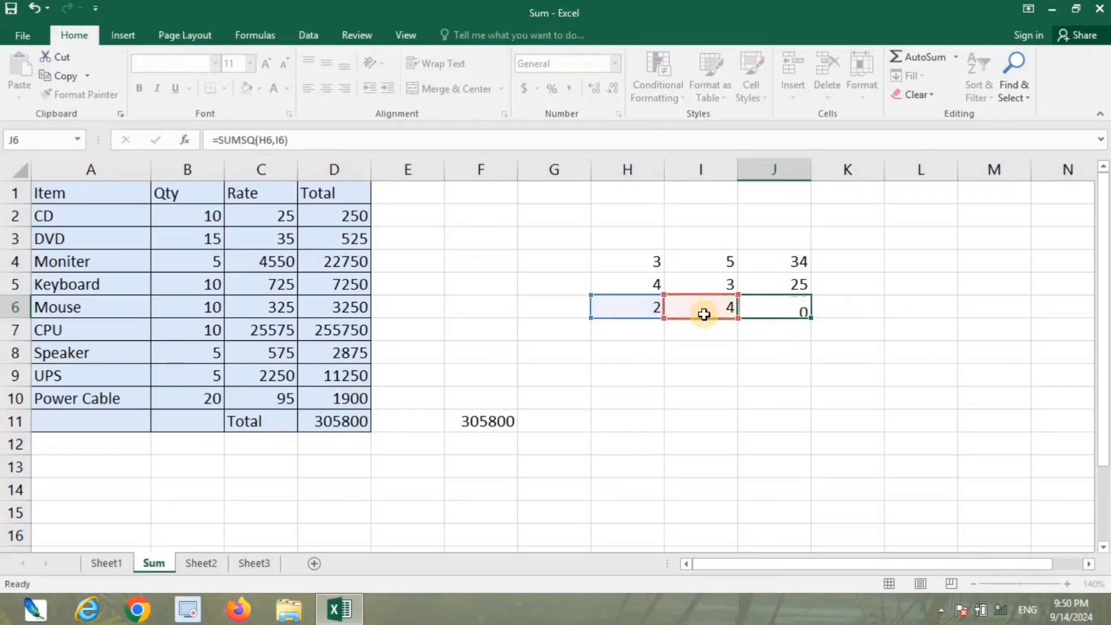
key("Return")
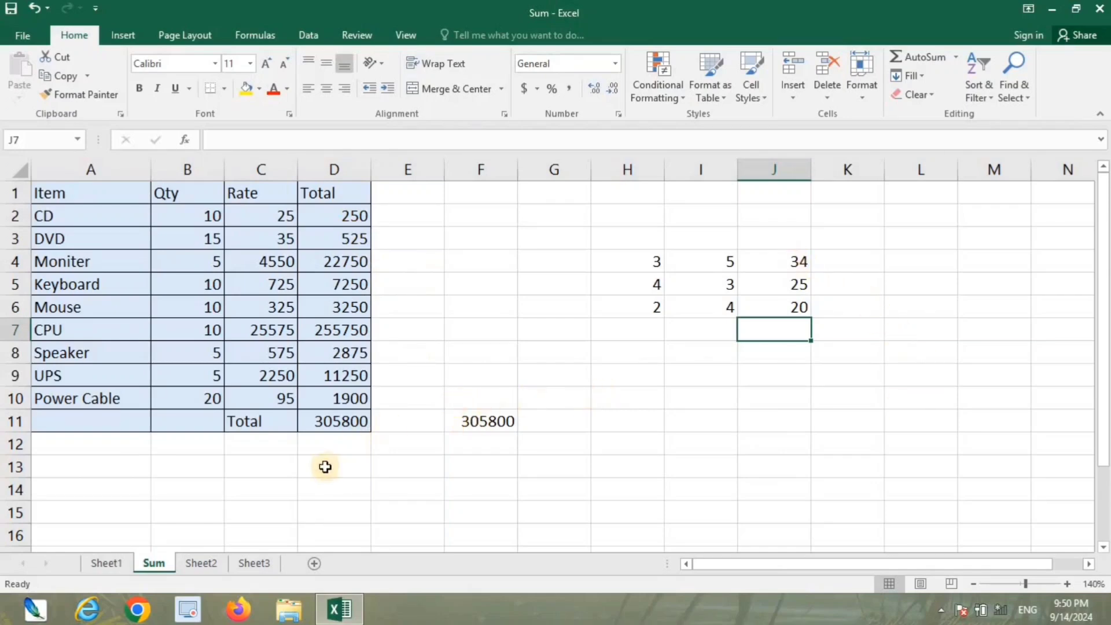
- Go to Sheet2, AutoSum the Amount column into C14 (7849), then delete that total
left_click(115, 568)
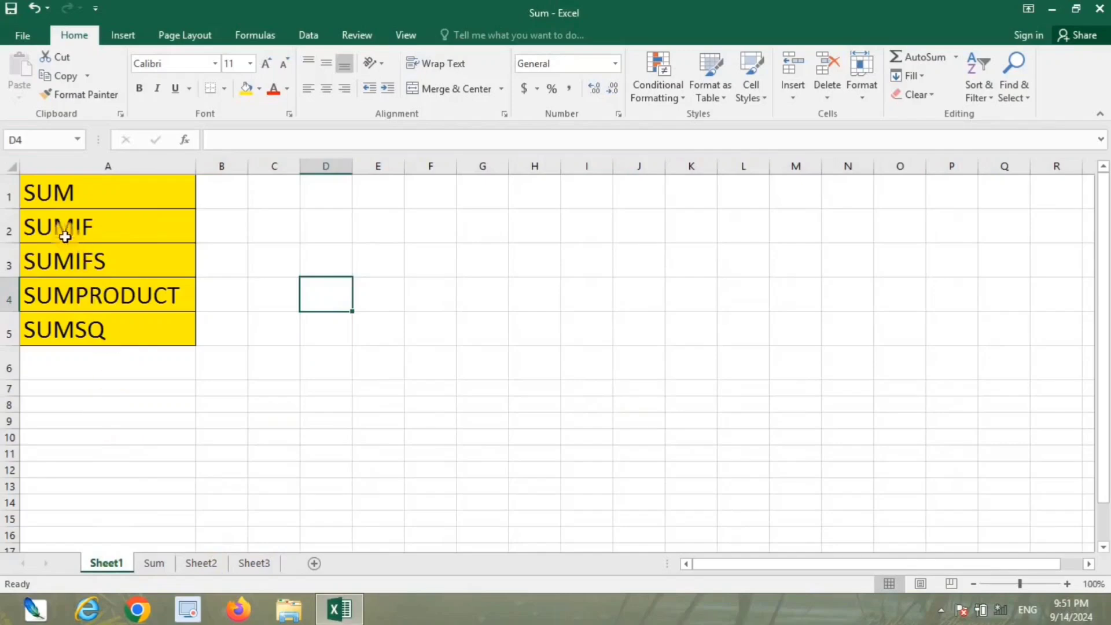
left_click(201, 563)
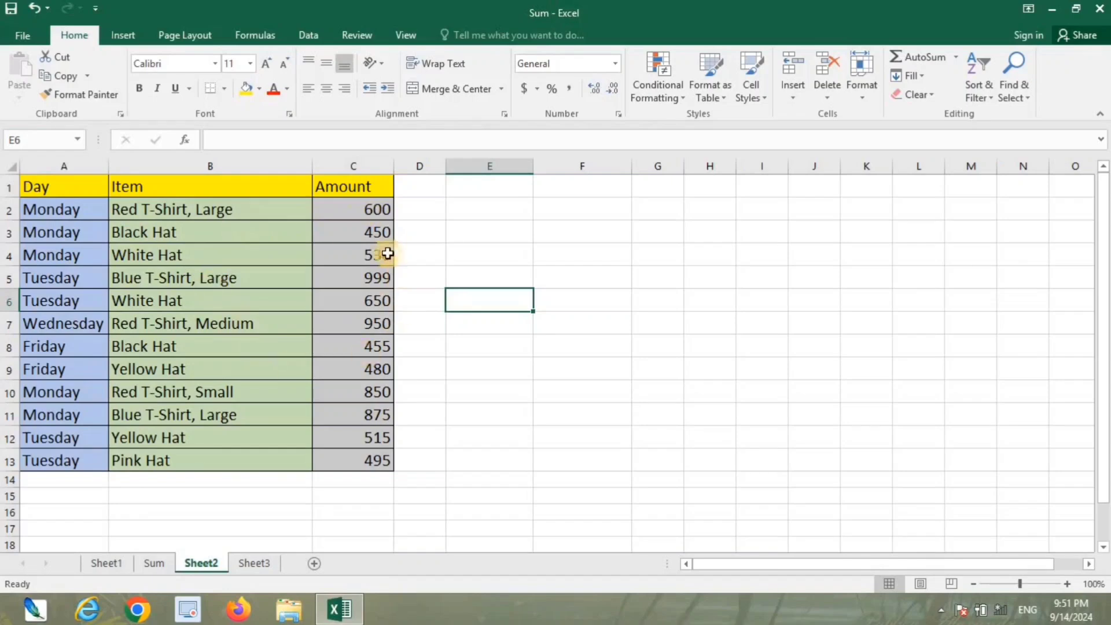
left_click(372, 484)
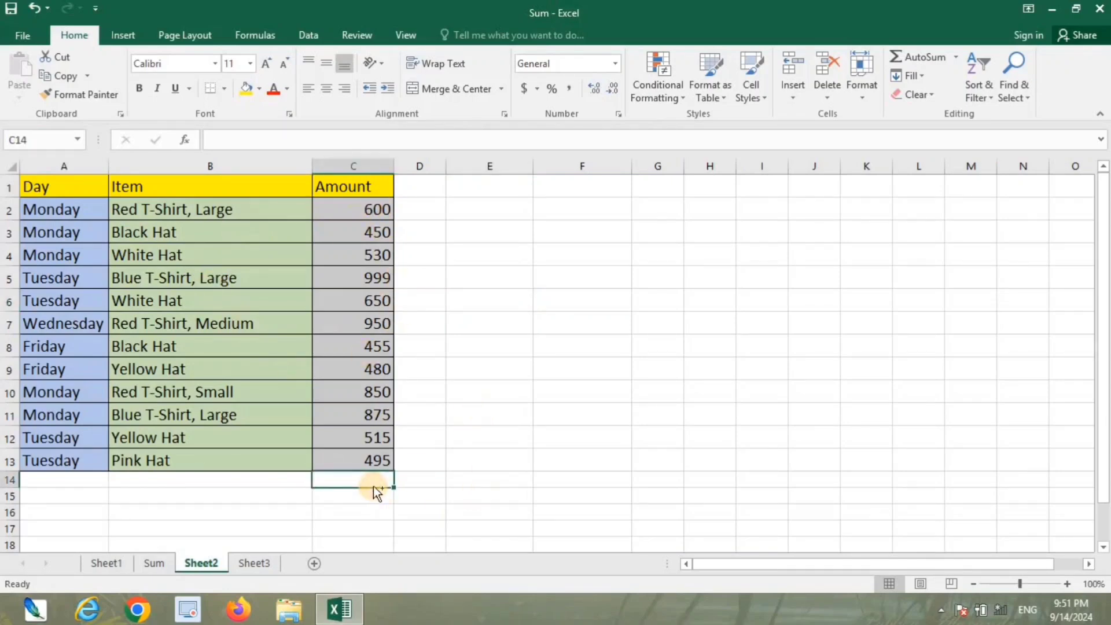
key("alt+equal")
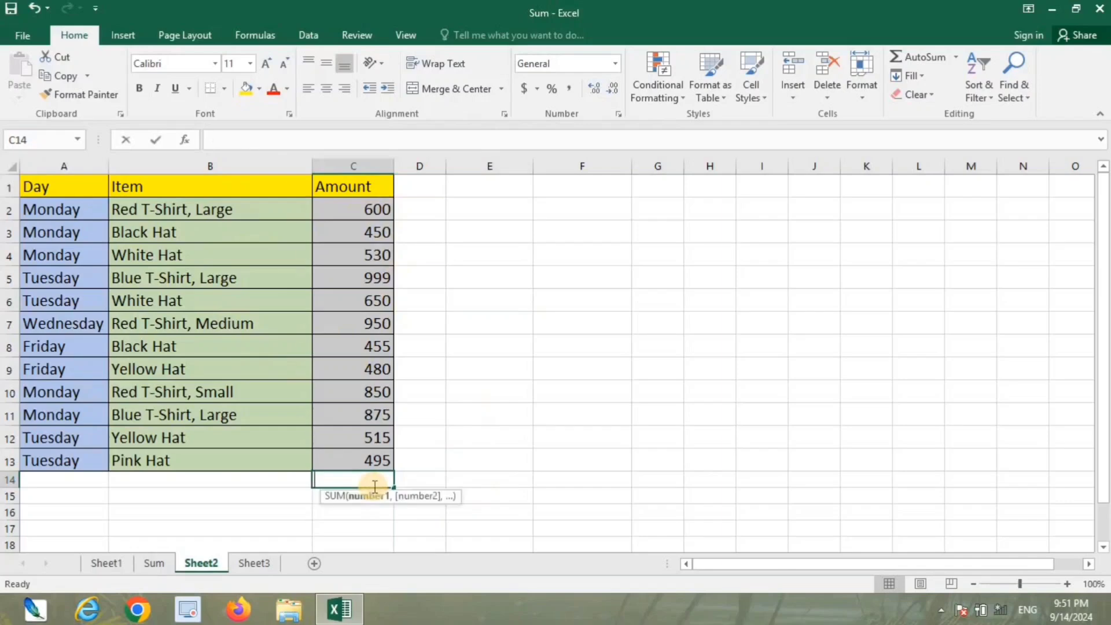
key("Return")
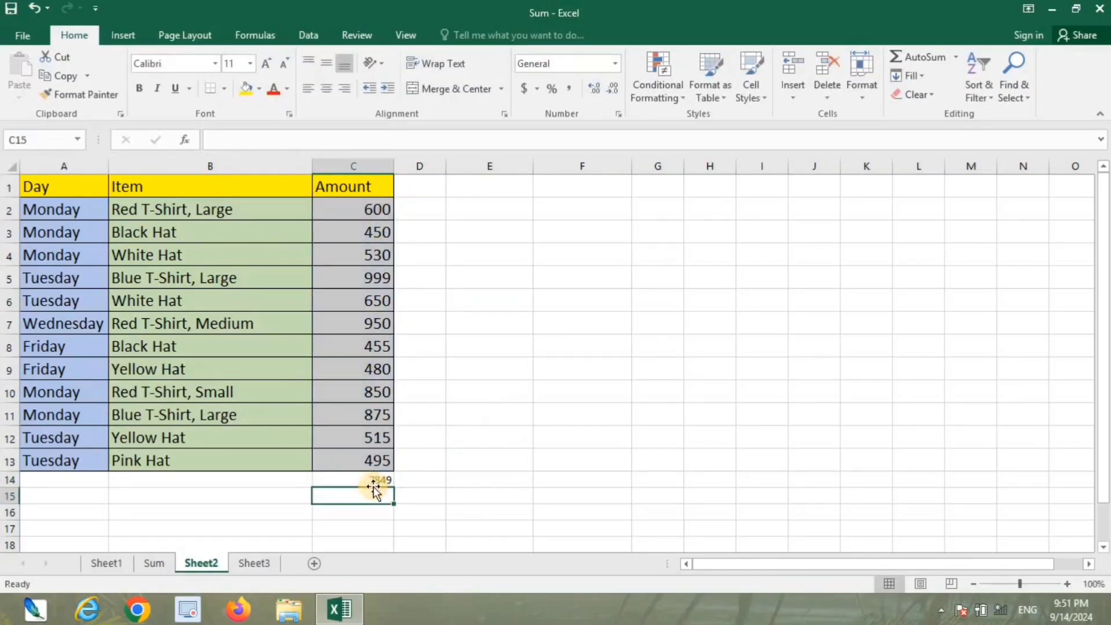
left_click(373, 480)
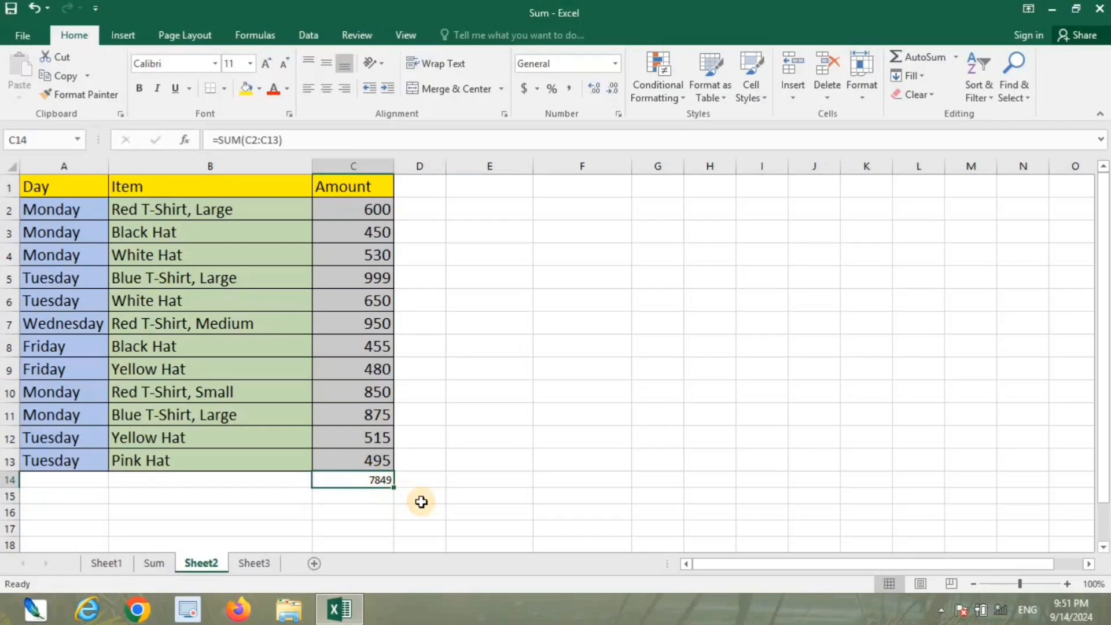
key("Delete")
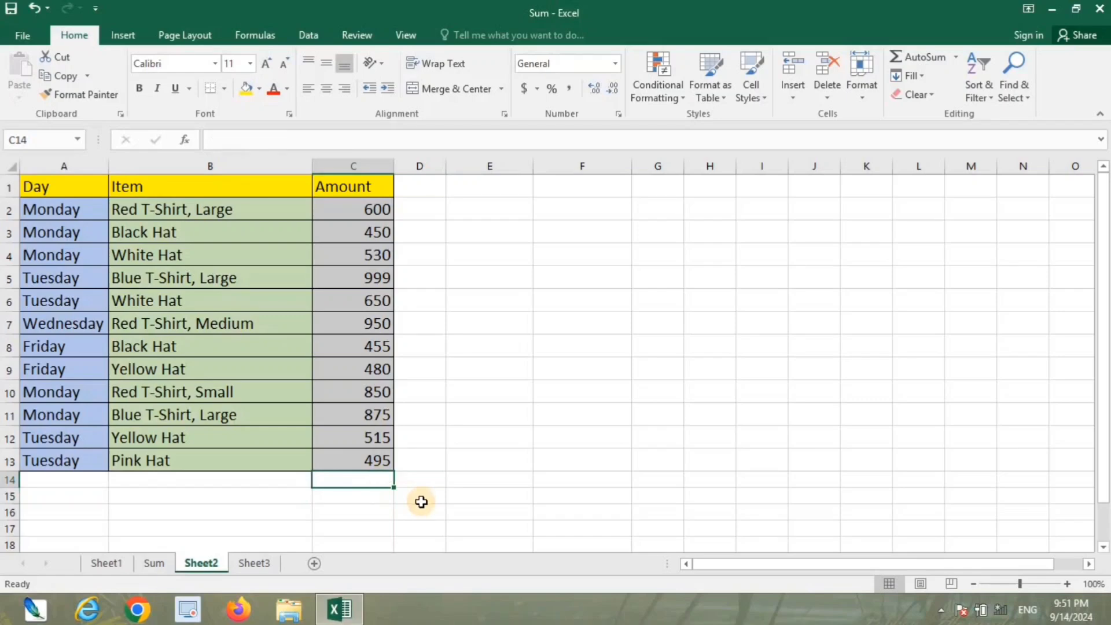
left_click(491, 302)
- Label E6 'Monday Total' and build =C2+C3+C4+C10+C11 in F6
type("Monday Total")
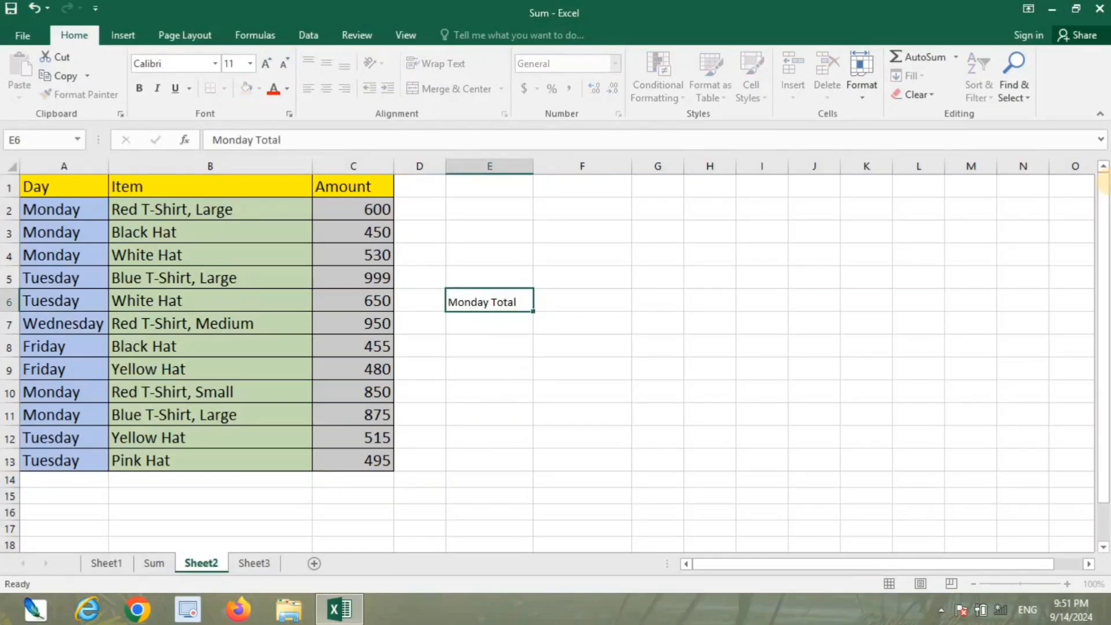
key("Right")
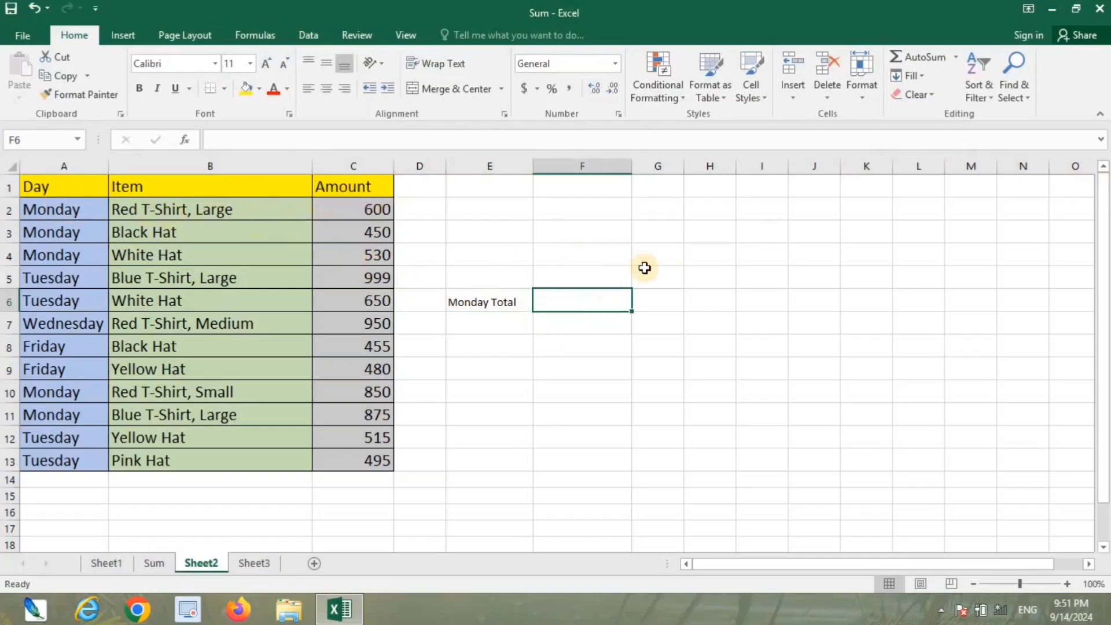
type("=")
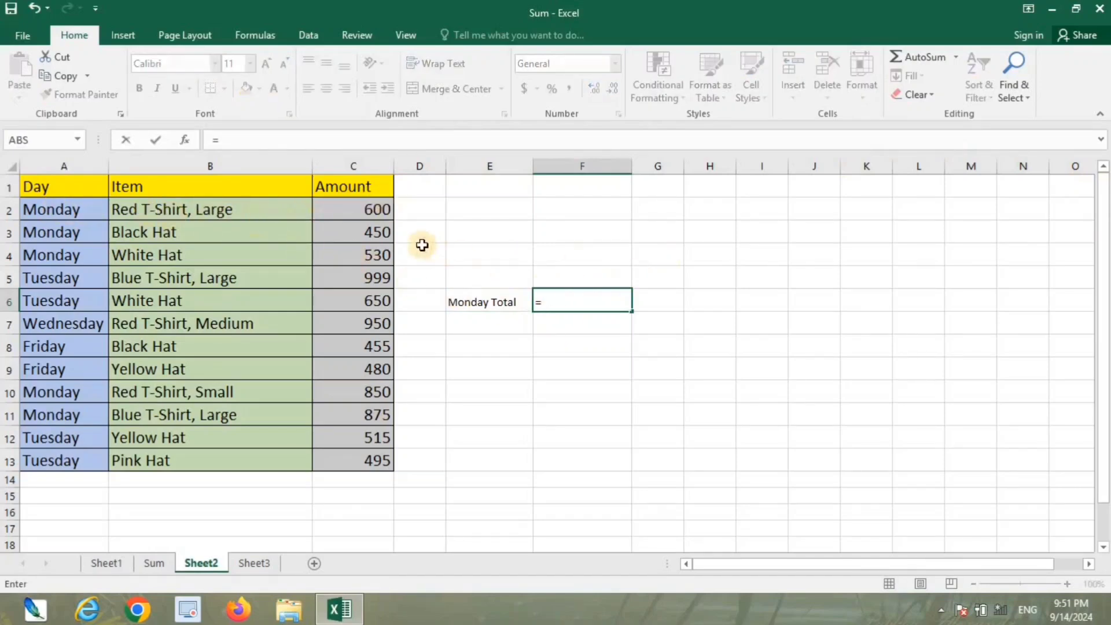
left_click(374, 212)
type("+")
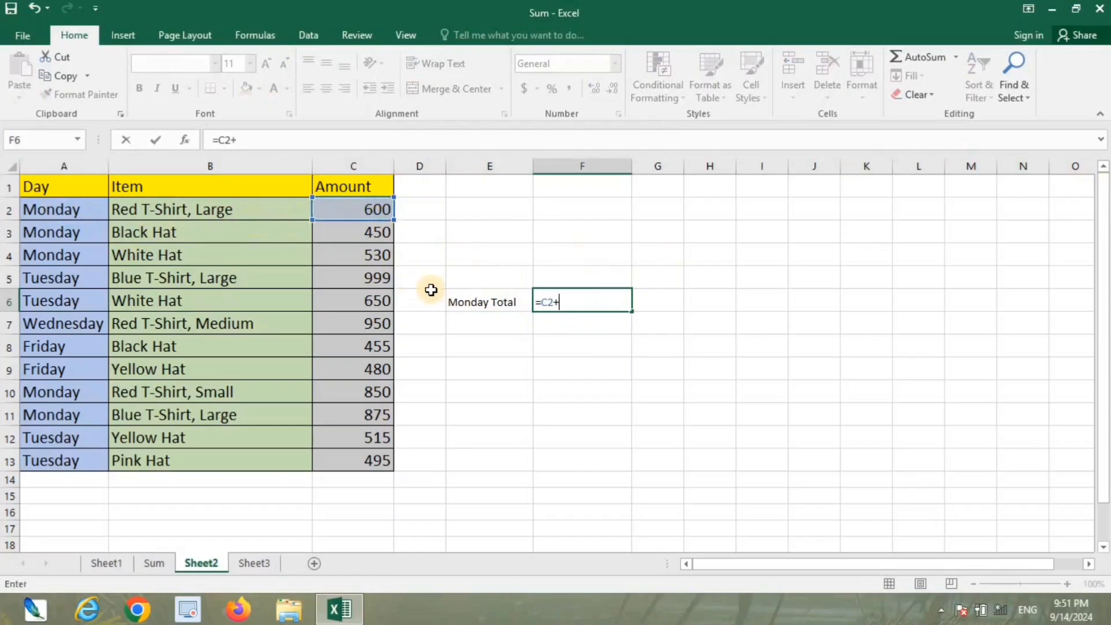
left_click(384, 235)
type("+")
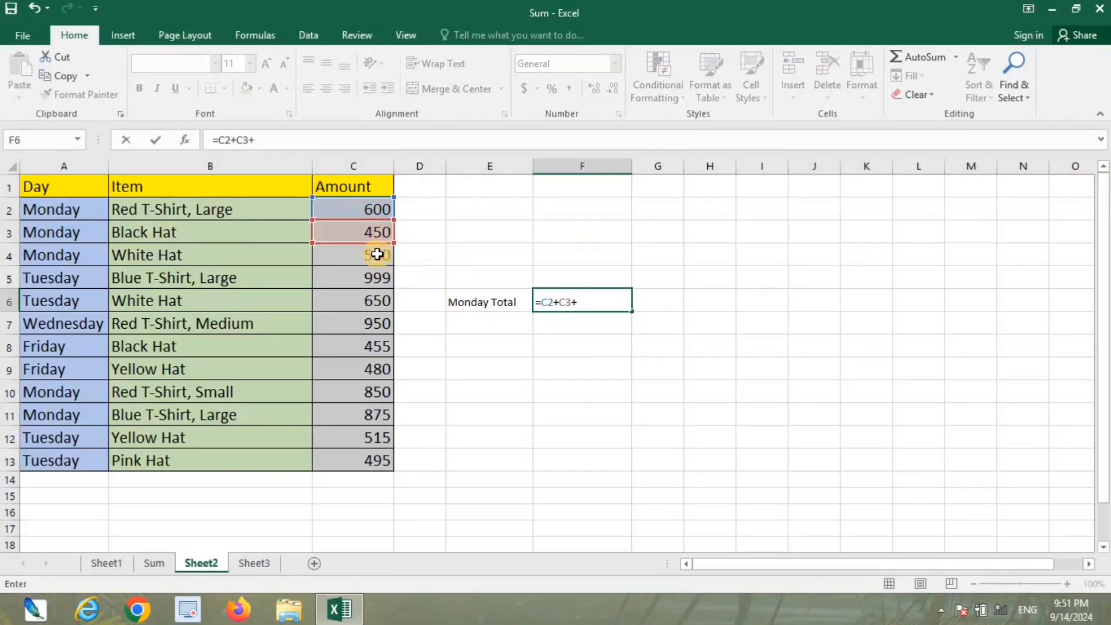
left_click(376, 255)
type("+")
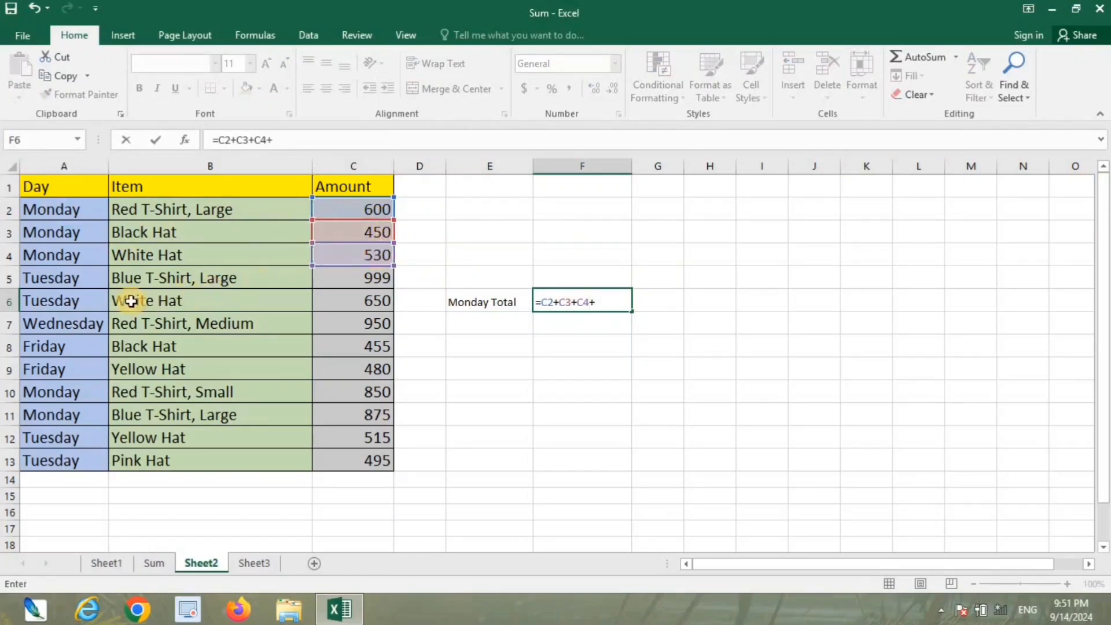
left_click(334, 404)
type("+")
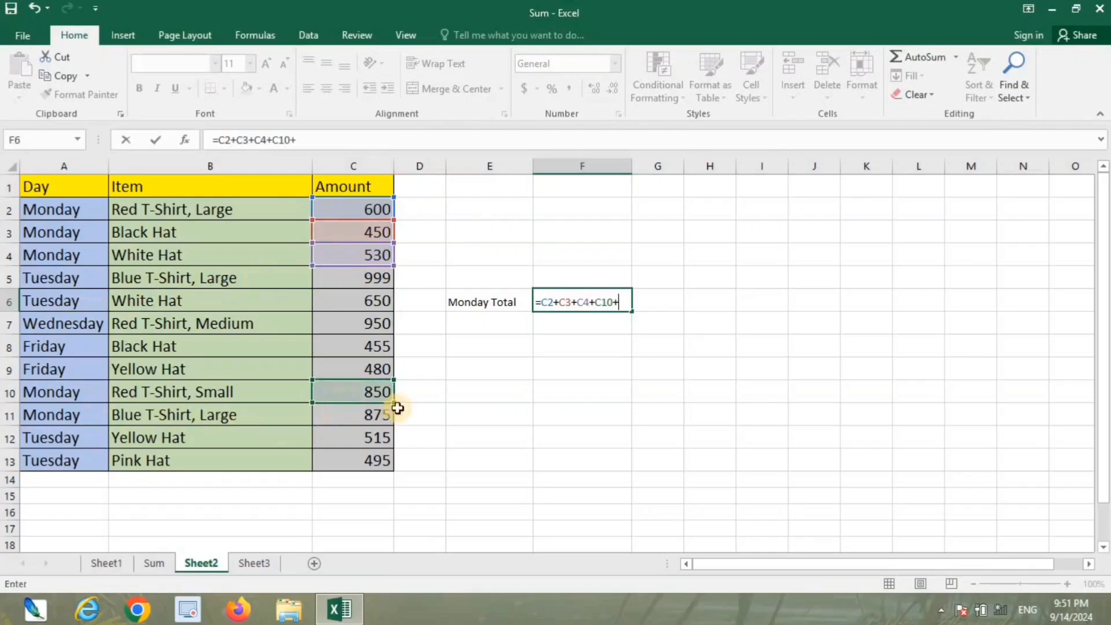
left_click(366, 419)
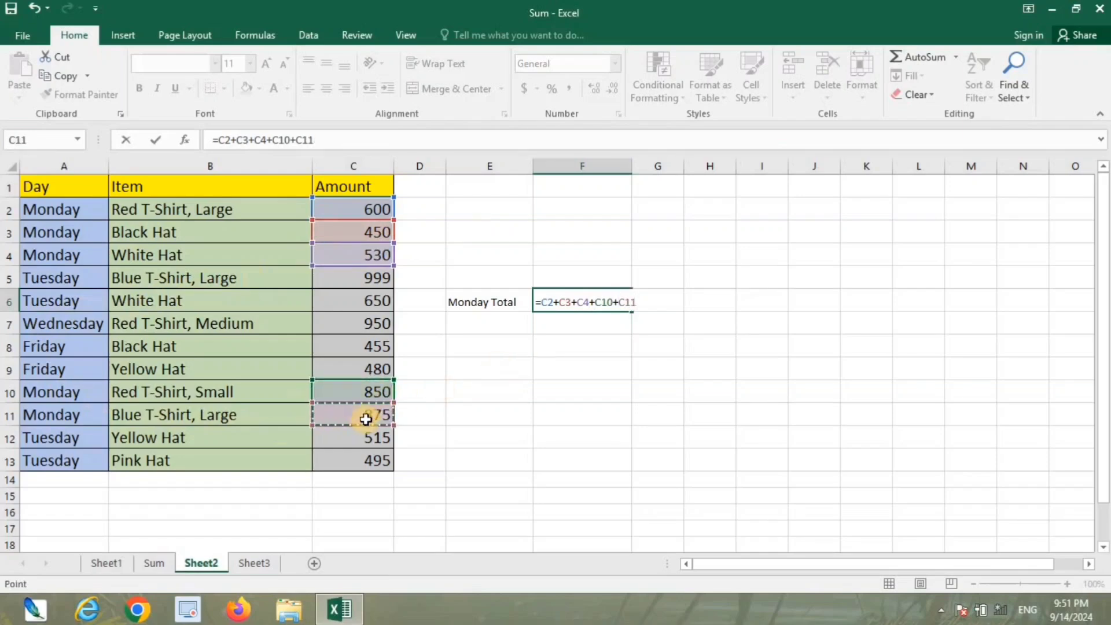
- Erase that addition formula and begin a =sum formula instead
key("BackSpace")
key("BackSpace")
key("BackSpace")
key("BackSpace")
key("BackSpace")
key("BackSpace")
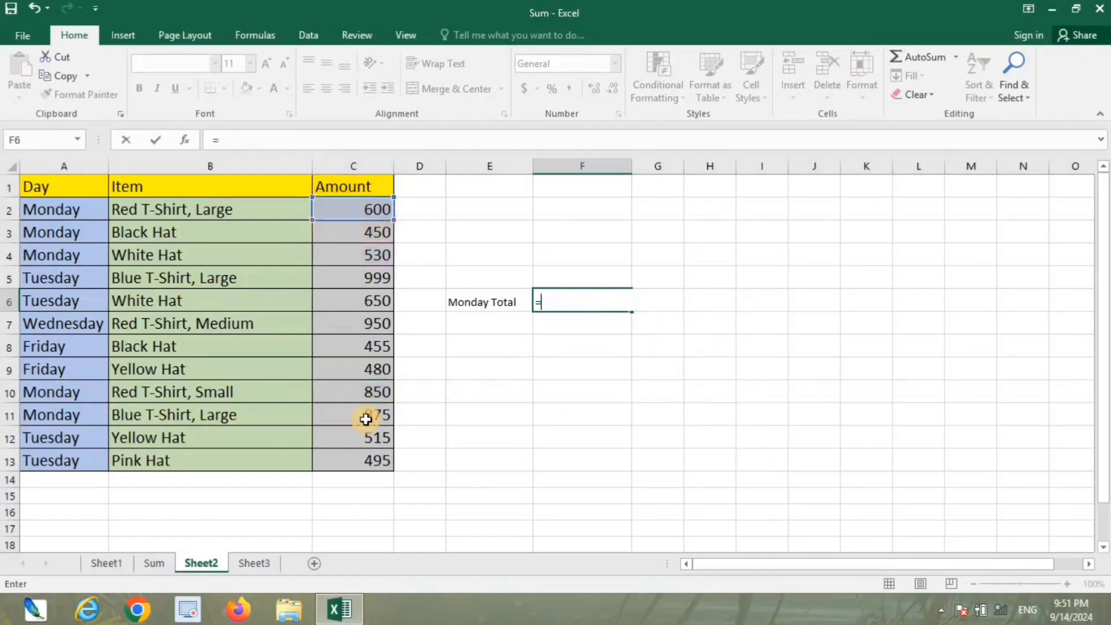
key("BackSpace")
type("=")
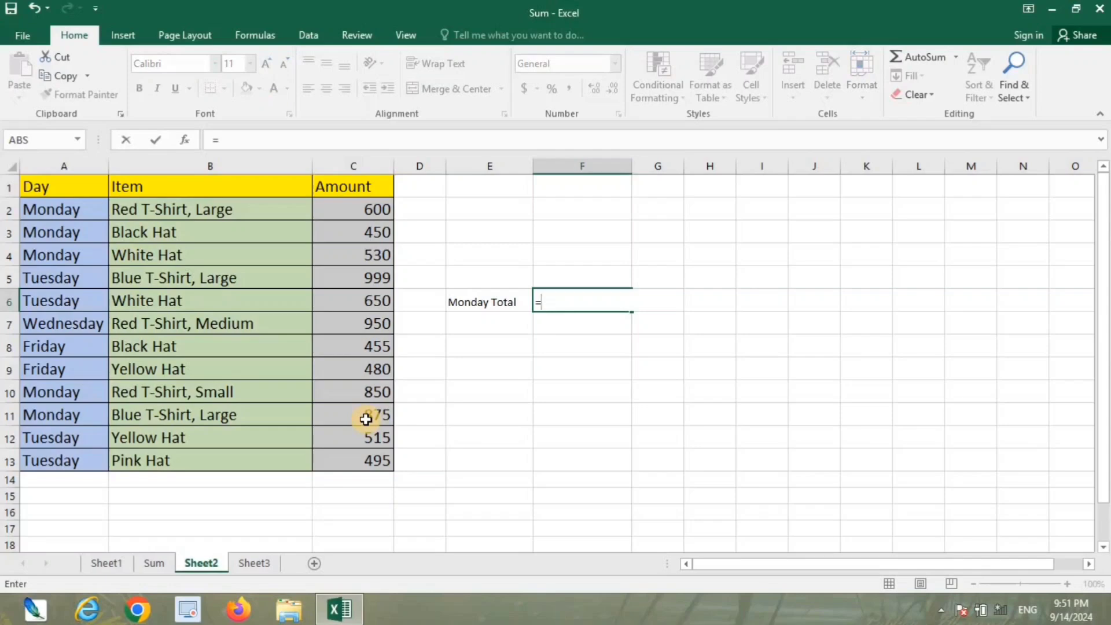
type("sum")
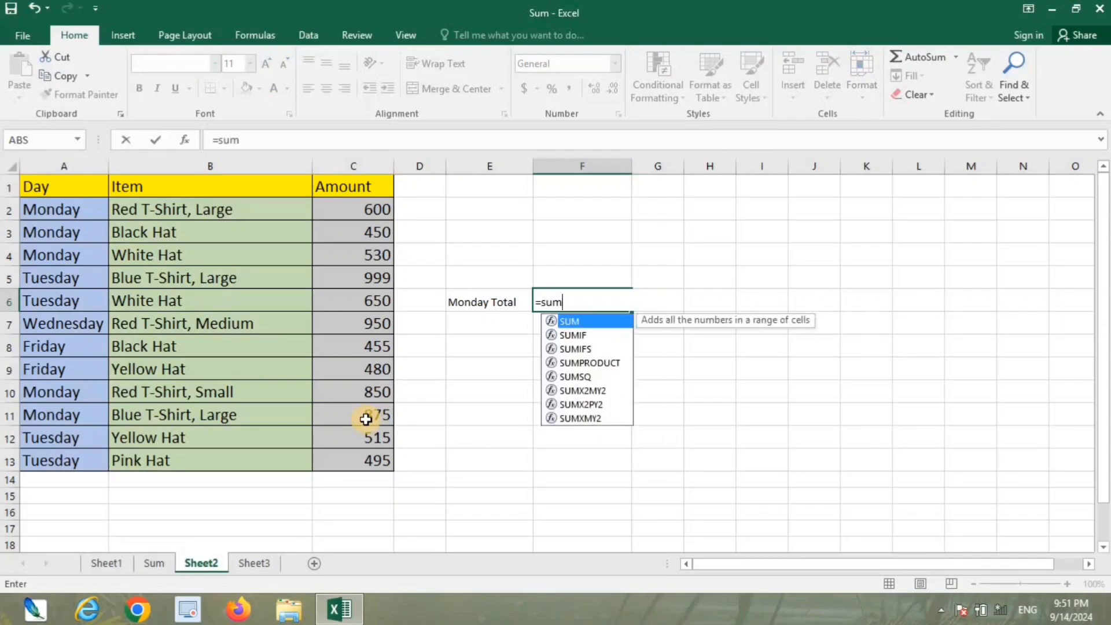
- Select C2:C4 for the SUM attempt, then clear the resulting #NAME? error from F6
left_click_drag(367, 219, 365, 250)
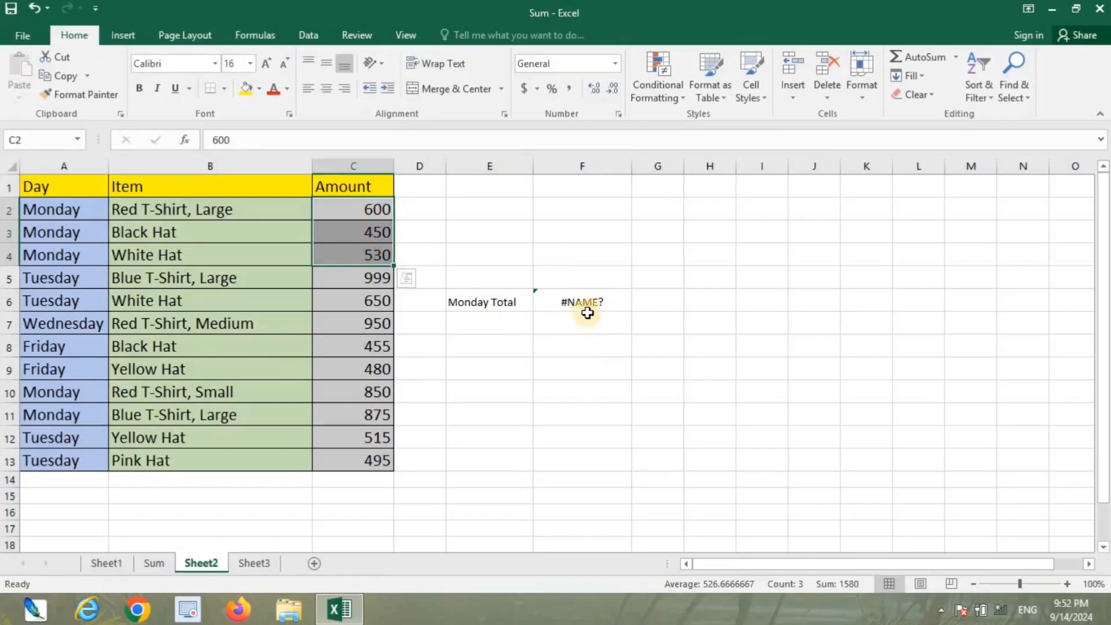
left_click(594, 308)
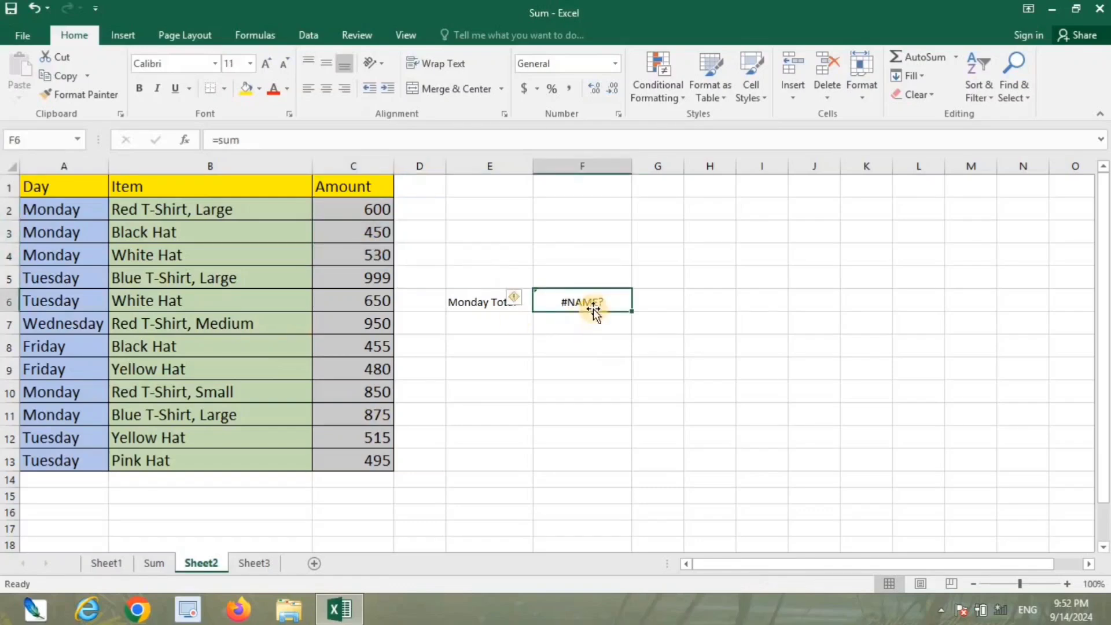
key("BackSpace")
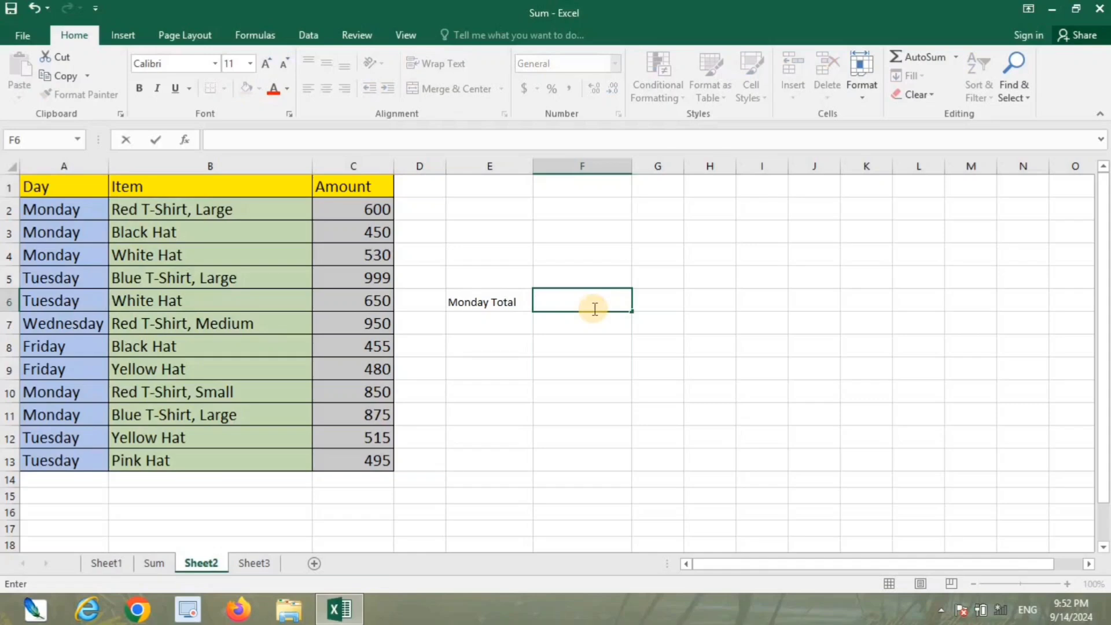
left_click(566, 330)
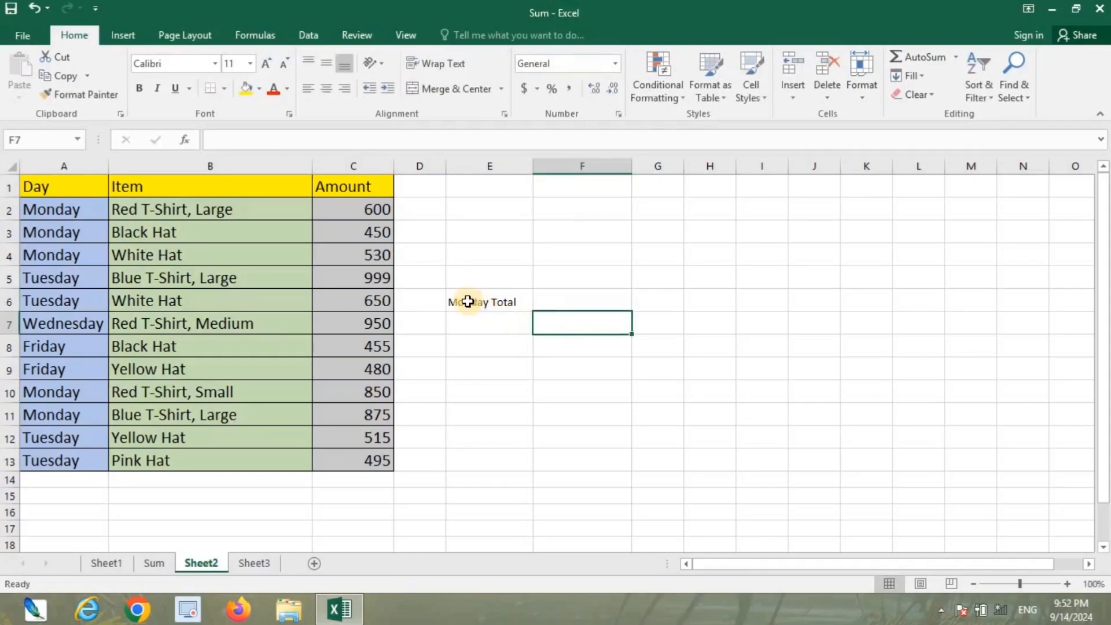
- Set E6:F11 to font size 16 and widen column E to fit the label
left_click_drag(453, 299, 605, 442)
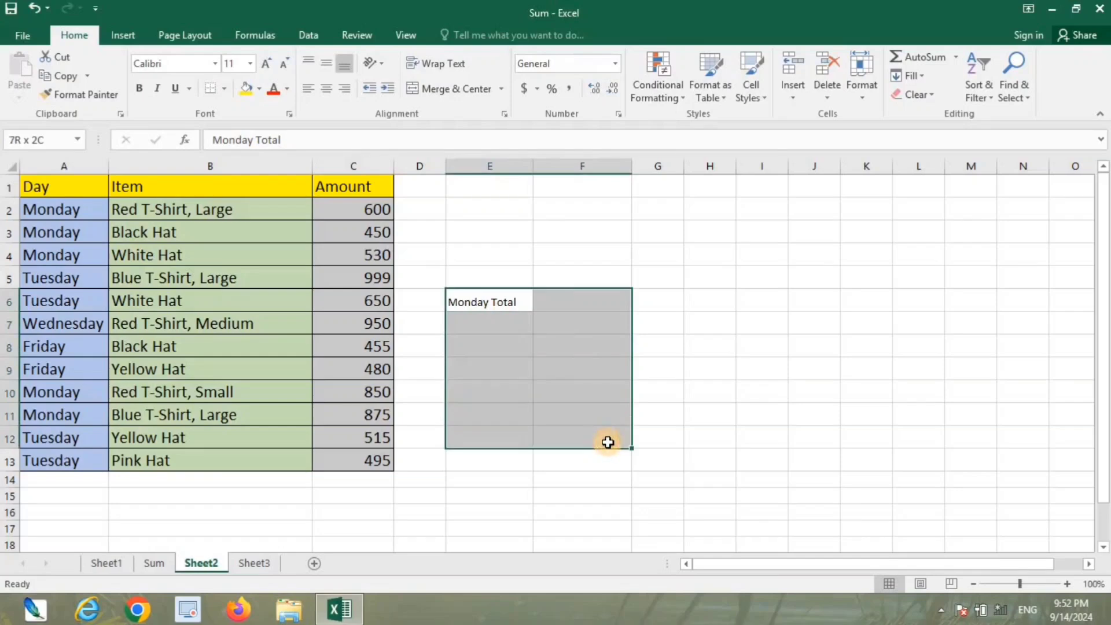
left_click(250, 63)
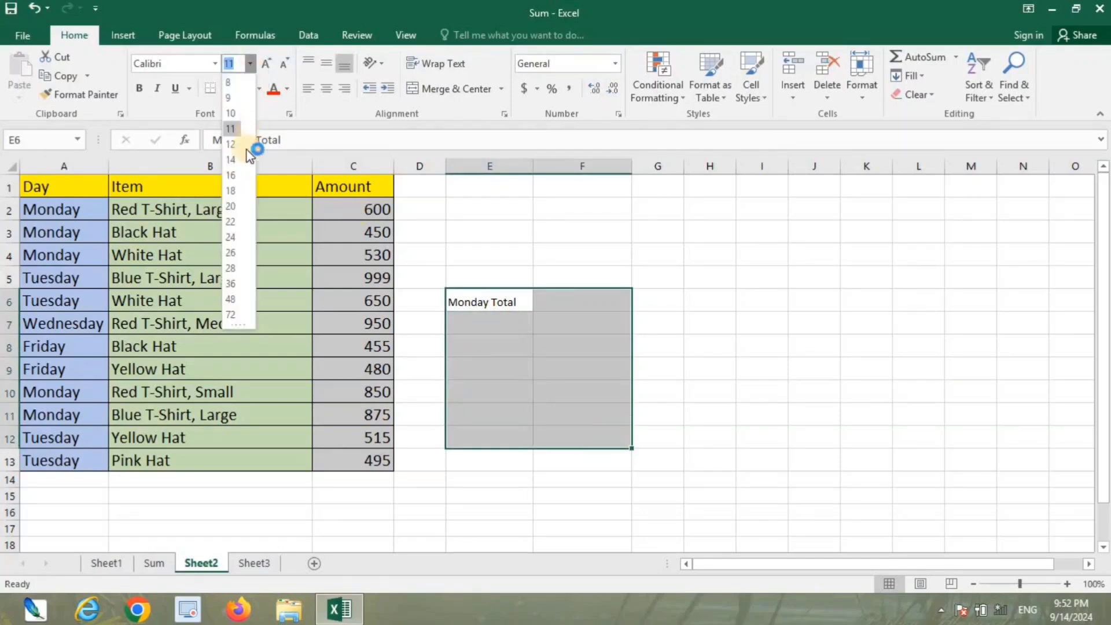
left_click(234, 175)
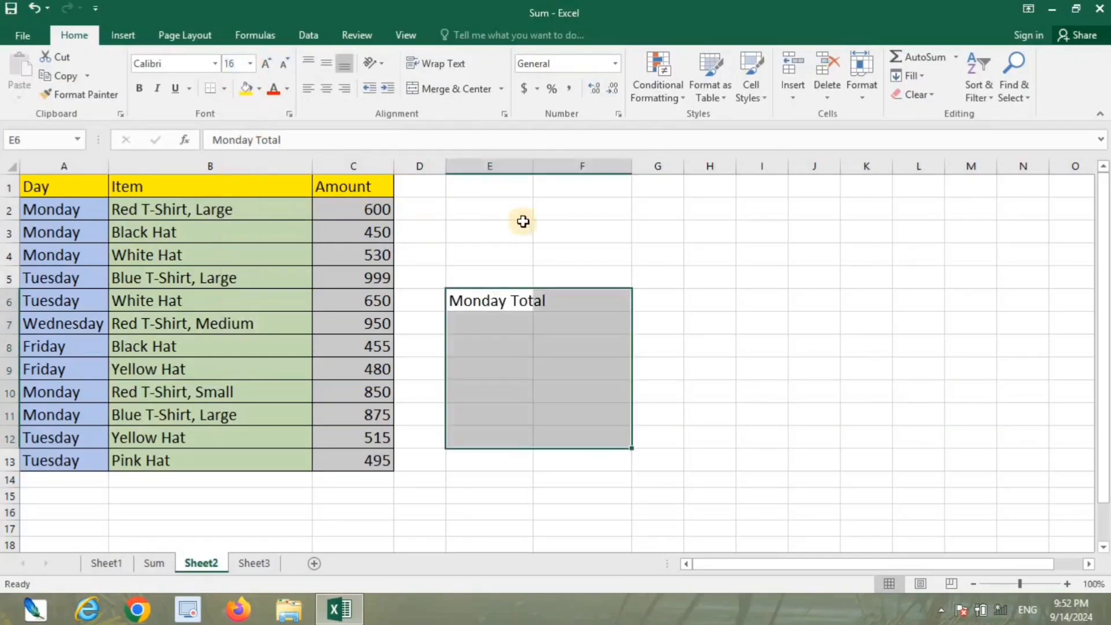
left_click_drag(533, 166, 603, 168)
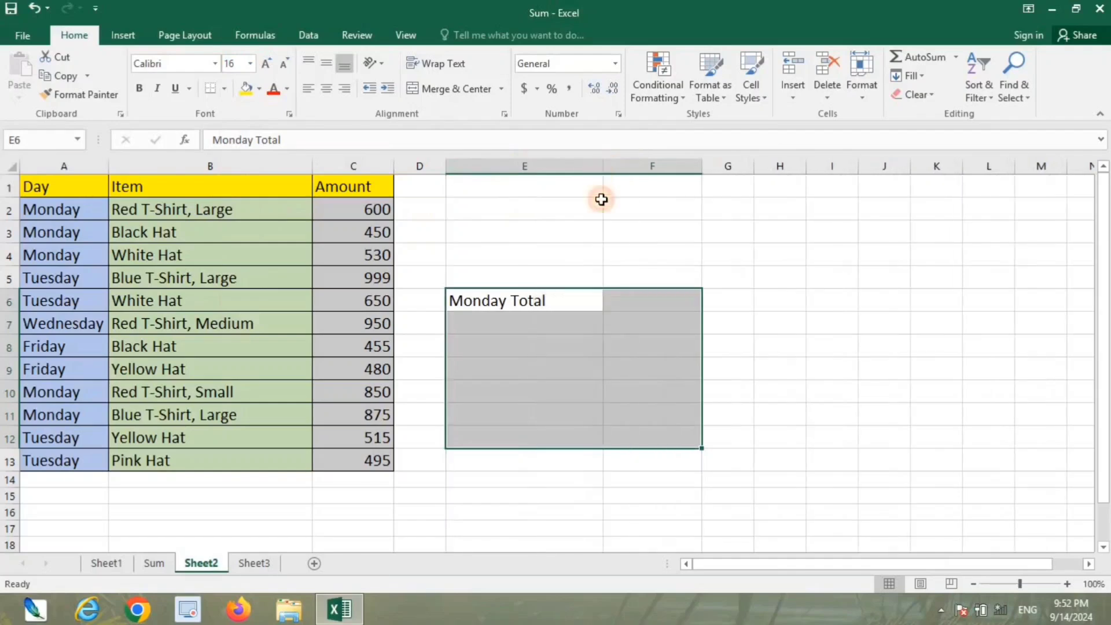
- Enter =C2+C3+C4+C10+C11 in F6 for a Monday Total of 3305
left_click(625, 307)
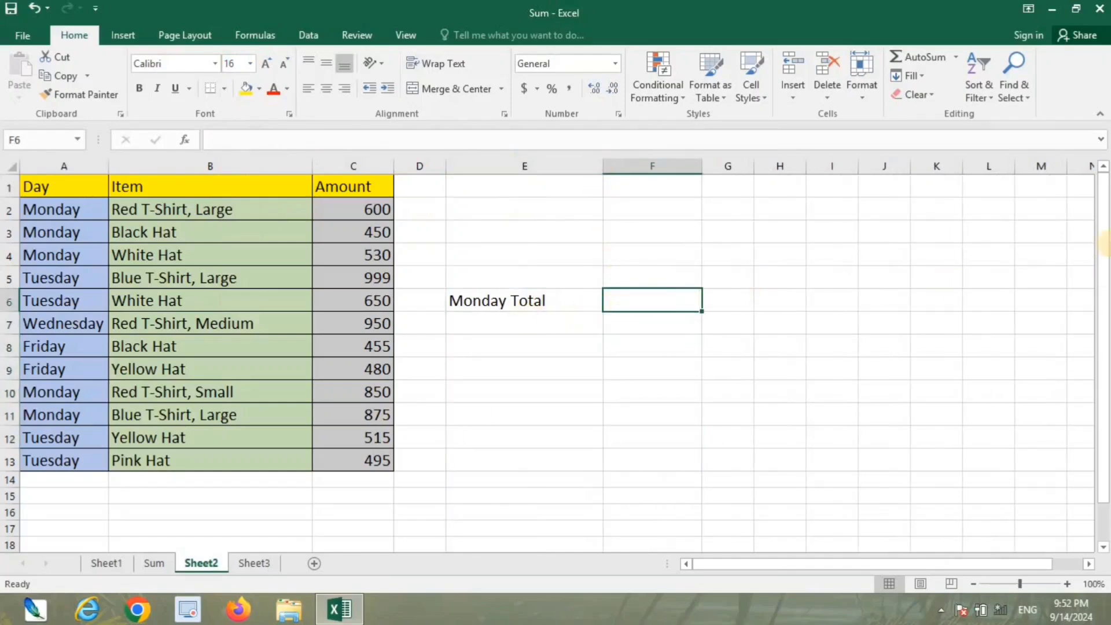
type("=")
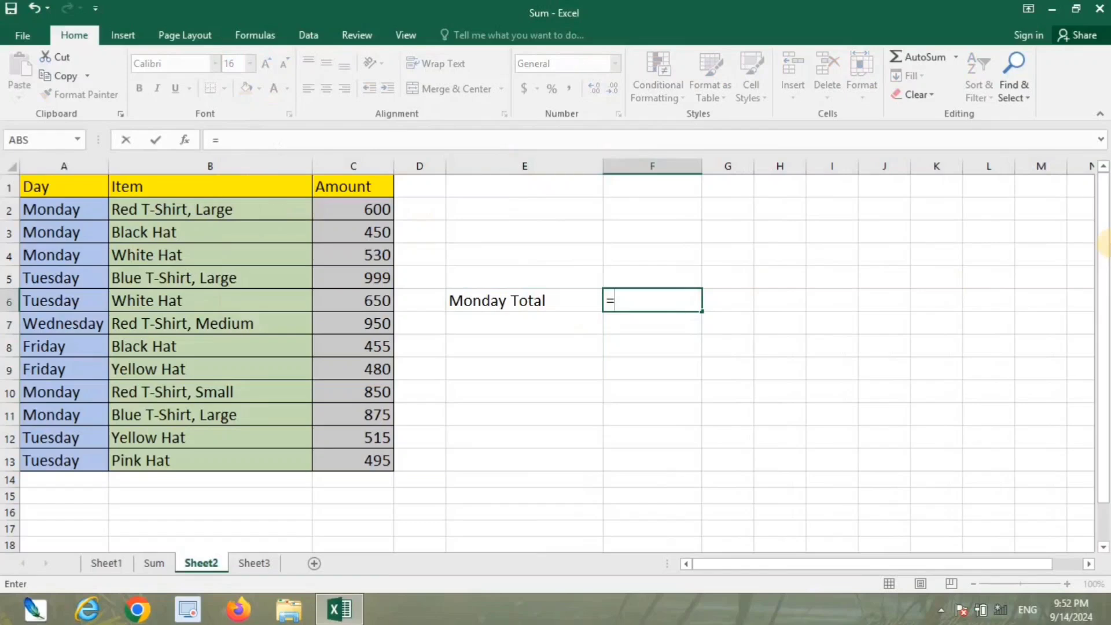
left_click(374, 212)
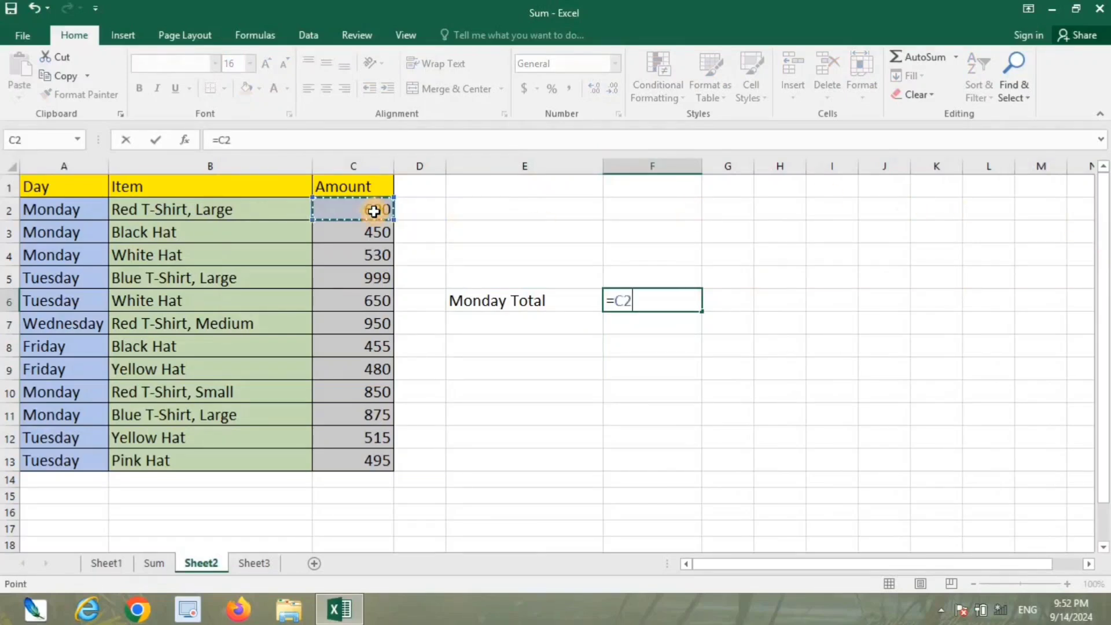
type("+")
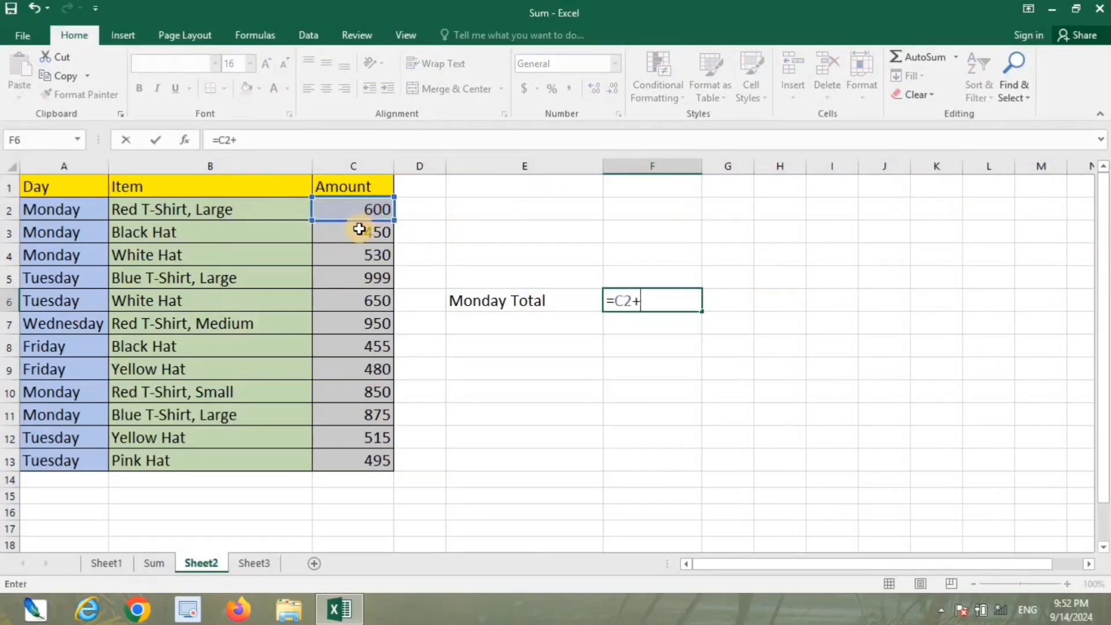
left_click(361, 232)
type("+")
left_click(354, 258)
type("+")
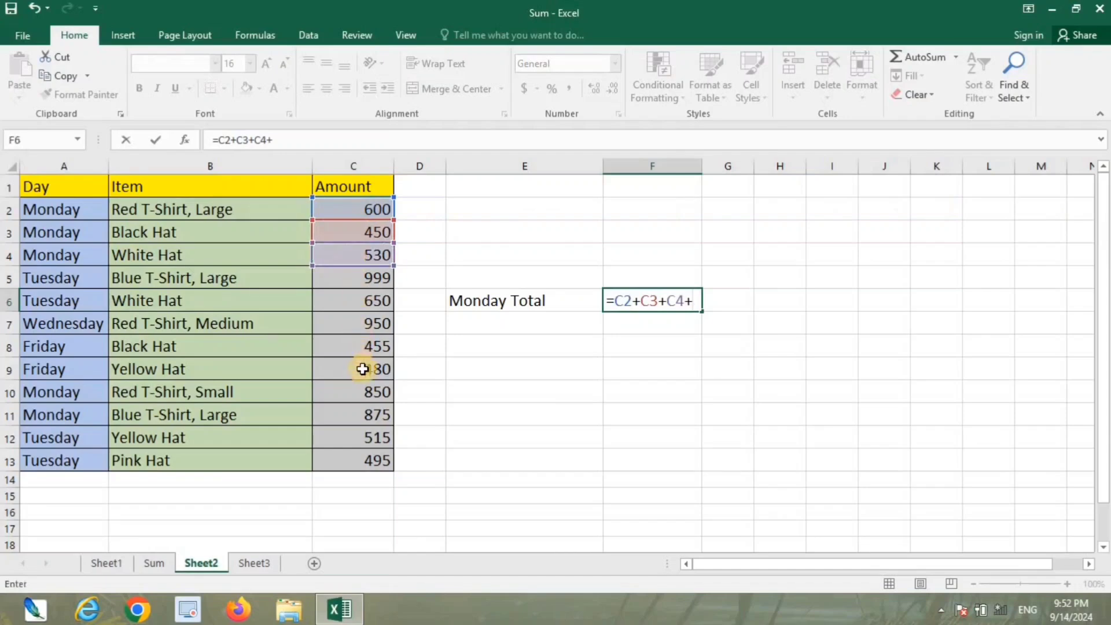
left_click(349, 398)
type("+")
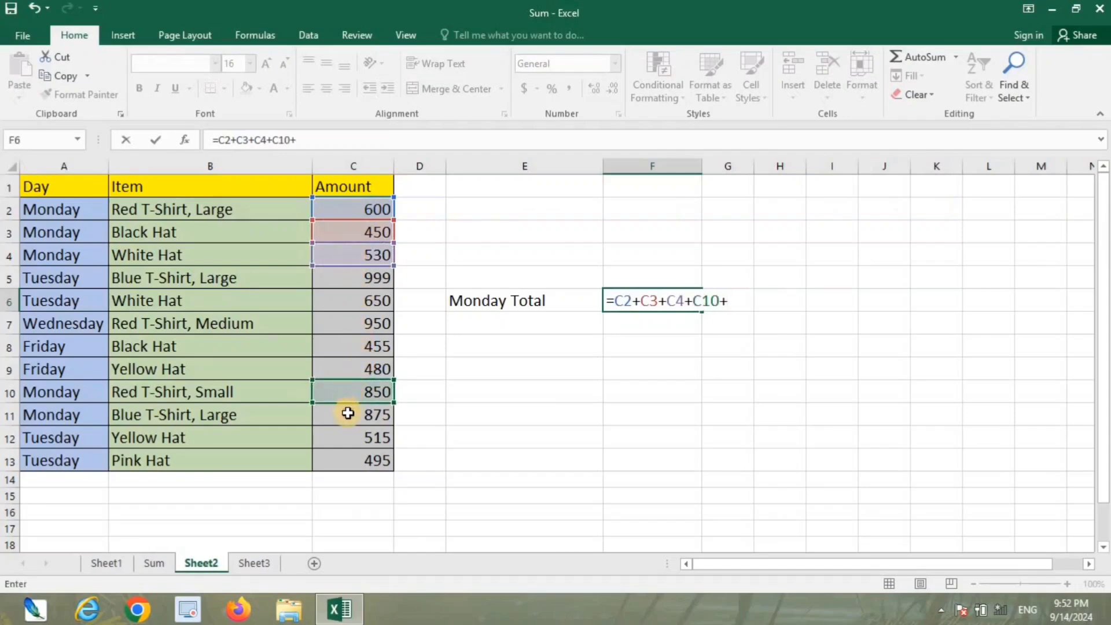
left_click(348, 412)
type("+")
key("BackSpace")
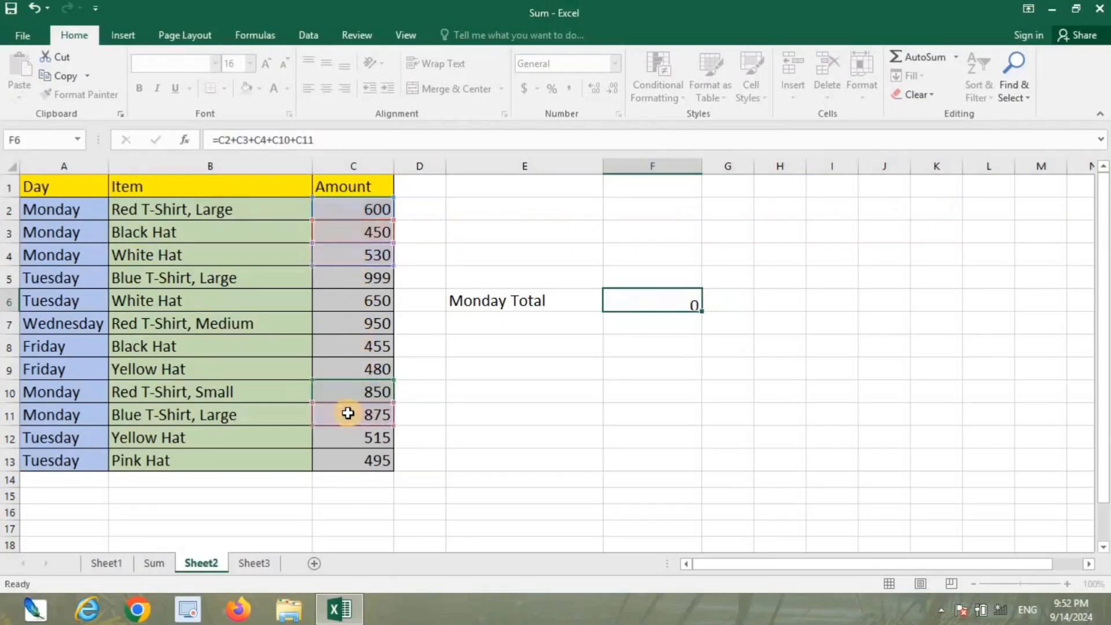
key("Return")
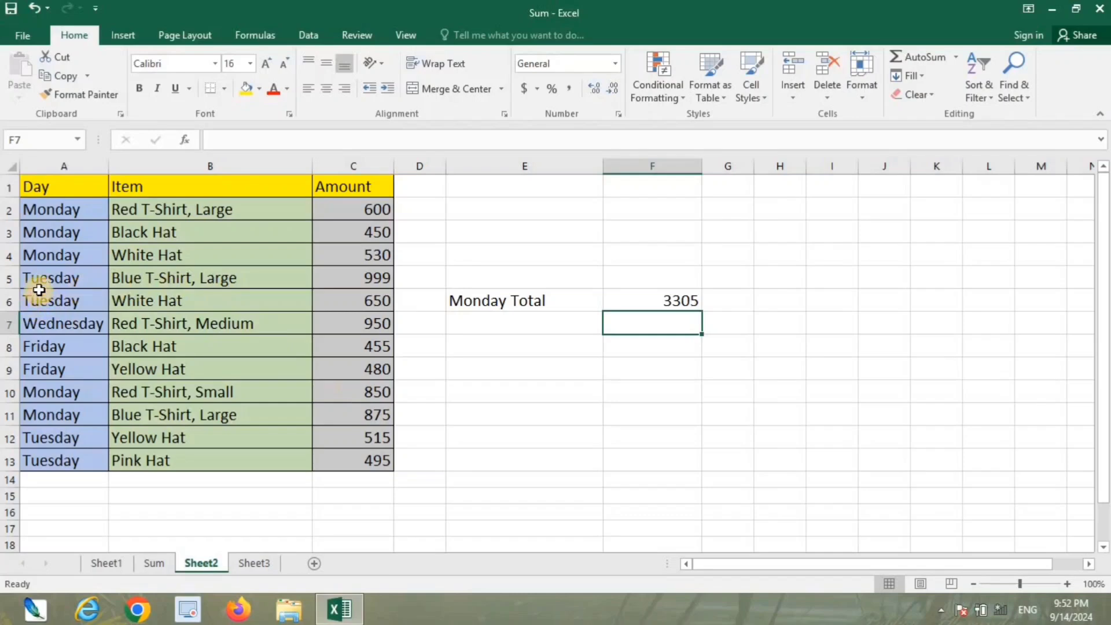
left_click(43, 283)
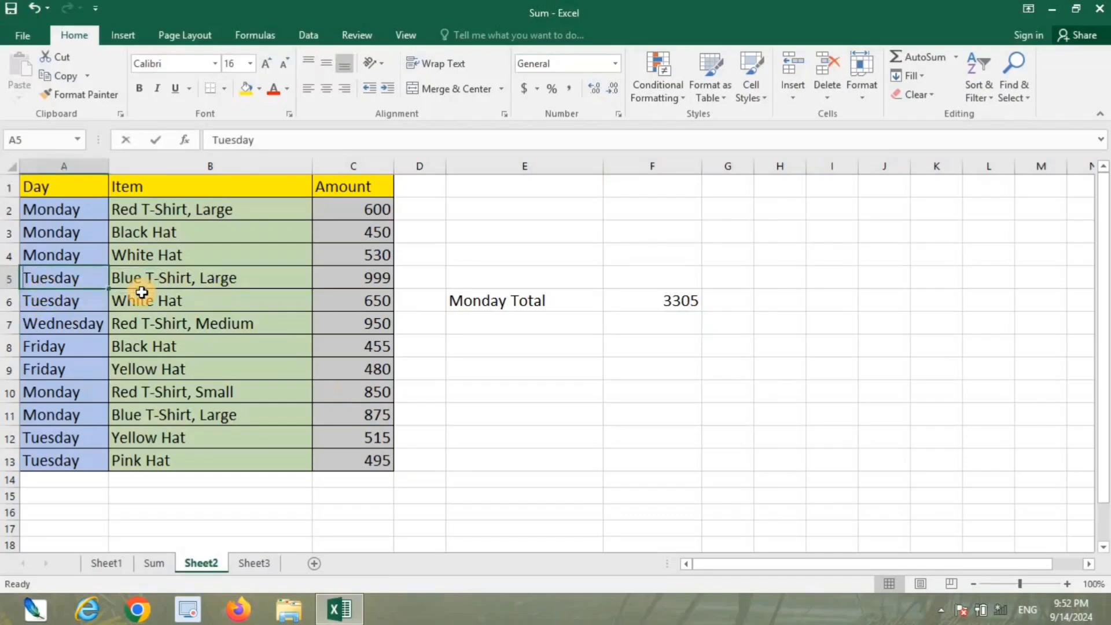
- Change A5 to Monday and undo it back to Tuesday, then delete F6's 3305 total
type("Monday")
key("Return")
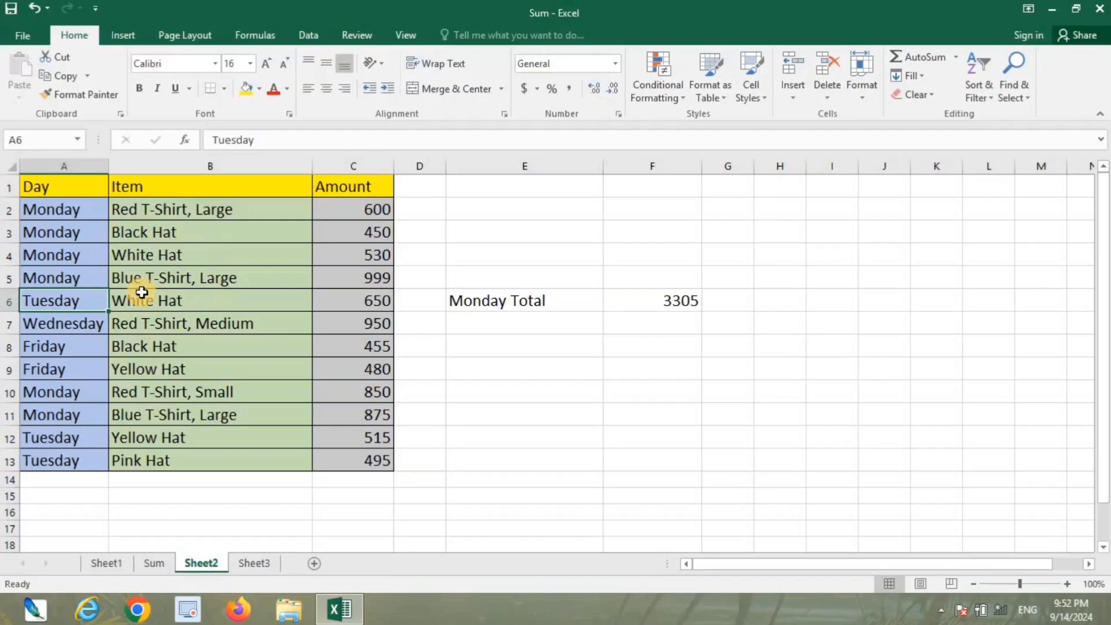
key("ctrl+z")
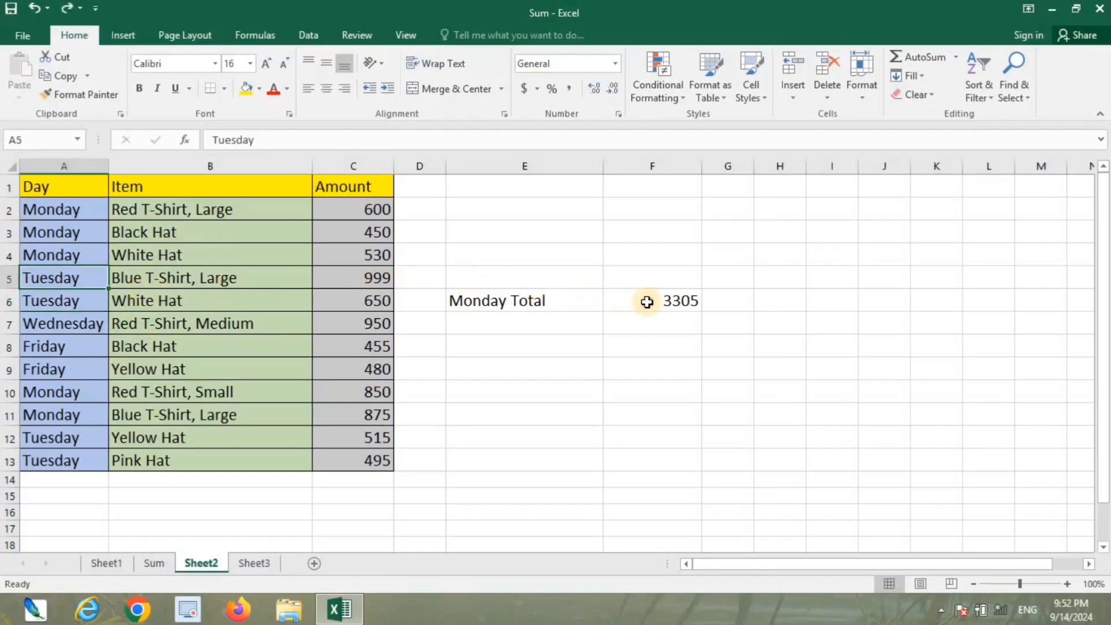
left_click(646, 302)
key("Delete")
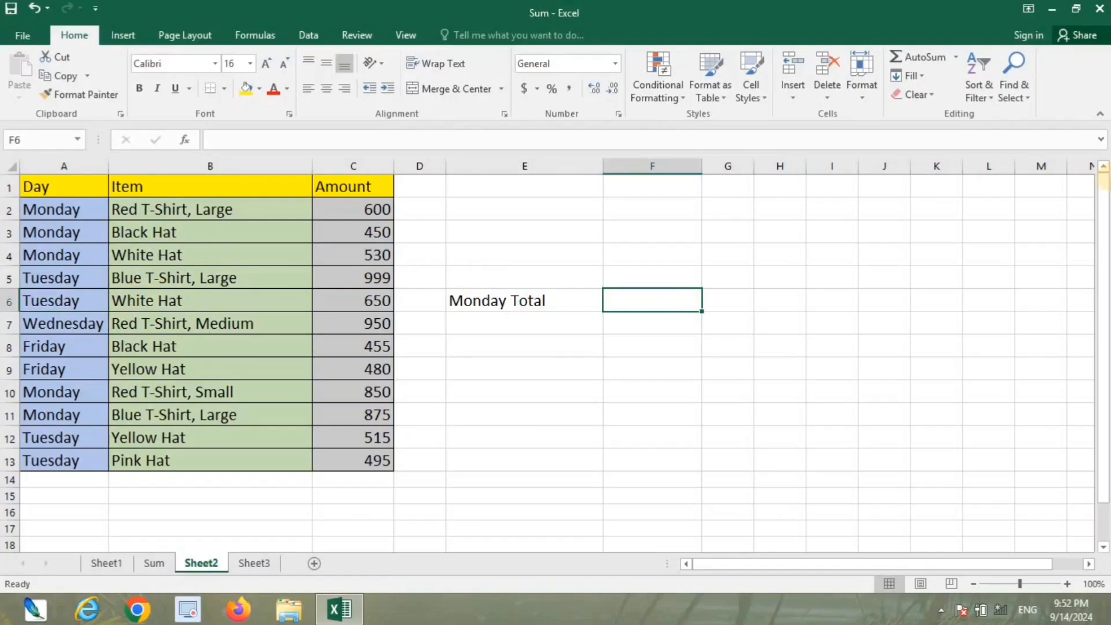
- Enter =SUMIF(A2:A13,"Monday",C2:C13) in F6 to get a Monday Total of 3305
type("=s")
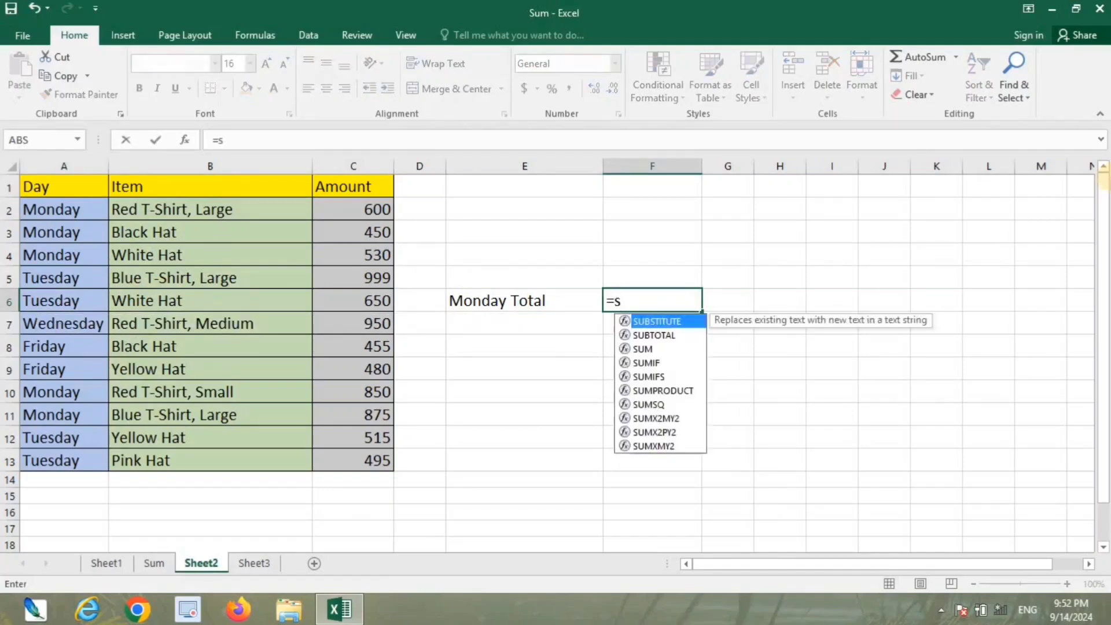
type("umif(")
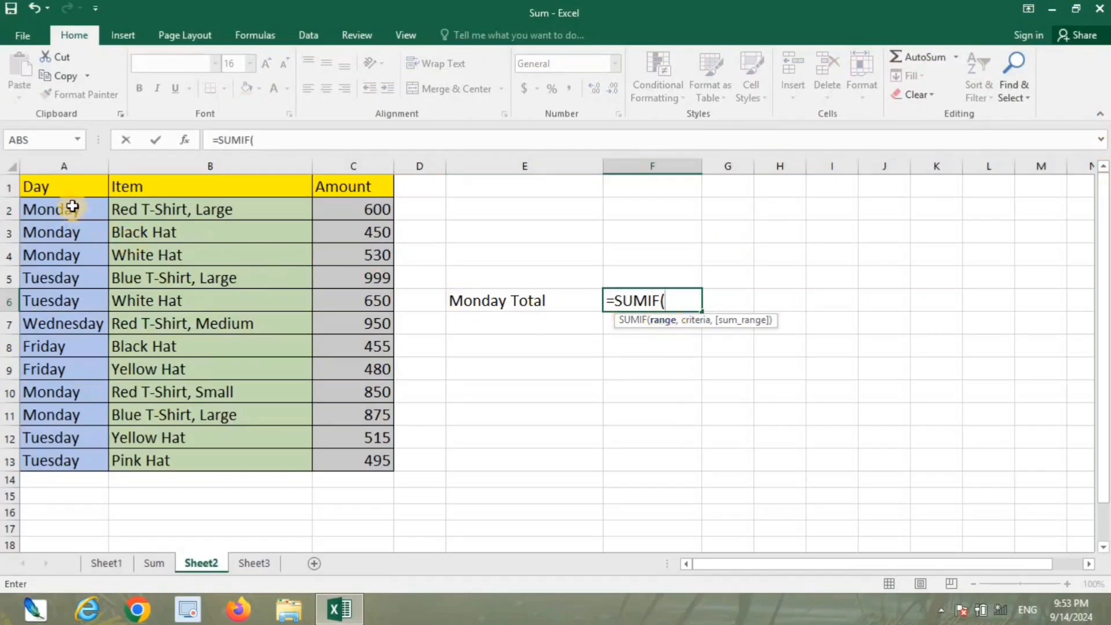
left_click(72, 214)
left_click_drag(72, 215, 76, 459)
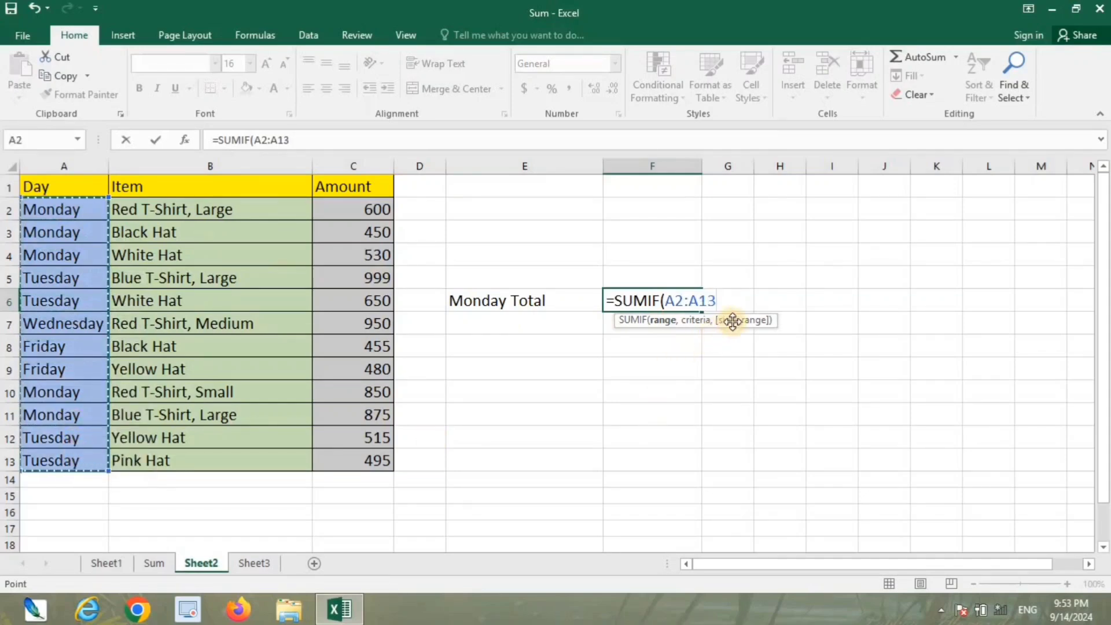
type(",")
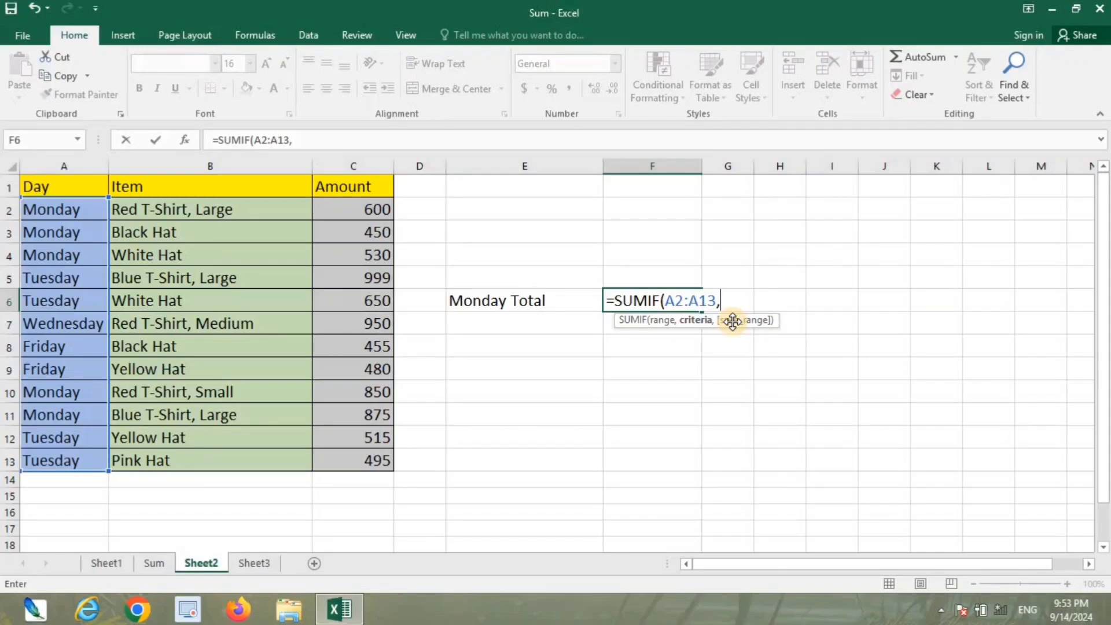
type("\"")
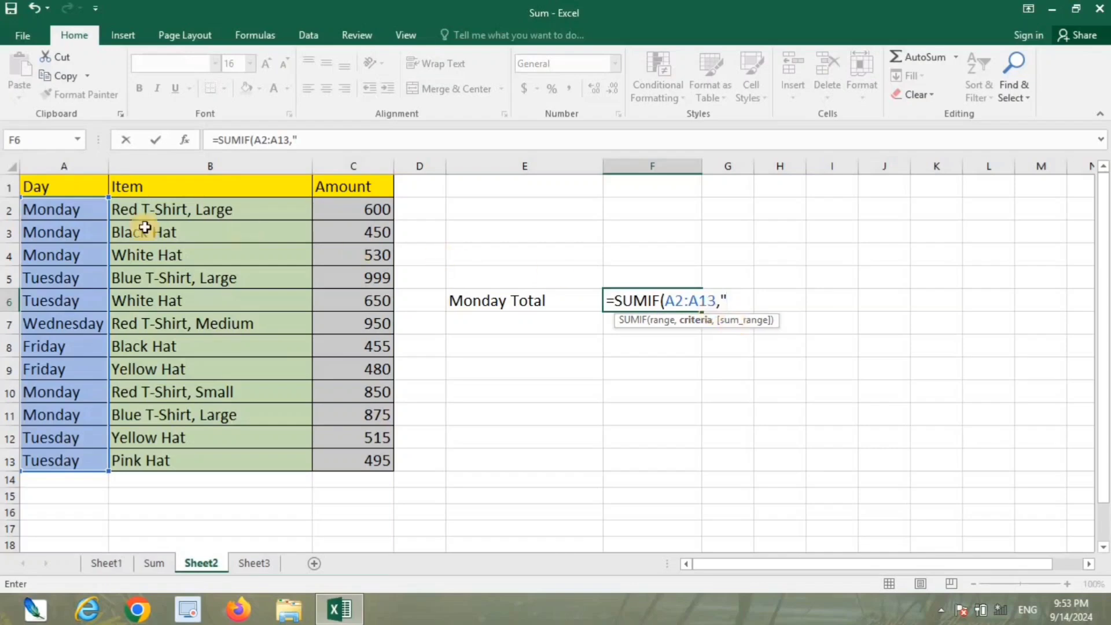
type("Mo")
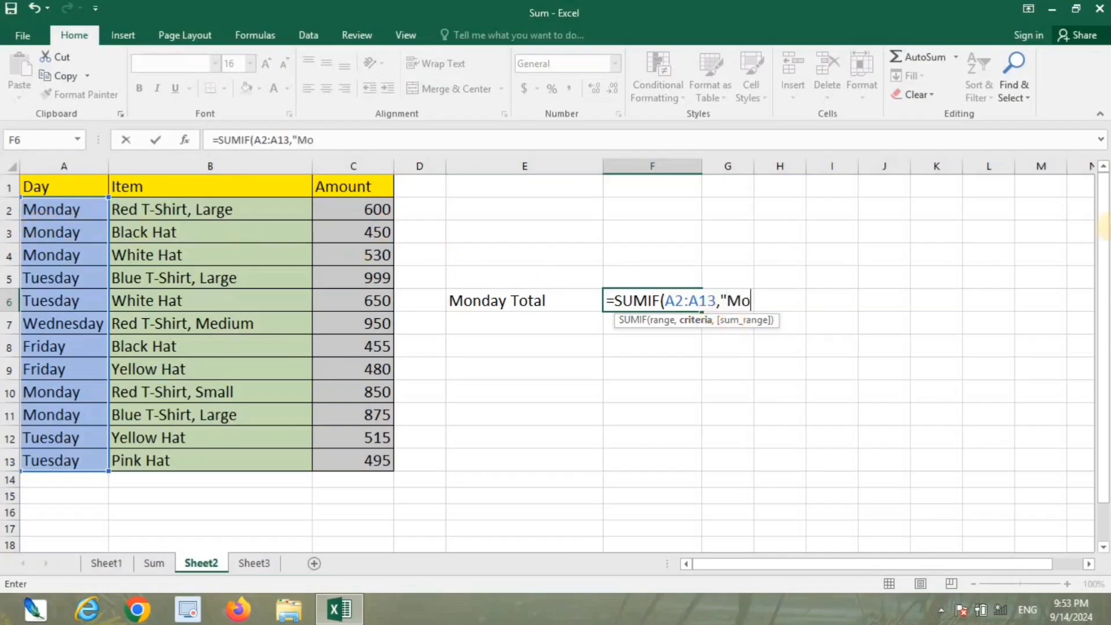
type("nday")
type("\"")
type(",")
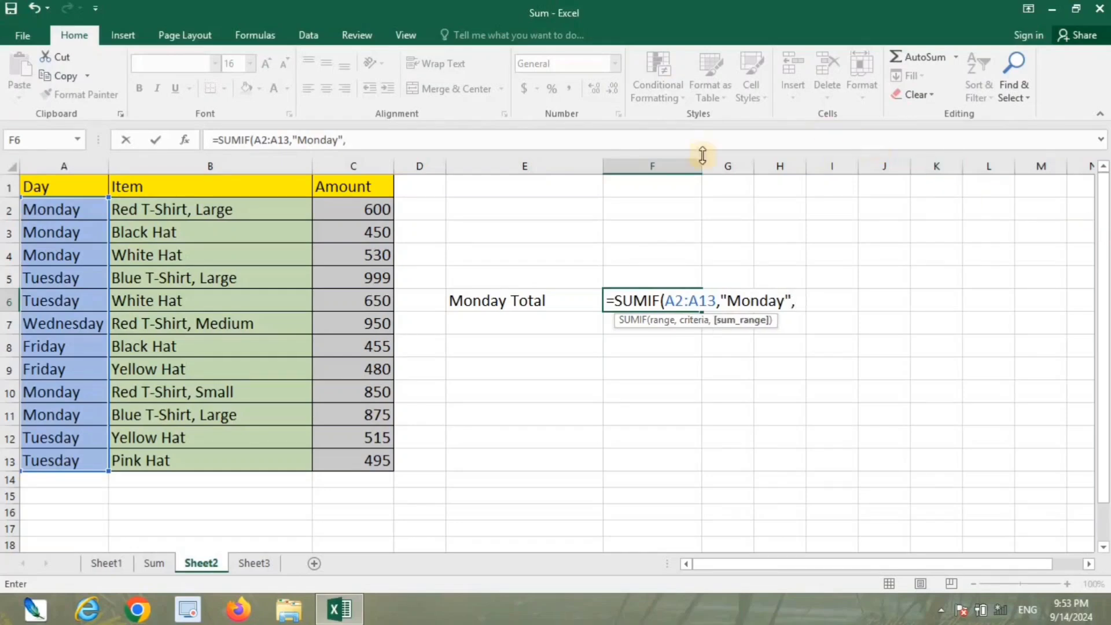
left_click(330, 209)
left_click_drag(337, 230, 347, 458)
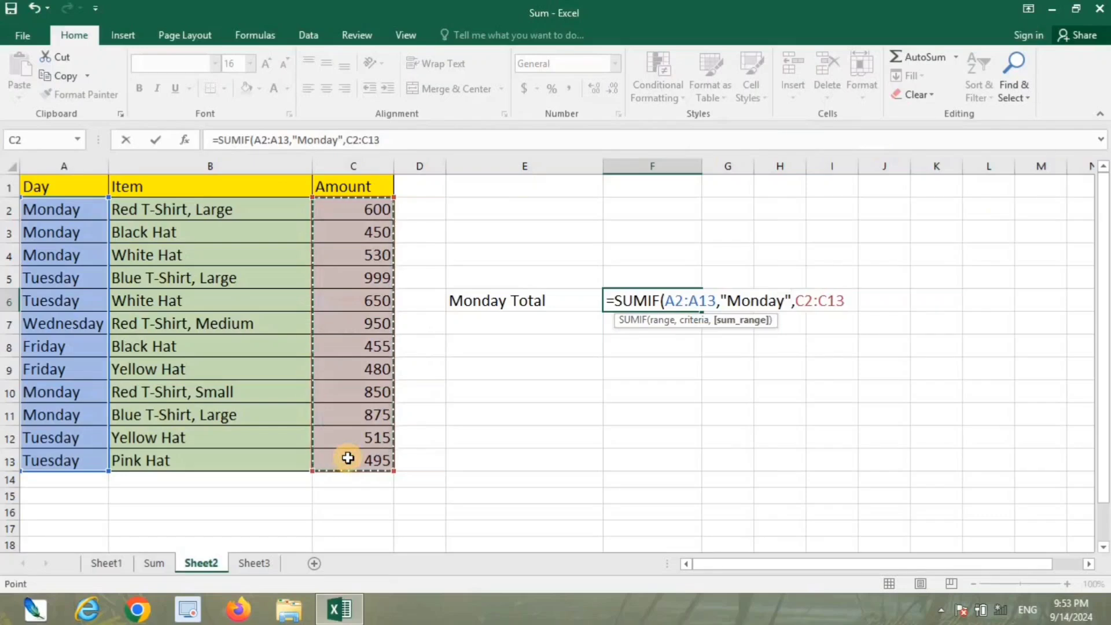
type(")")
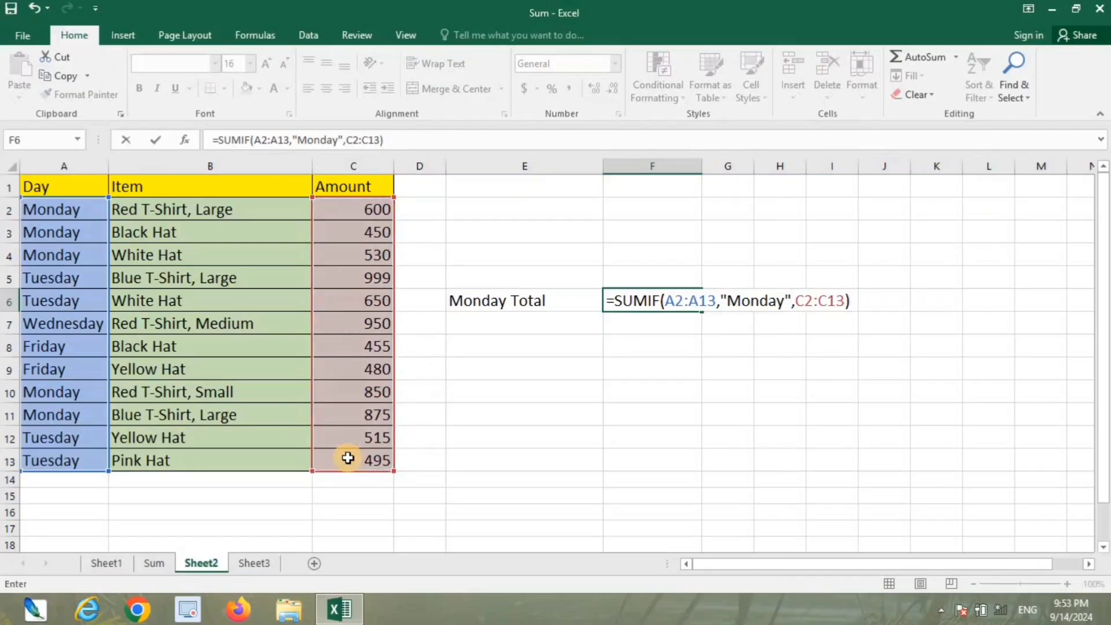
key("Return")
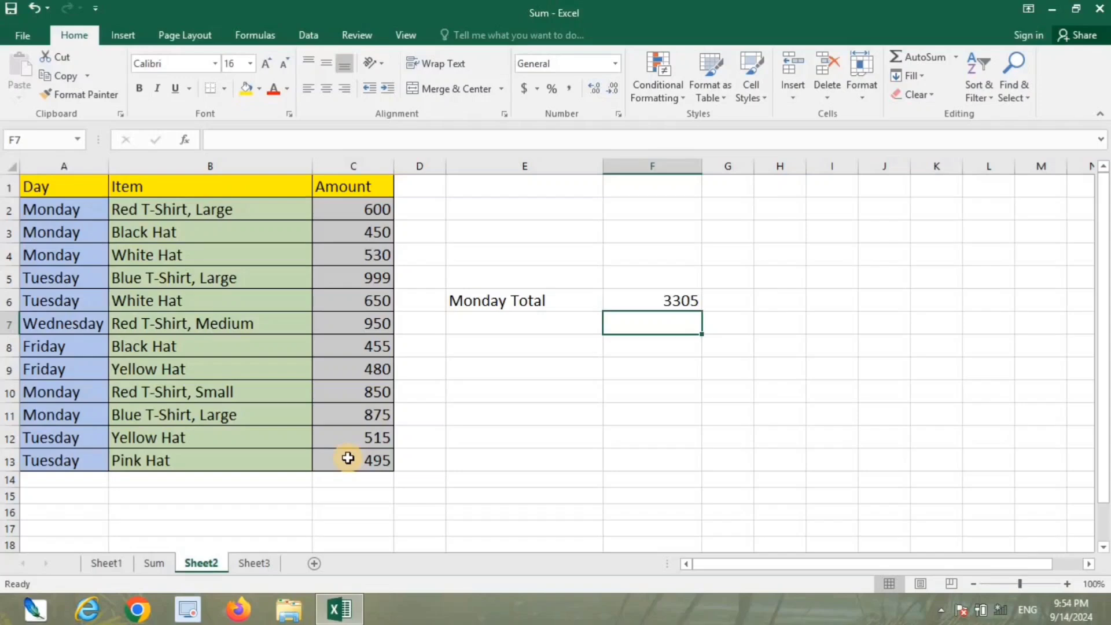
left_click(34, 277)
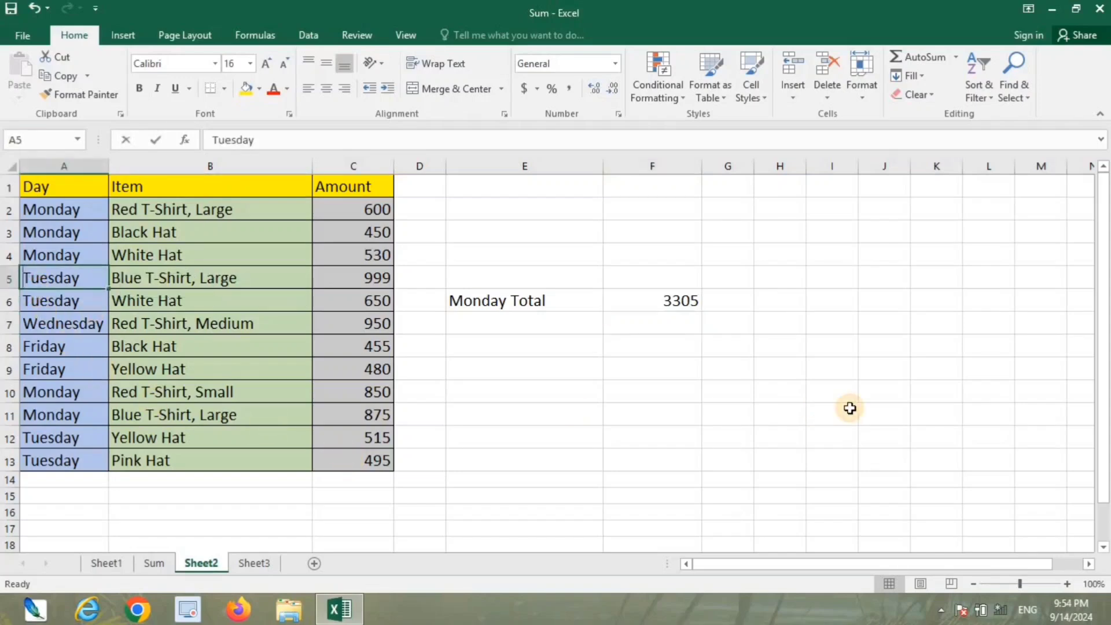
type("Mon")
key("Return")
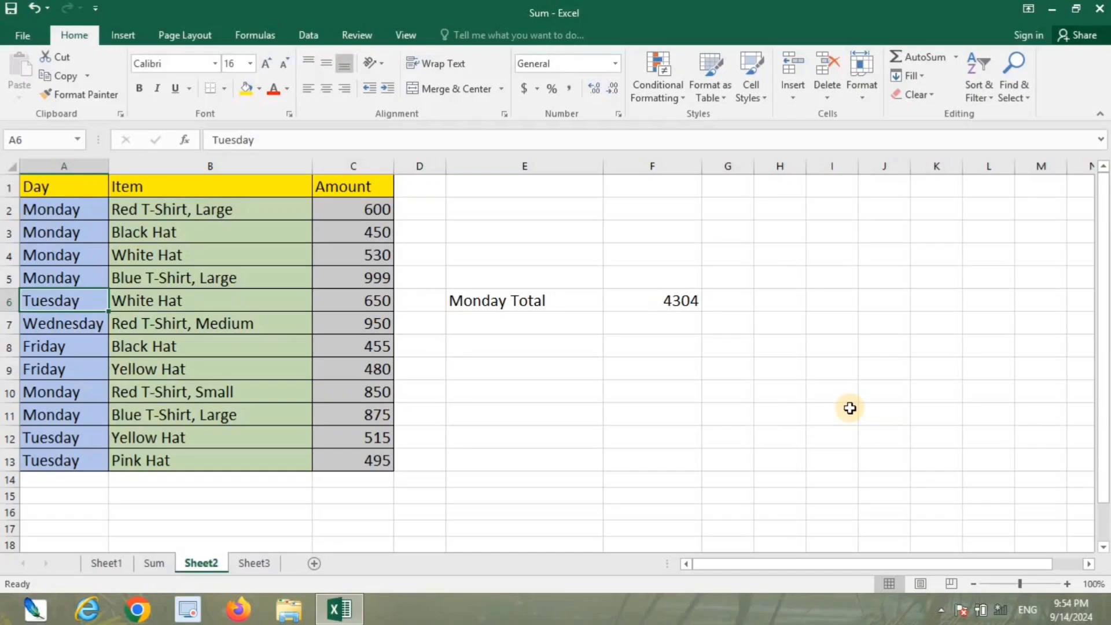
left_click(665, 301)
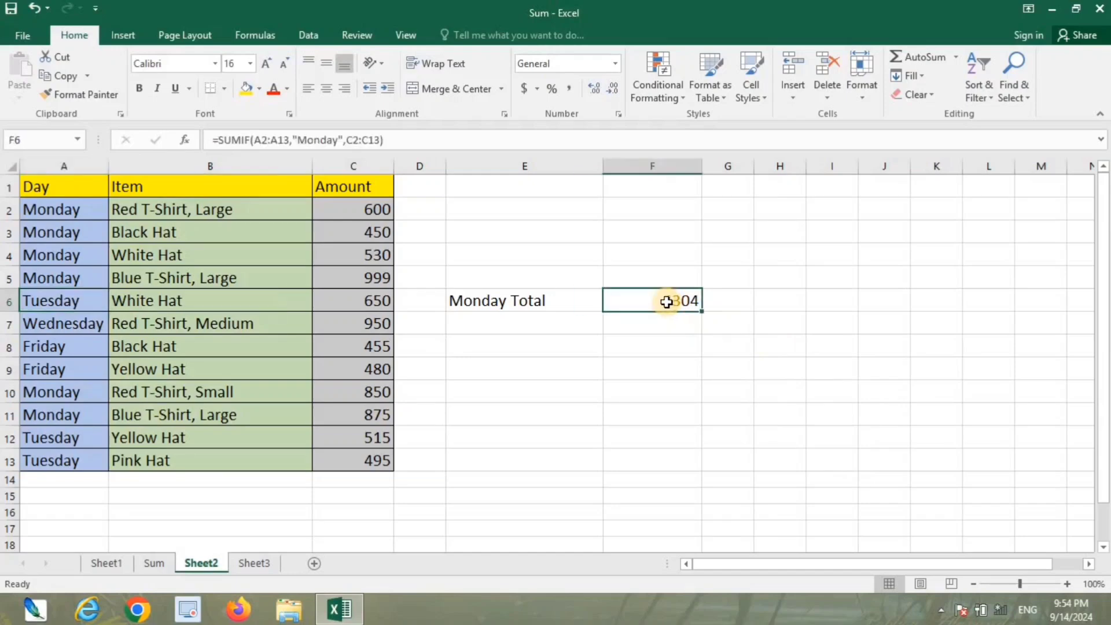
left_click(86, 278)
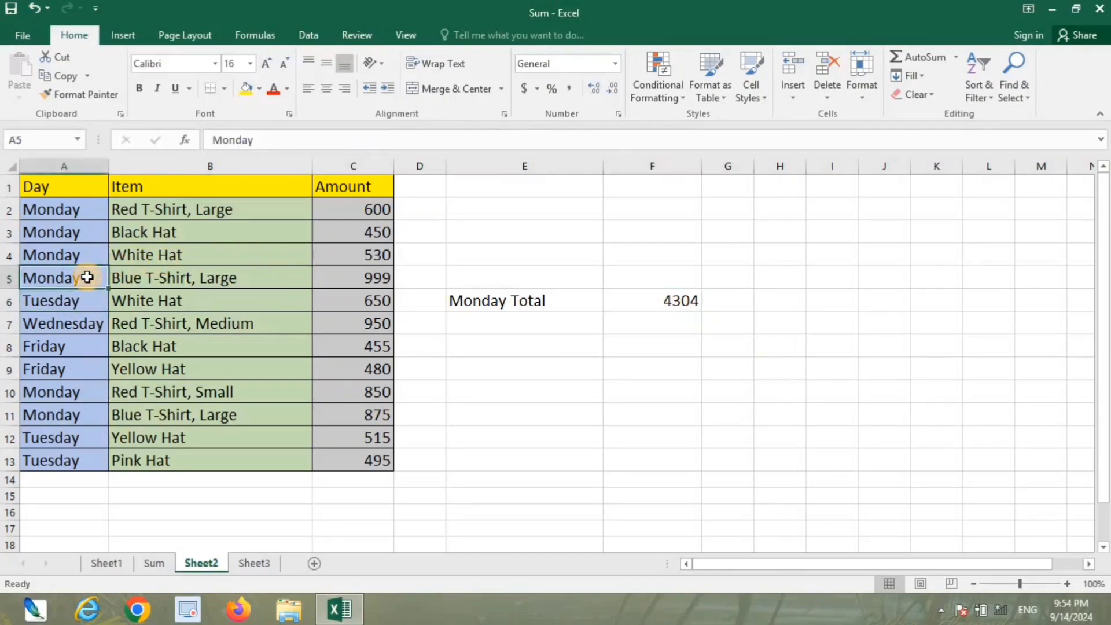
type("Tuesday")
key("ctrl+Return")
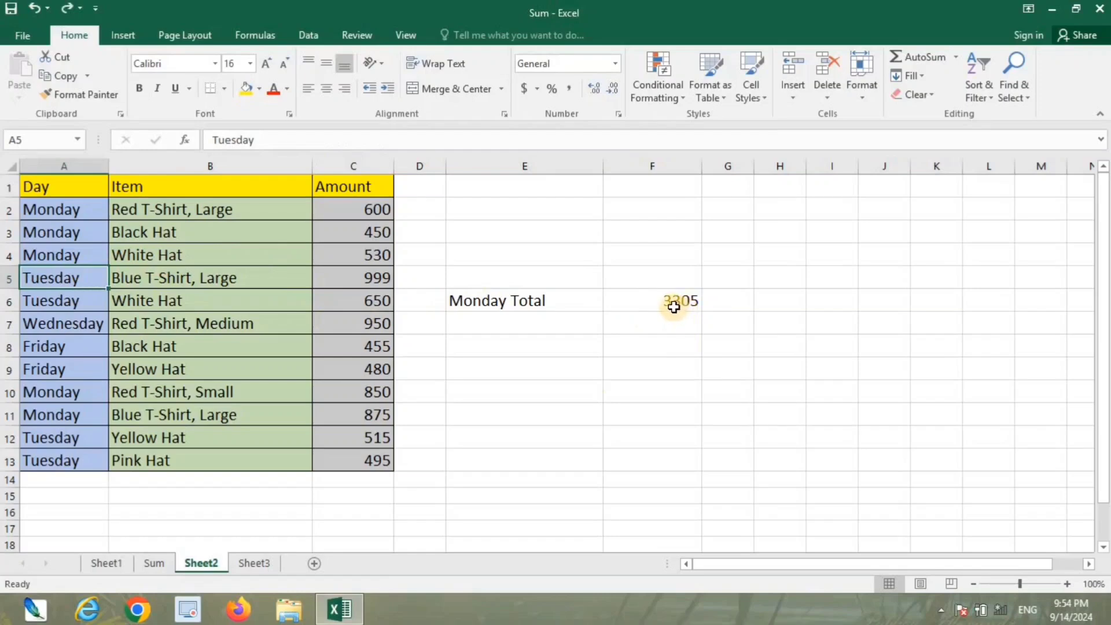
left_click(670, 305)
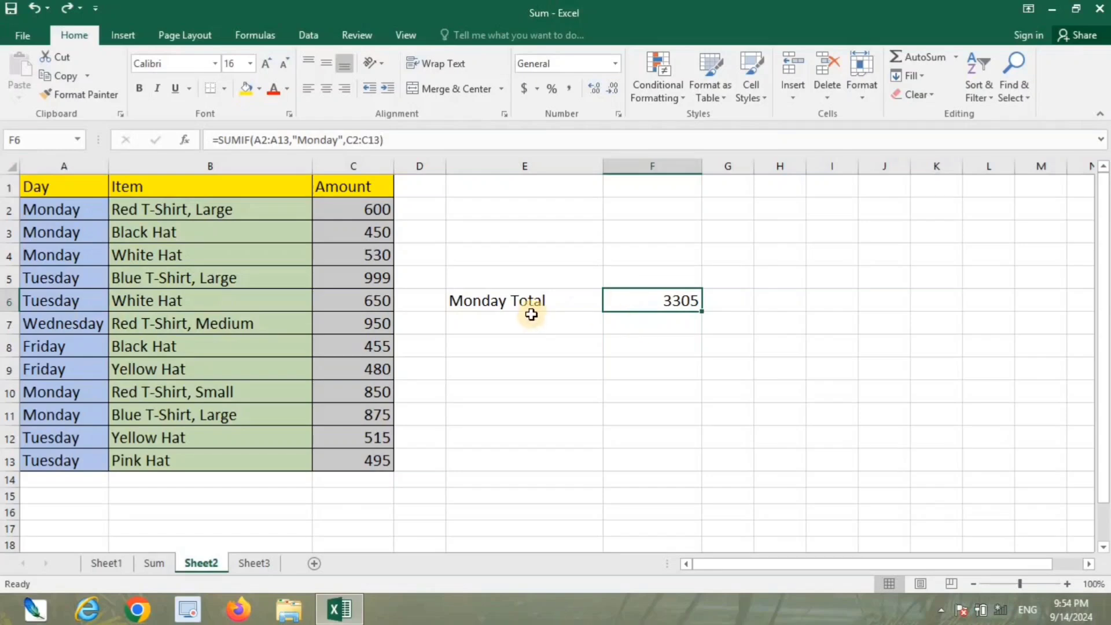
- Change the F6 criterion to "Tuesday" (2659), then clear F6
double_click(662, 300)
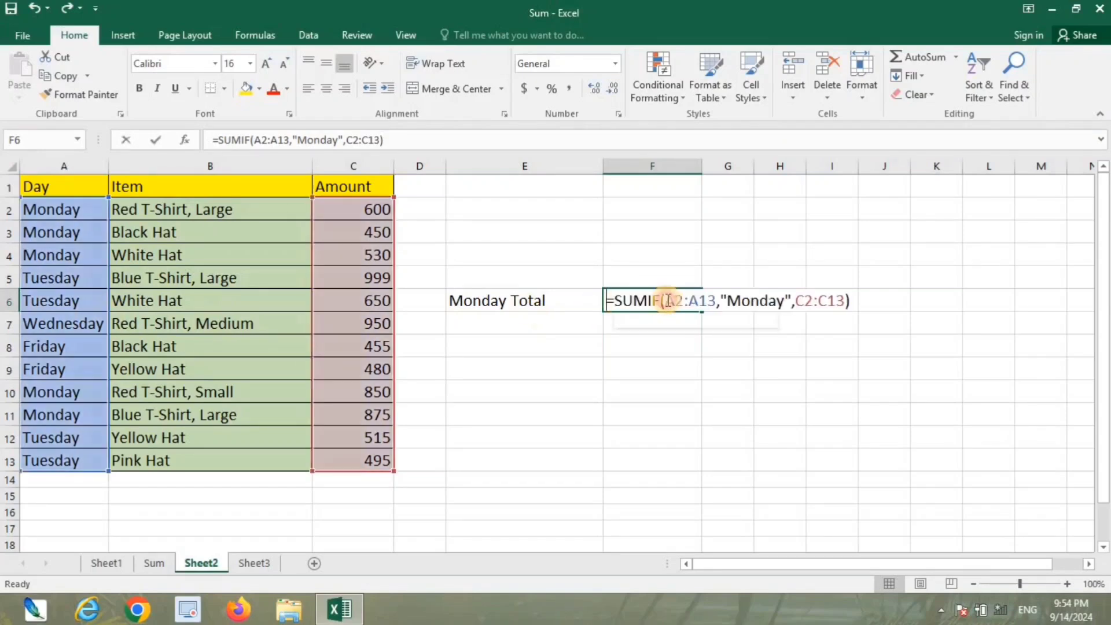
left_click(776, 300)
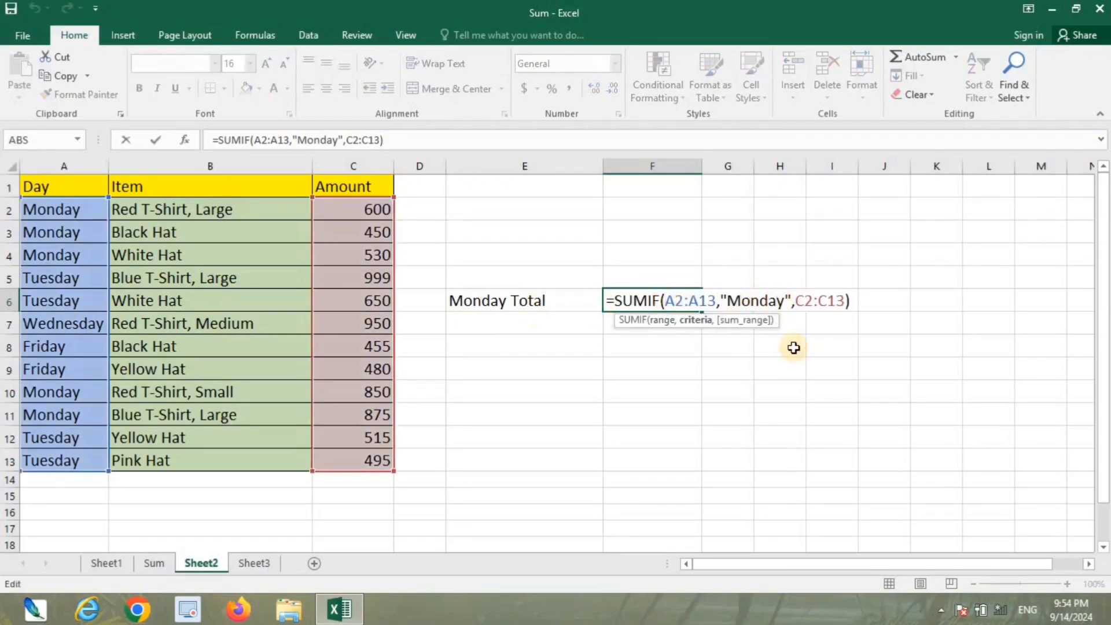
key("BackSpace")
key("BackSpace")
key("BackSpace")
key("BackSpace")
key("BackSpace")
key("BackSpace")
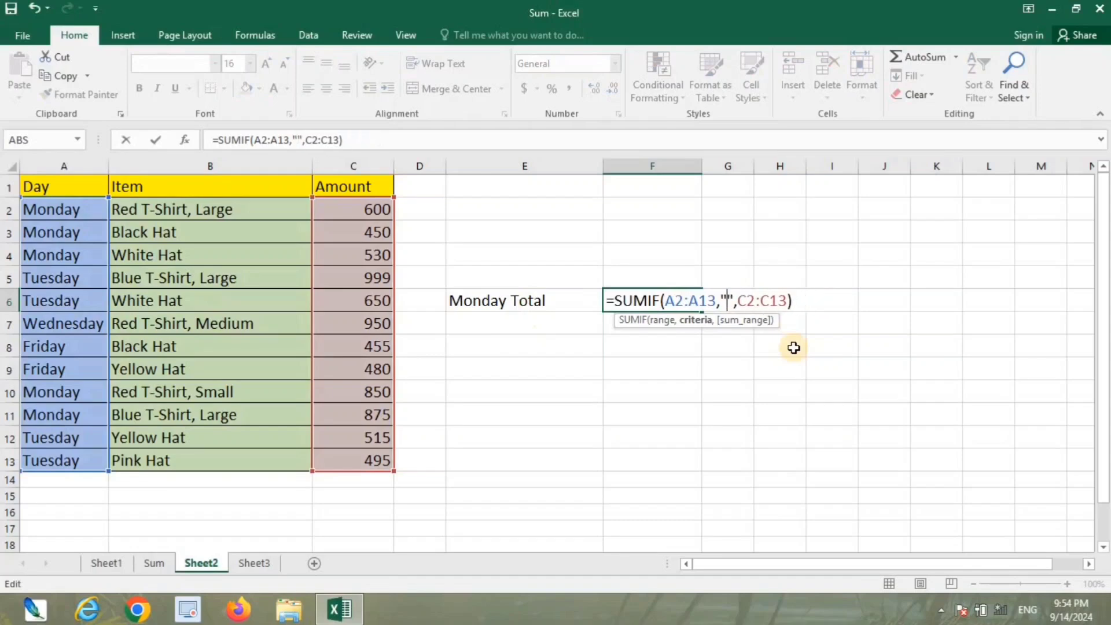
type("Tu")
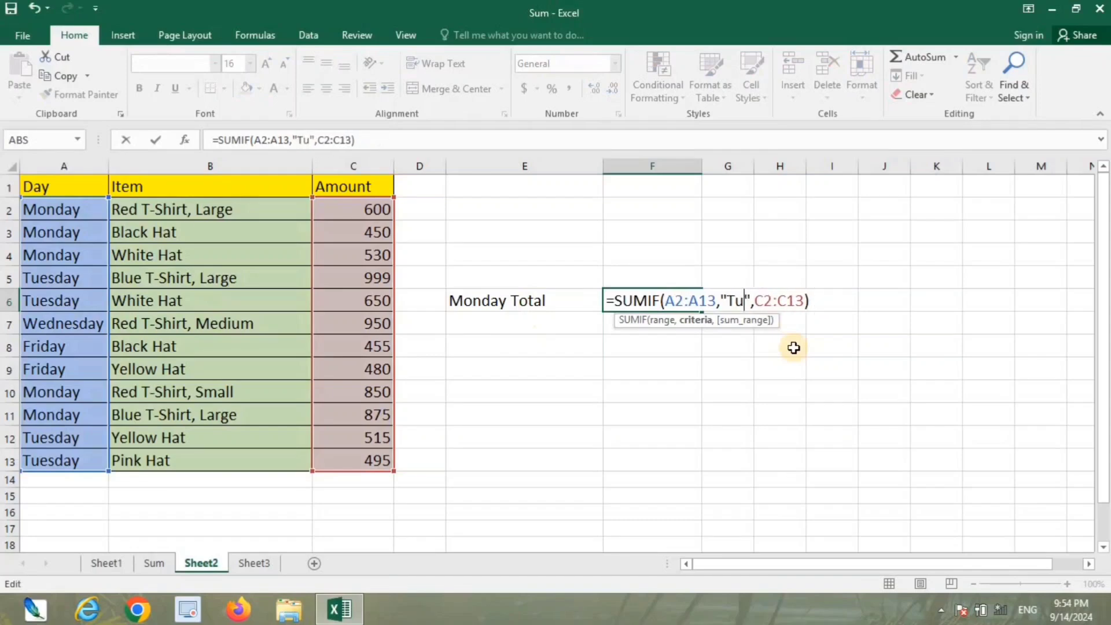
type("esday")
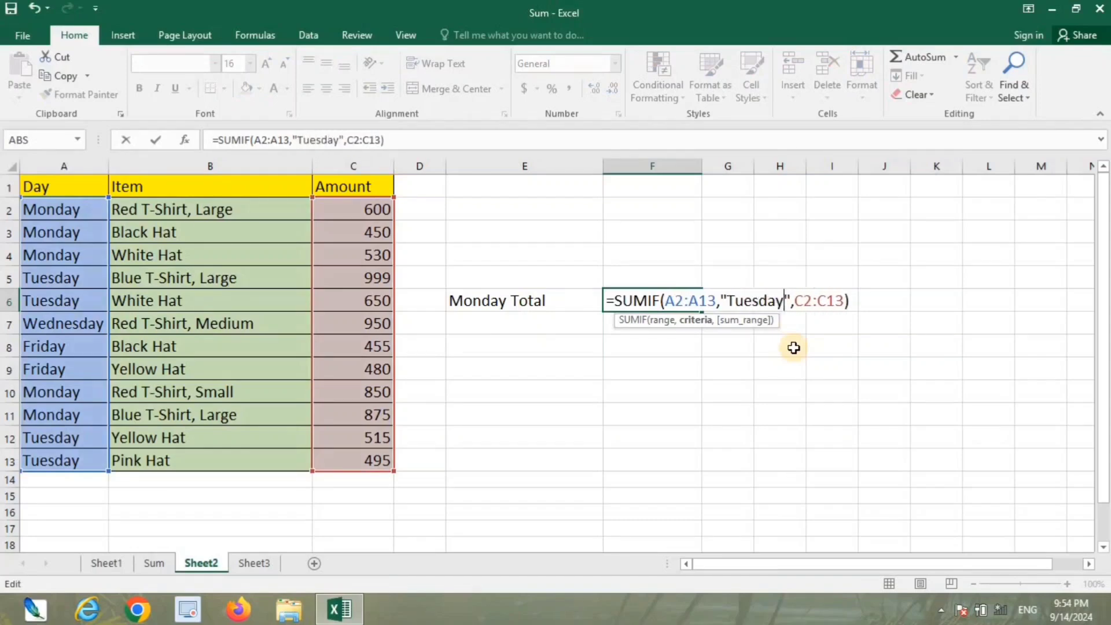
key("Return")
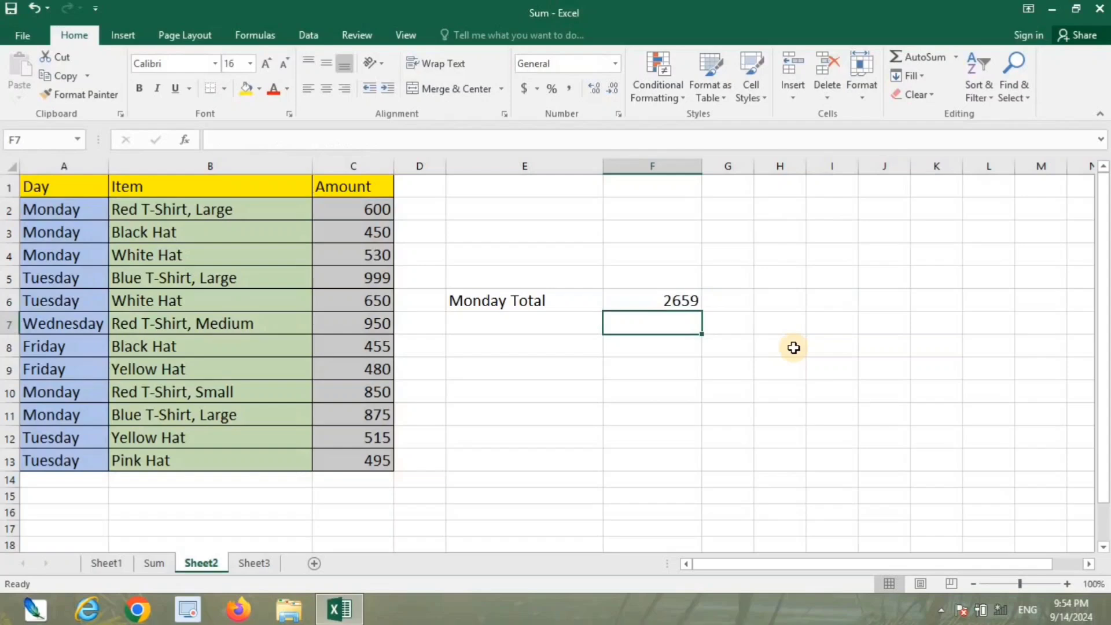
key("Up")
key("Delete")
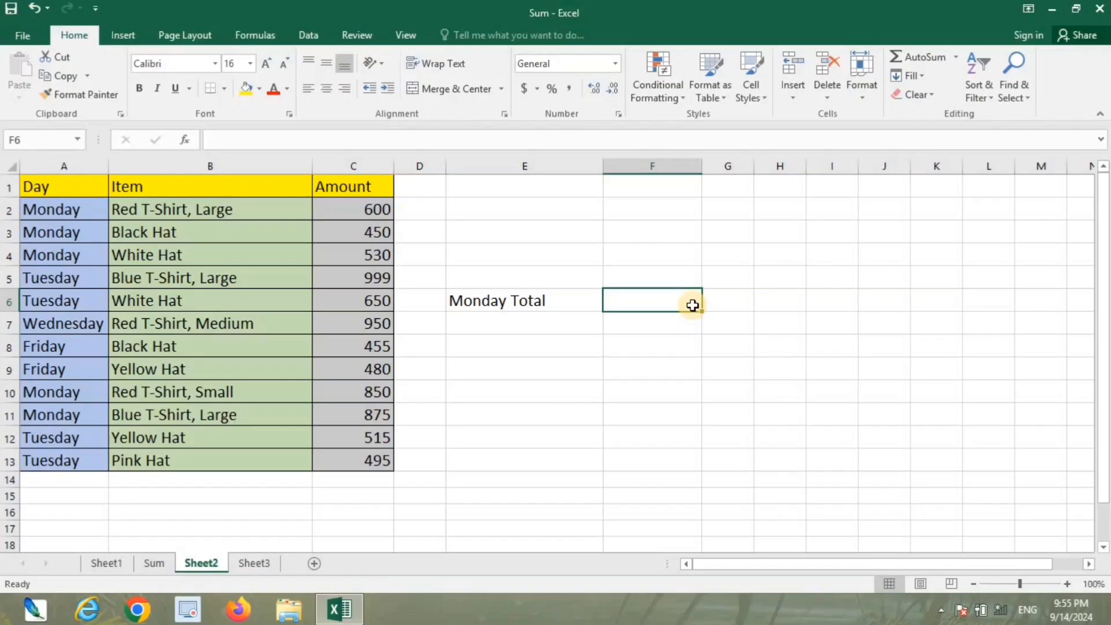
- Re-enter =SUMIF(A2:A13,"Monday",C2:C13) in F6 to restore the 3305 total
type("=")
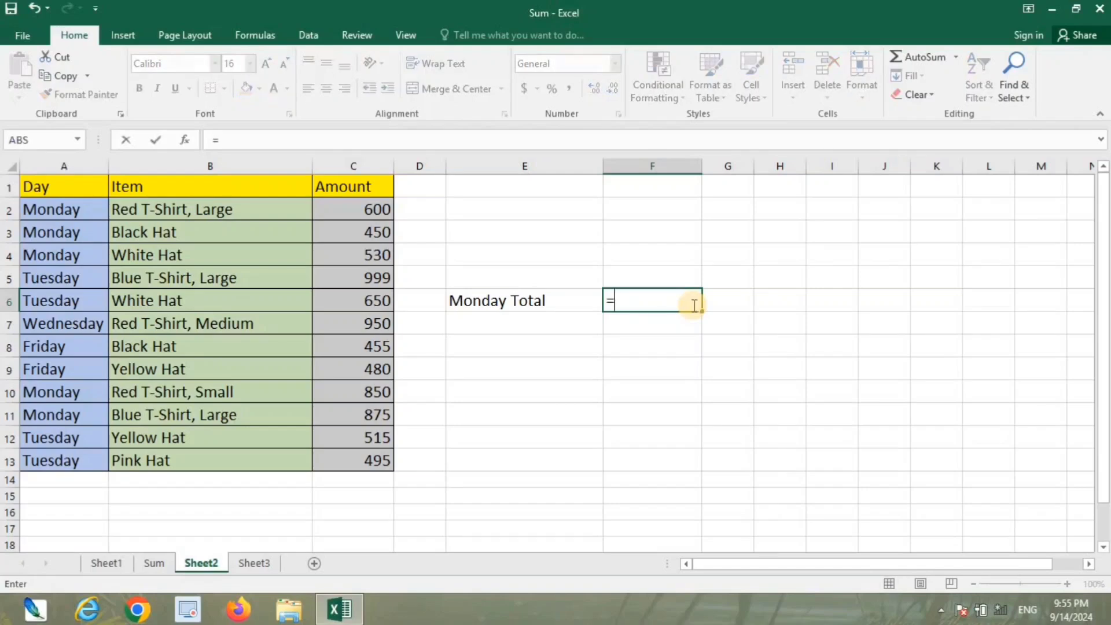
type("sum")
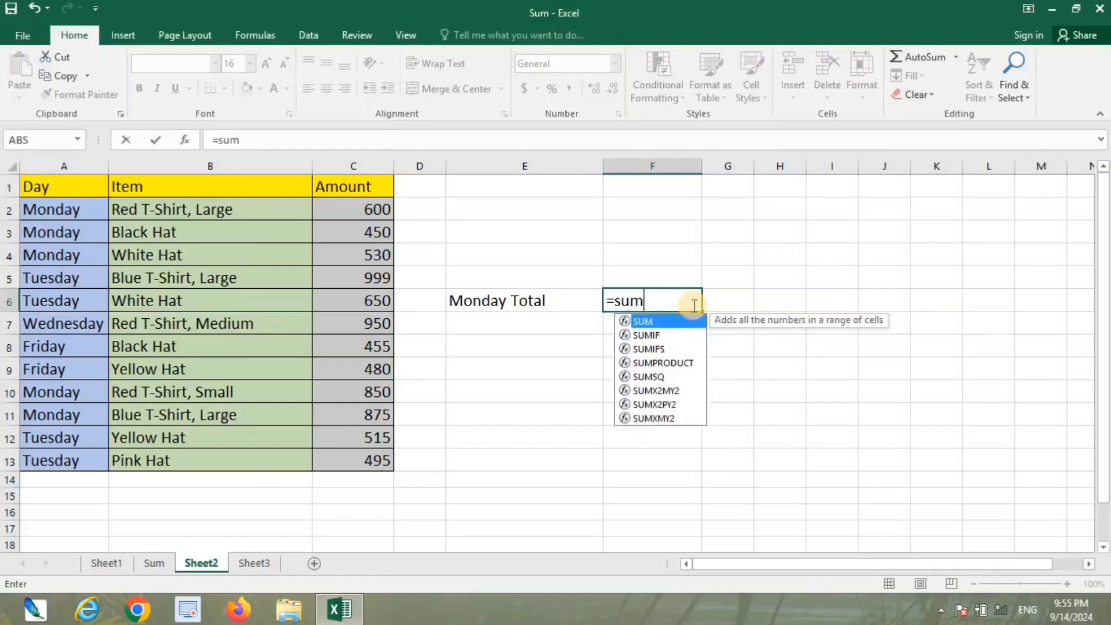
type("if")
key("Tab")
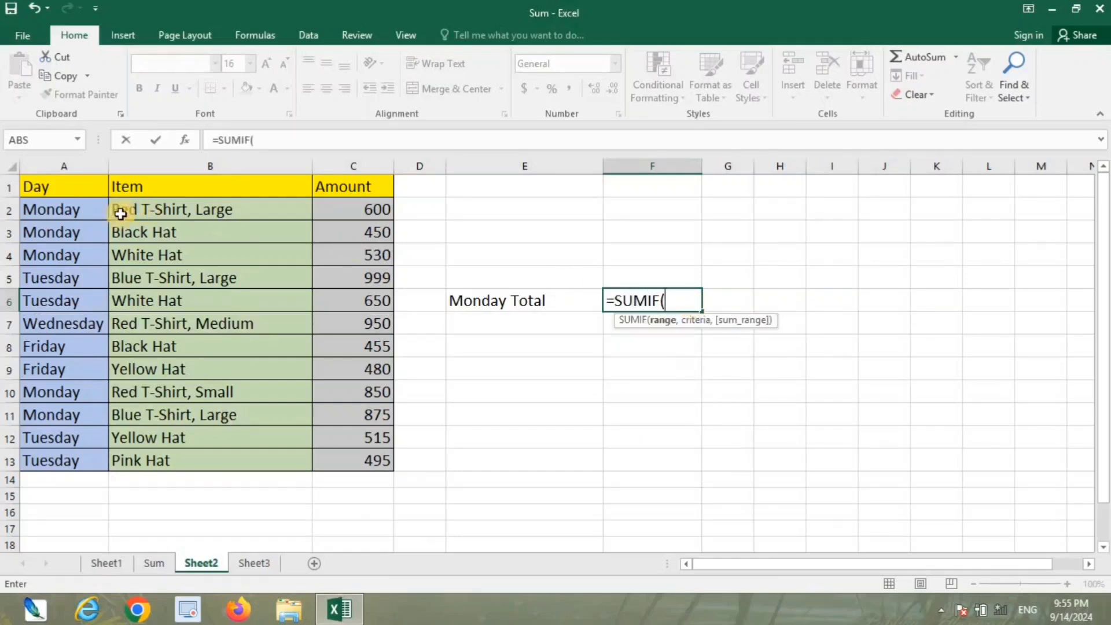
left_click_drag(70, 210, 82, 457)
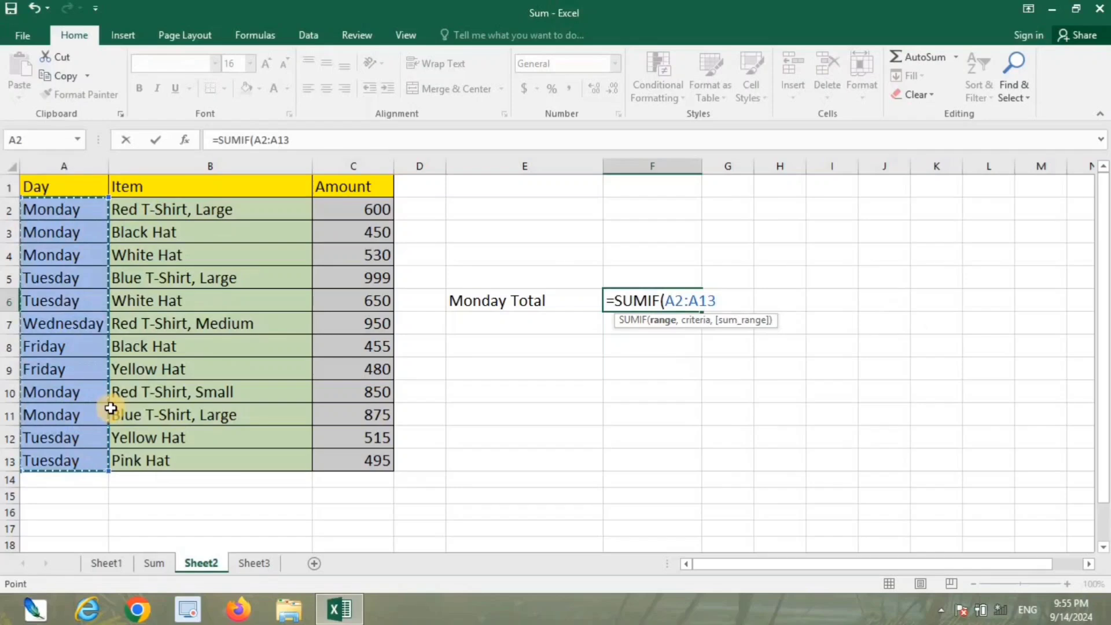
type(",")
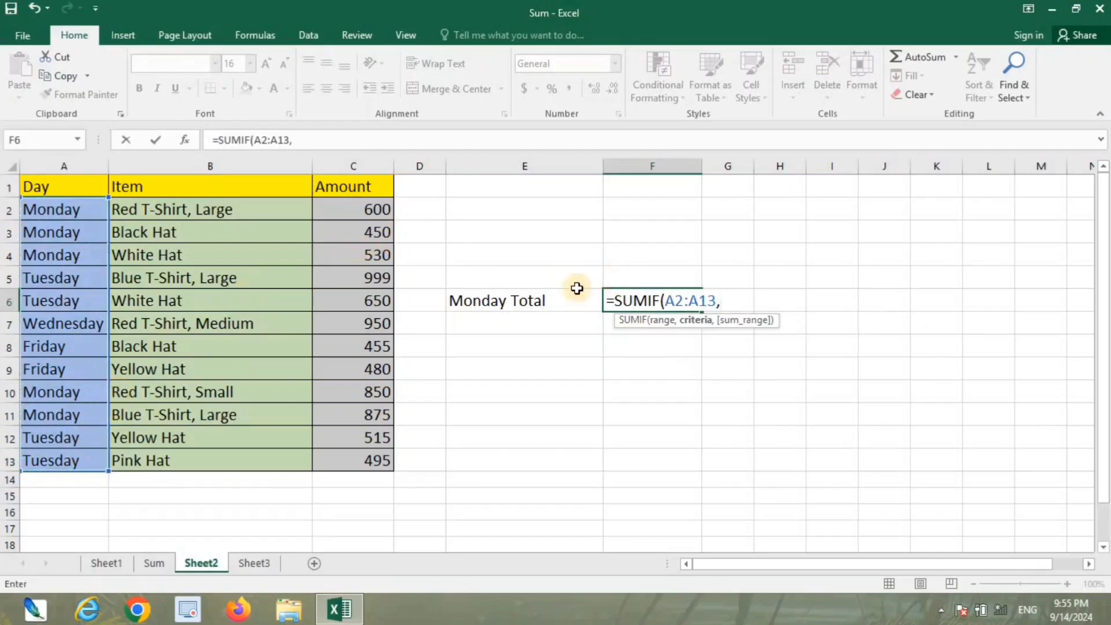
type("\"")
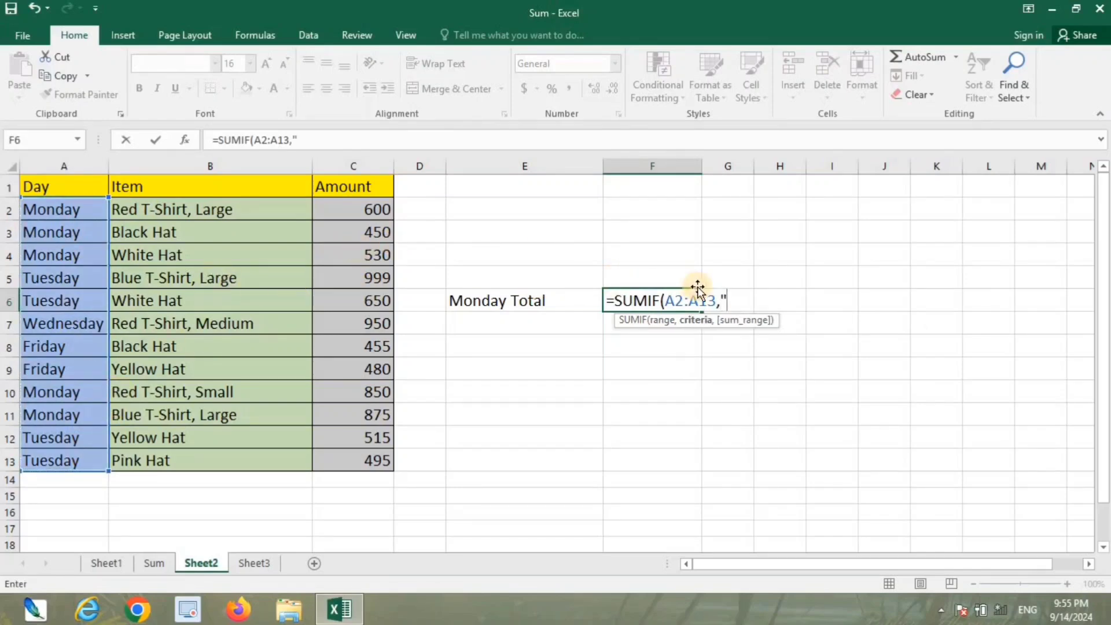
type("Monday")
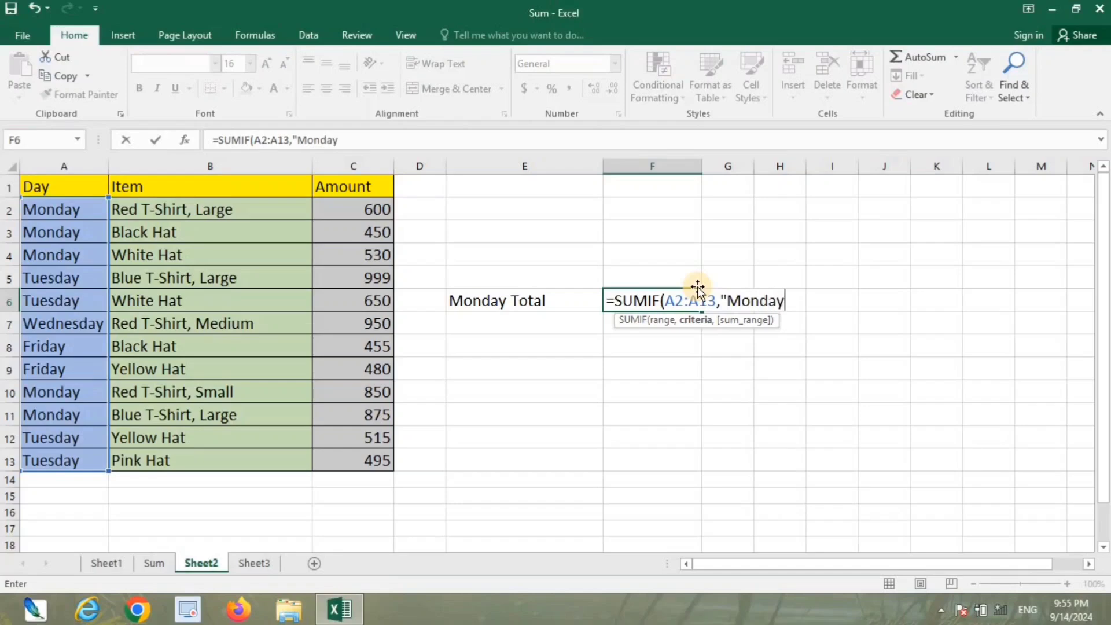
type("\"")
type(",")
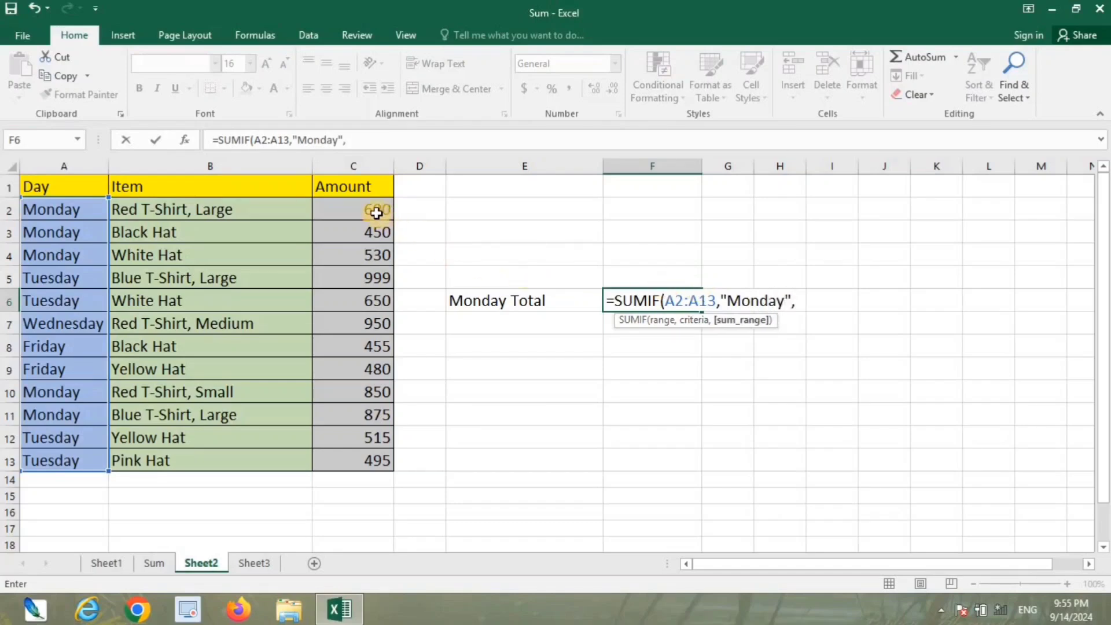
left_click_drag(376, 213, 357, 460)
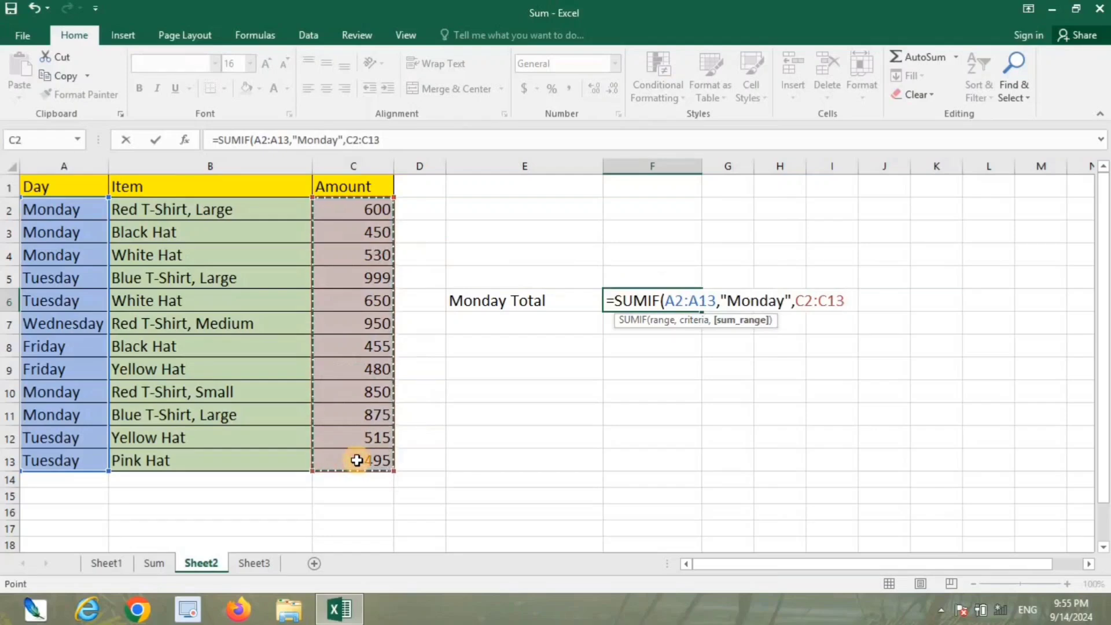
type(")")
key("Return")
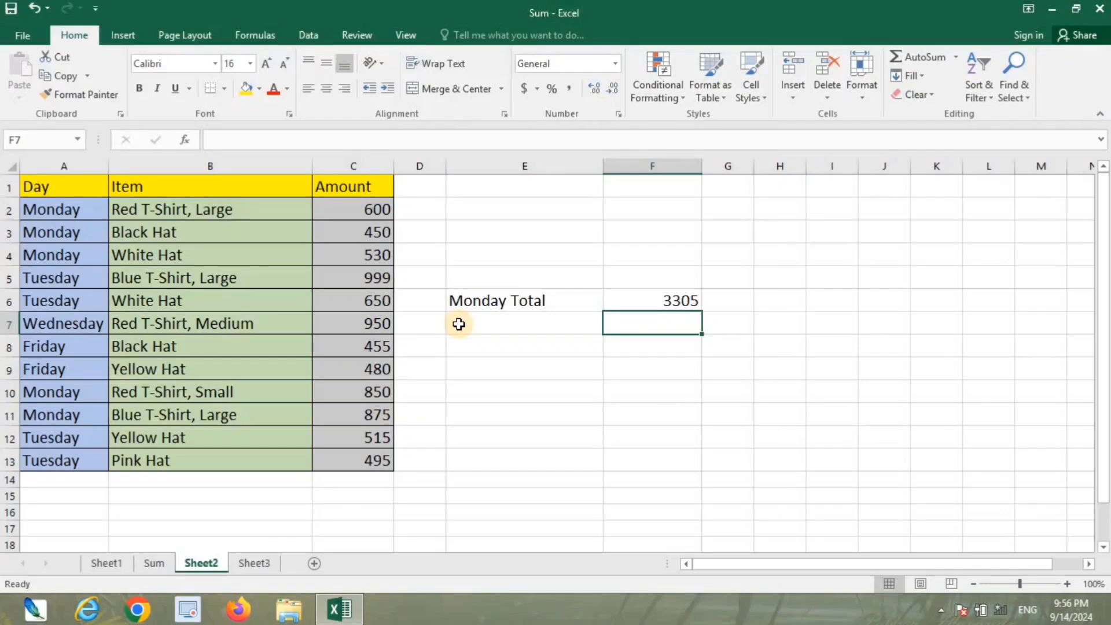
- Erase the stray letters and label E7 'White Hat Total'
type("Wh")
key("BackSpace")
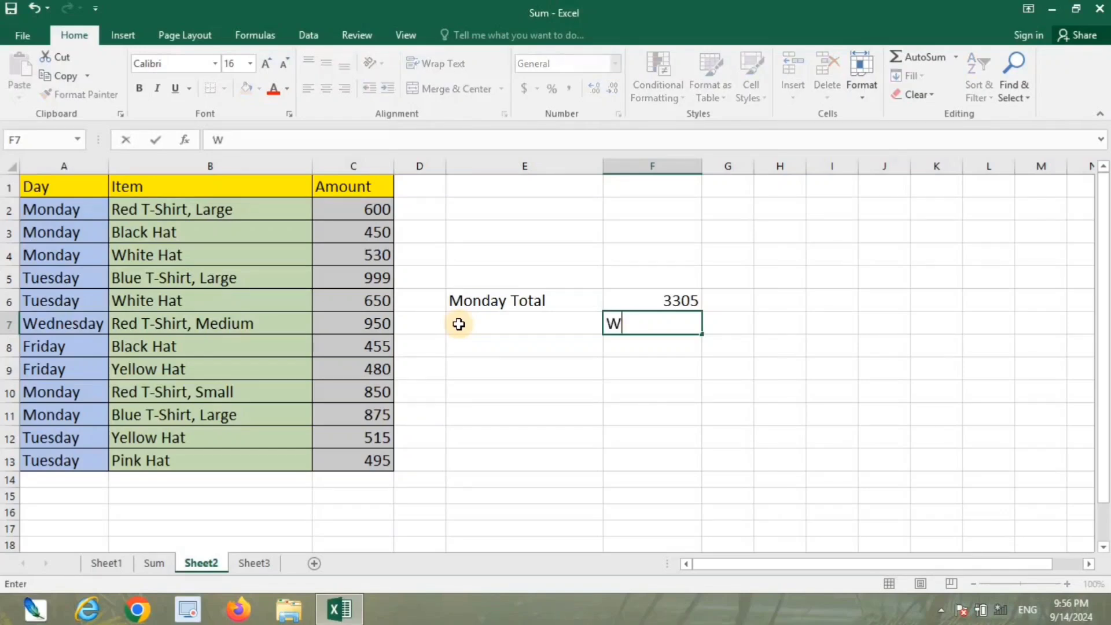
key("BackSpace")
left_click(459, 324)
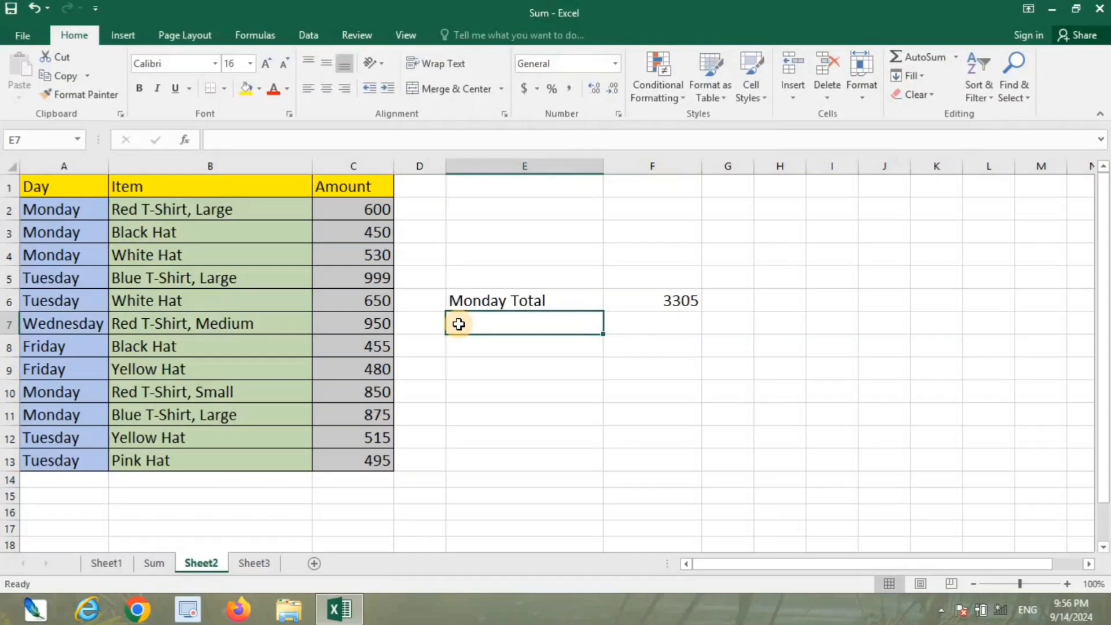
type("White ")
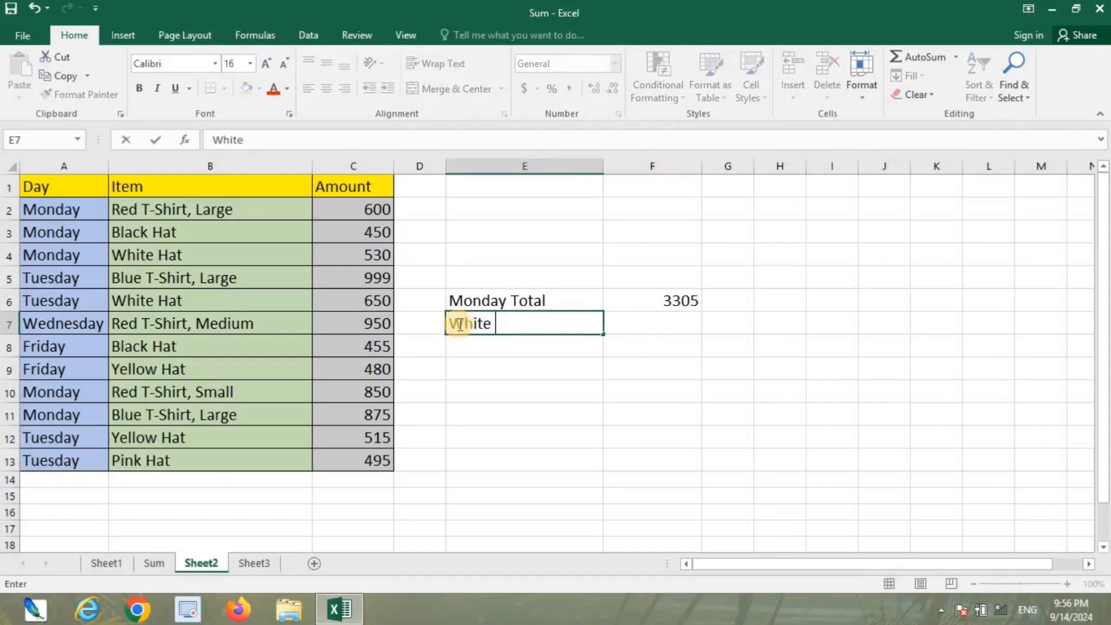
type("Hat ")
type("Tota")
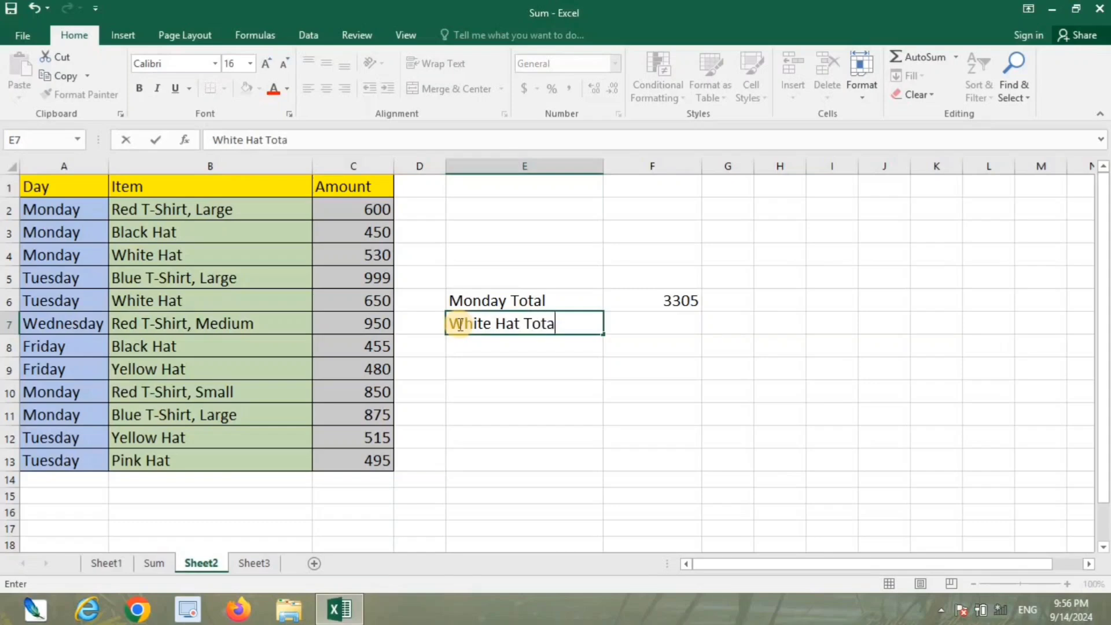
type("l")
key("Tab")
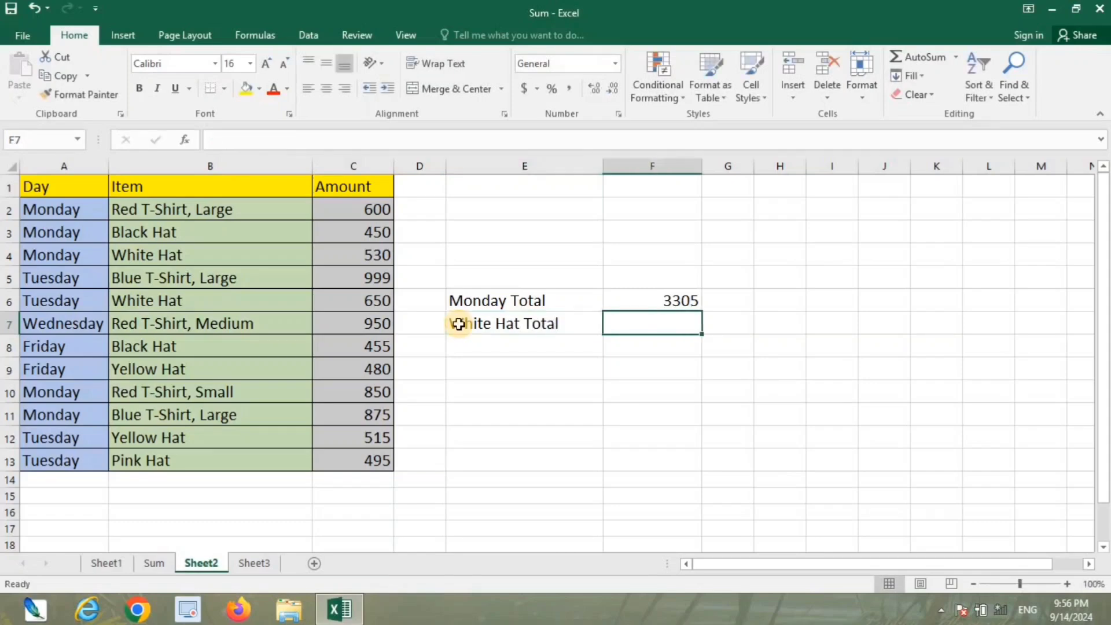
- In F7 enter =SUMIF(B2:B13,"WhiteHat",C2:C13), which returns 0
type("=")
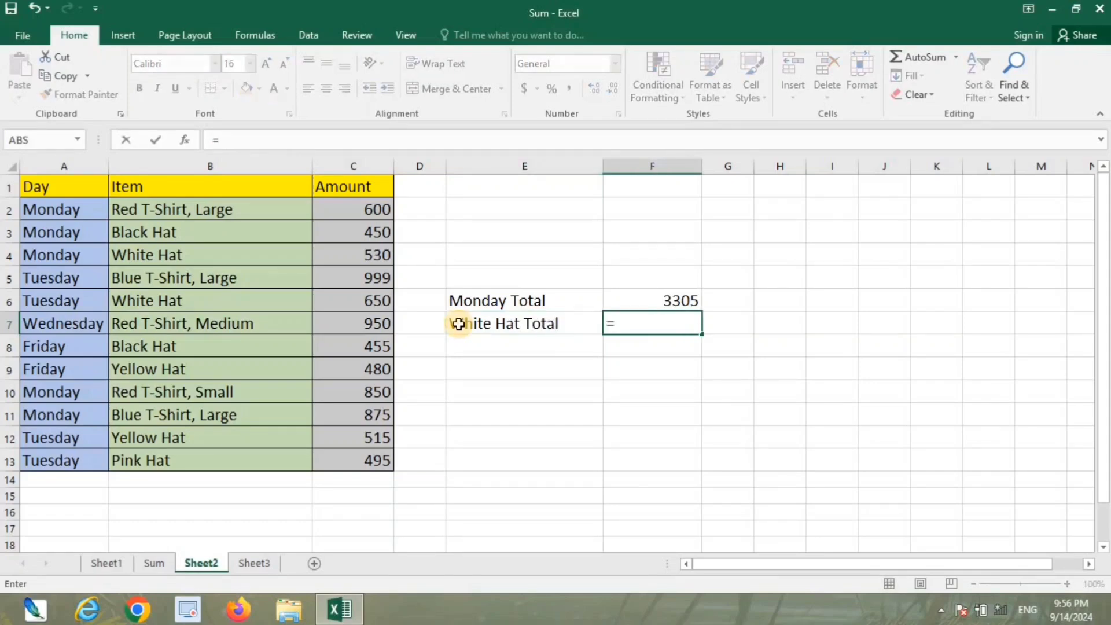
type("sumif")
key("Tab")
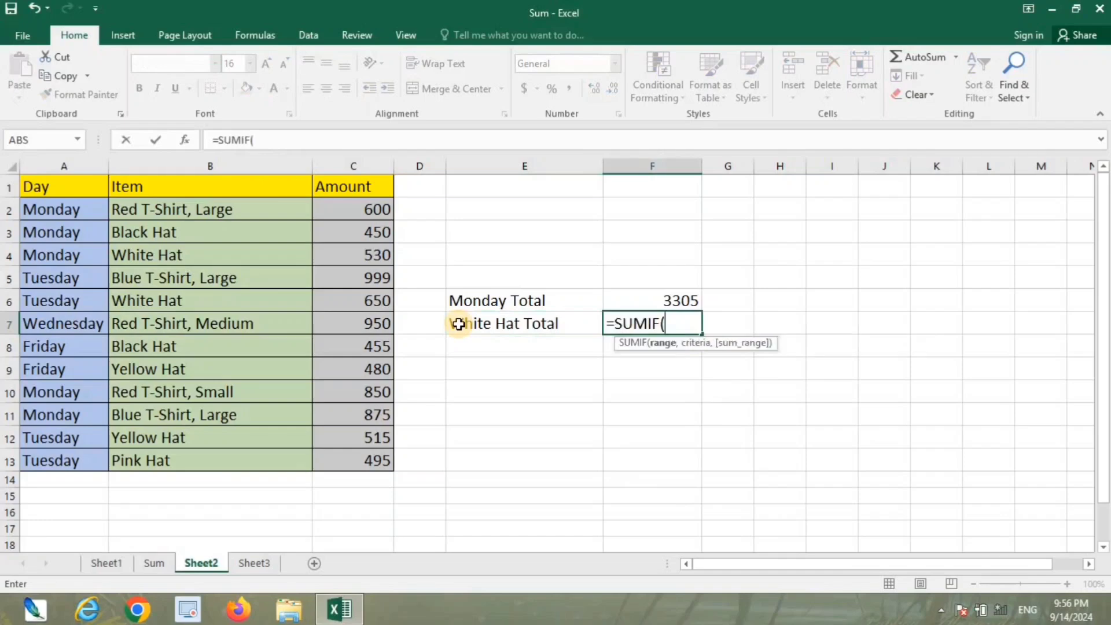
left_click_drag(154, 209, 169, 455)
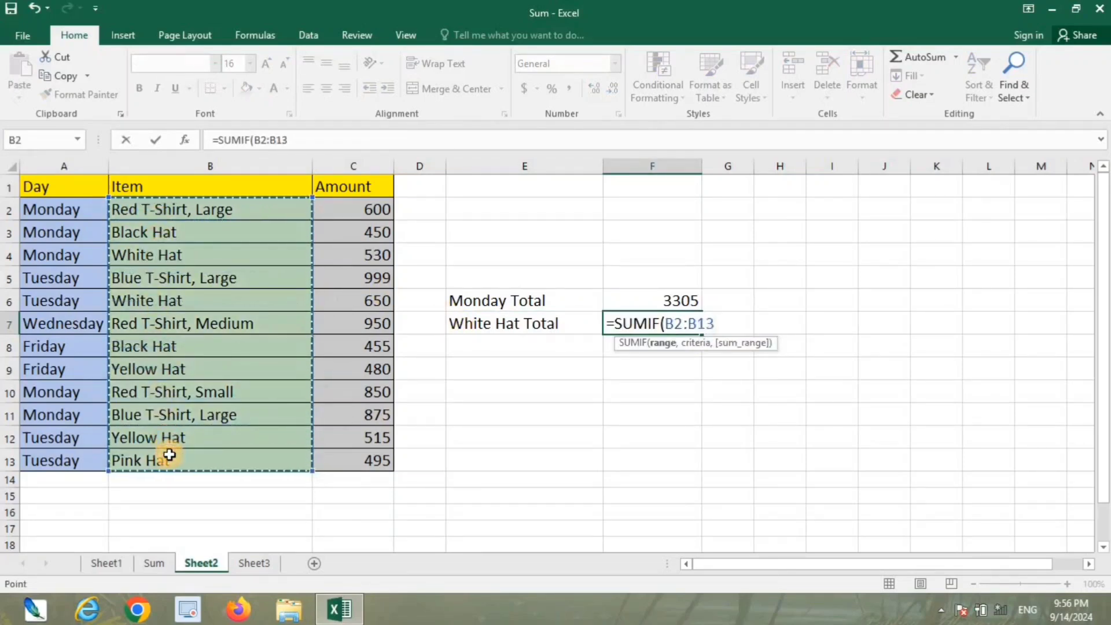
type(",")
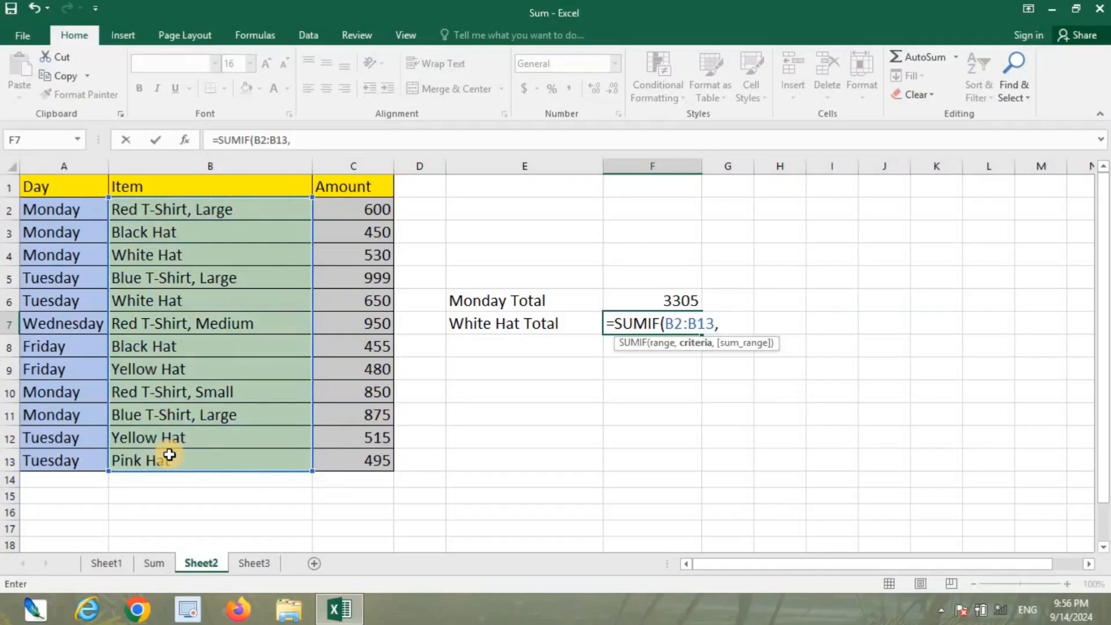
type("\"W")
type("hite")
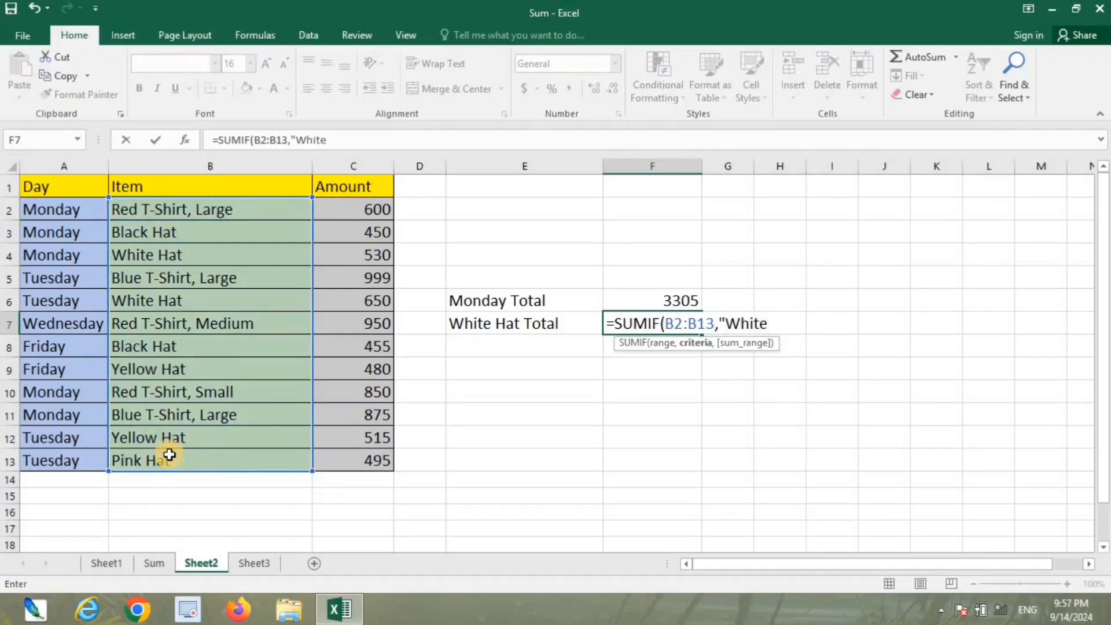
type("Hat\"")
type(",")
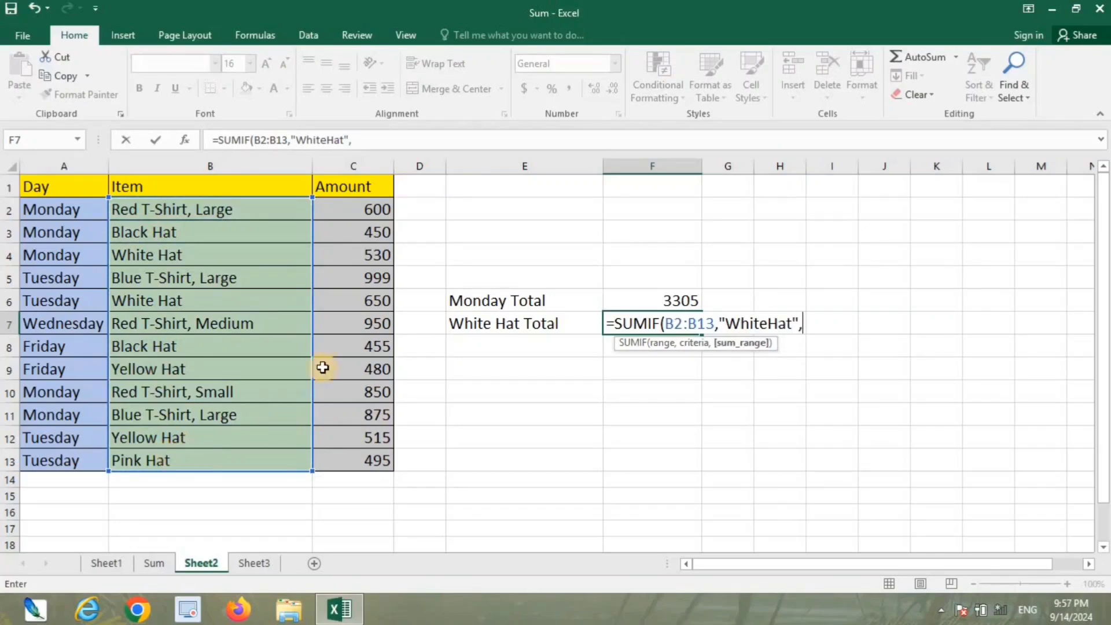
left_click_drag(359, 211, 373, 453)
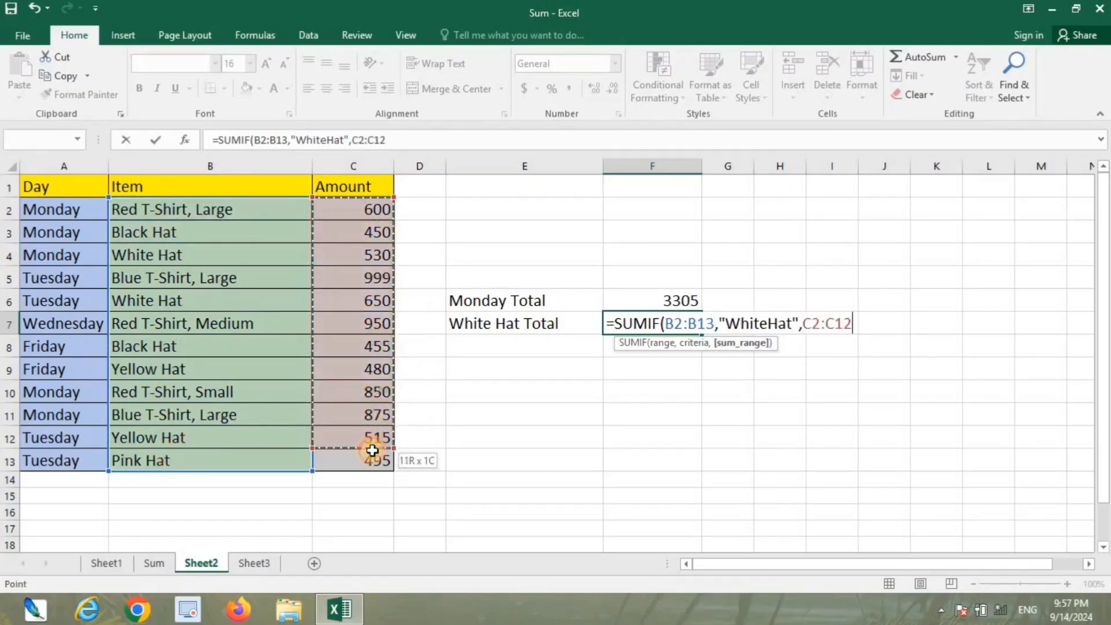
type(")")
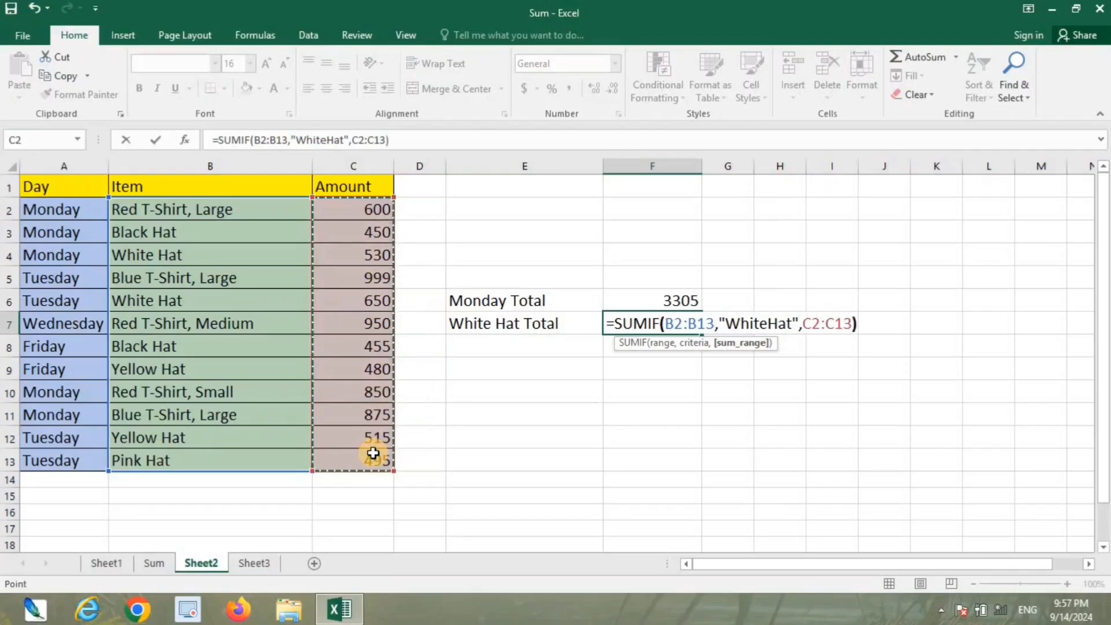
key("Return")
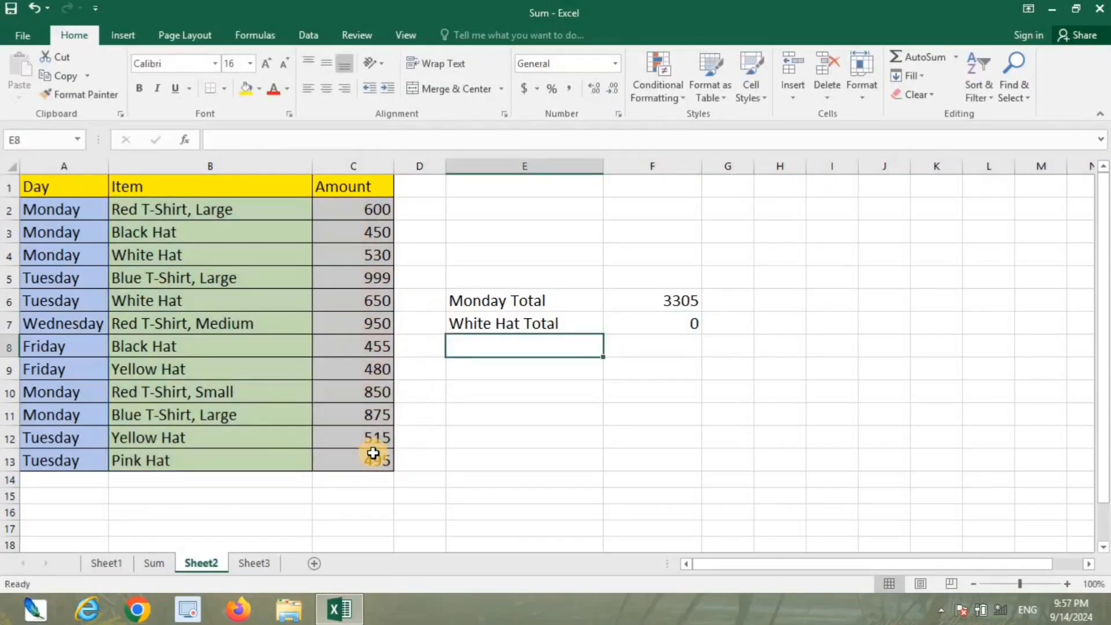
- Correct the F7 criterion from "WhiteHat" to "White Hat" so it totals 1180
double_click(679, 324)
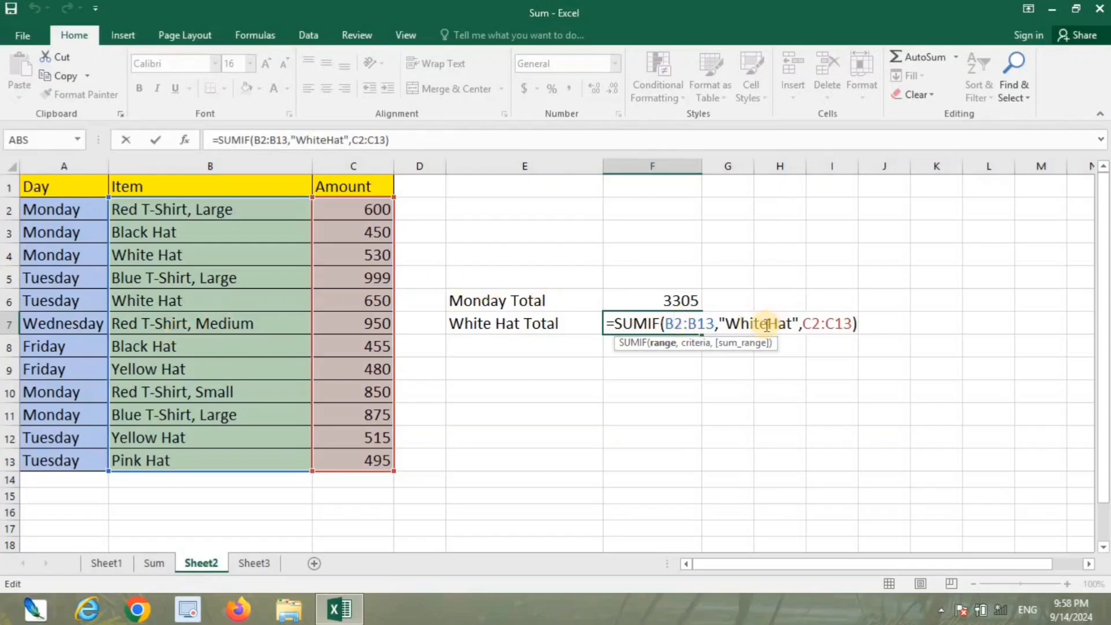
left_click(766, 326)
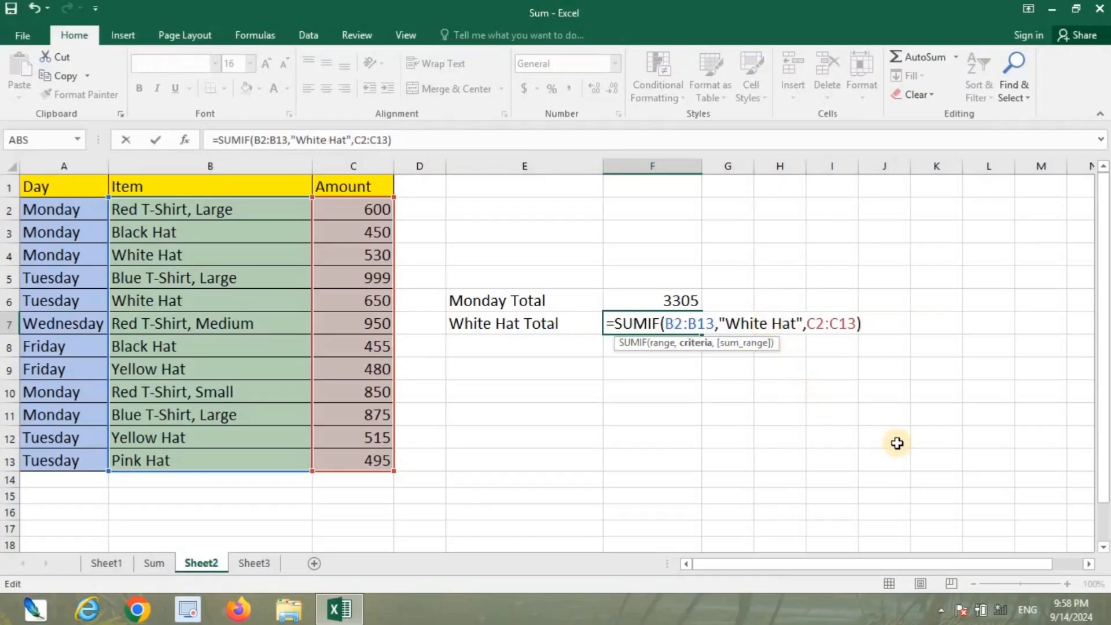
key("Return")
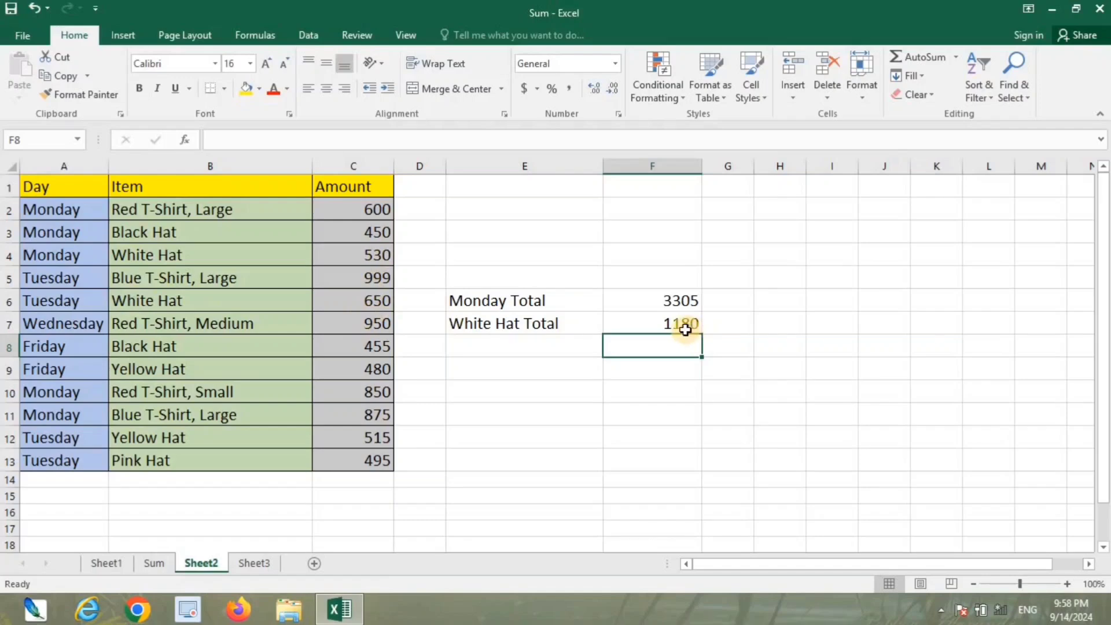
double_click(158, 303)
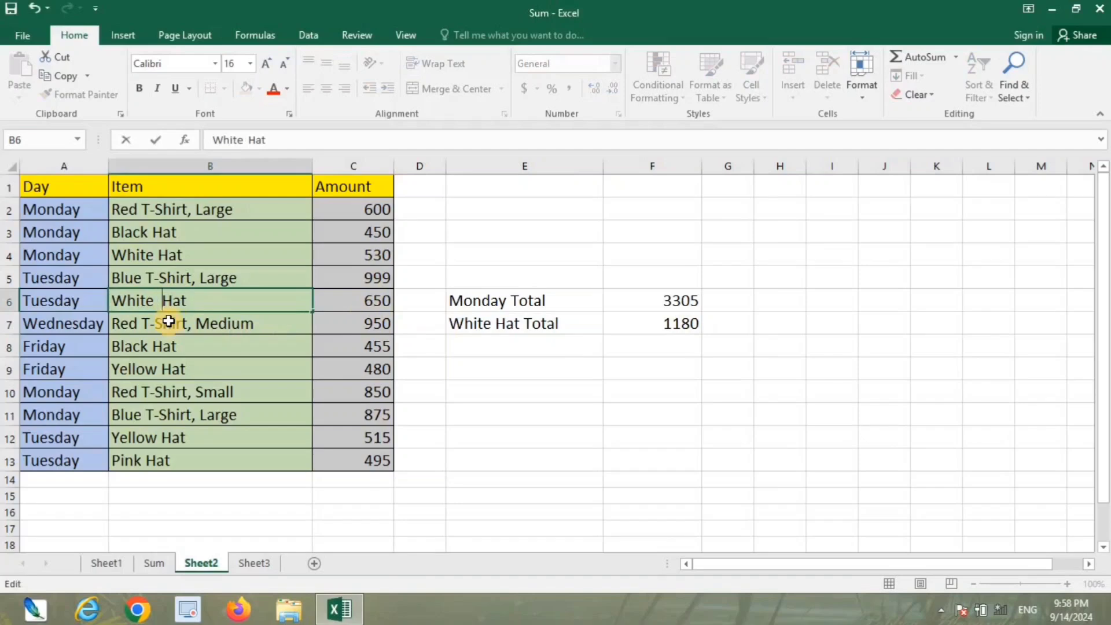
key("Return")
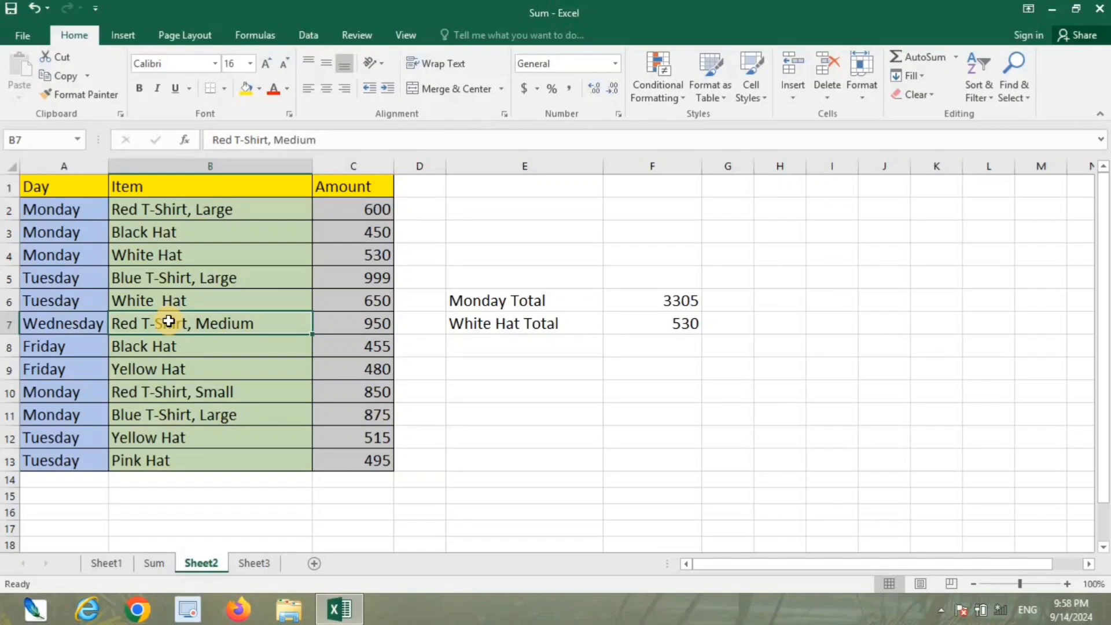
double_click(156, 299)
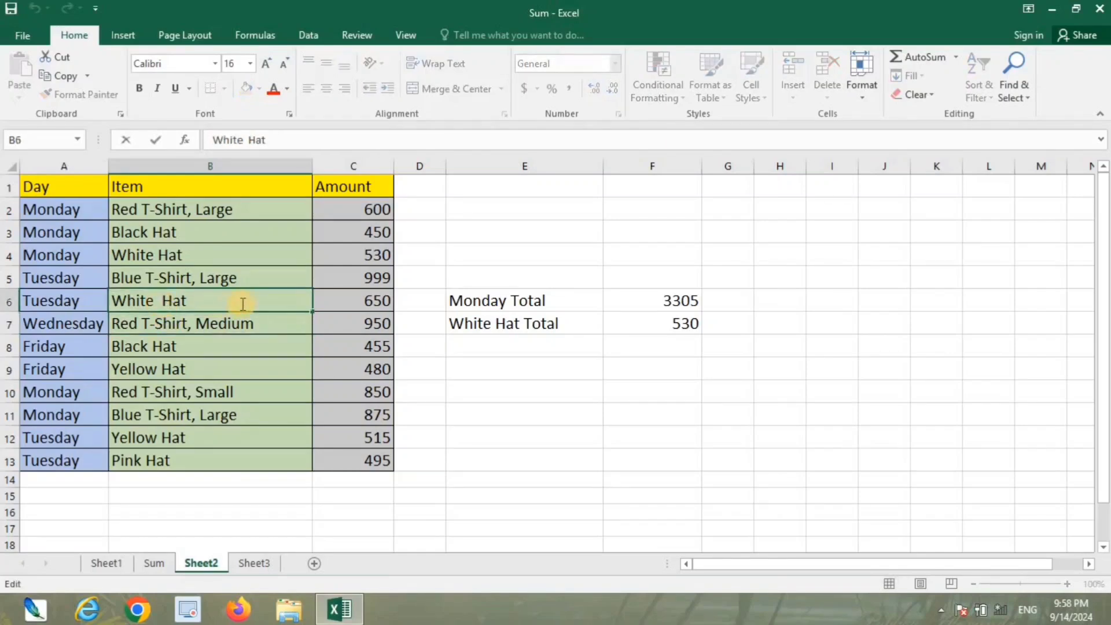
key("BackSpace")
key("Return")
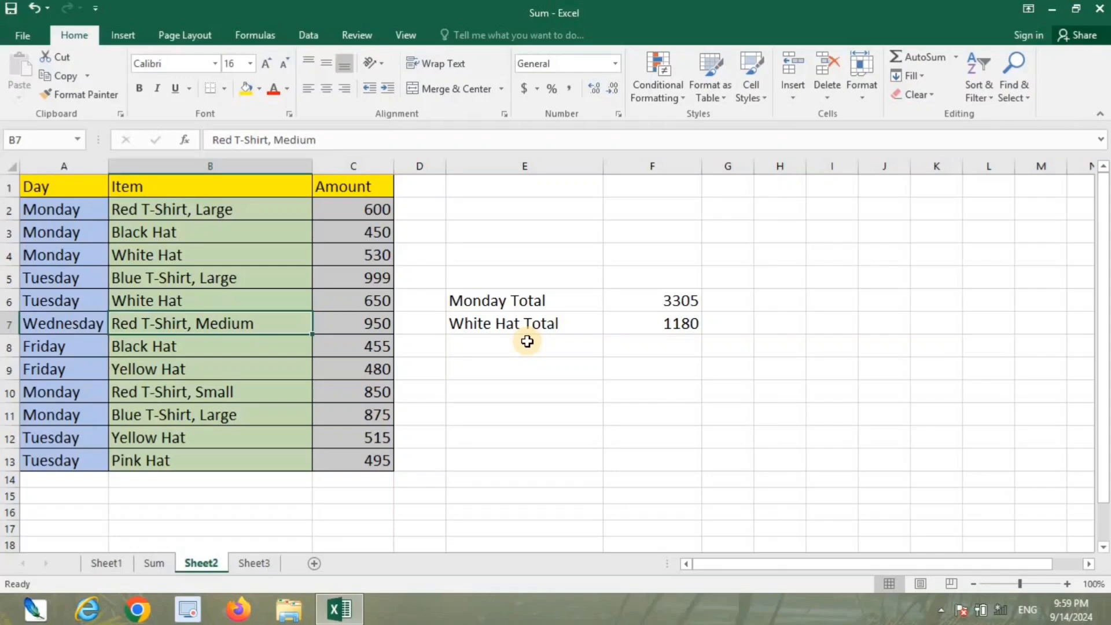
- Label E8 'Hat Total'
left_click(527, 341)
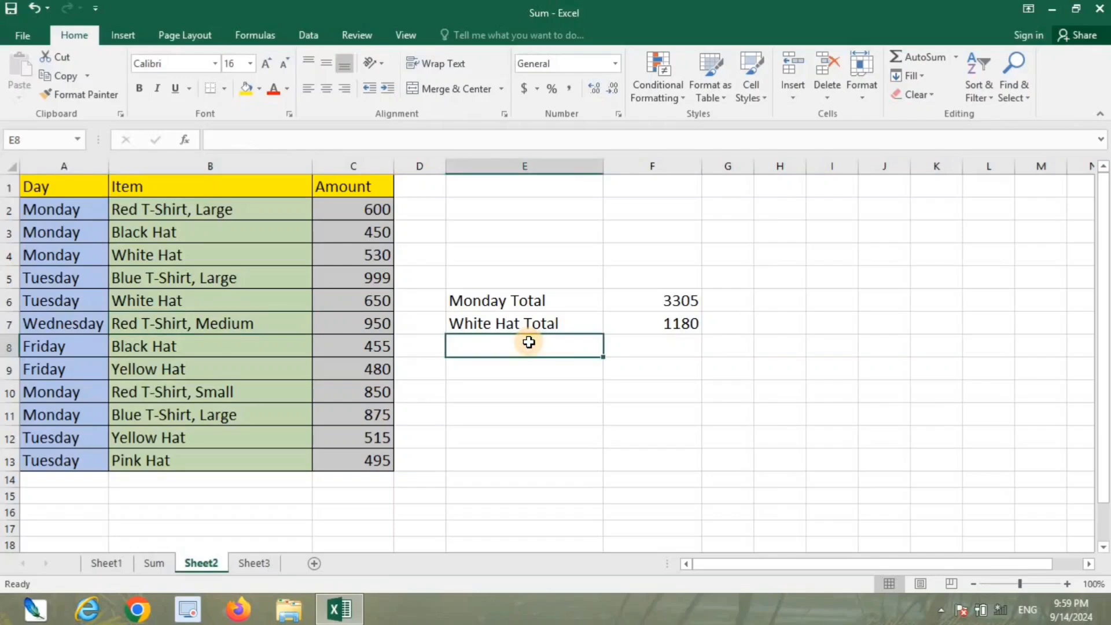
type("Hat ")
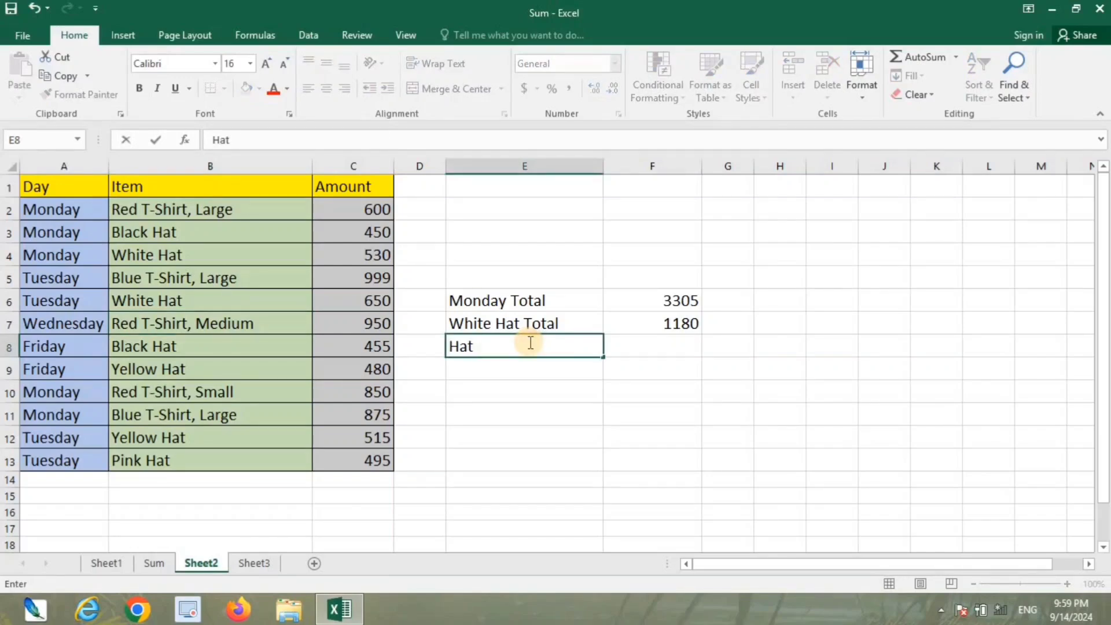
type("H")
key("BackSpace")
type("T")
type("otal")
key("Tab")
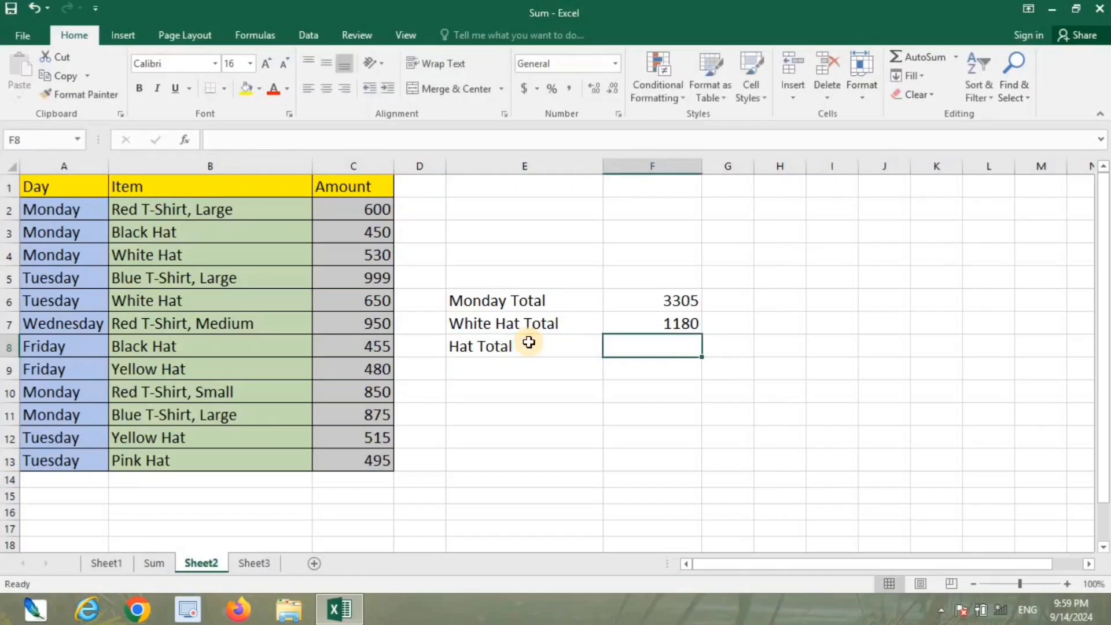
- In F8 enter =SUMIF(B2:B13,"Hat",C2:C13), which returns 0
type("=")
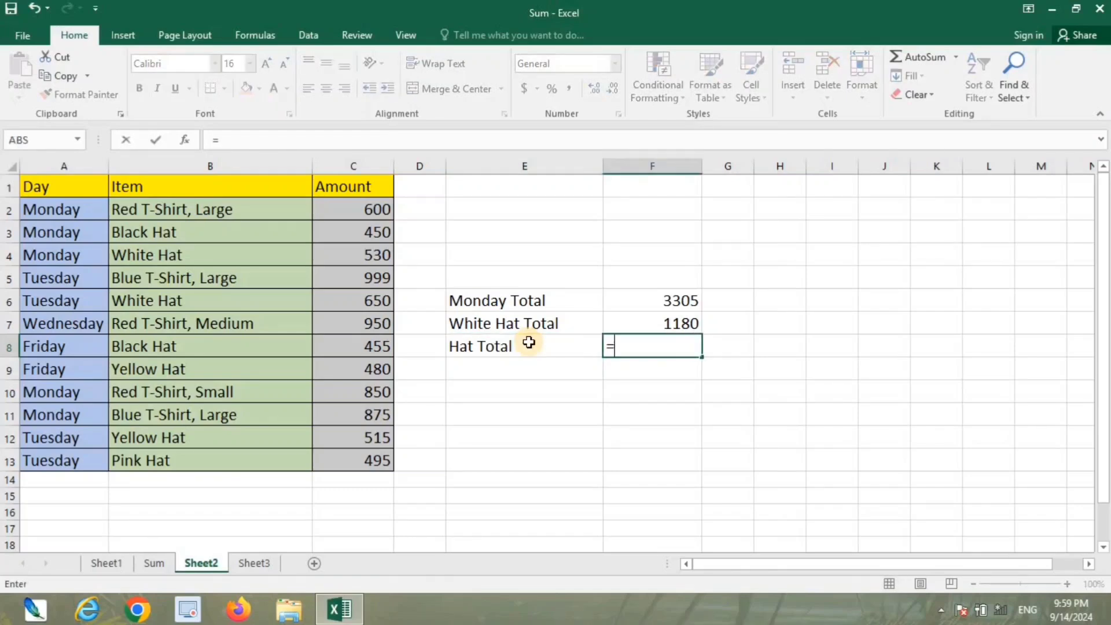
type("sumif")
key("Tab")
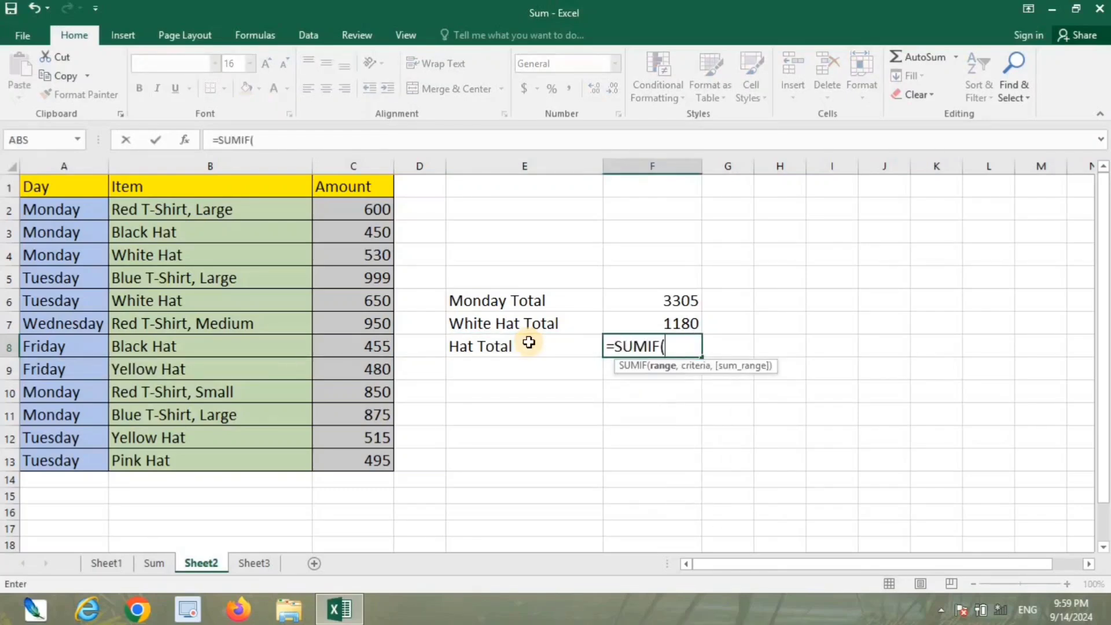
left_click_drag(176, 207, 201, 449)
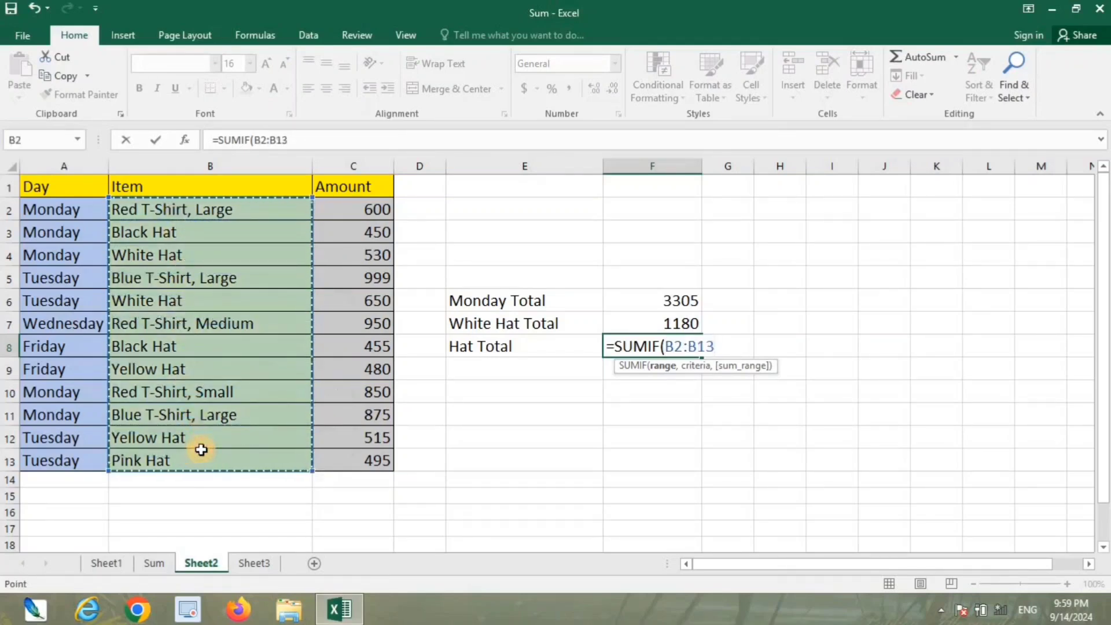
type(",\"")
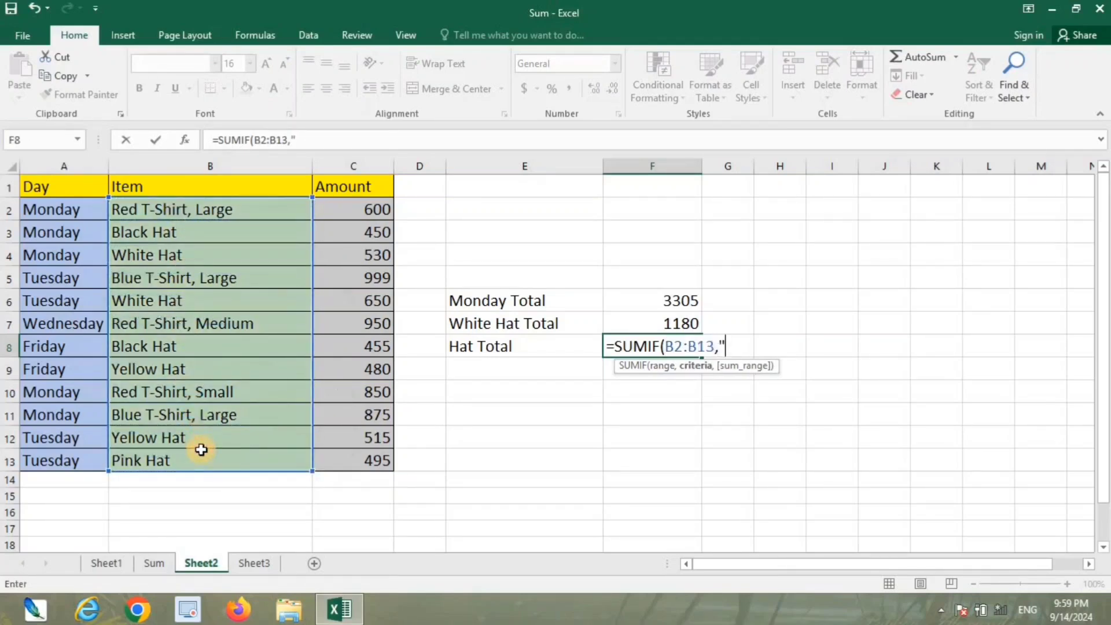
type("Hat")
type("\",")
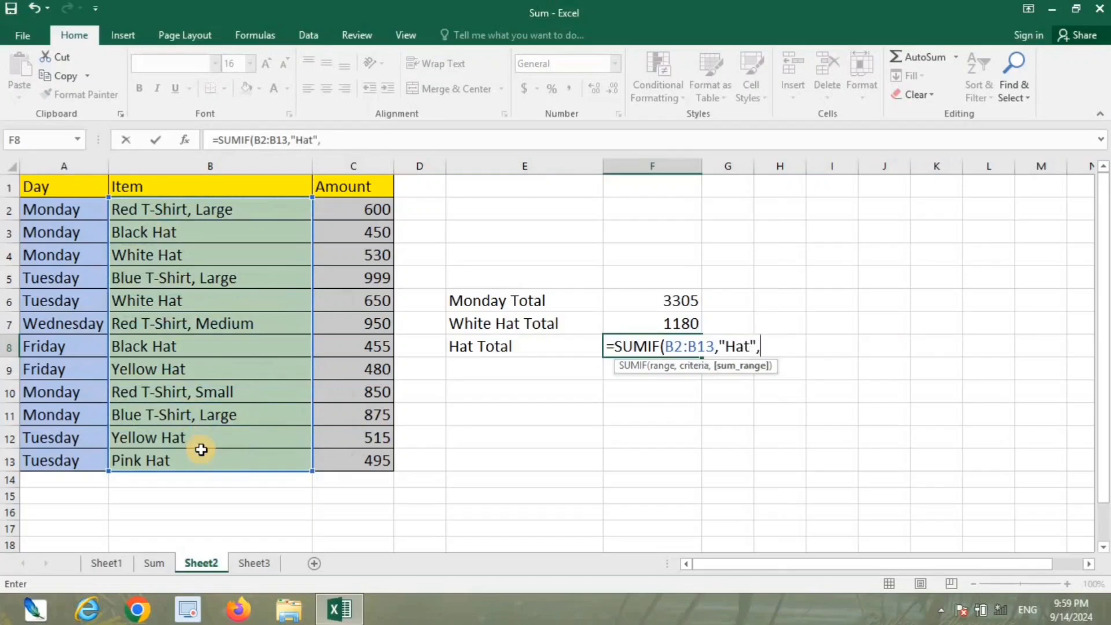
left_click_drag(371, 212, 386, 461)
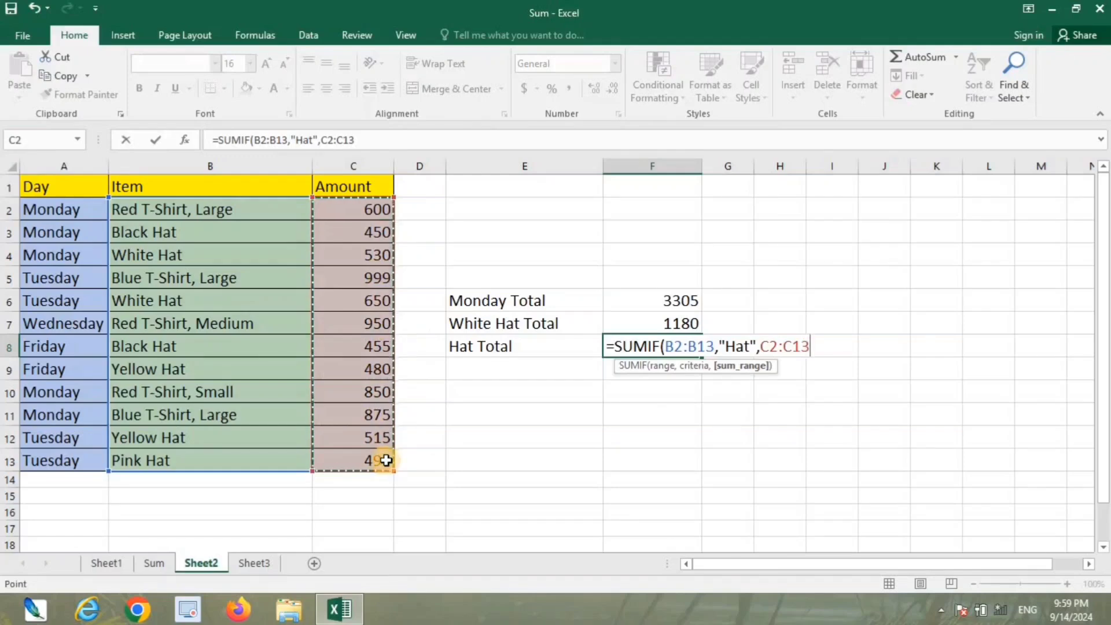
type(")")
key("Return")
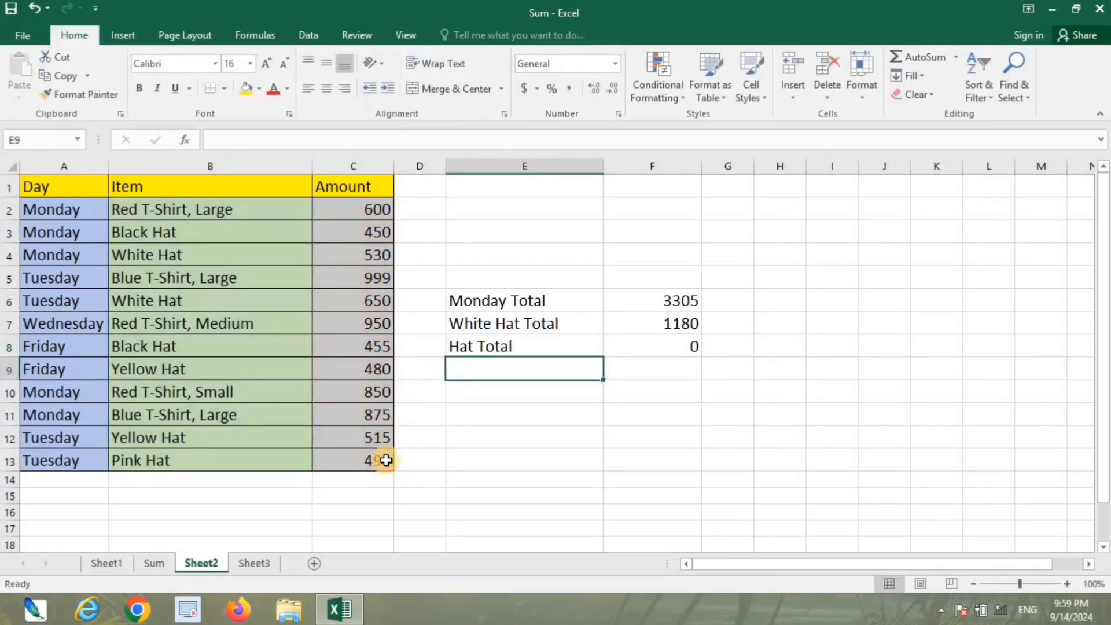
- Change the F8 criterion to the wildcard "*Hat" so it totals 3575
double_click(671, 347)
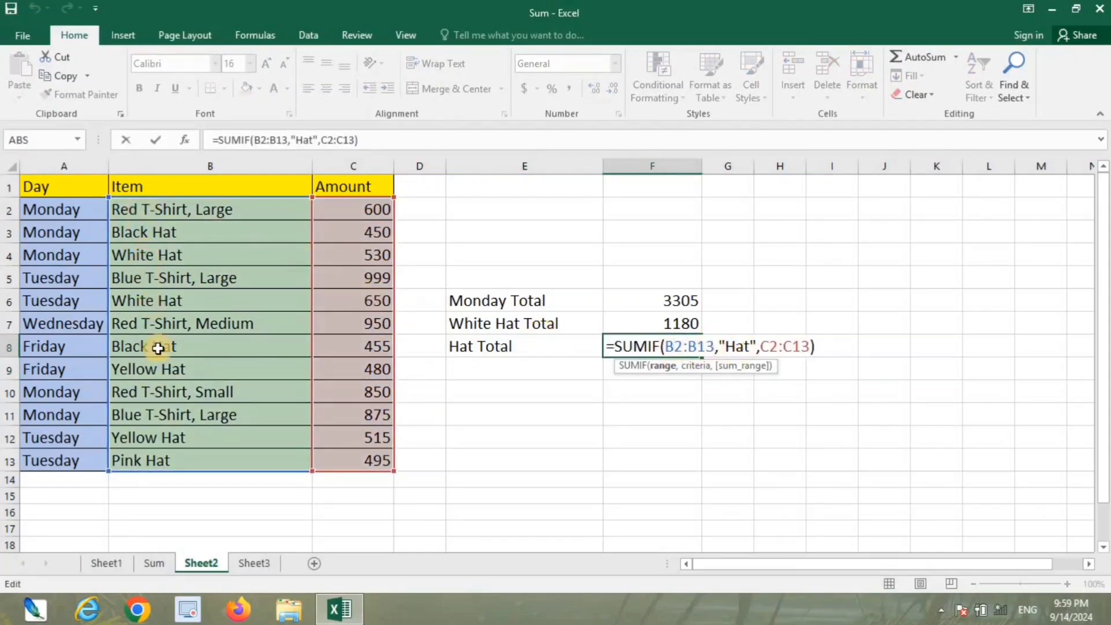
left_click(726, 346)
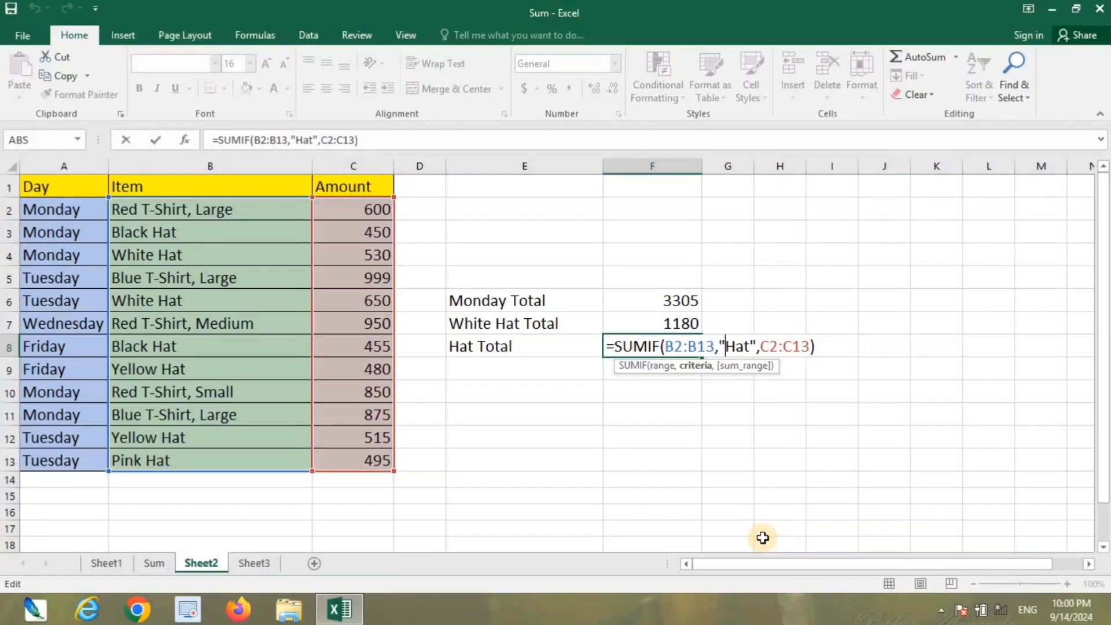
type("*")
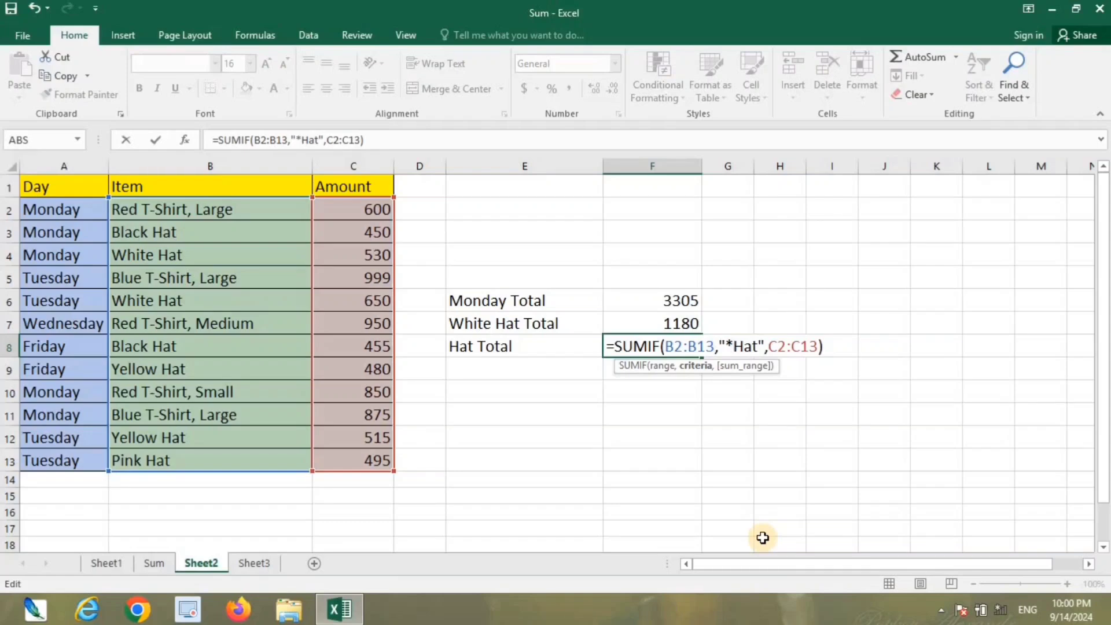
key("Return")
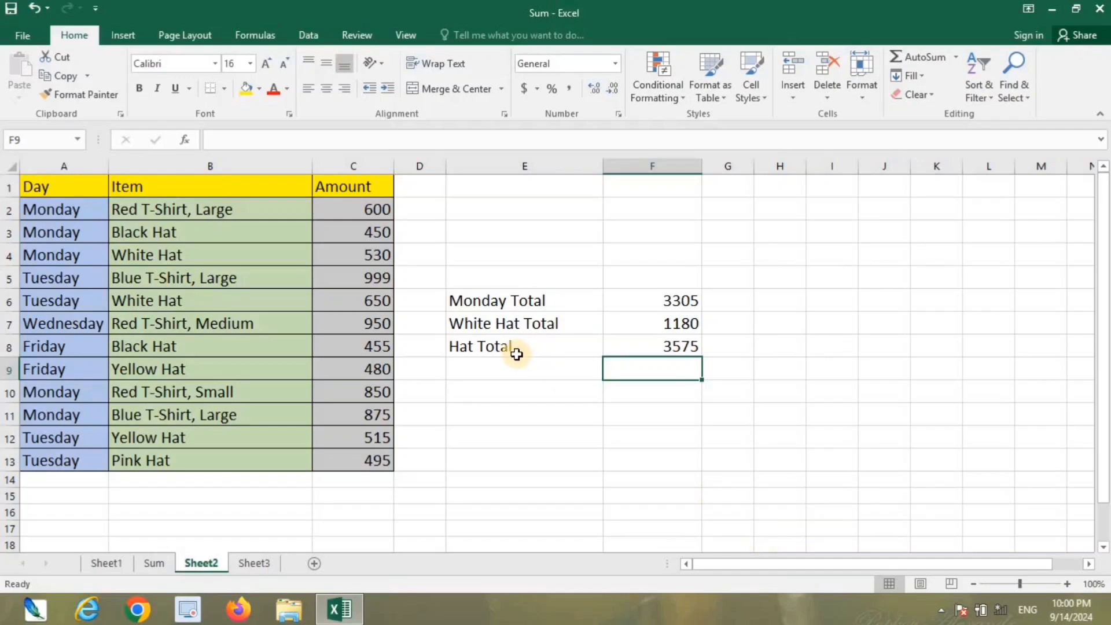
- Label E9 'T-Shirt Total'
left_click(513, 373)
type("T")
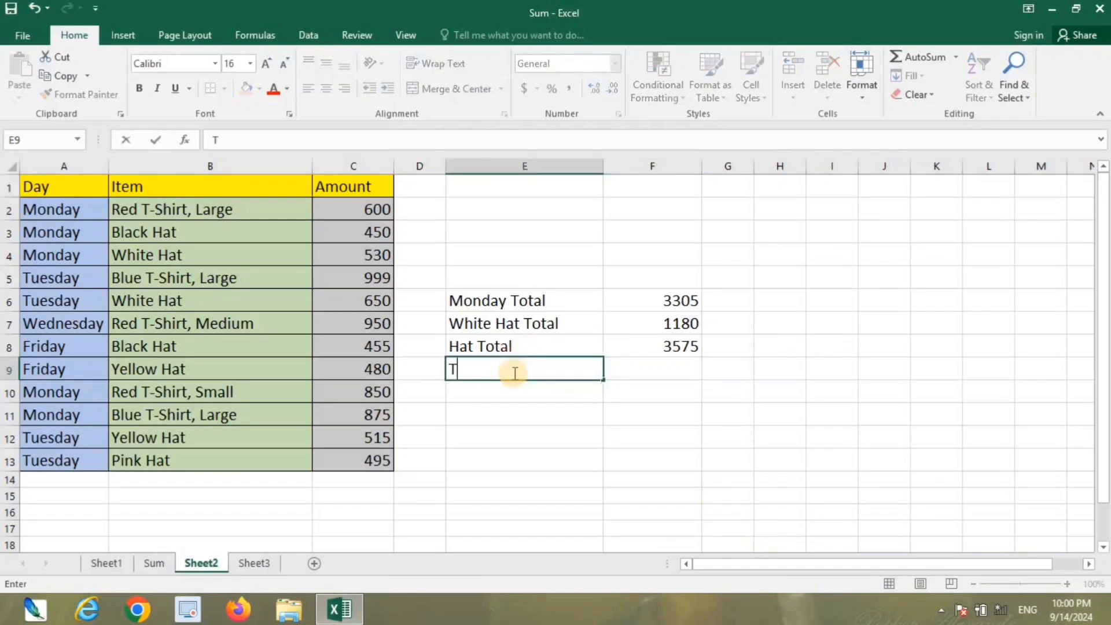
type("-Sh")
type("irt ")
type("Total")
left_click(513, 373)
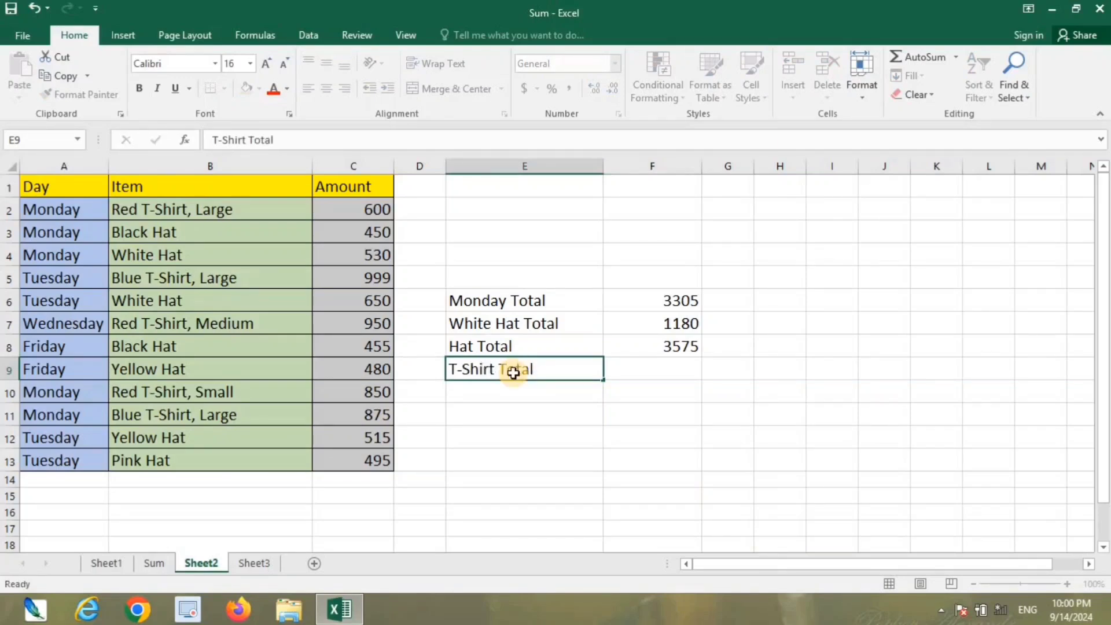
key("Right")
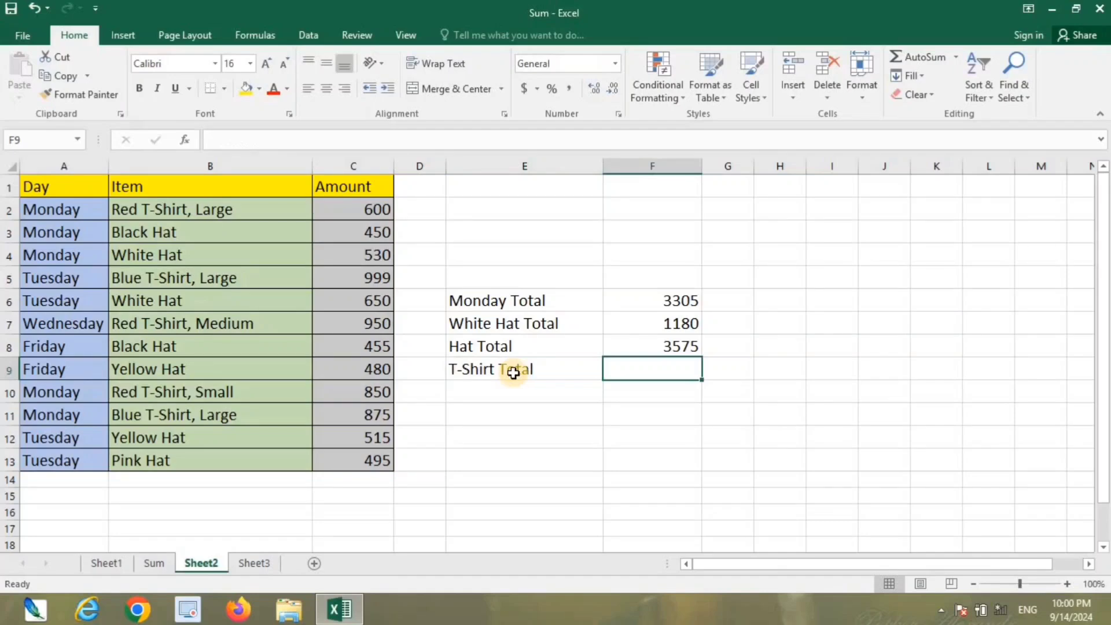
- In F9 enter =SUMIF(B2:B13,"T-shirt",C2:C13), which returns 0
type("=s")
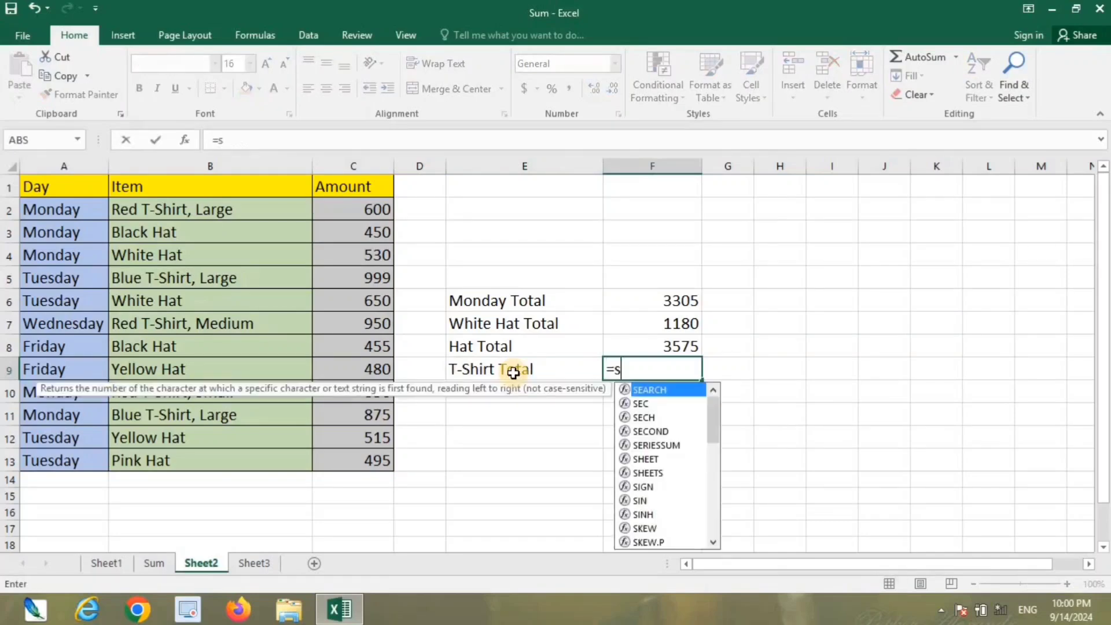
type("umif")
key("Tab")
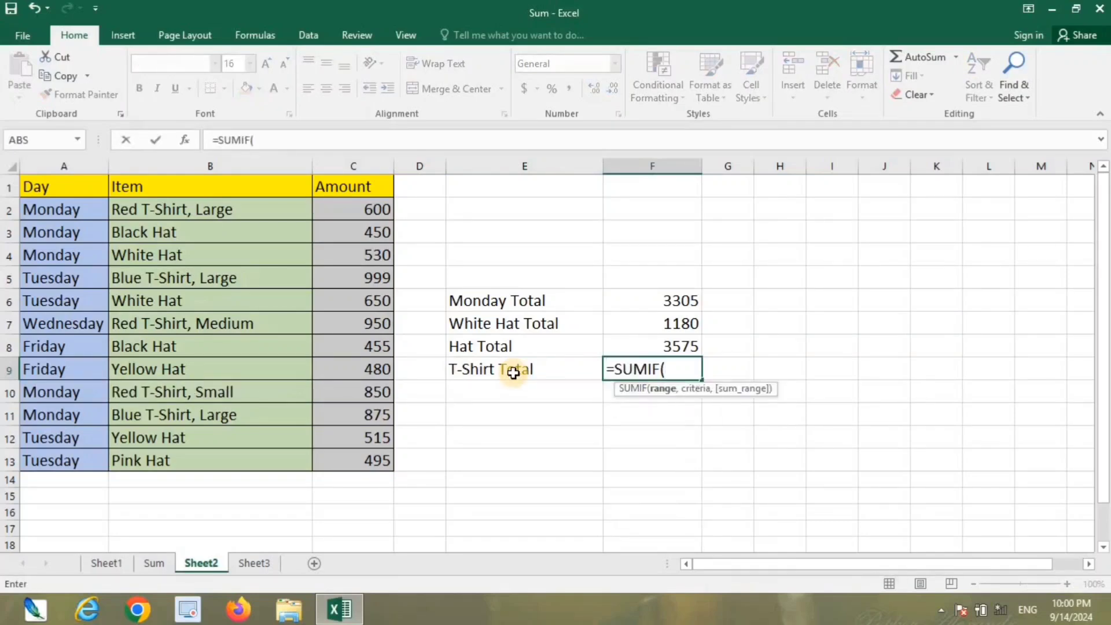
mouse_move(216, 209)
left_mouse_down()
mouse_move(204, 421)
mouse_move(214, 457)
left_mouse_up()
type(",")
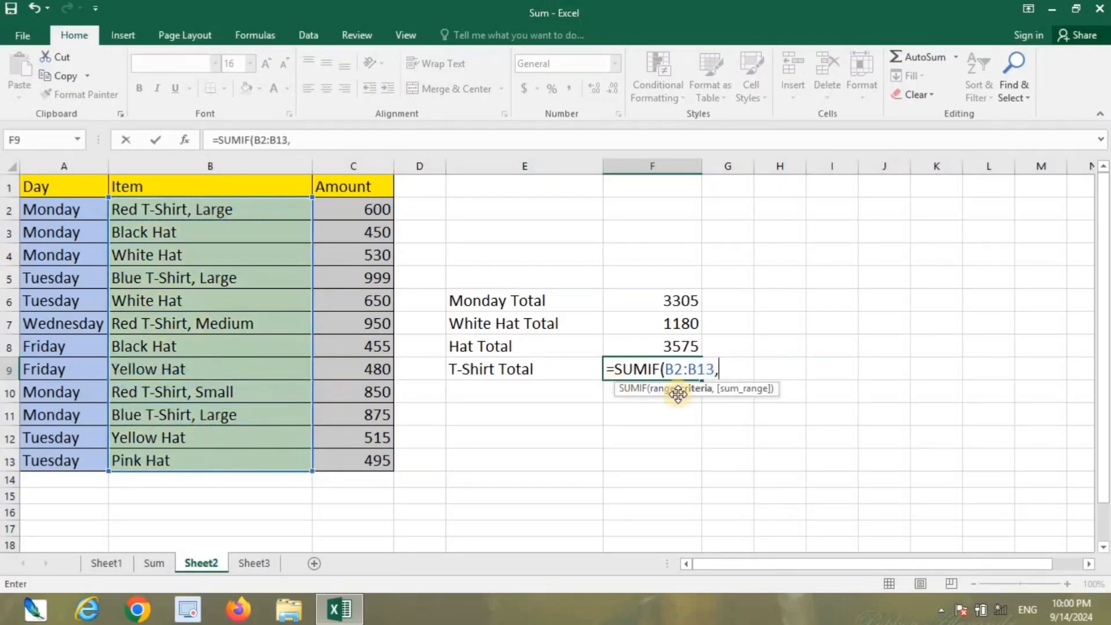
type("\"T")
type("-sh")
type("irt")
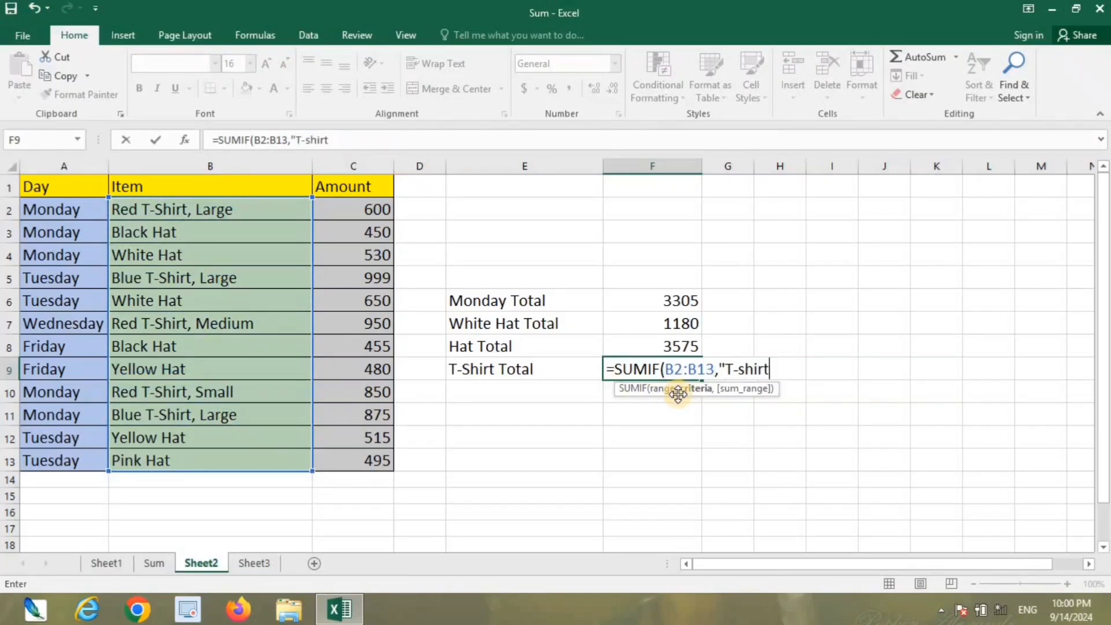
type("\",")
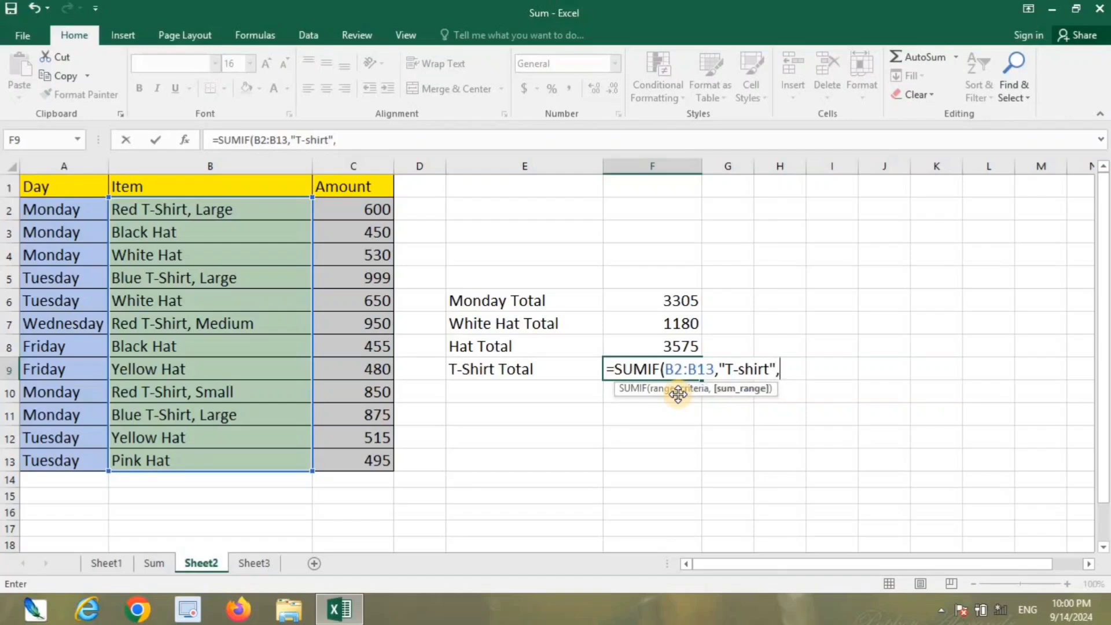
left_click_drag(366, 212, 369, 461)
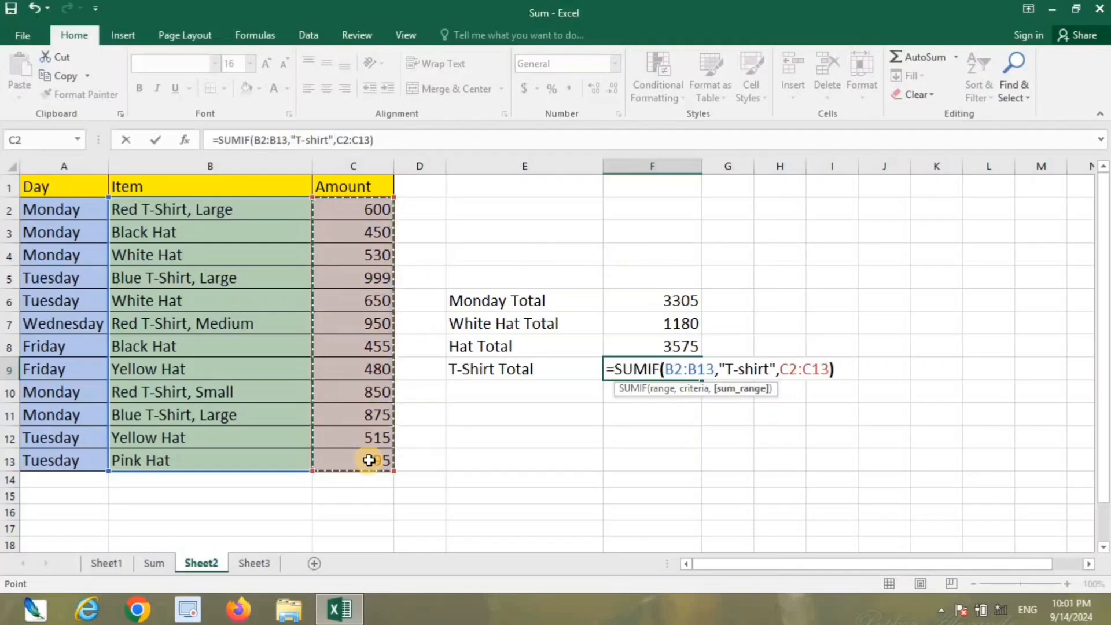
type(")")
key("Return")
key("Left")
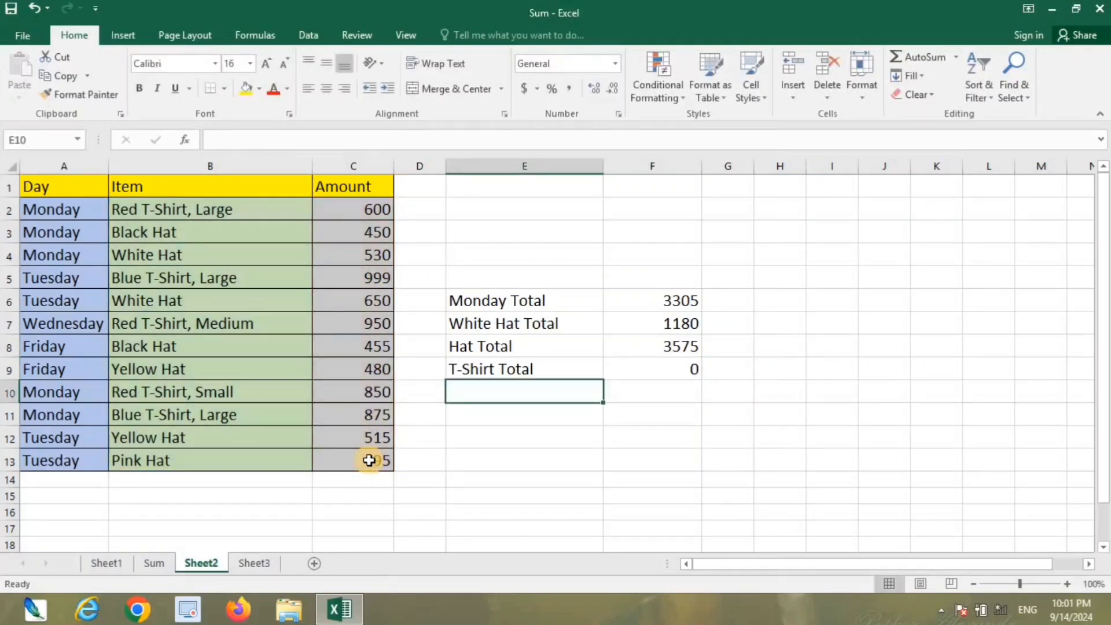
- Wrap the F9 criterion in wildcards as "*T-shirt*" so it totals 4274
double_click(659, 369)
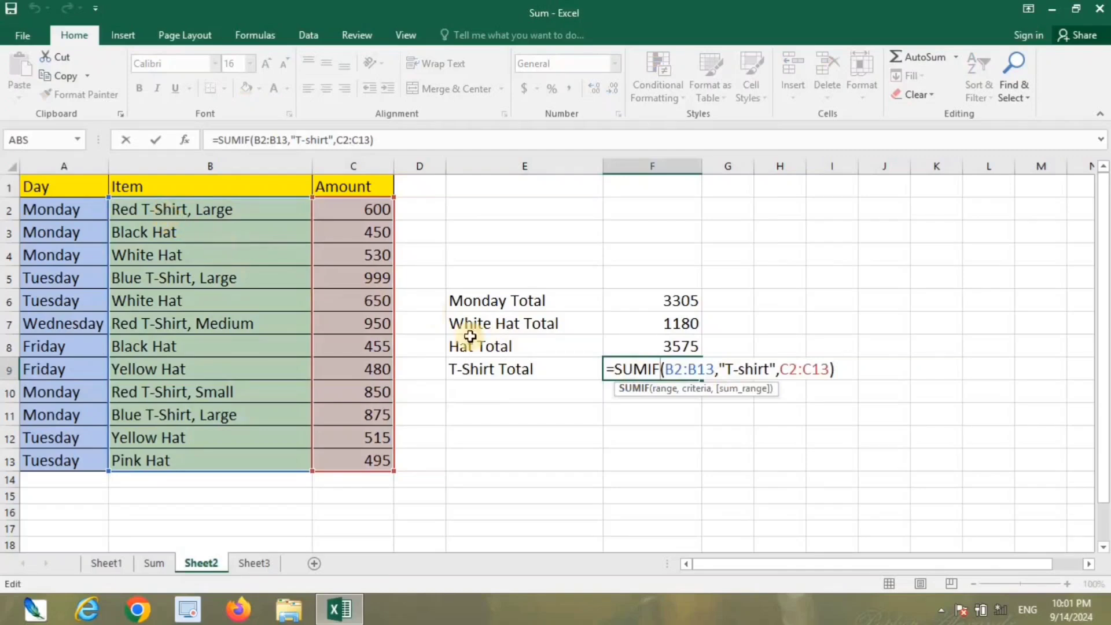
left_click(727, 369)
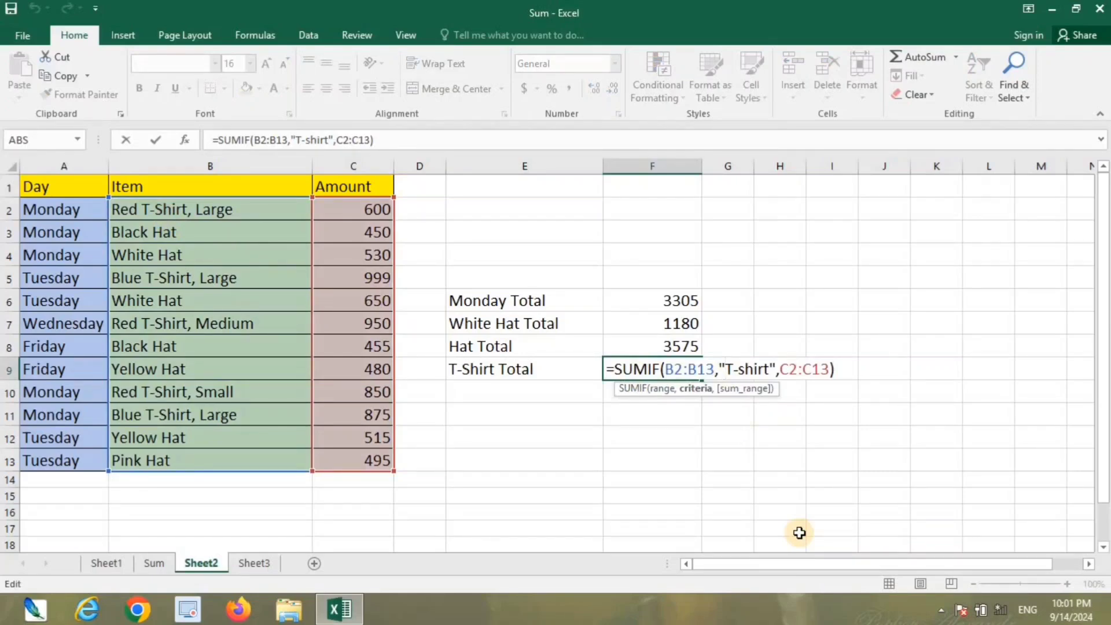
type("*")
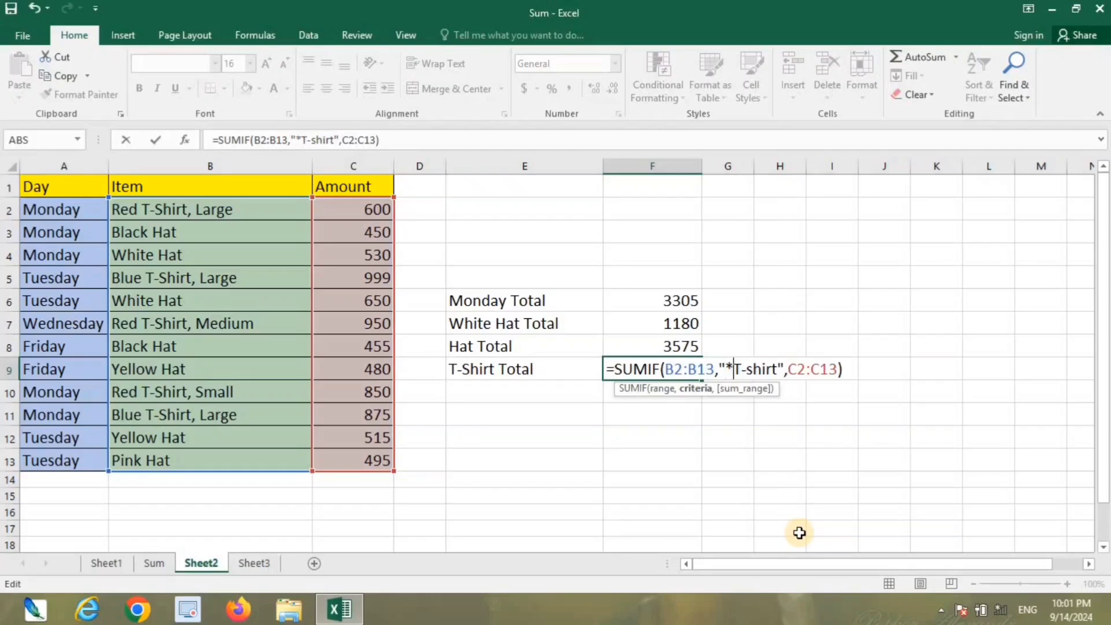
key("Return")
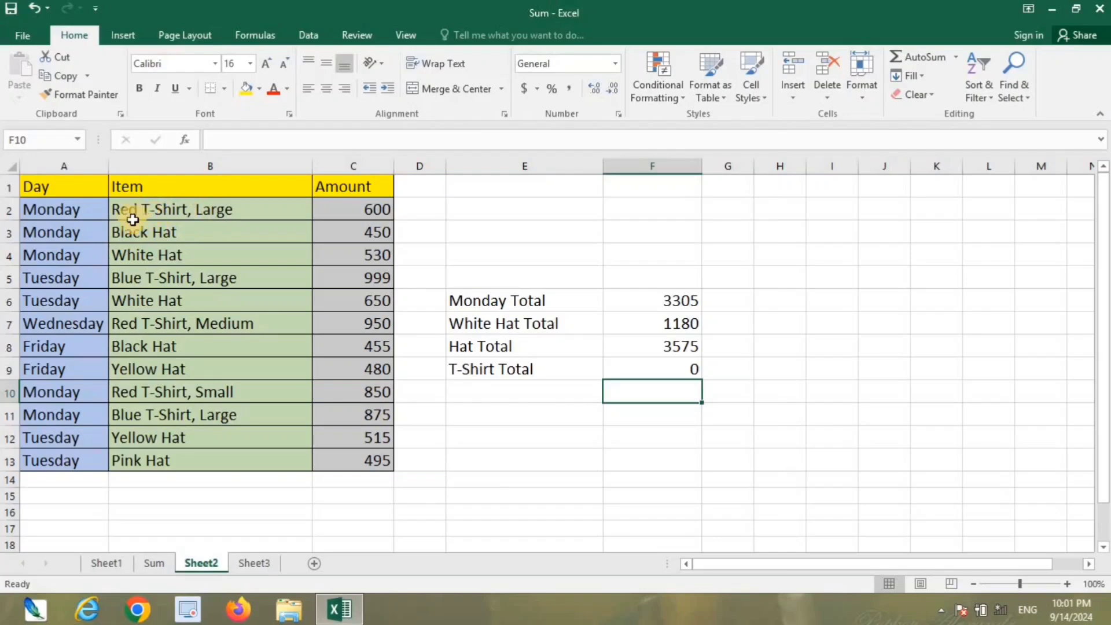
left_click(671, 370)
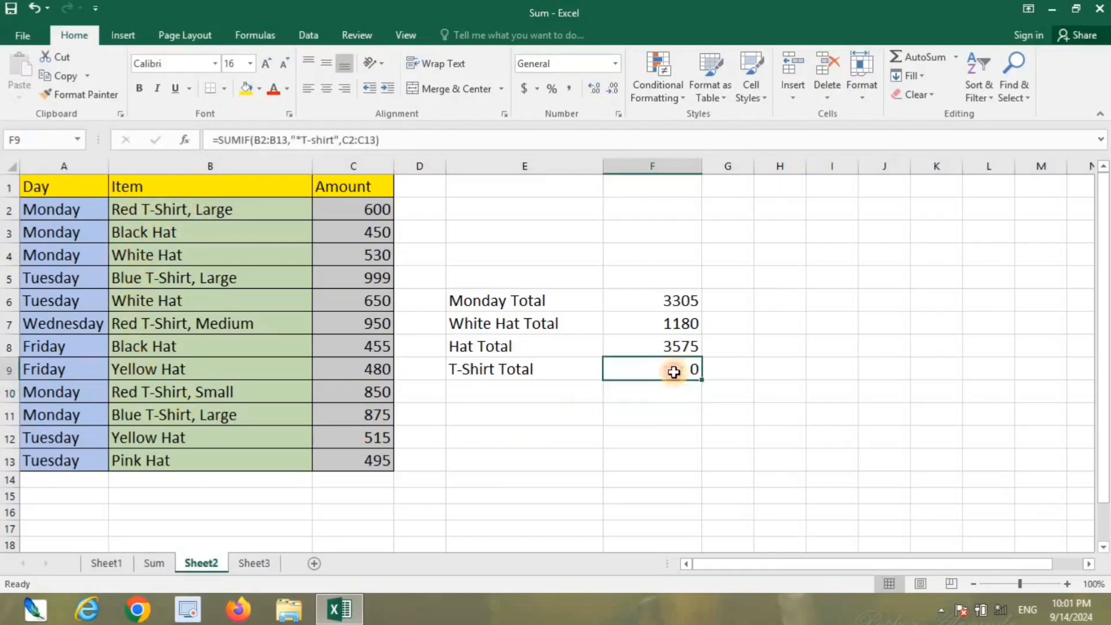
double_click(673, 369)
left_click(776, 368)
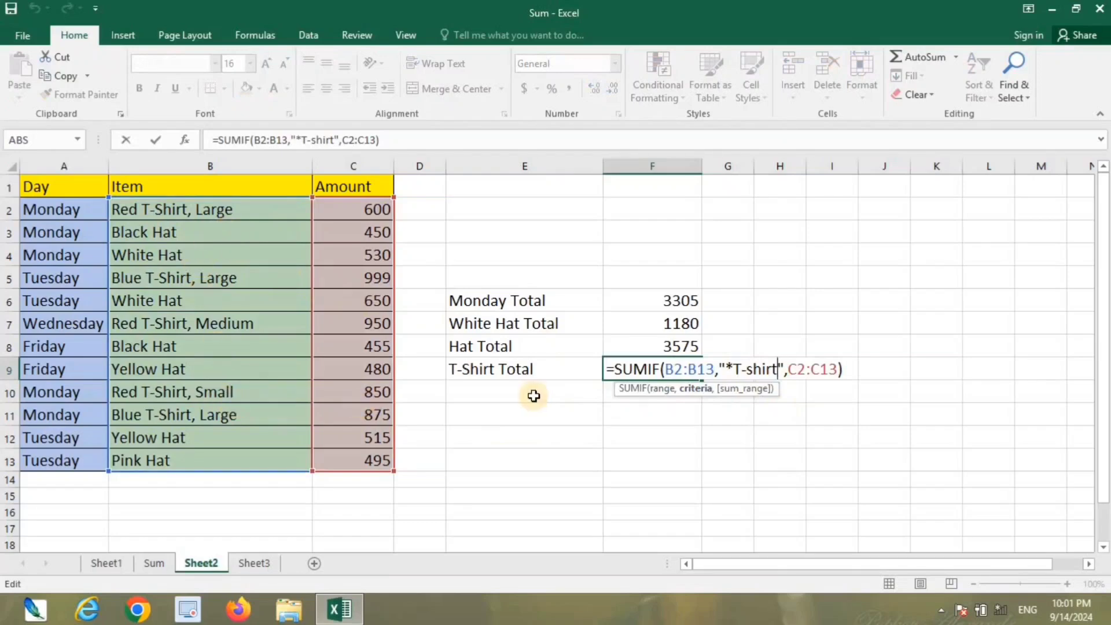
type("*")
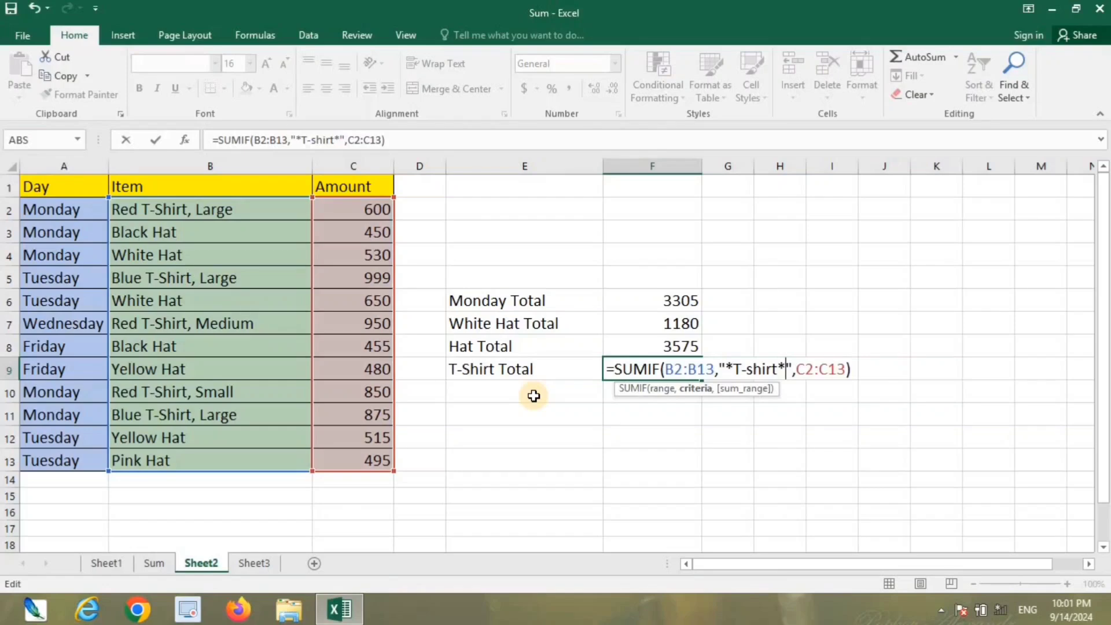
key("Return")
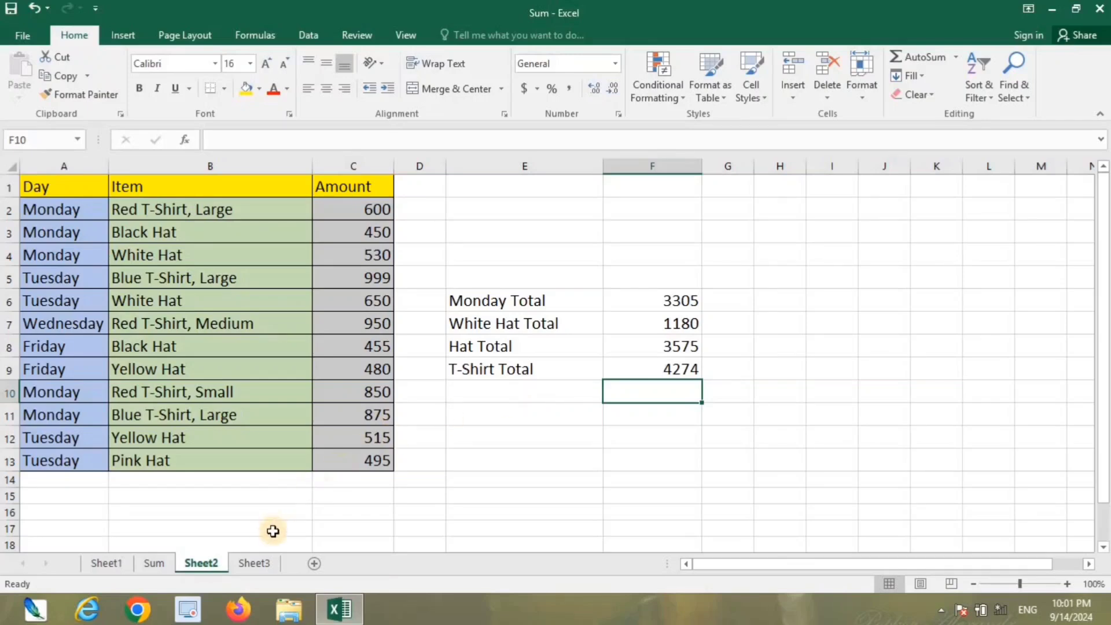
- On Sheet3, enter =SUMIF(D3:D9,"MOUSE",E3:E9) in G9
left_click(254, 563)
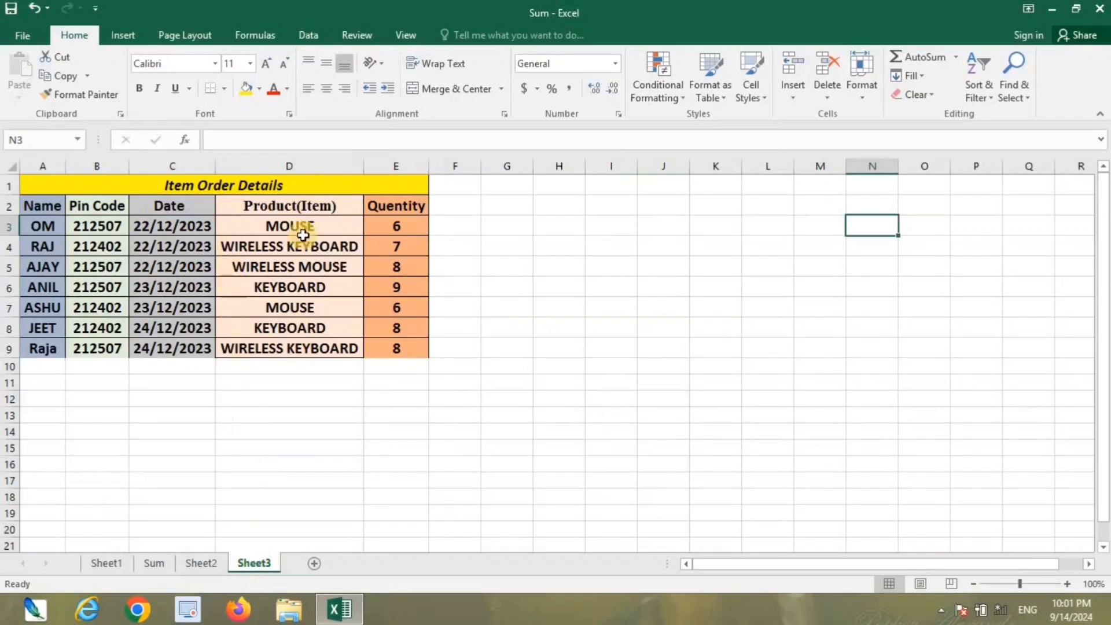
left_click(516, 231)
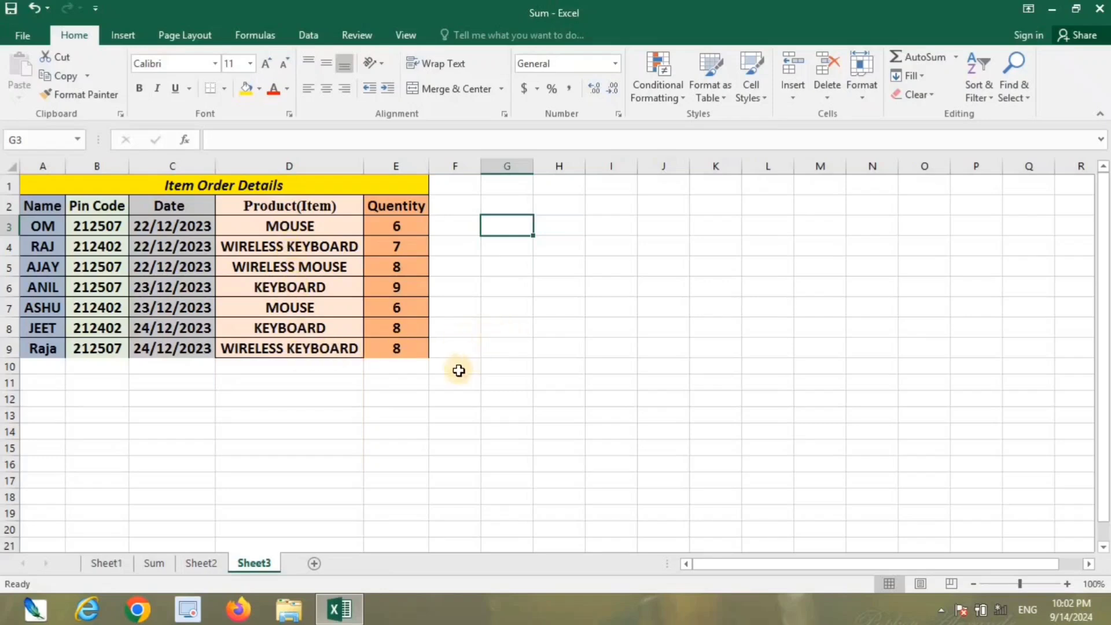
left_click(497, 348)
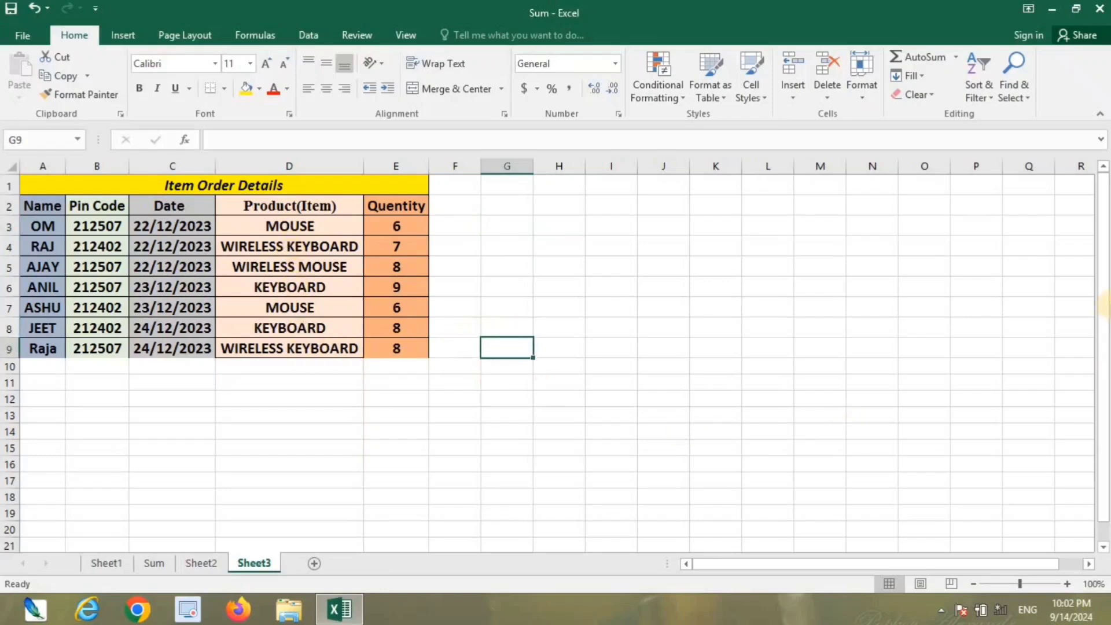
type("=")
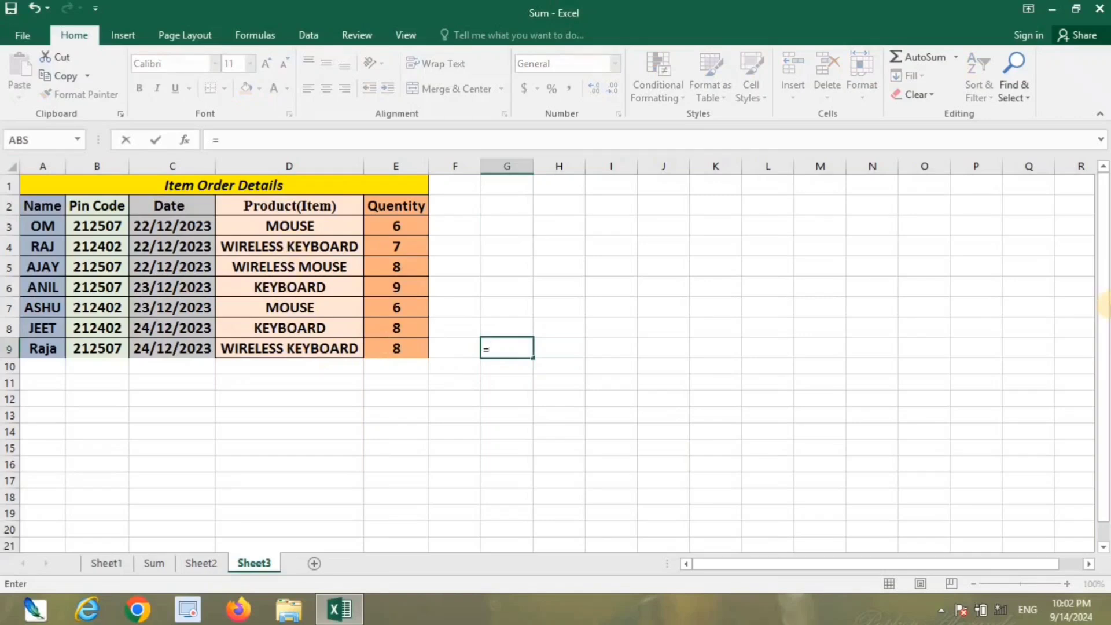
type("sumif")
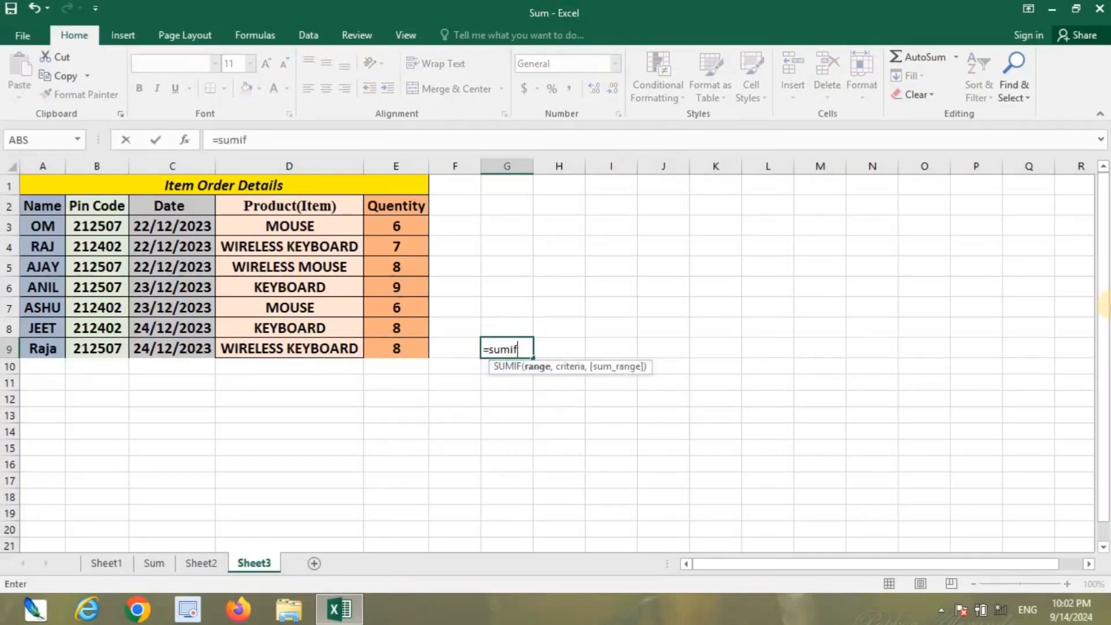
type("(")
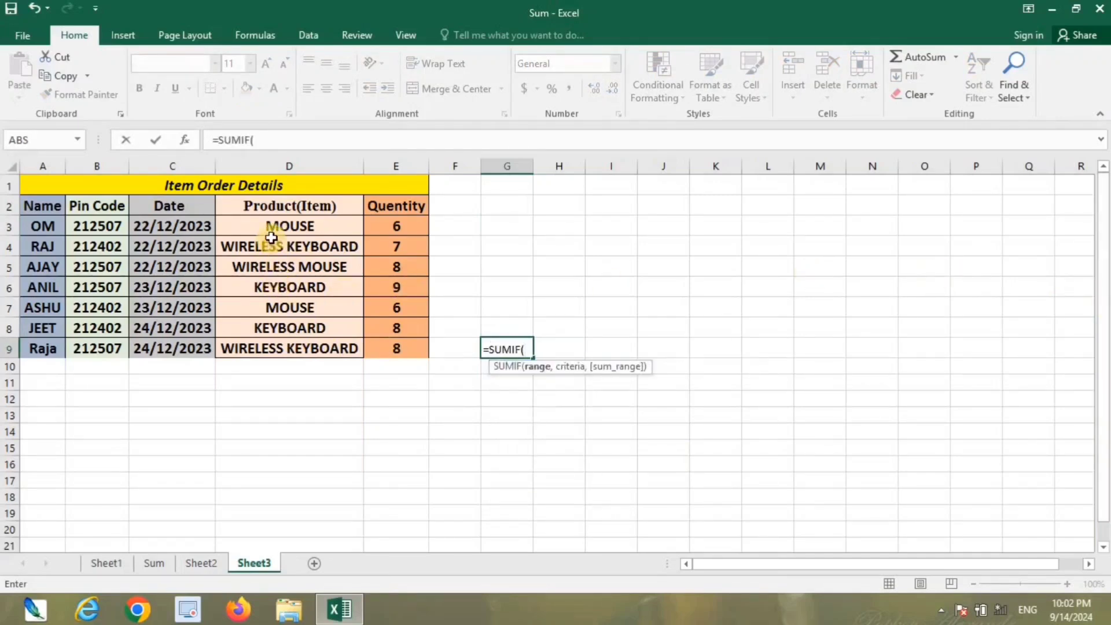
left_click_drag(271, 233, 280, 350)
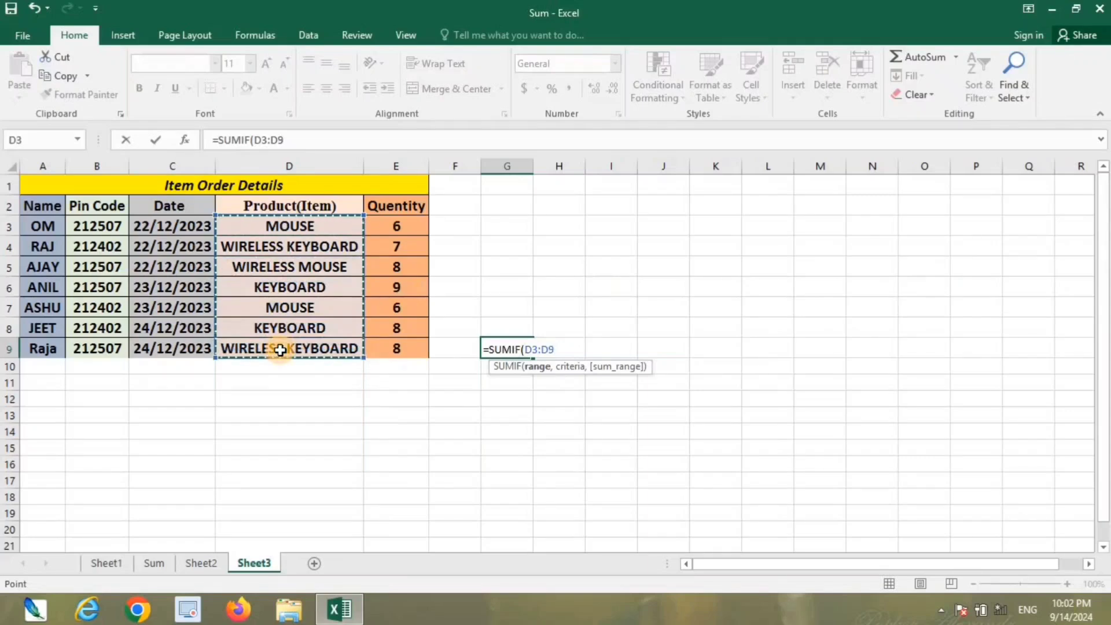
type(",")
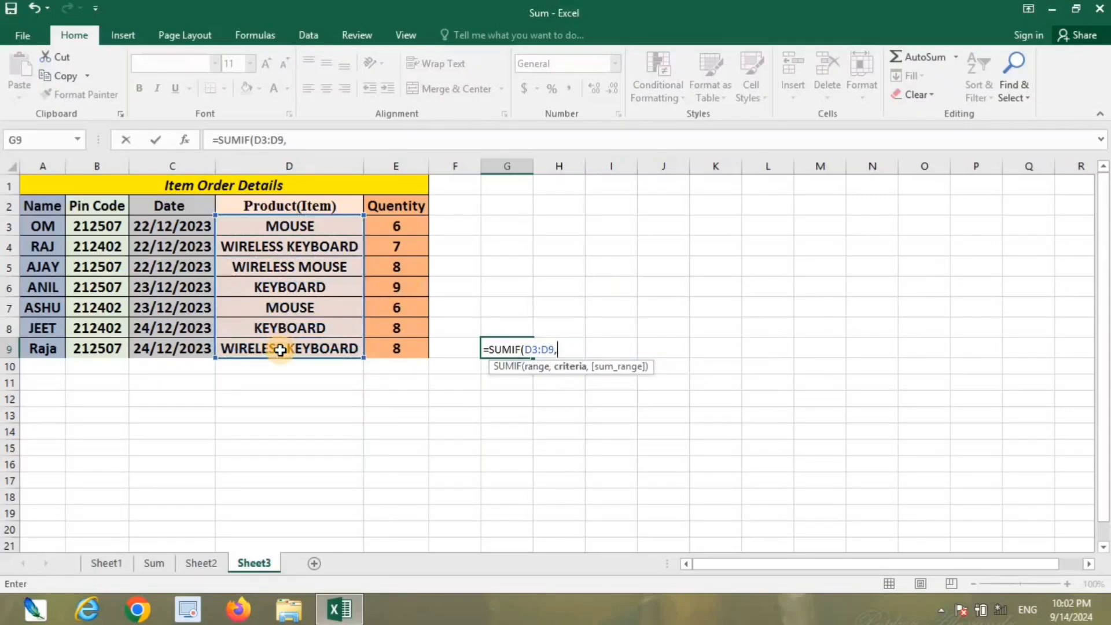
type("\"mo")
type("use")
key("BackSpace")
key("BackSpace")
key("BackSpace")
key("BackSpace")
key("BackSpace")
type("MOUSE")
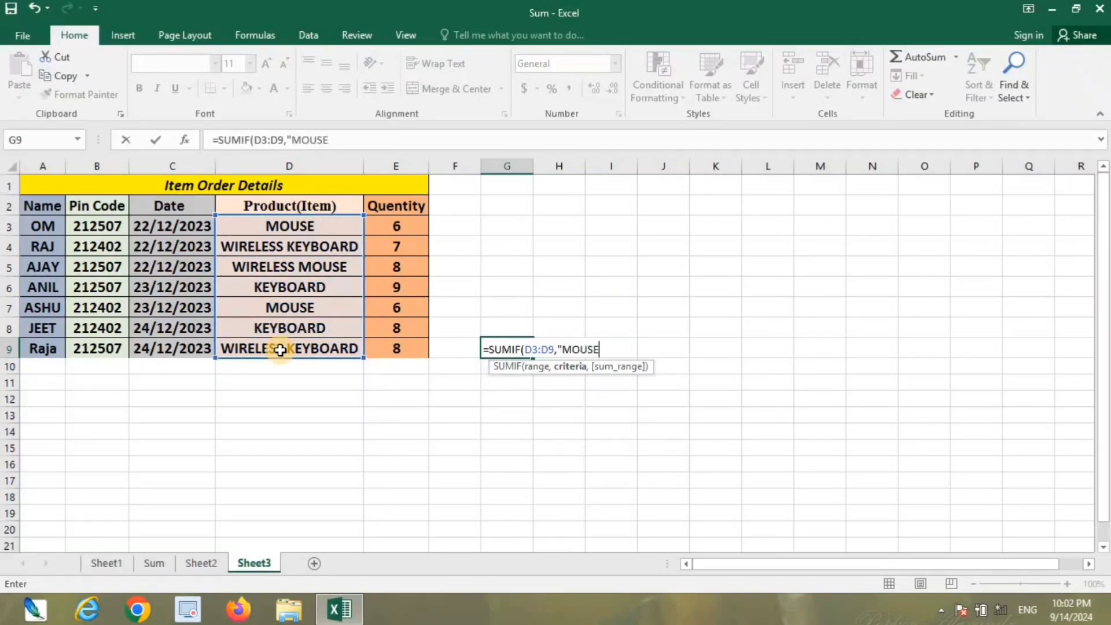
type("\",")
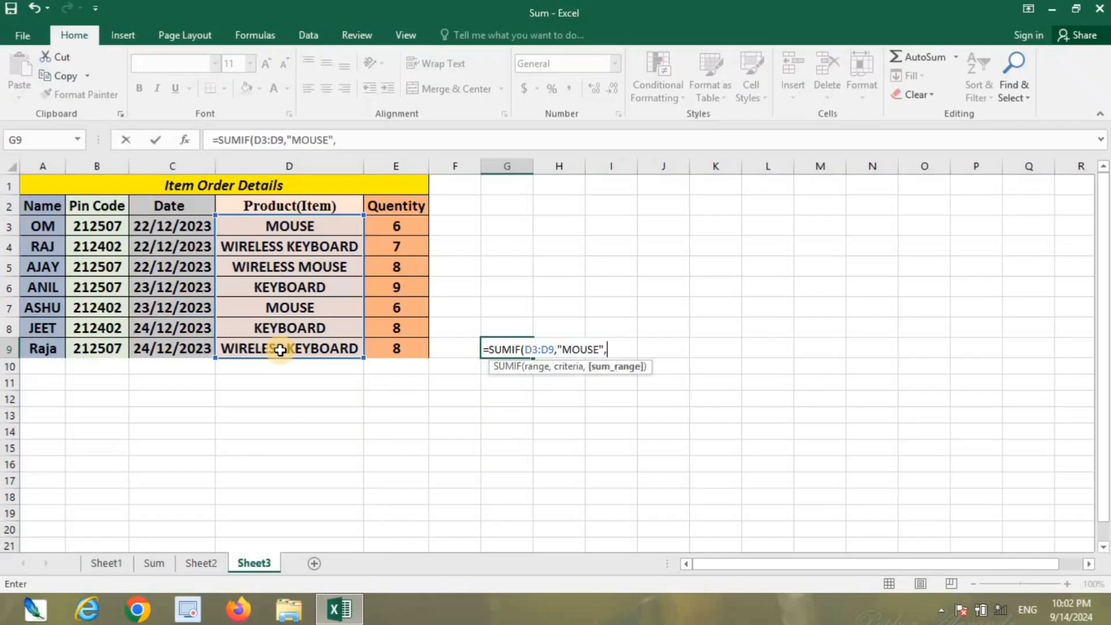
left_click_drag(379, 229, 385, 349)
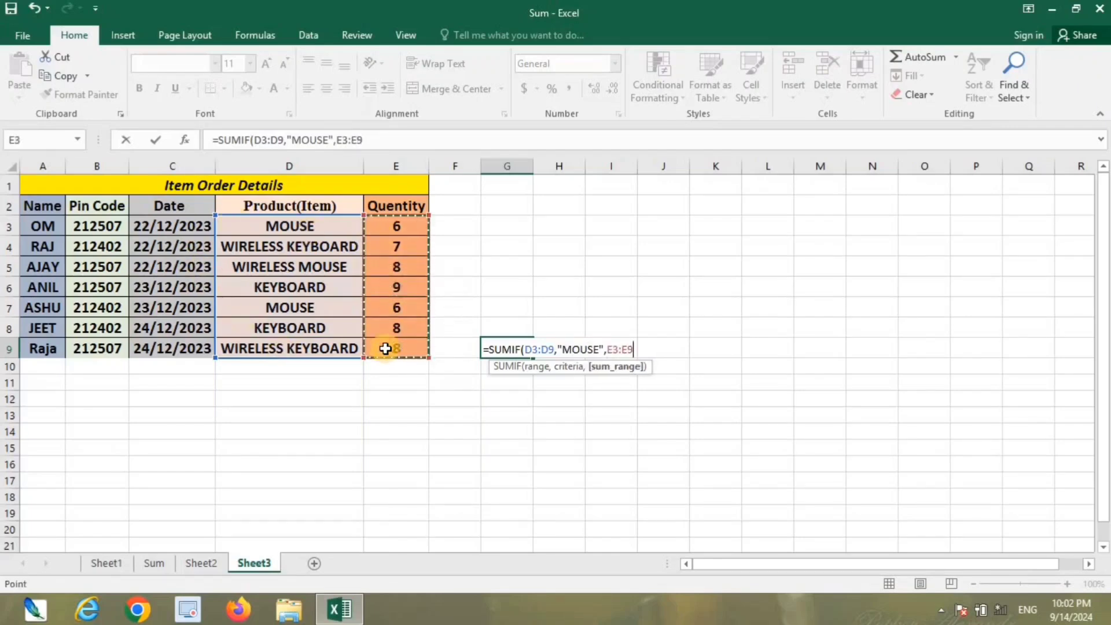
key("Return")
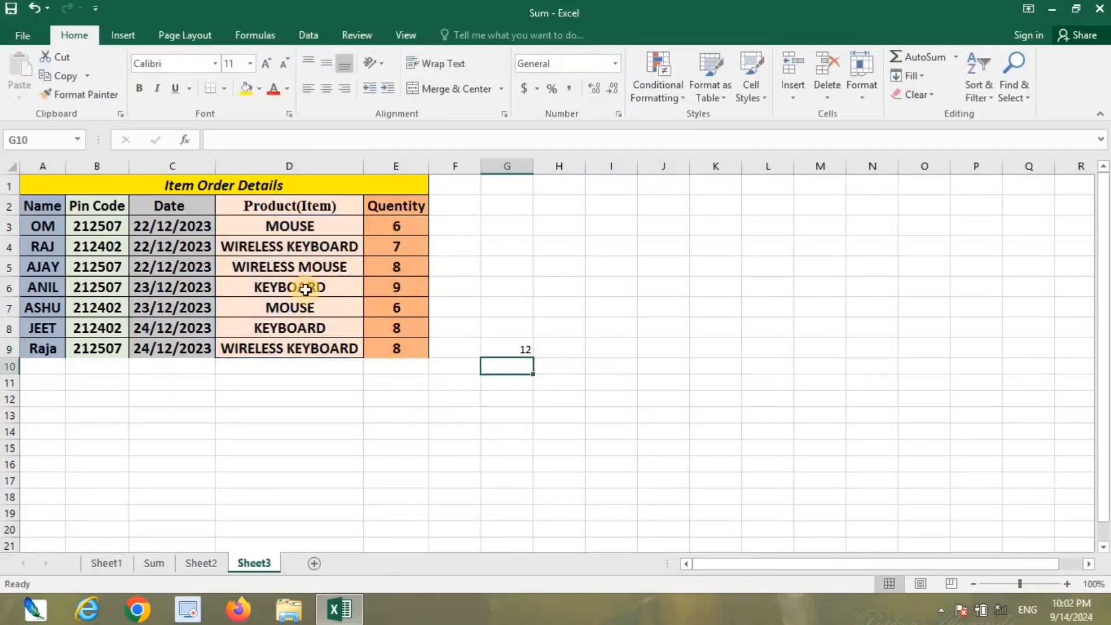
- Change the G9 criterion to "*MOUSE" so it totals 20
left_click(521, 344)
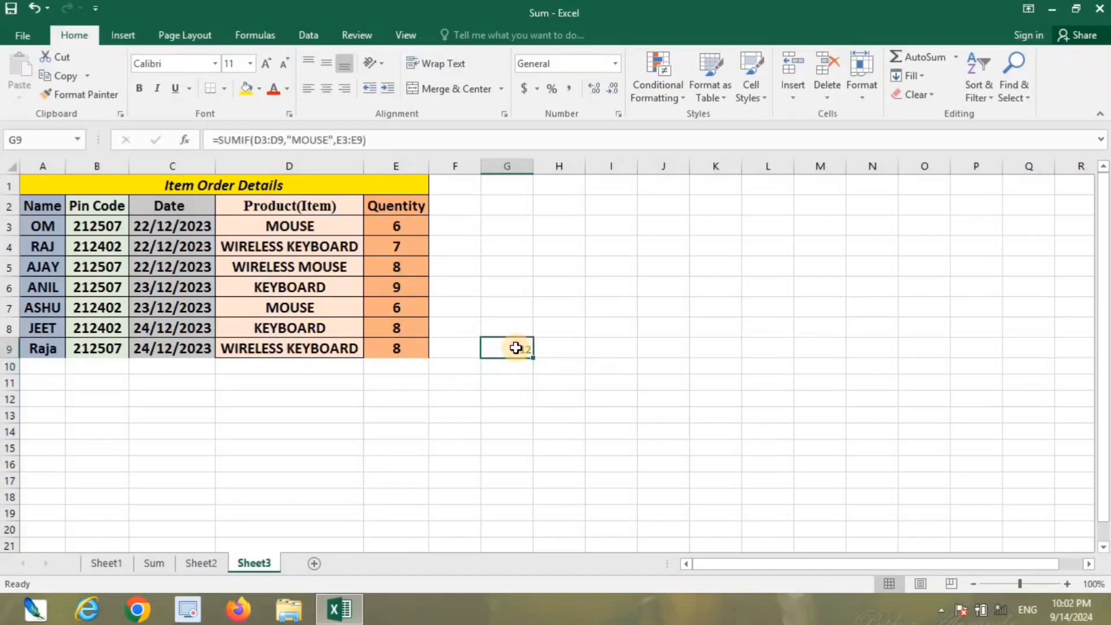
double_click(517, 347)
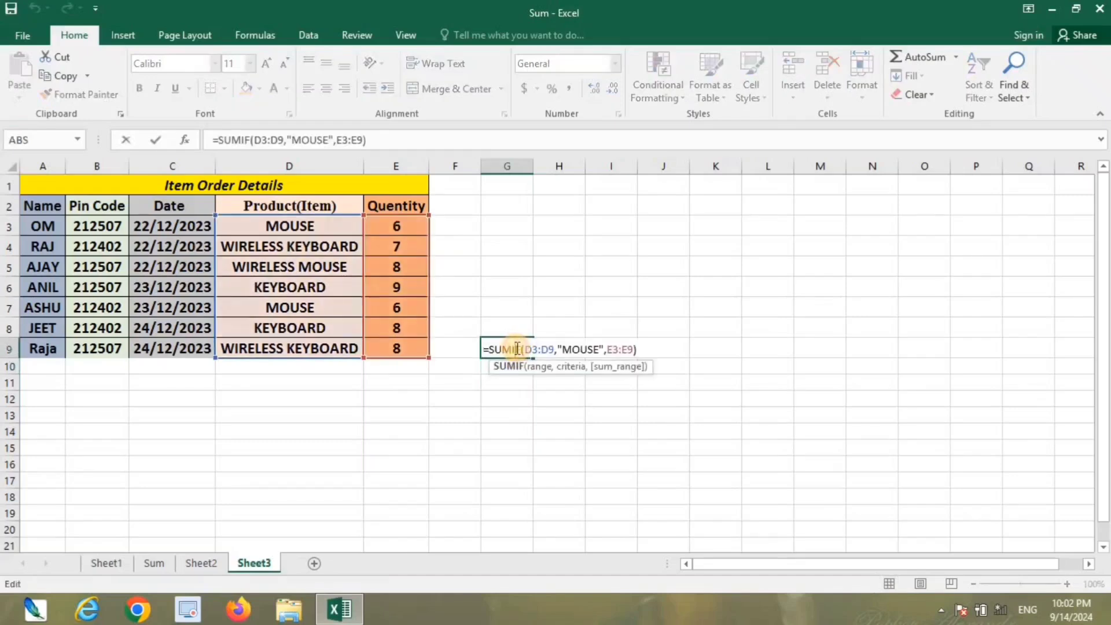
left_click(560, 350)
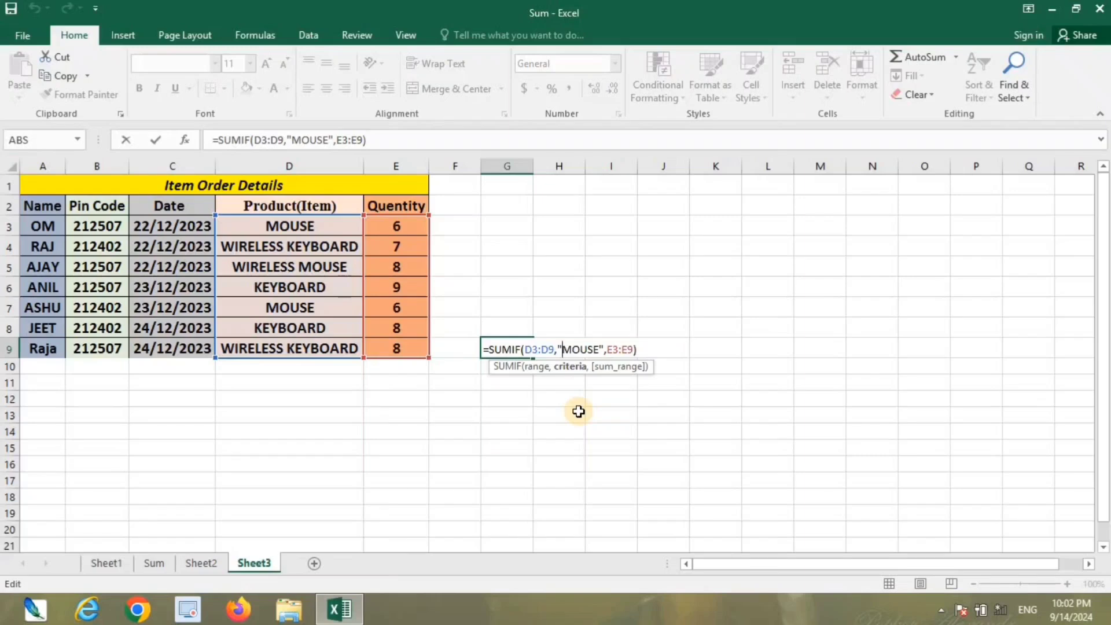
type("*")
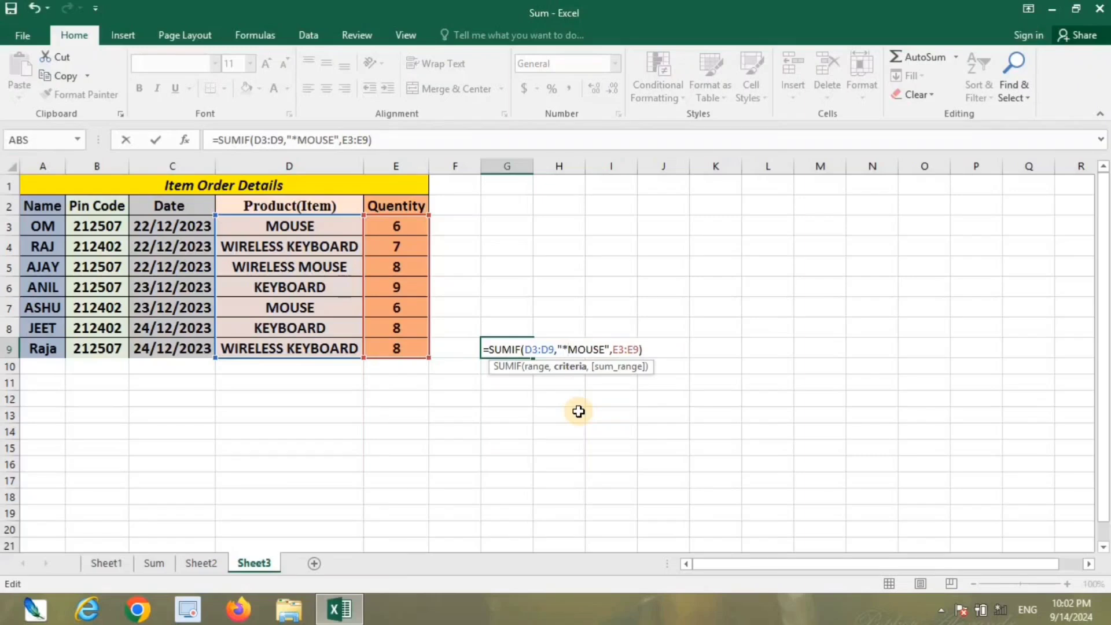
key("Return")
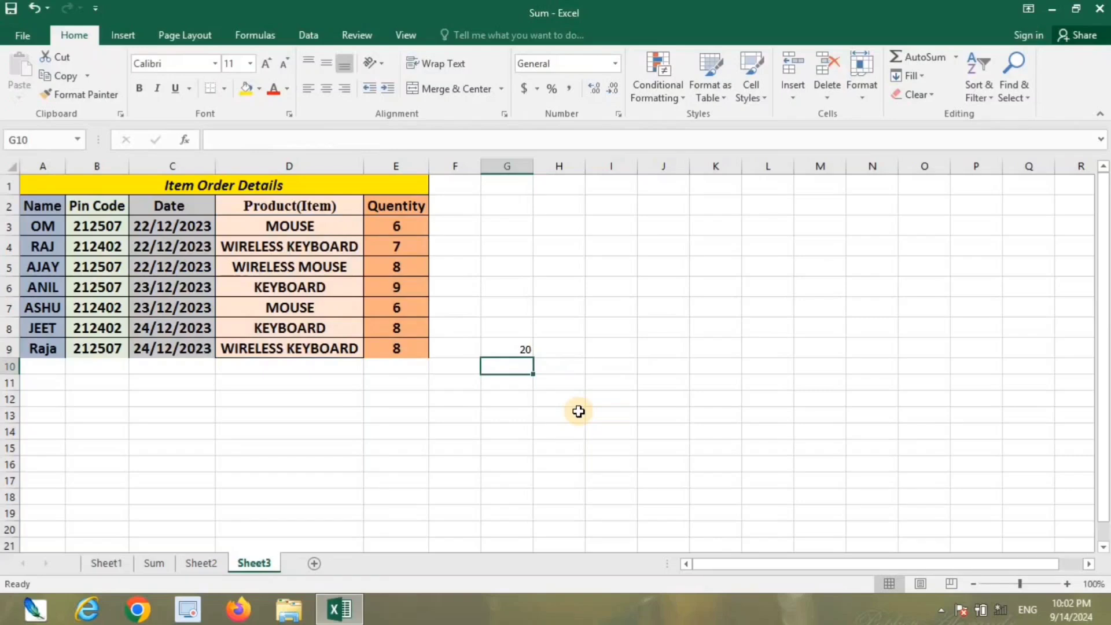
- Clear the mouse total formula from cell G9
left_click(503, 346)
key("Delete")
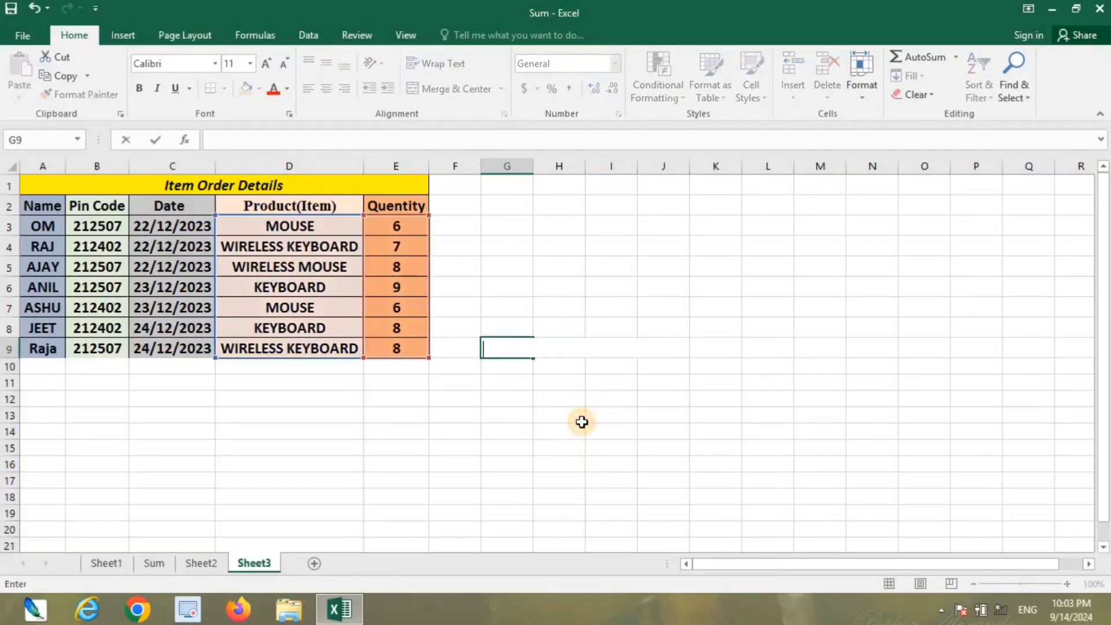
left_click(521, 415)
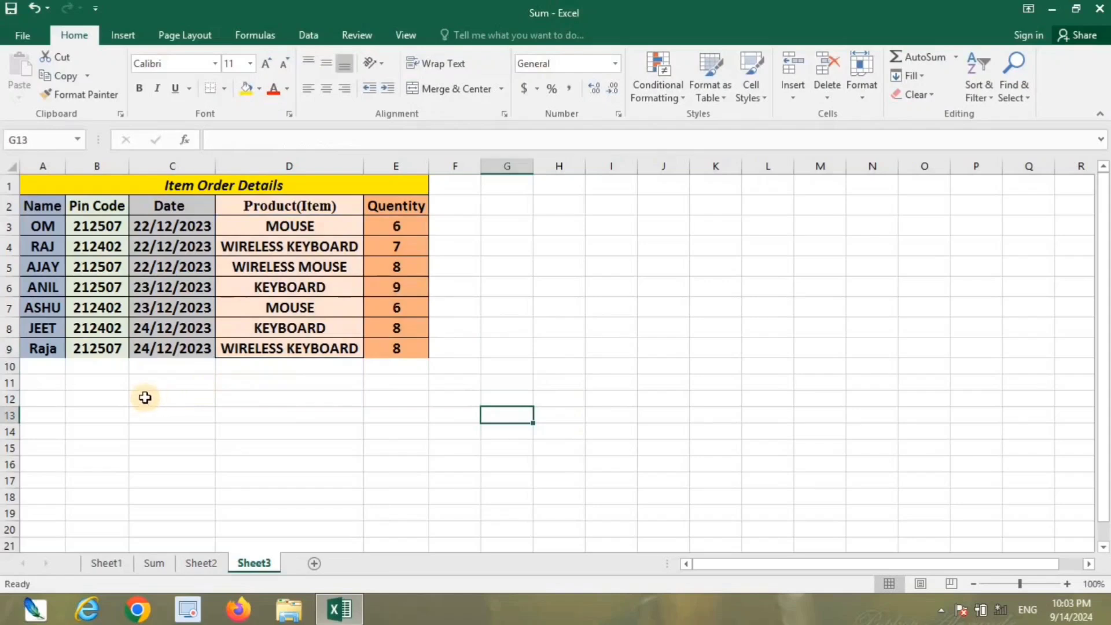
- Set the font size of cells C12:E15 below the table to 22
left_click_drag(145, 396, 400, 448)
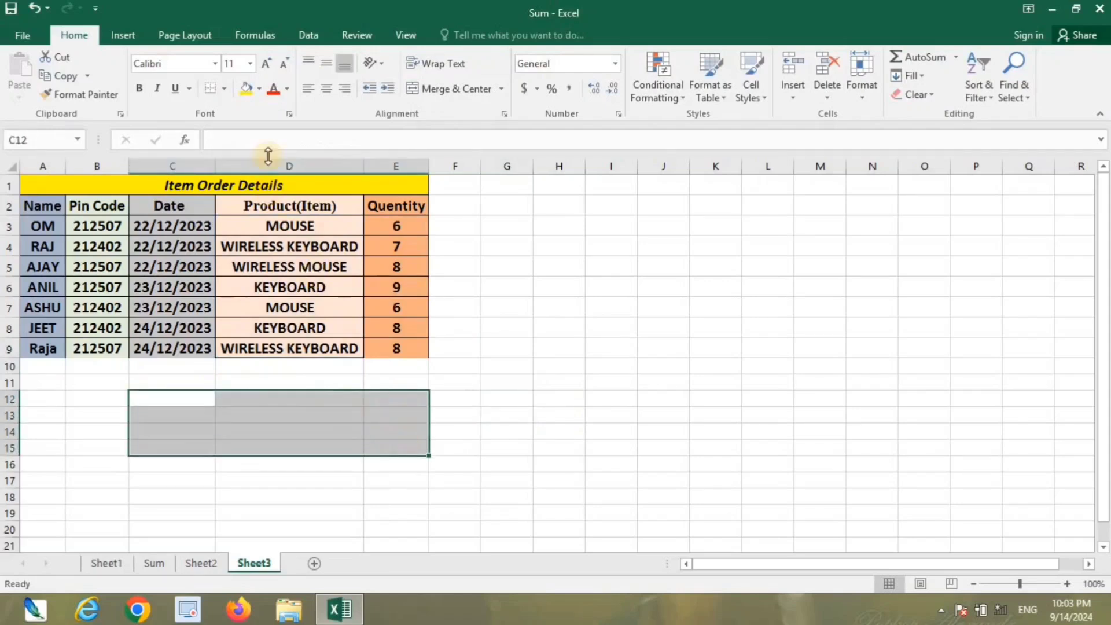
left_click(250, 63)
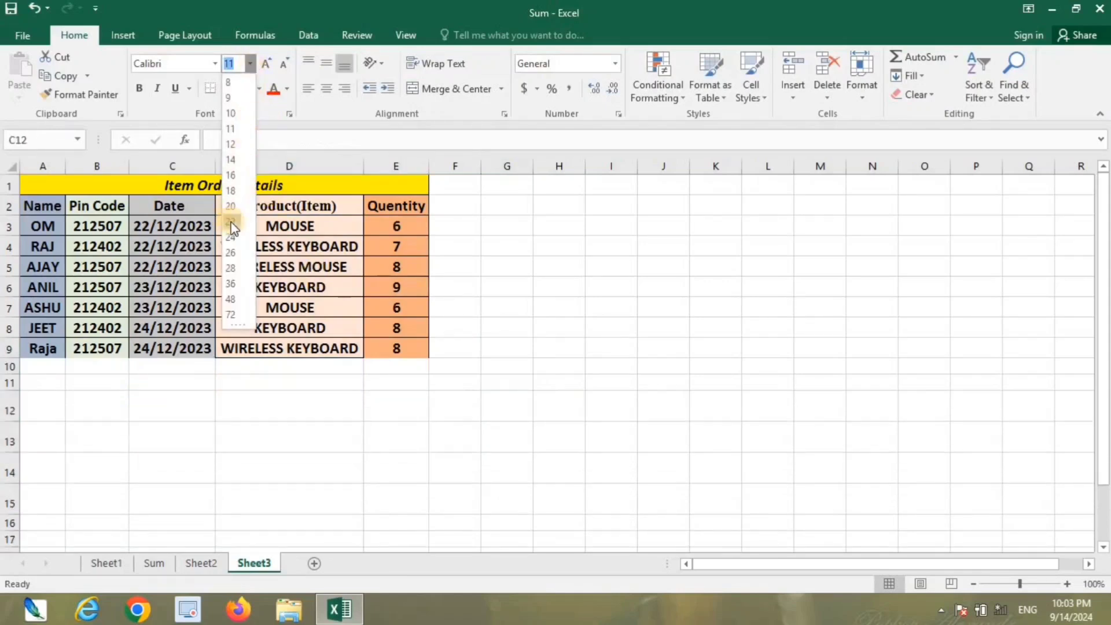
left_click(231, 222)
- Label cell C12 '212507 Total' and move across to E12
left_click(187, 403)
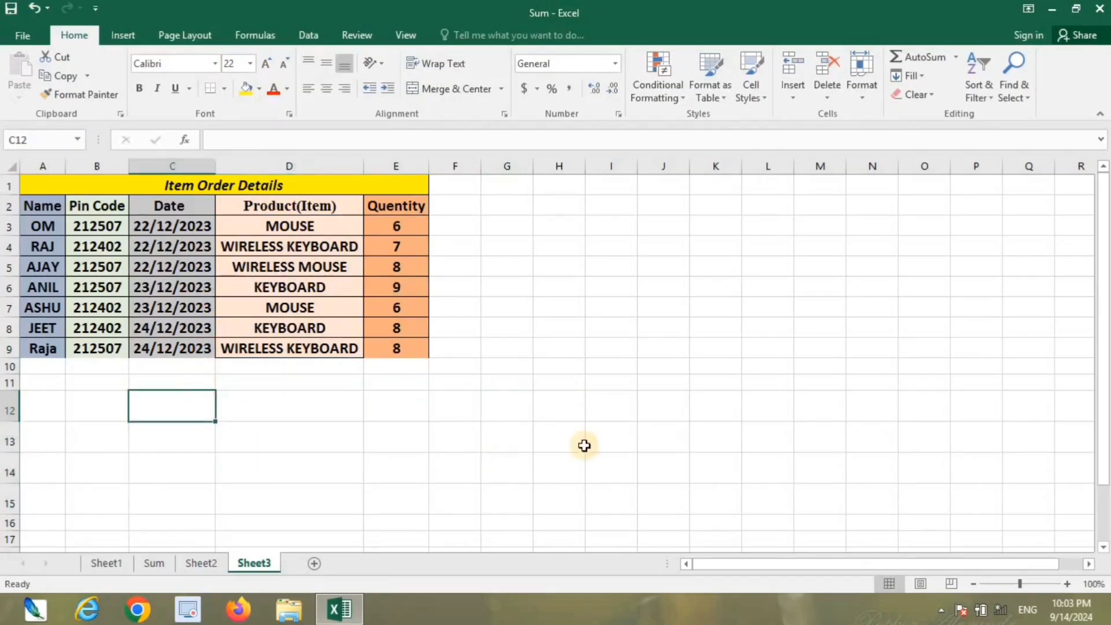
type("2125")
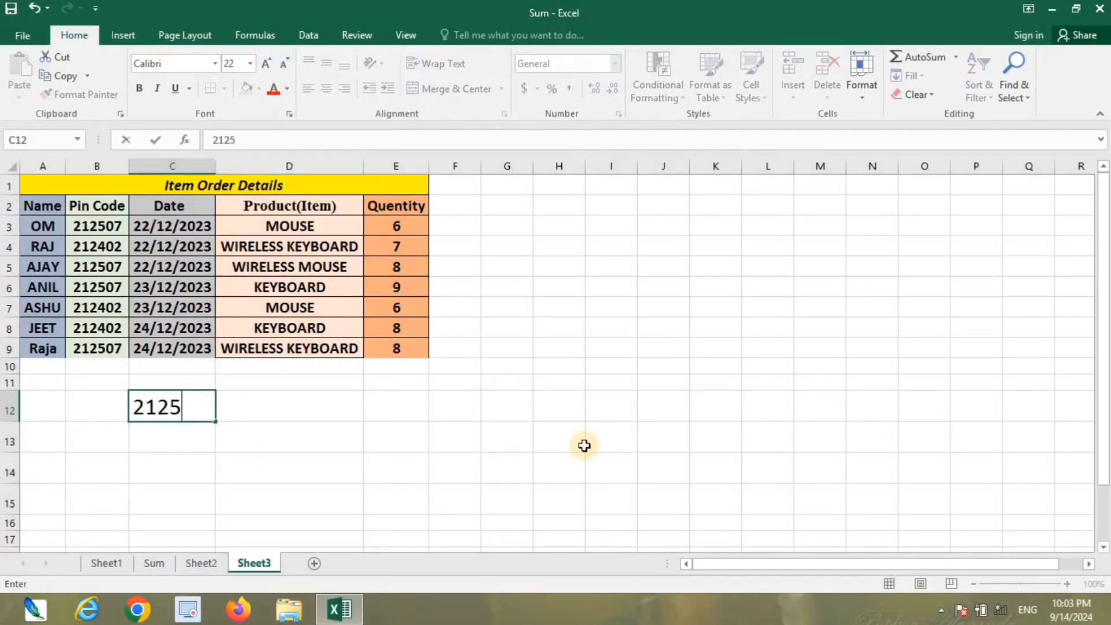
type("07 To")
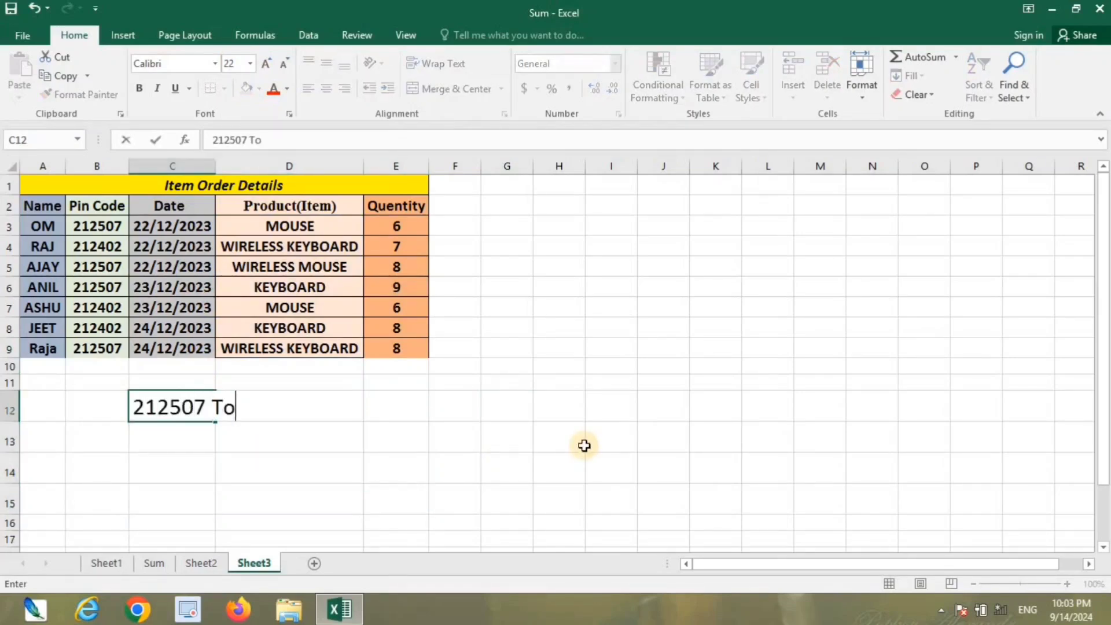
type("tal")
key("Tab")
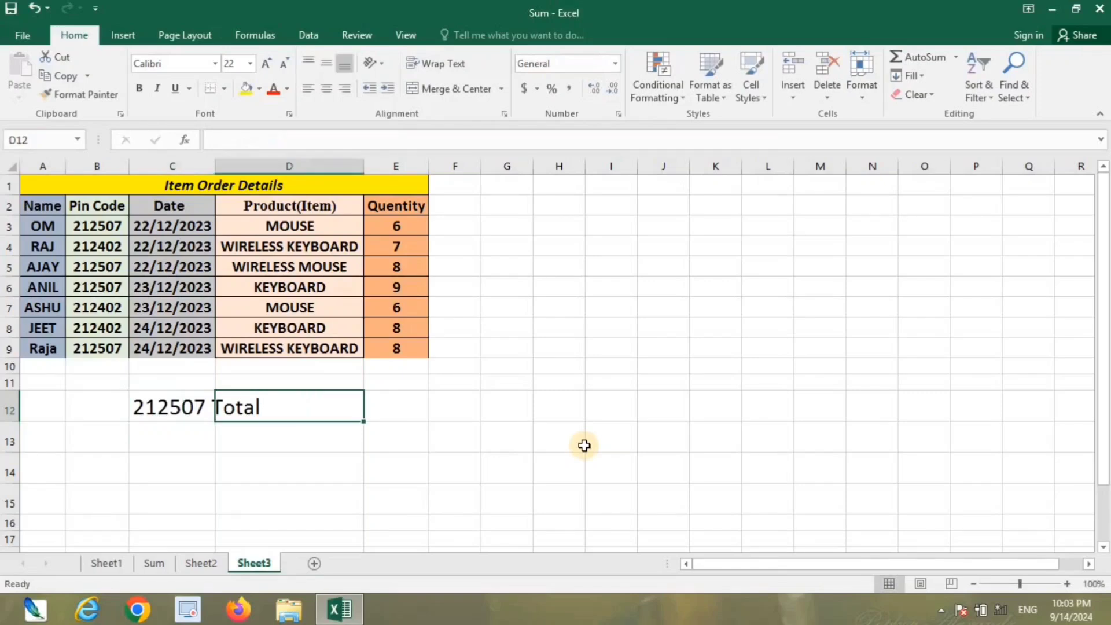
key("Tab")
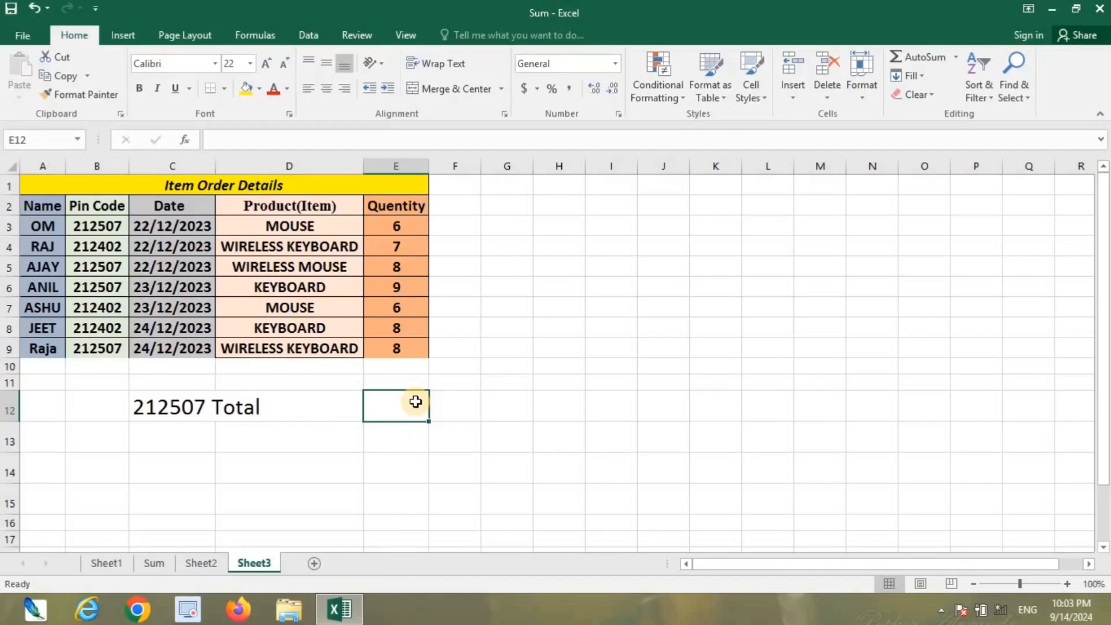
- Start a SUMIF in E12 with Pin Code range B3:B9 and criterion "212507"
type("=sumif")
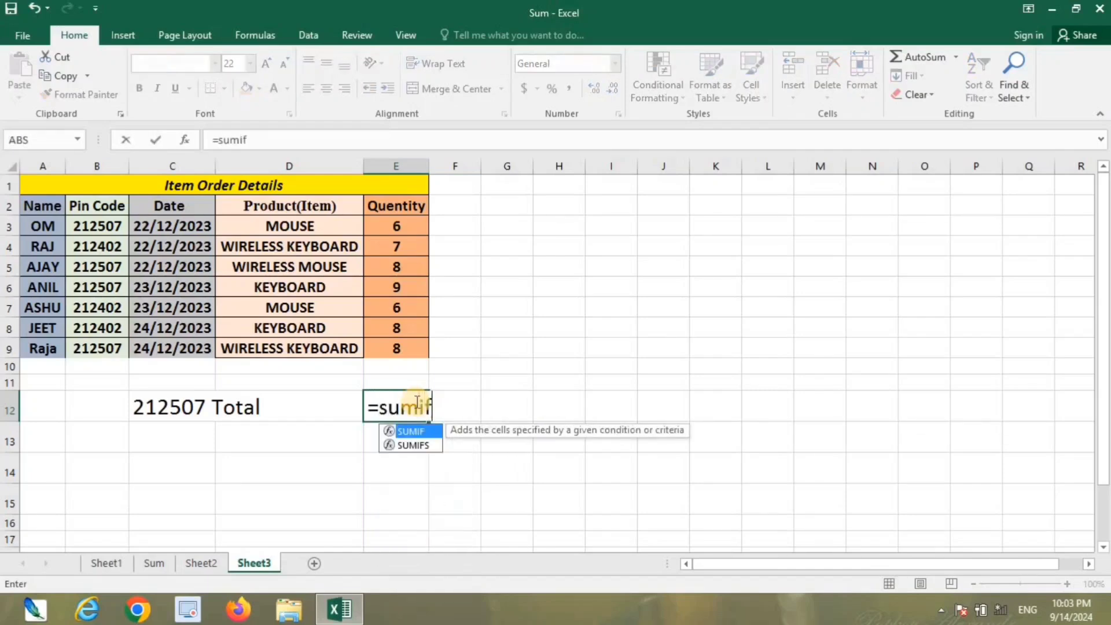
key("Tab")
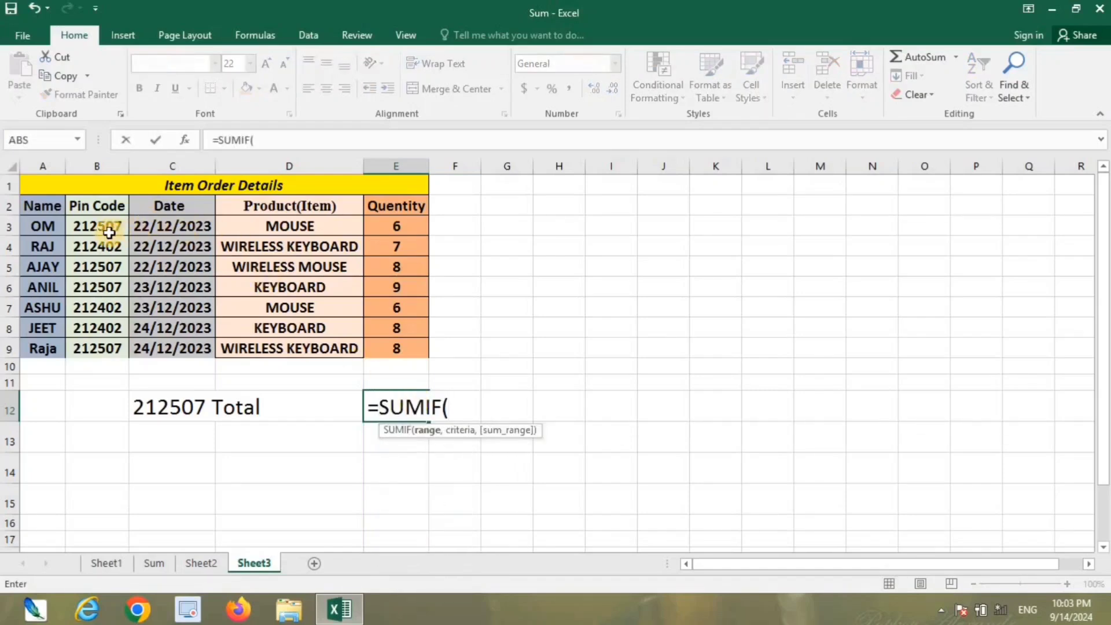
left_click_drag(108, 233, 117, 346)
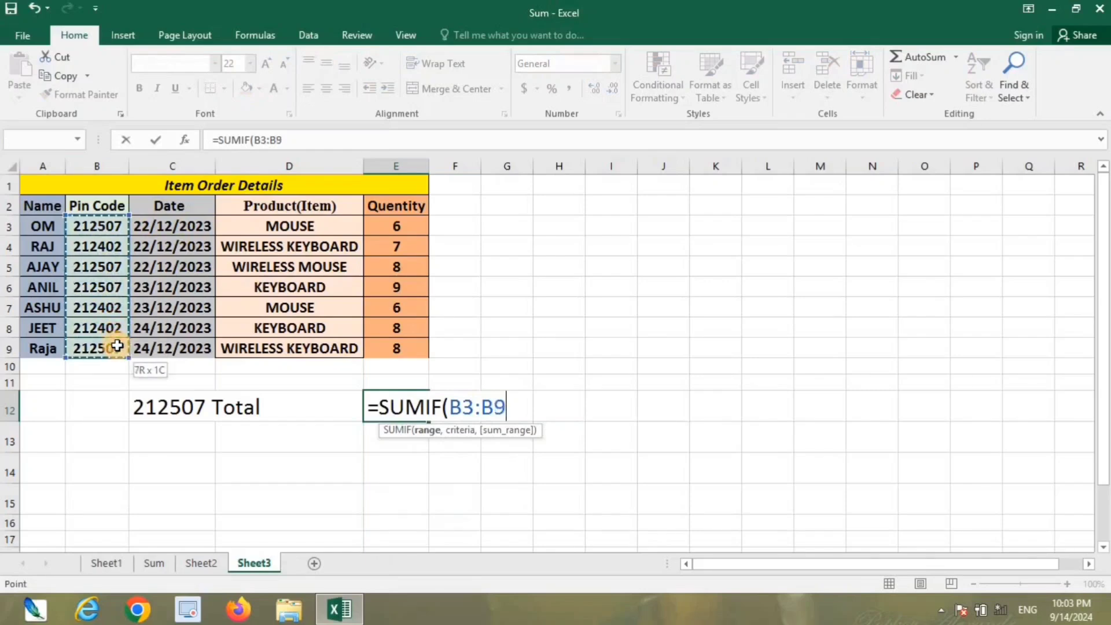
type(",")
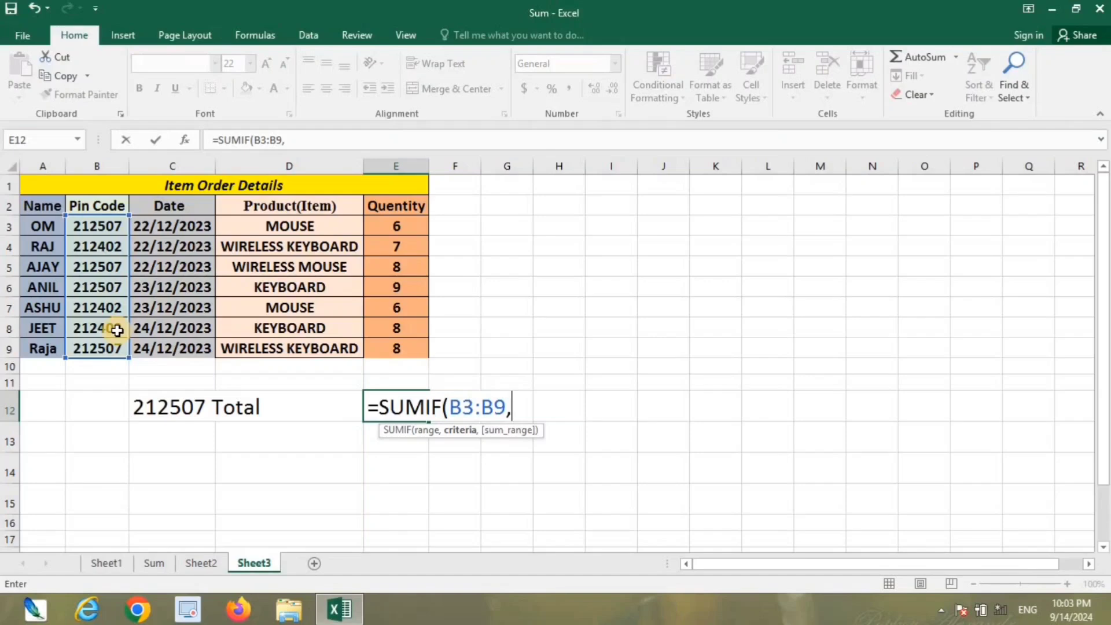
type("\"")
type("2125")
type("07")
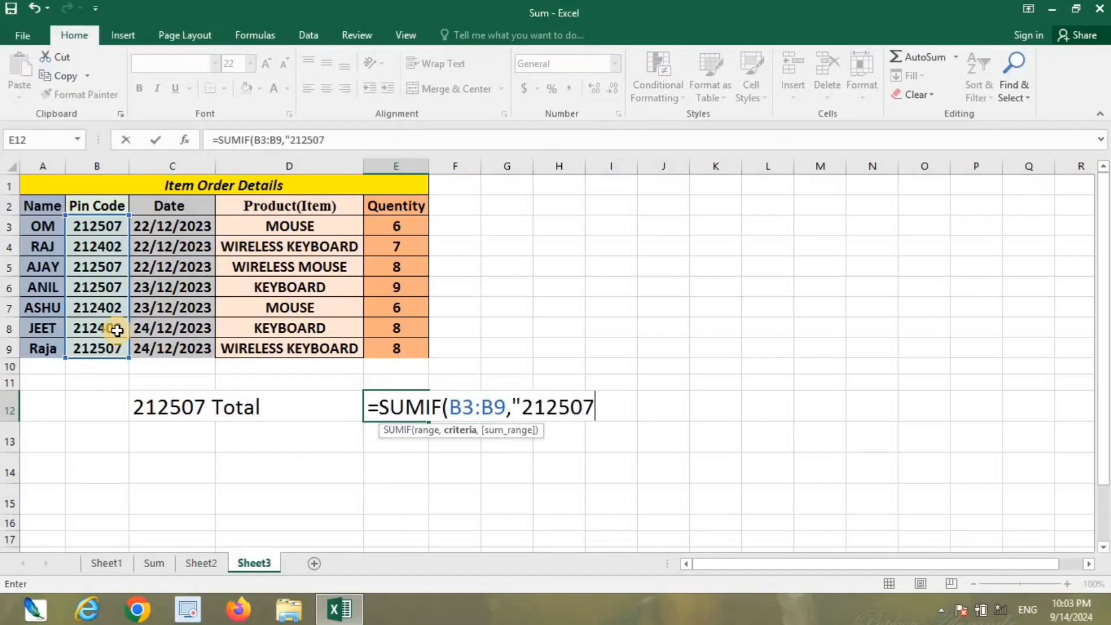
type("\"")
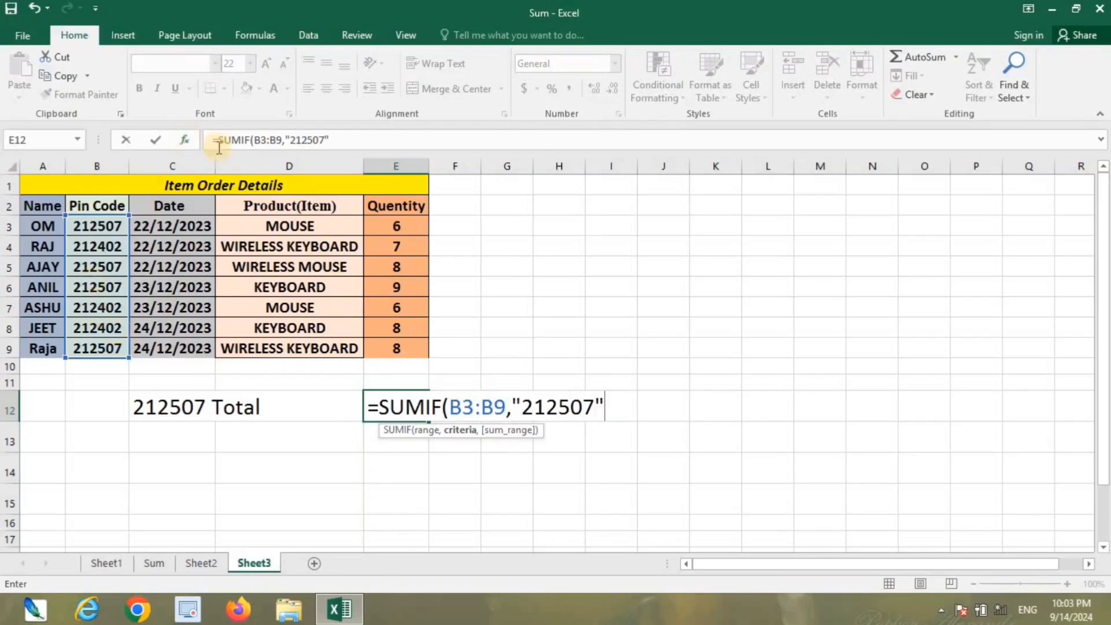
left_click(398, 229)
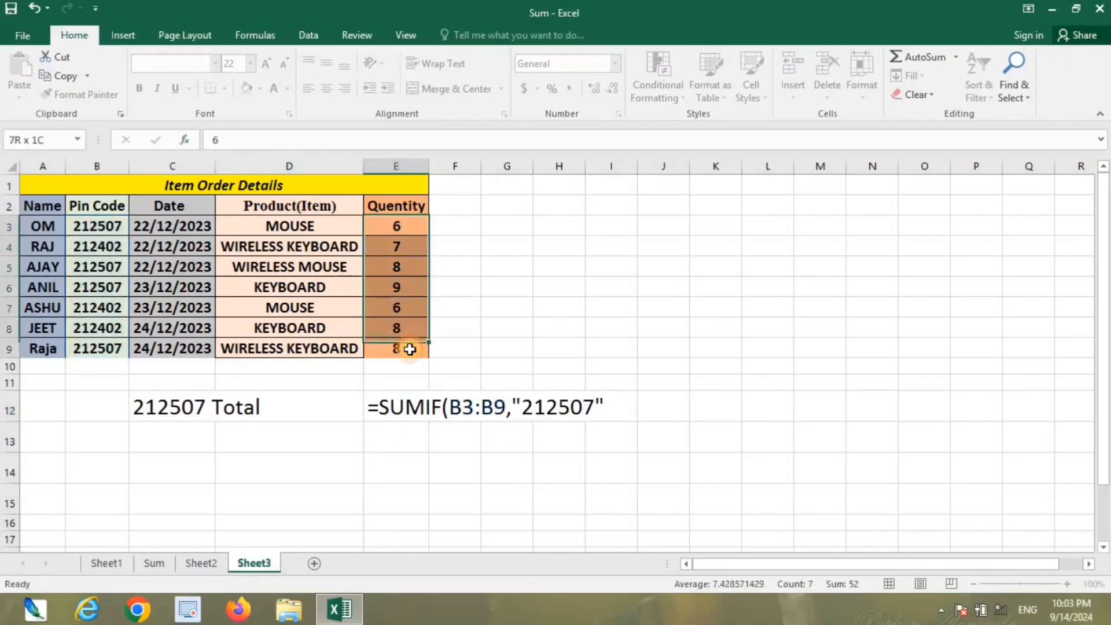
left_click_drag(409, 285, 411, 353)
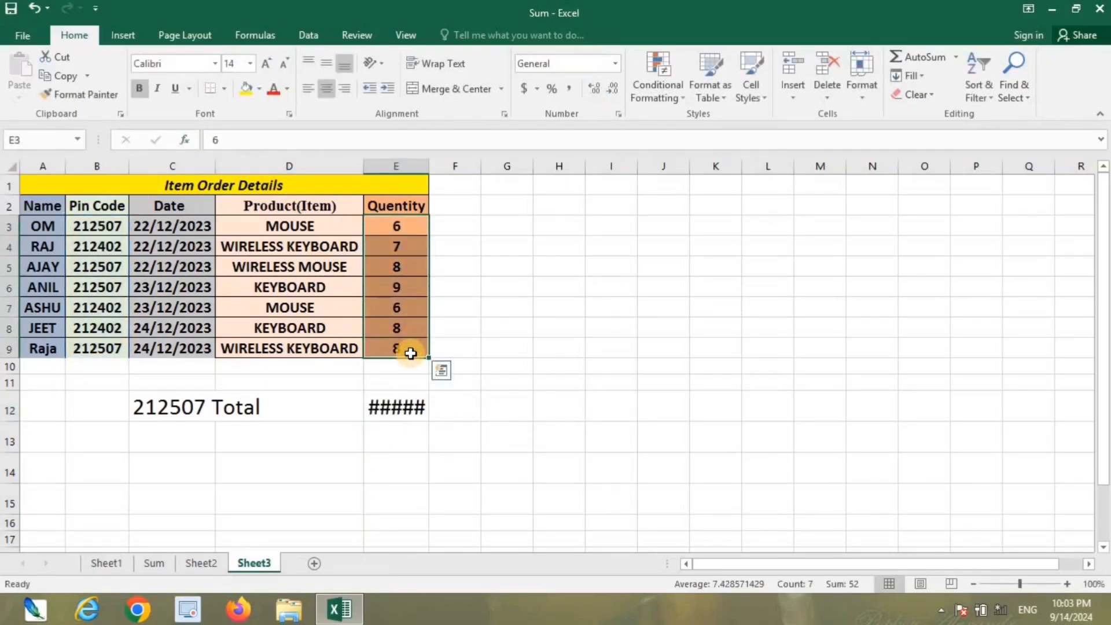
- Widen column E and complete the E12 formula with sum range E3:E9
left_click_drag(429, 166, 488, 174)
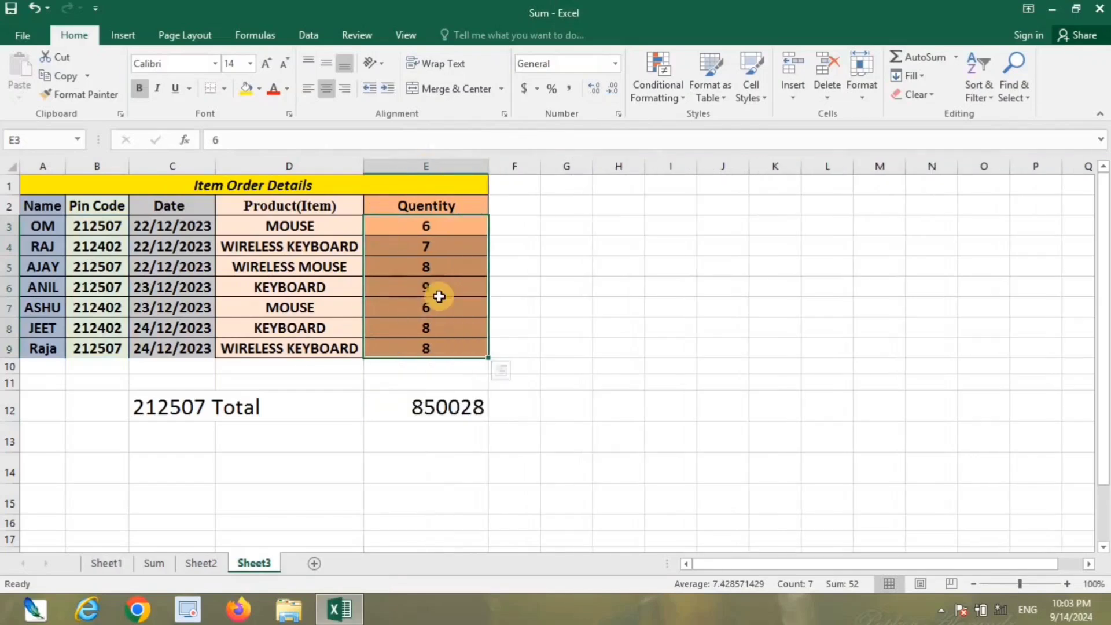
left_click(443, 407)
key("F2")
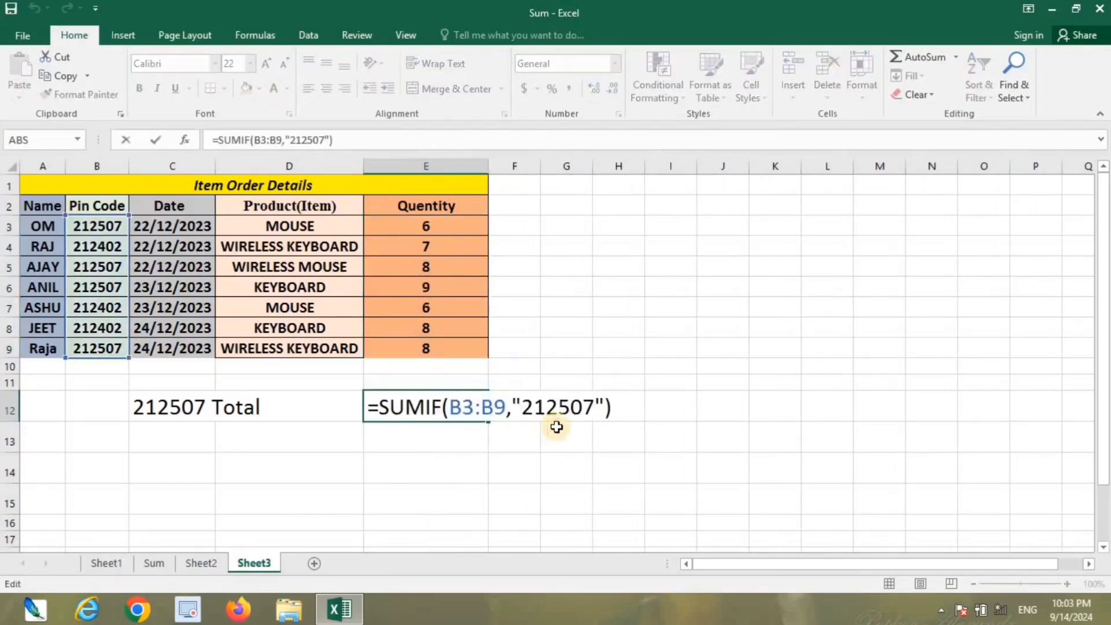
left_click(604, 408)
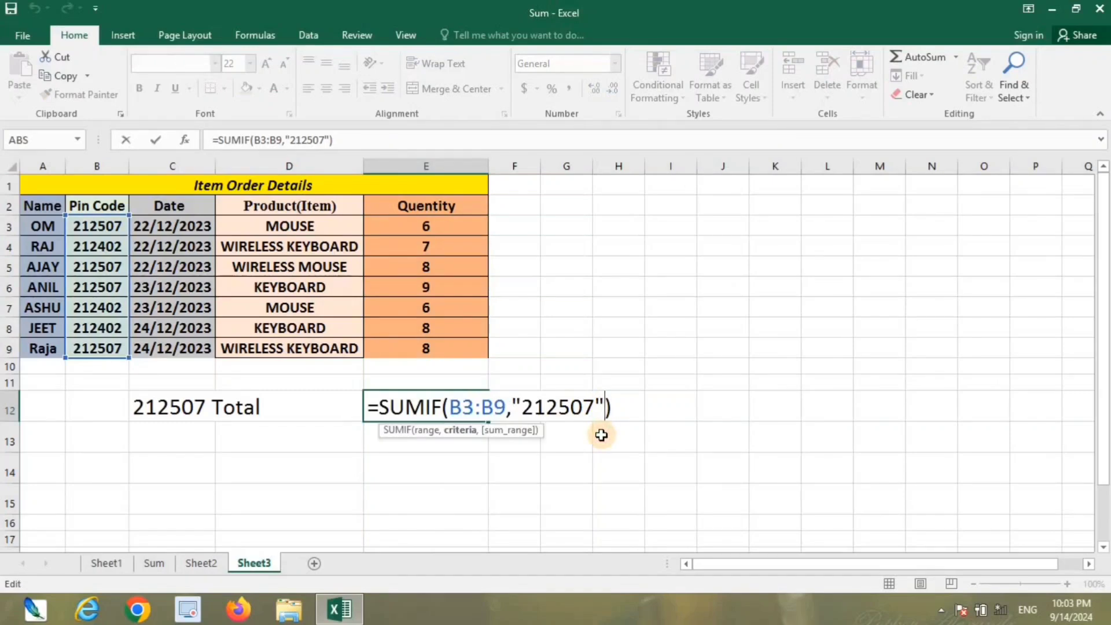
type(",")
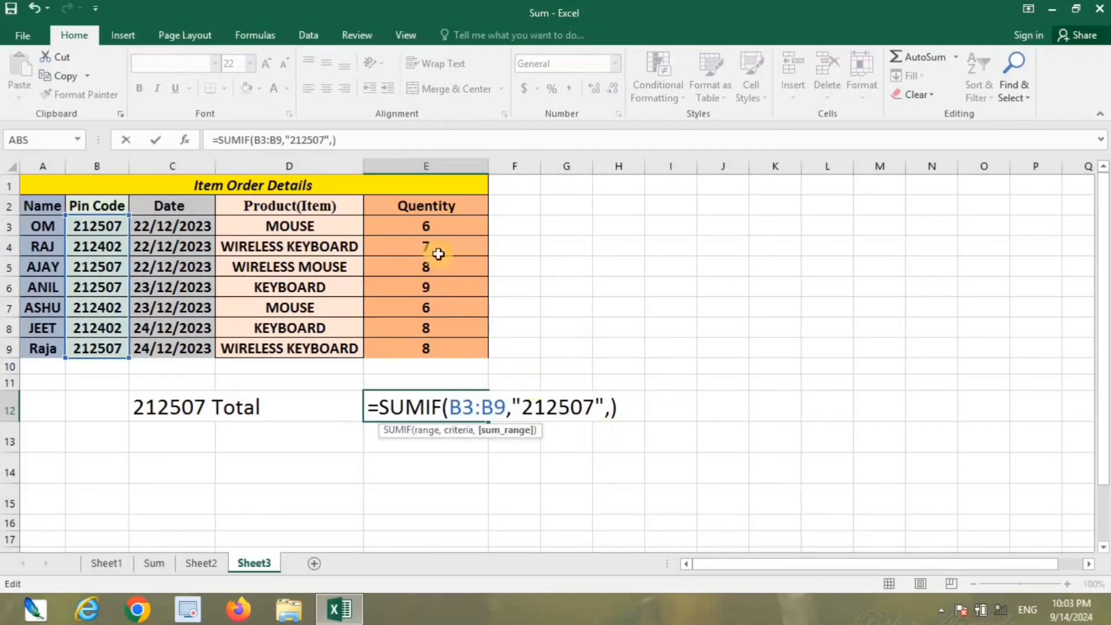
left_click_drag(426, 228, 431, 356)
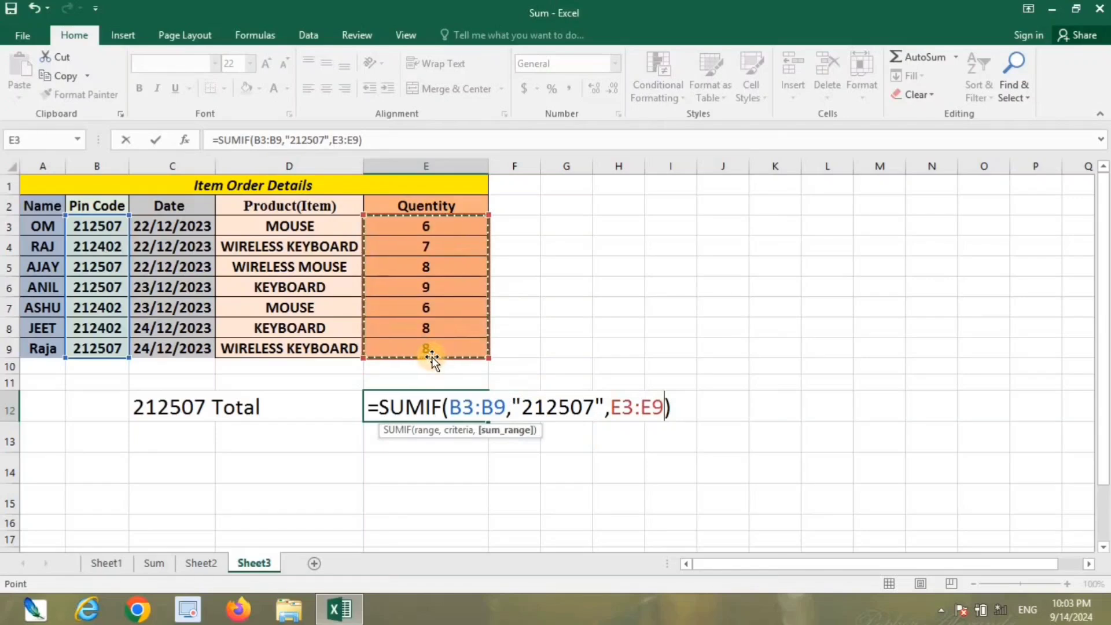
key("Return")
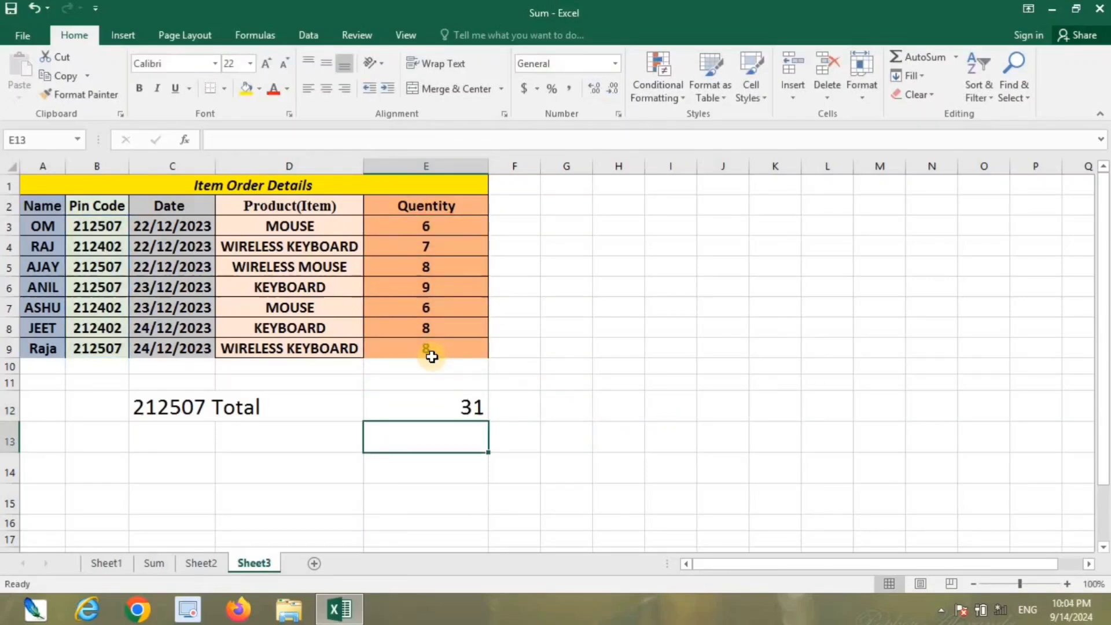
- Remove the quotes around 212507 so E12 reads =SUMIF(B3:B9,212507,E3:E9), showing 31
double_click(438, 407)
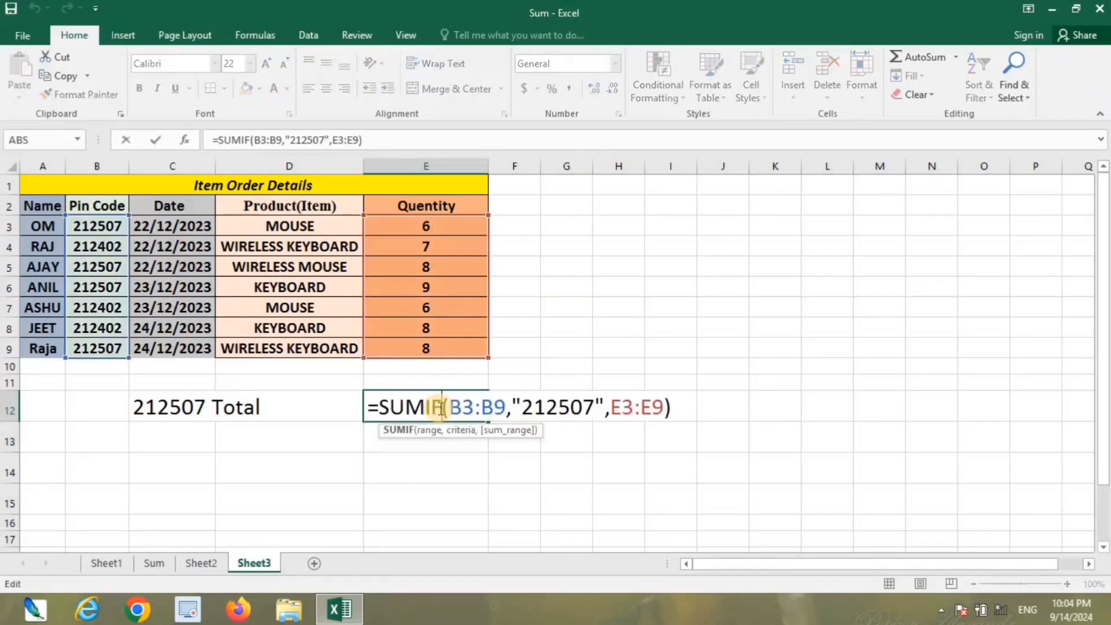
left_click(521, 407)
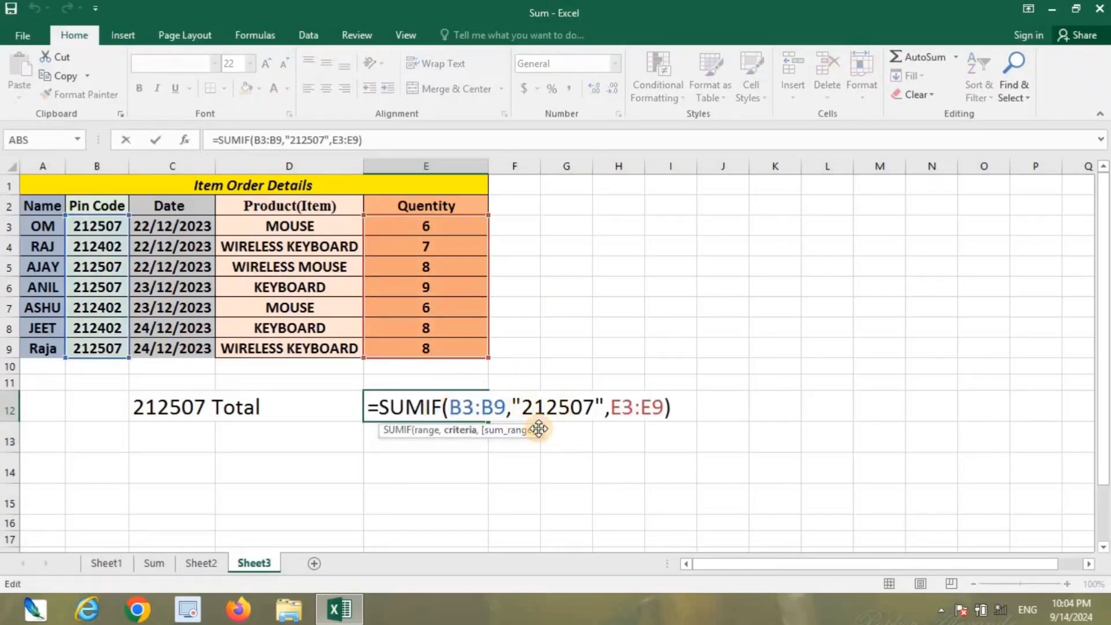
key("BackSpace")
key("Right")
key("Right")
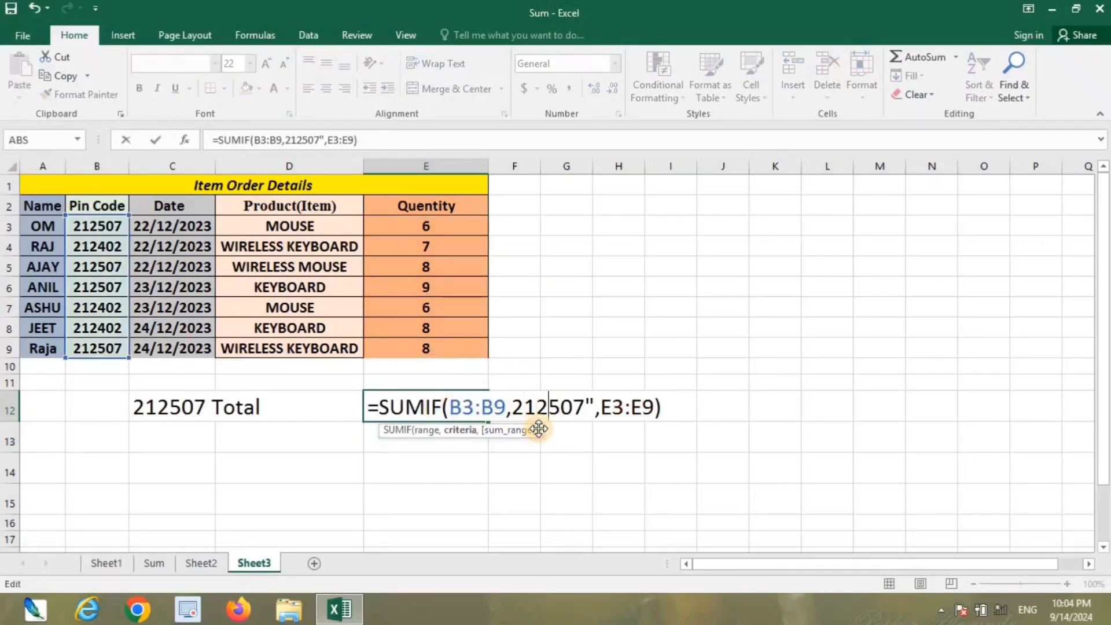
key("Right")
key("Right")
key("Right")
key("Right")
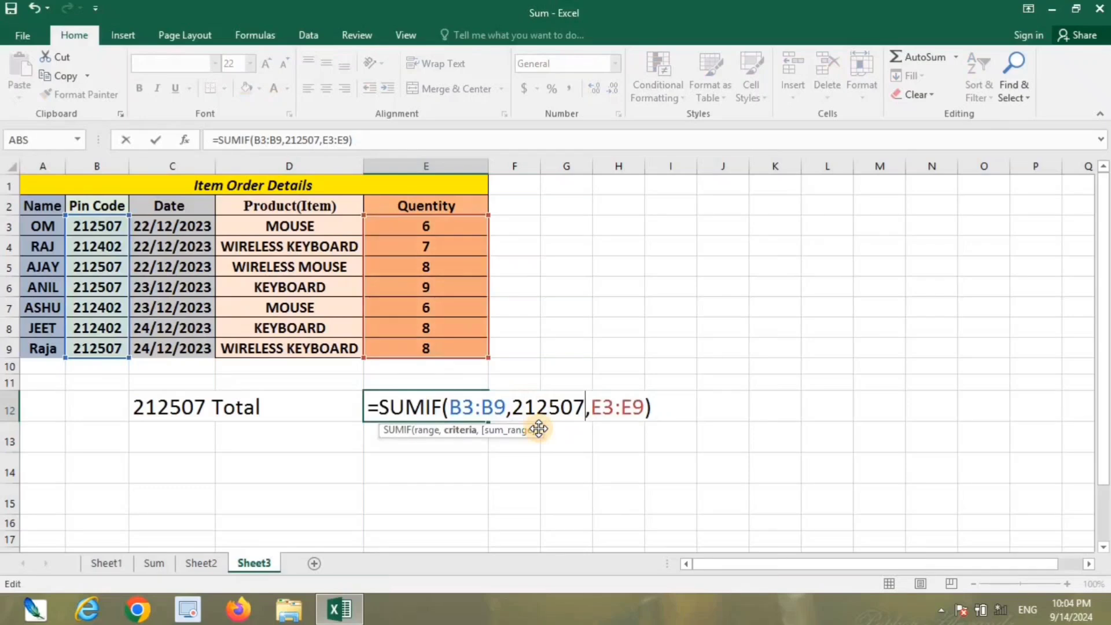
key("Return")
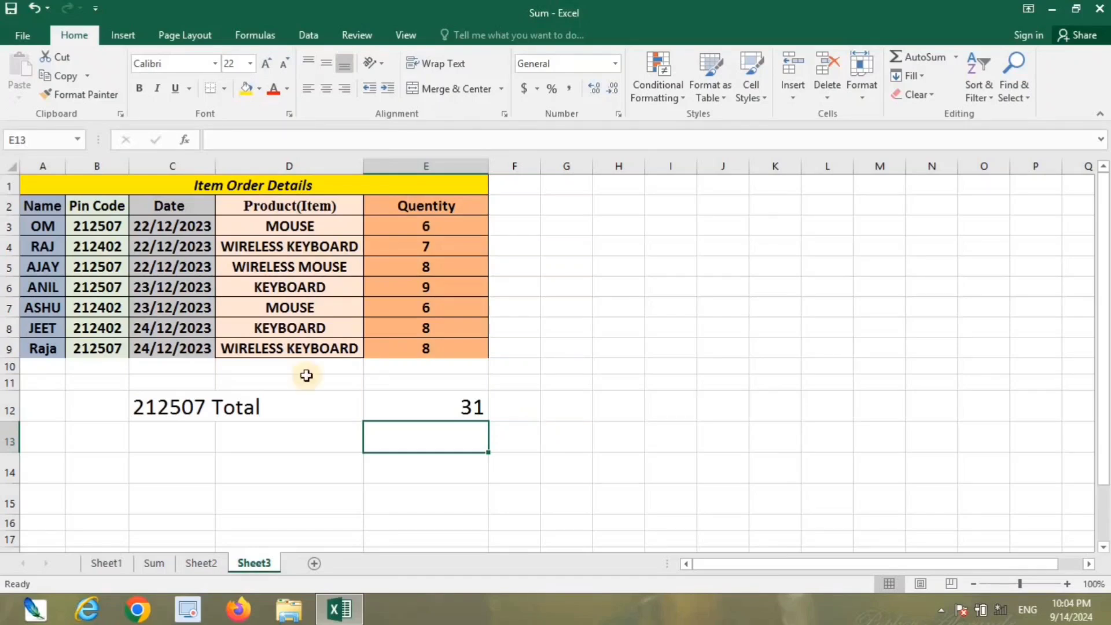
- Label cell C13 '22/12/2023 Total'
left_click(176, 434)
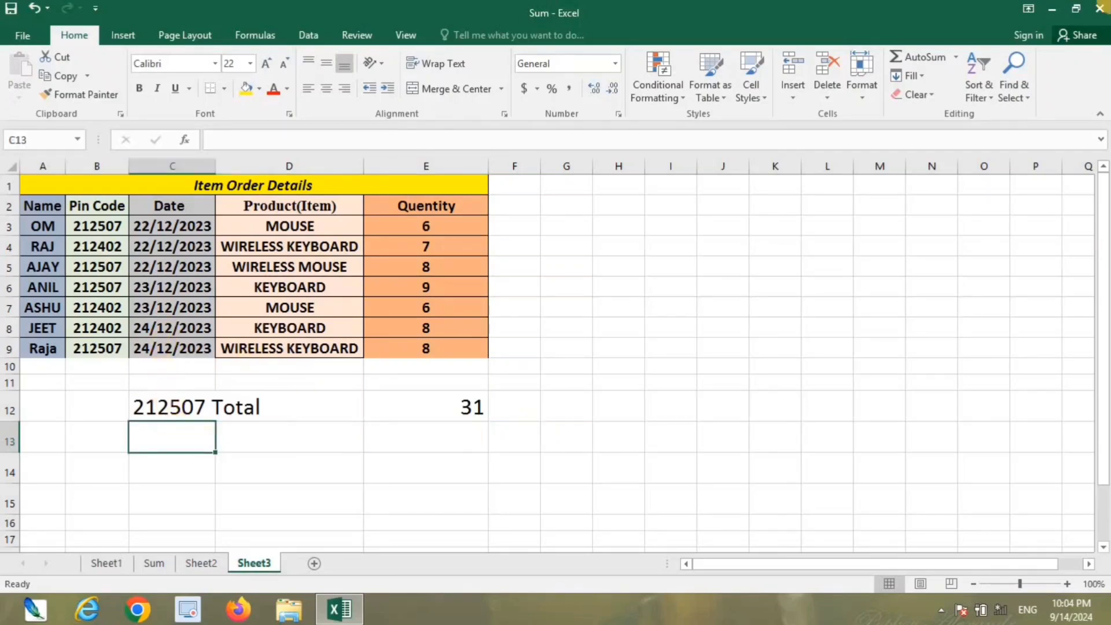
type("22")
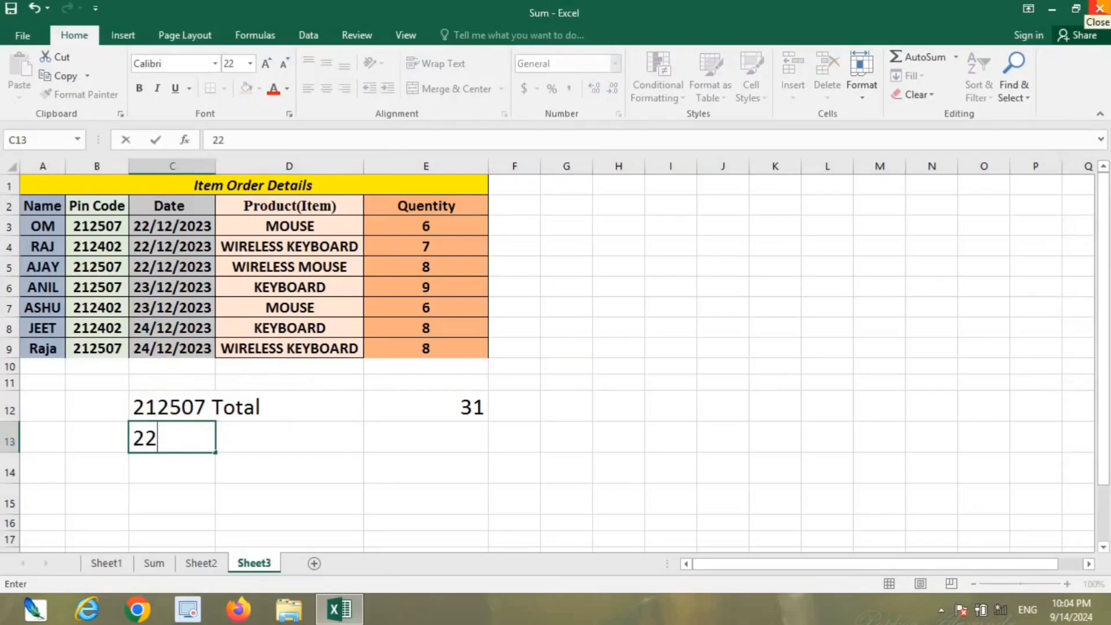
type("/12/2")
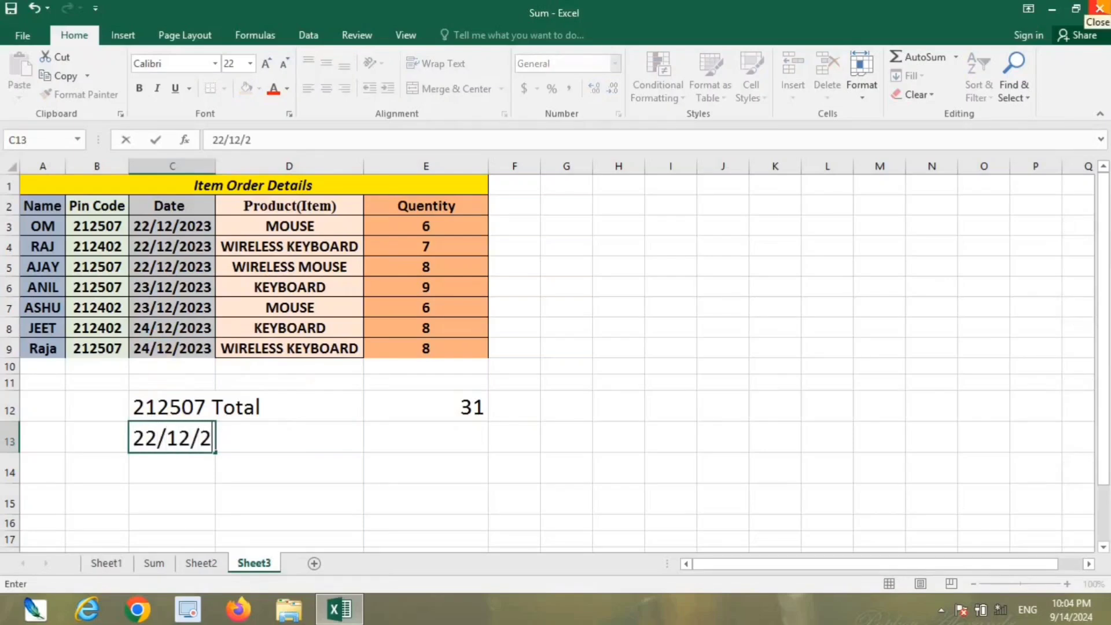
type("023t")
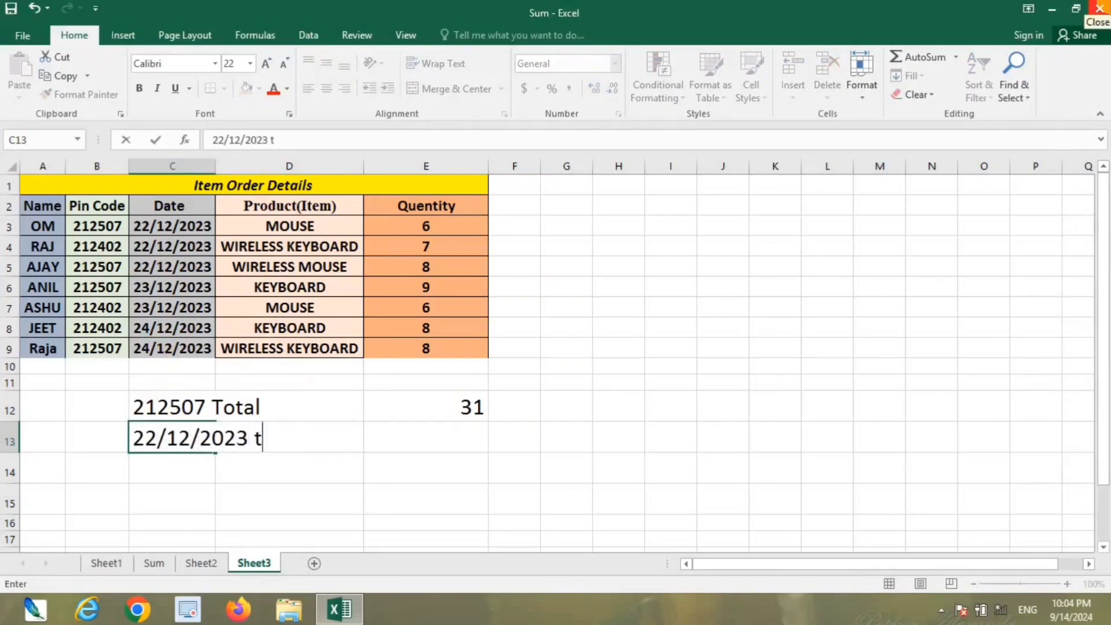
type("o")
key("BackSpace")
key("BackSpace")
type("T")
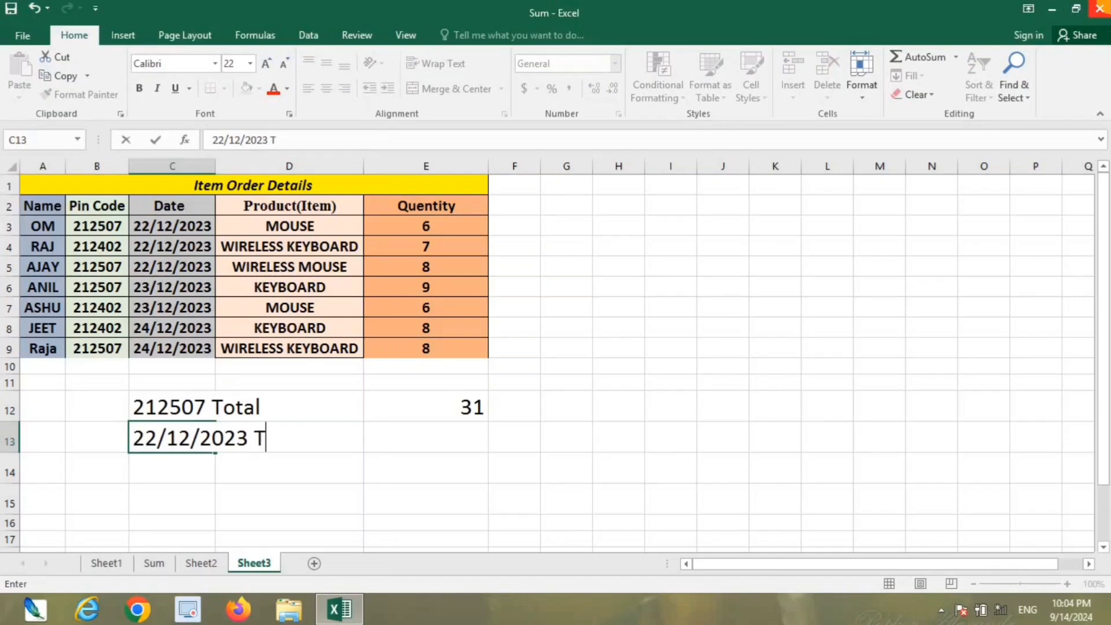
type("otal")
key("Tab")
- Enter =SUMIF(C3:C9,22/12/2023,E3:E9) in E13 to total the Quantity values by date
left_click(426, 437)
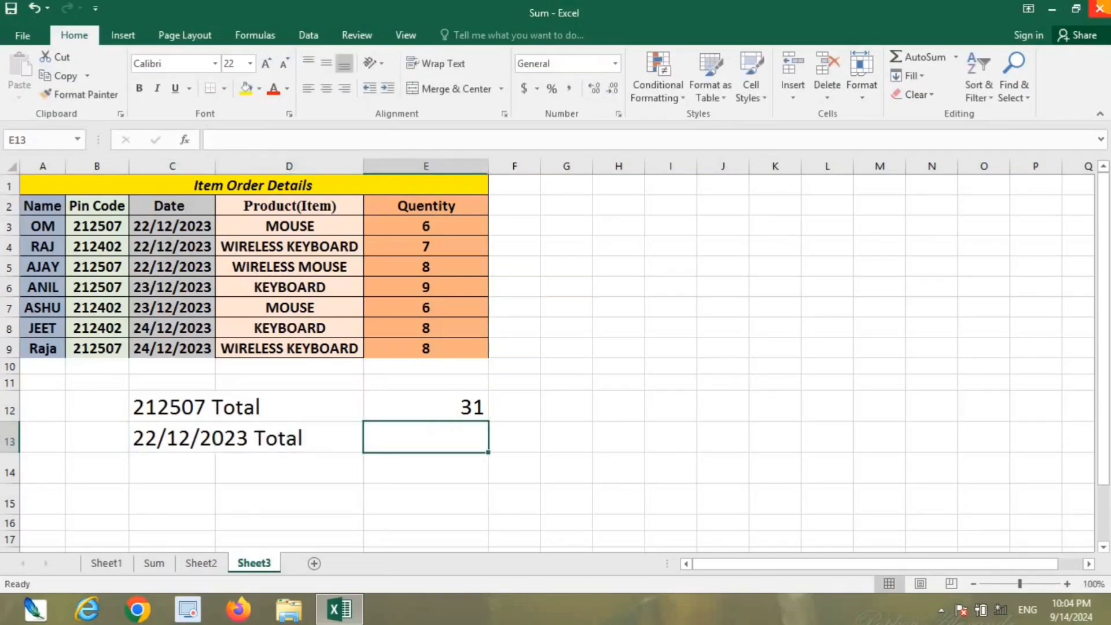
type("=us")
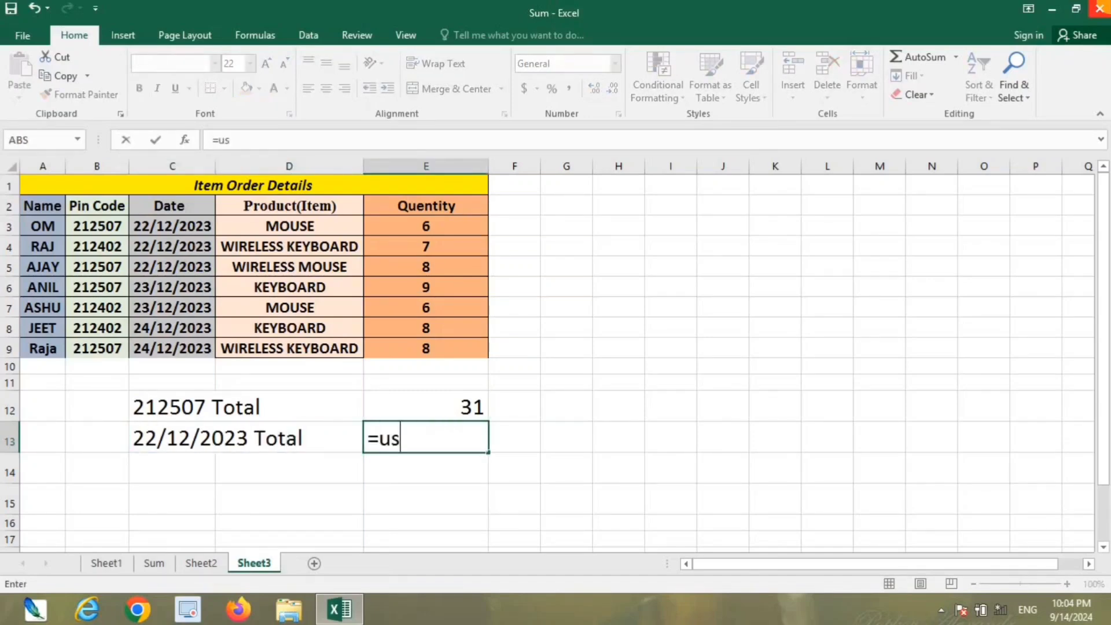
key("BackSpace")
key("BackSpace")
type("sum")
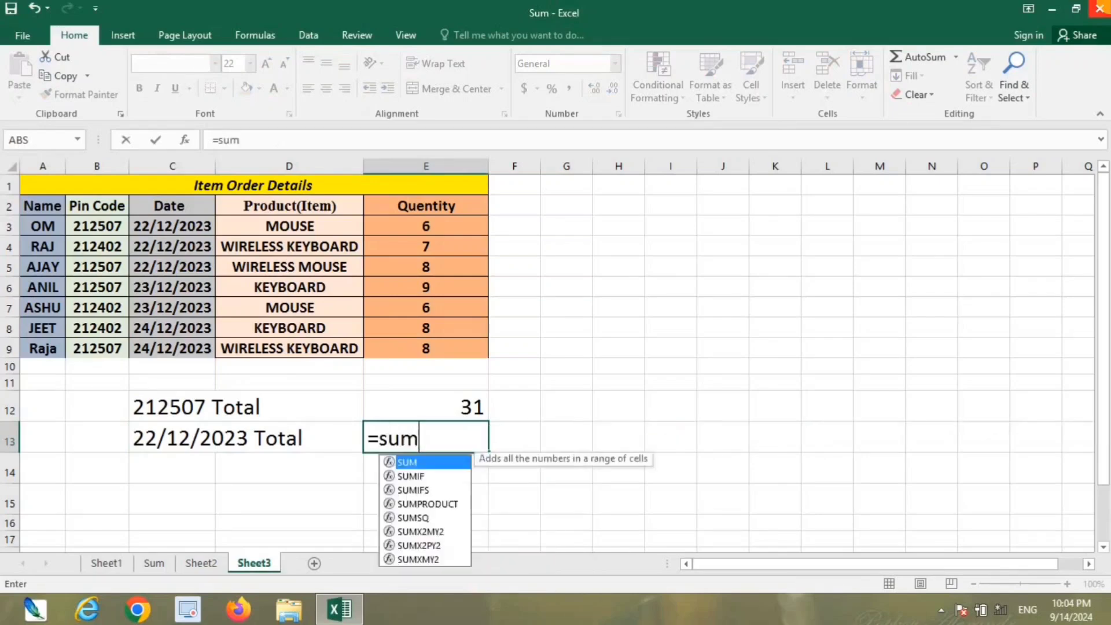
type("if")
key("Tab")
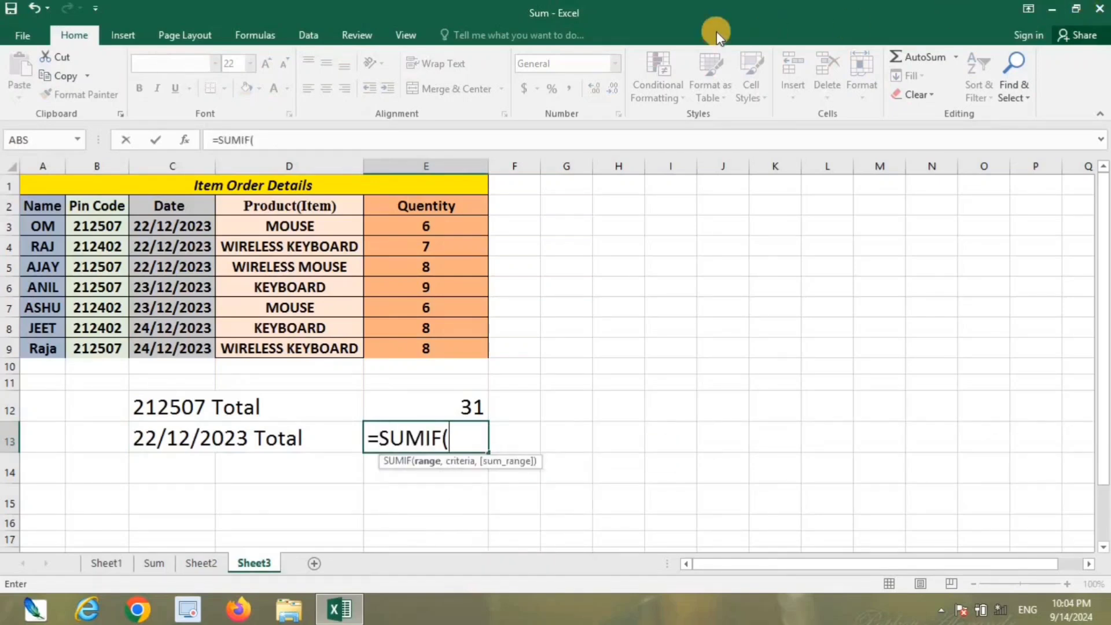
left_click_drag(174, 226, 190, 343)
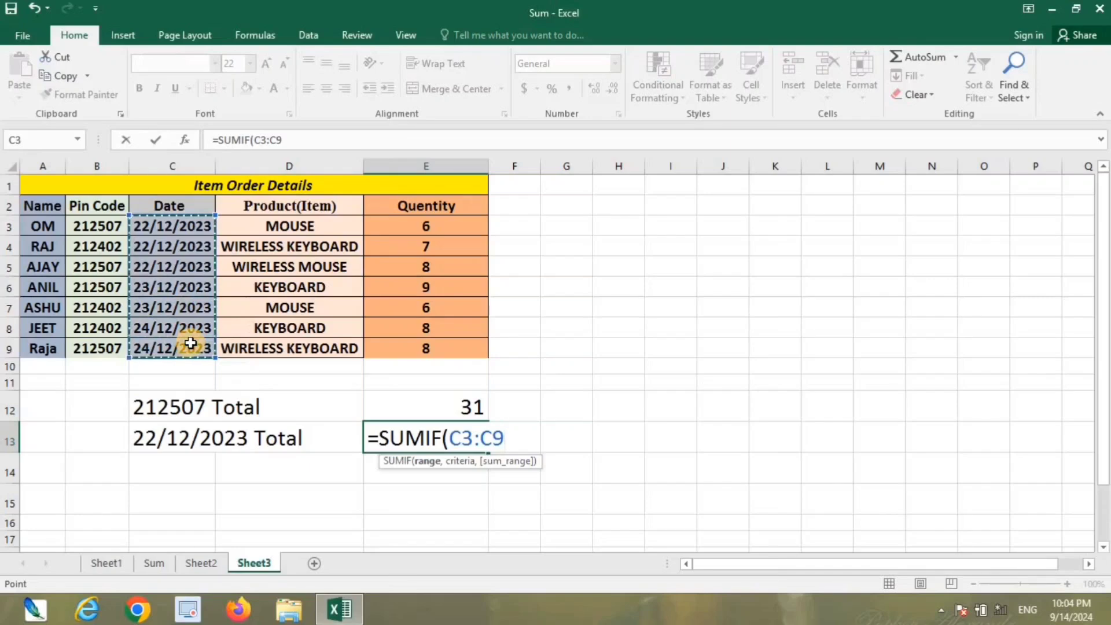
type(",")
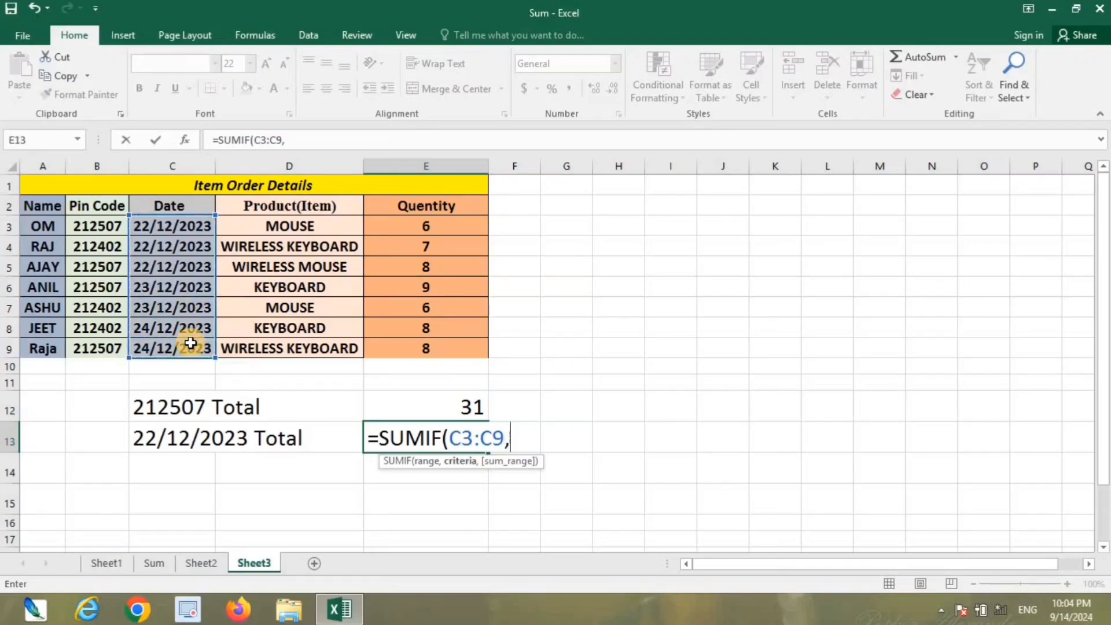
type("22/")
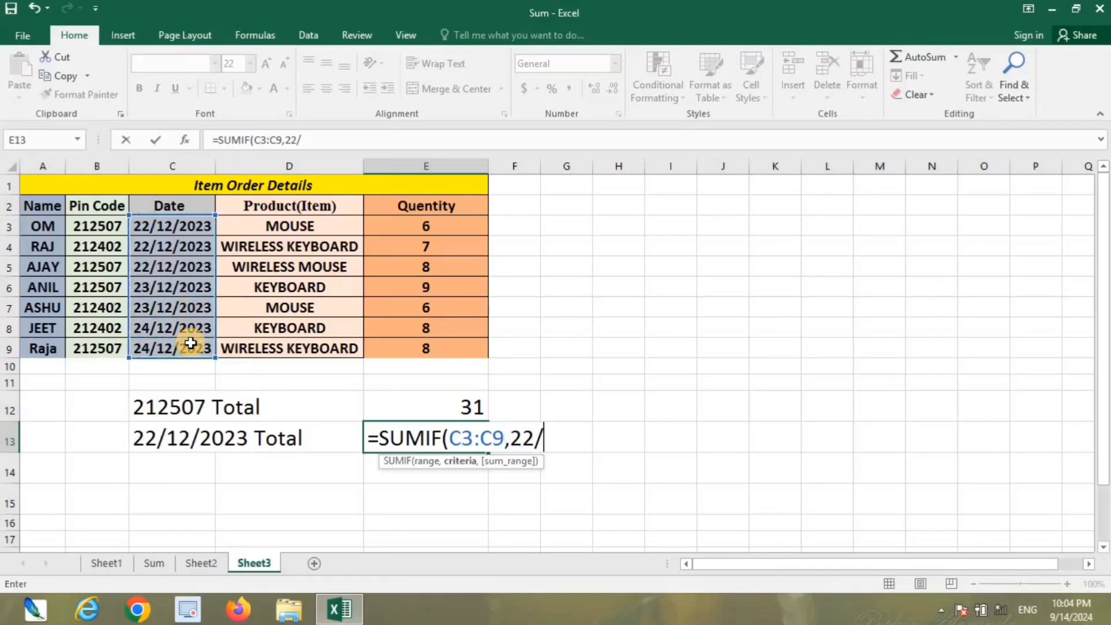
type("12/2023")
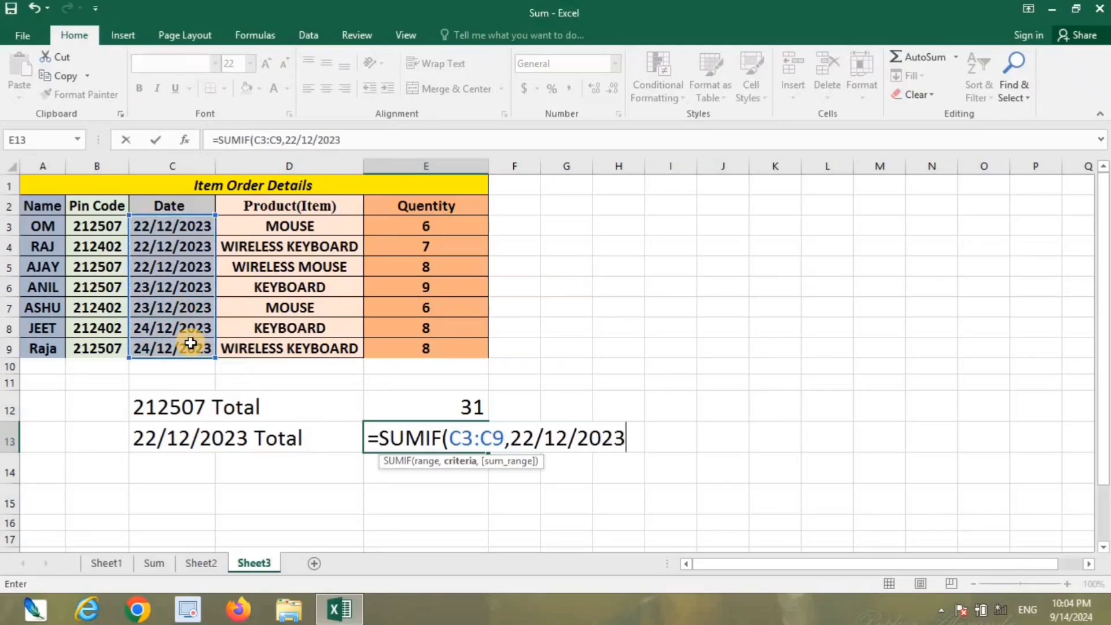
type(",")
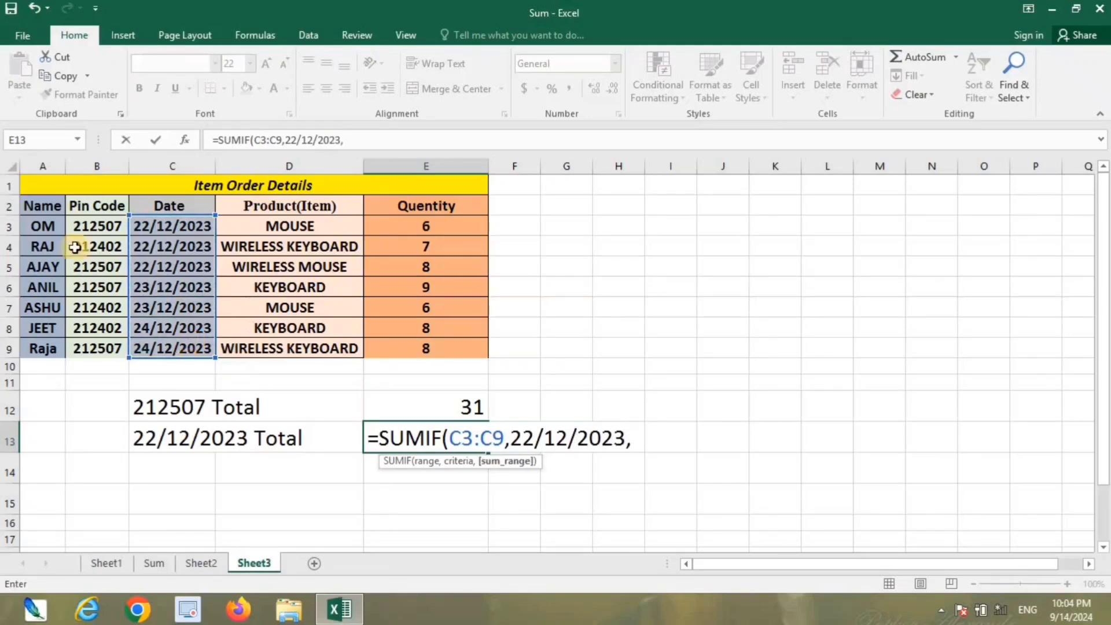
left_click_drag(445, 227, 450, 350)
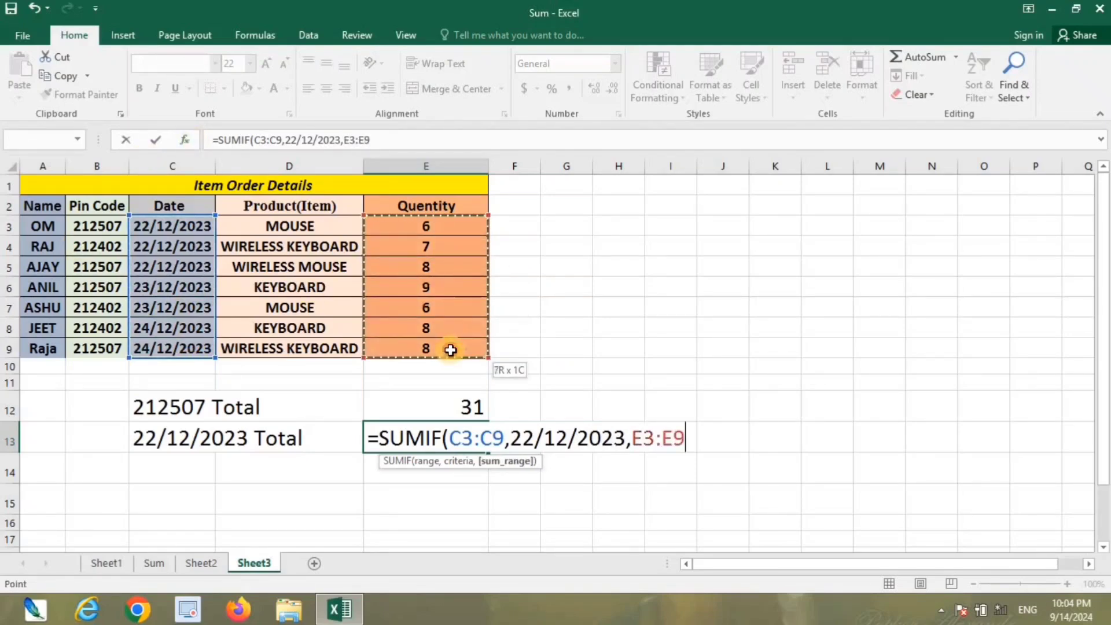
type(")")
key("Return")
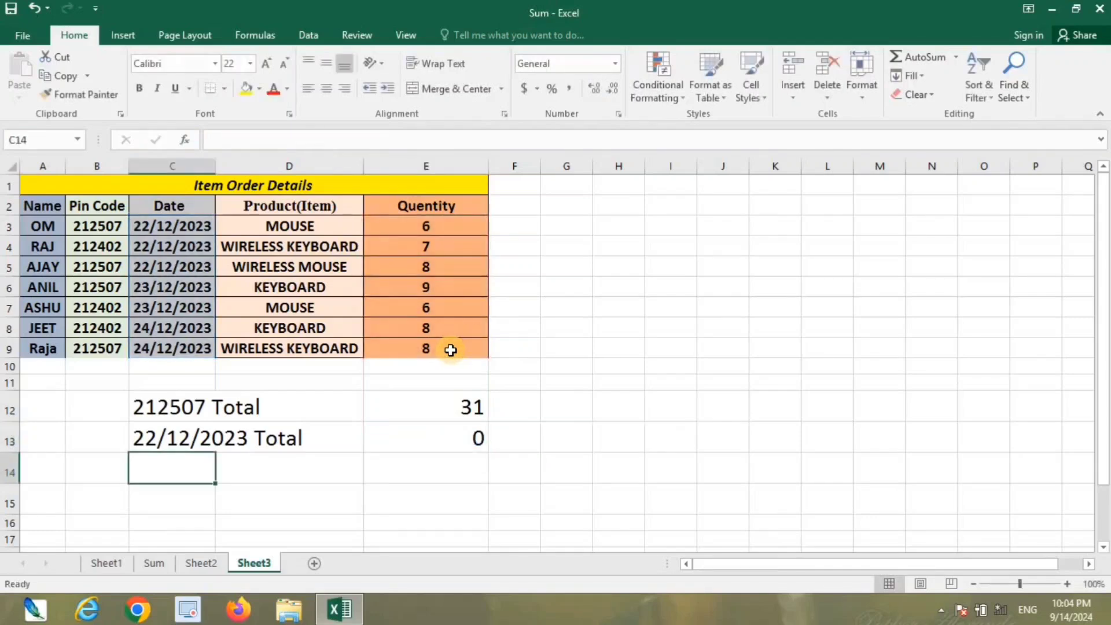
- Put quotes around the date so E13 uses "22/12/2023" and returns 21
double_click(452, 437)
left_click(512, 438)
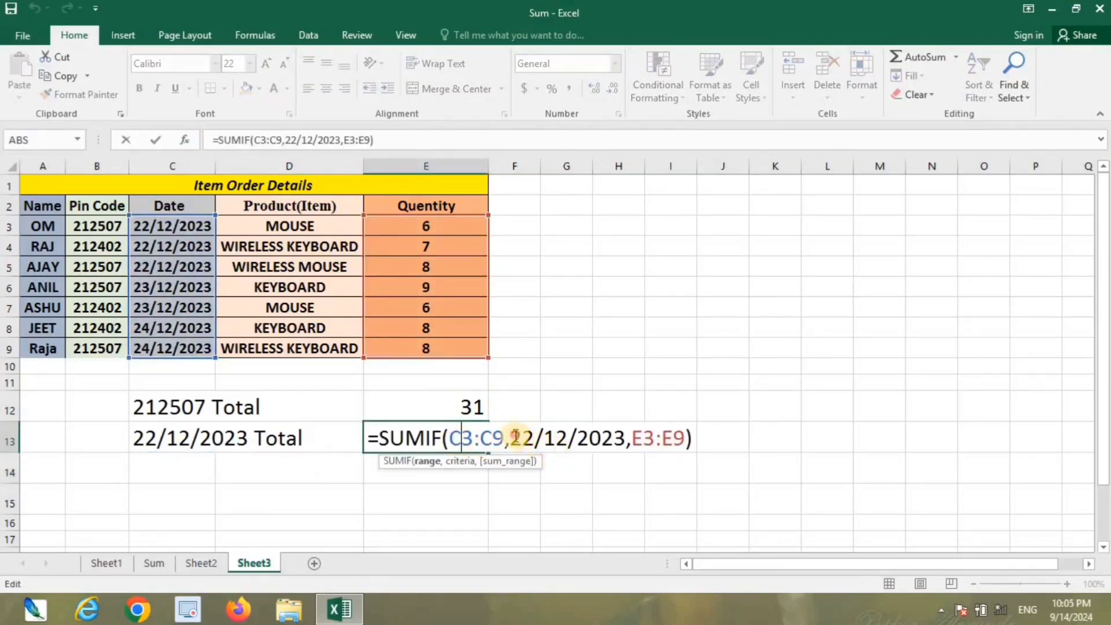
type("\"")
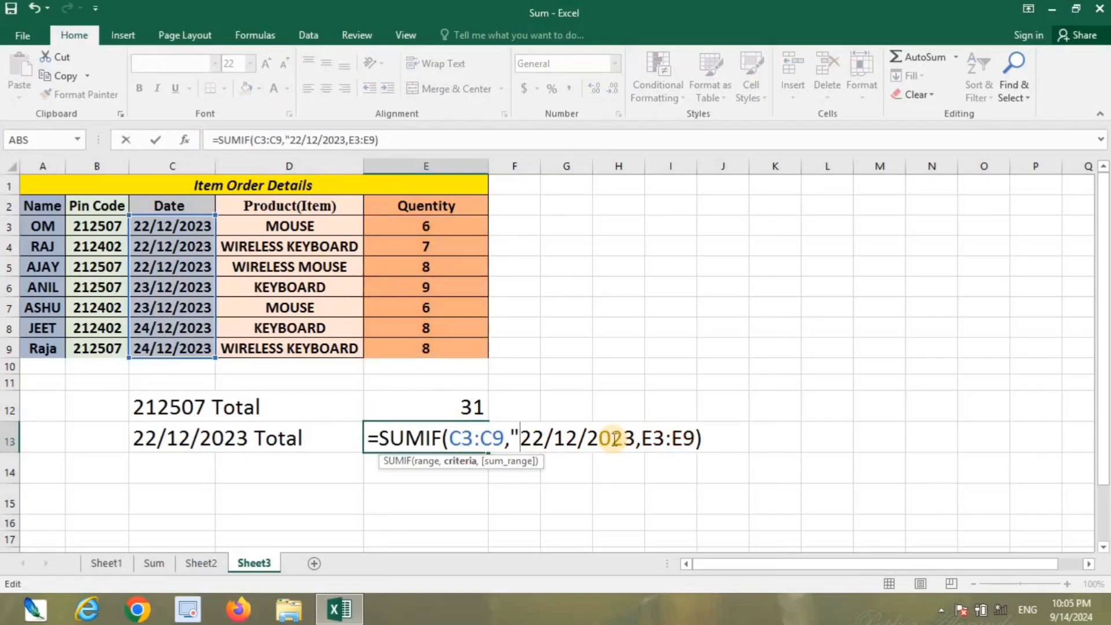
key("Right")
key("Right")
key("Right")
key("Right")
key("Right")
key("Right")
key("Right")
key("Right")
key("Right")
key("Right")
type("\"")
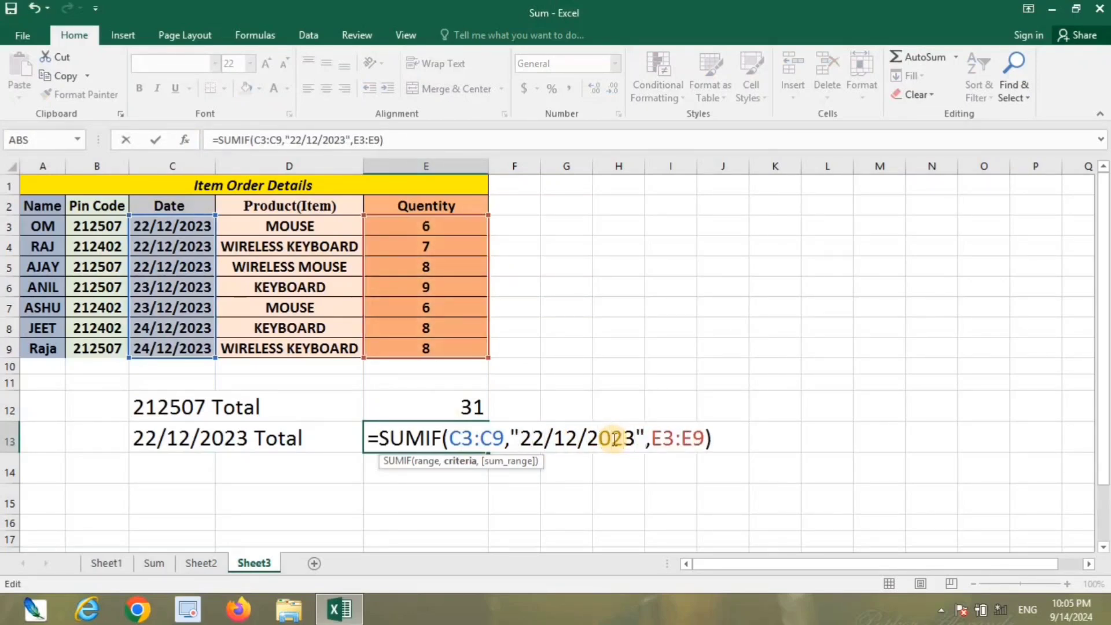
key("Return")
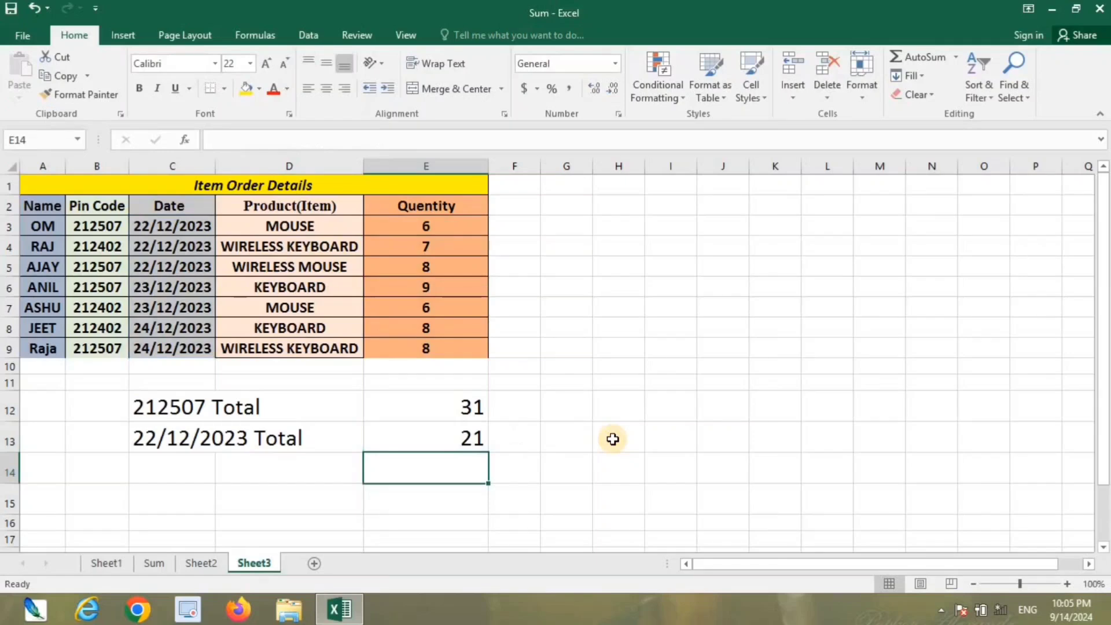
- Change E13's criterion to ">22/12/2023"
double_click(437, 438)
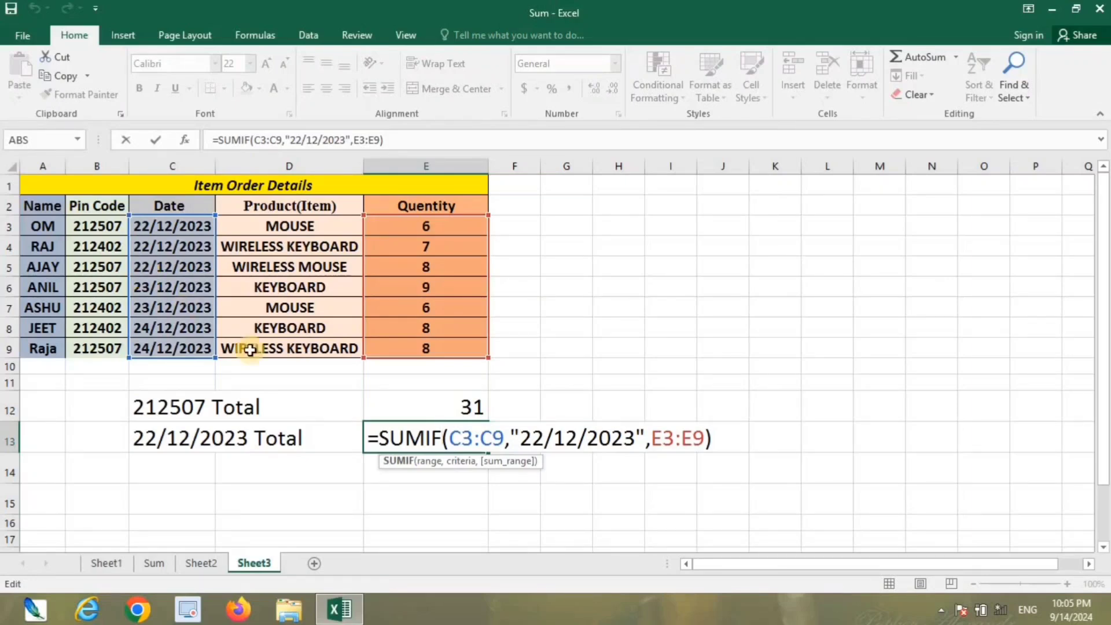
left_click(519, 438)
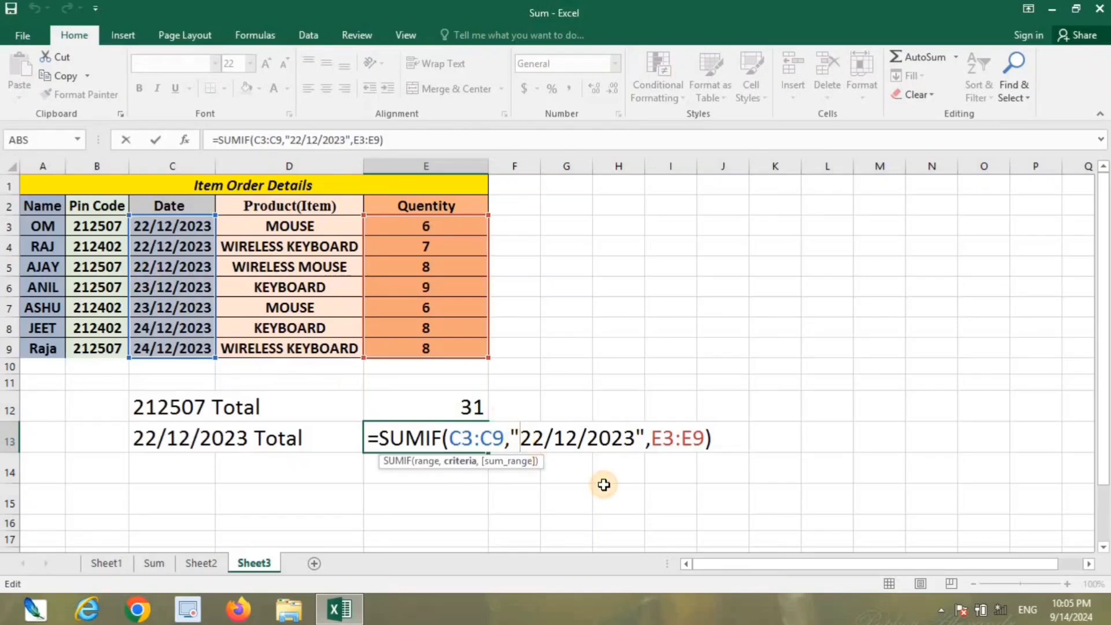
type(">")
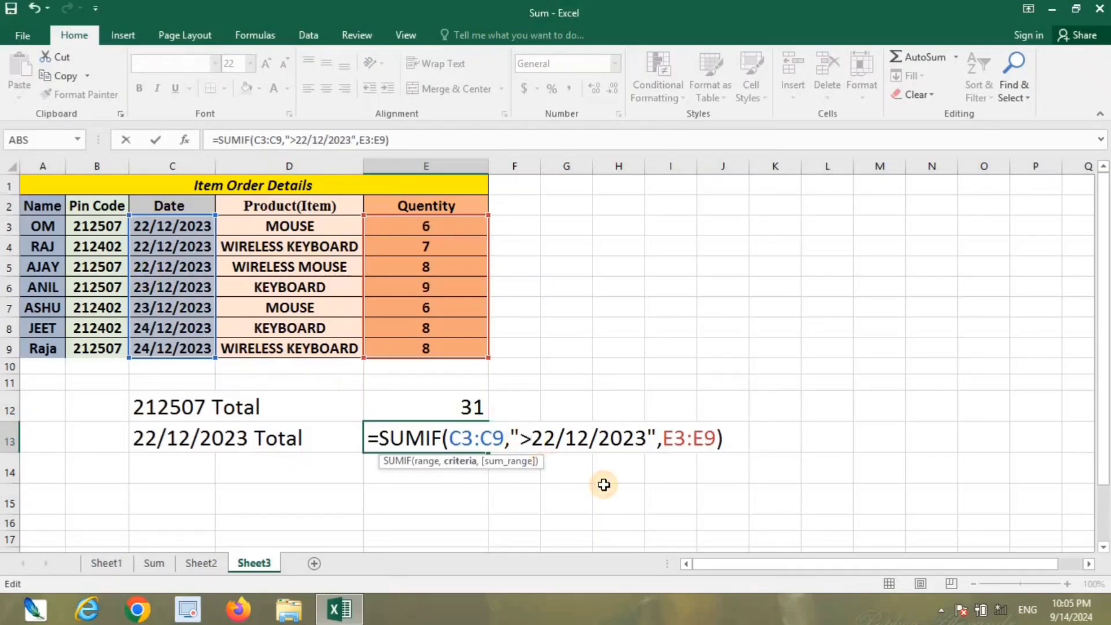
key("Return")
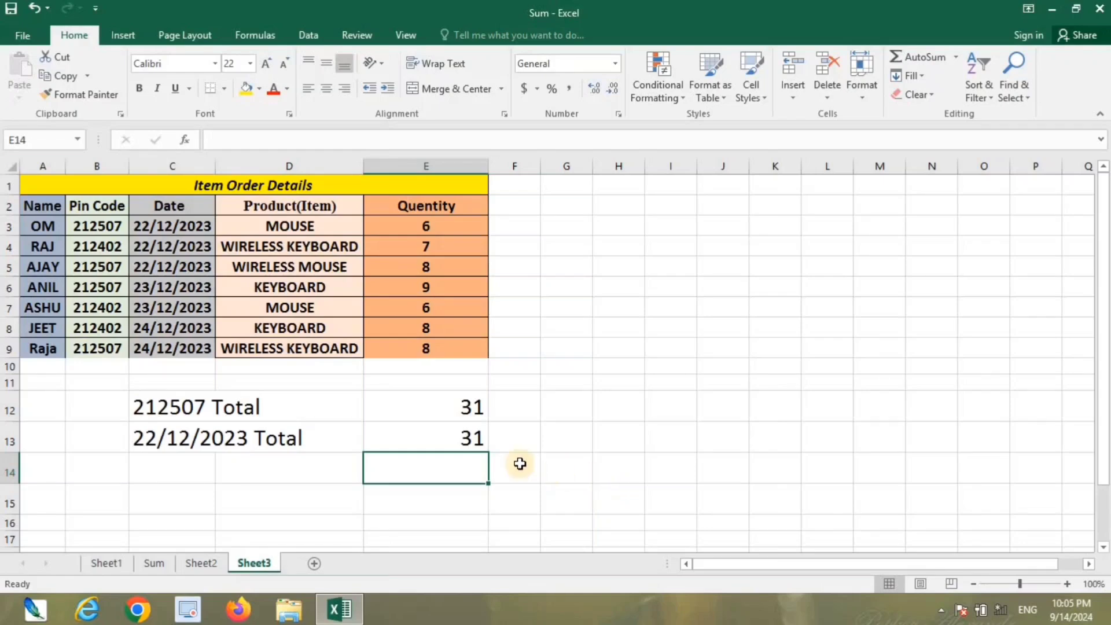
- Switch E13's criterion to "<22/12/2023"
double_click(460, 438)
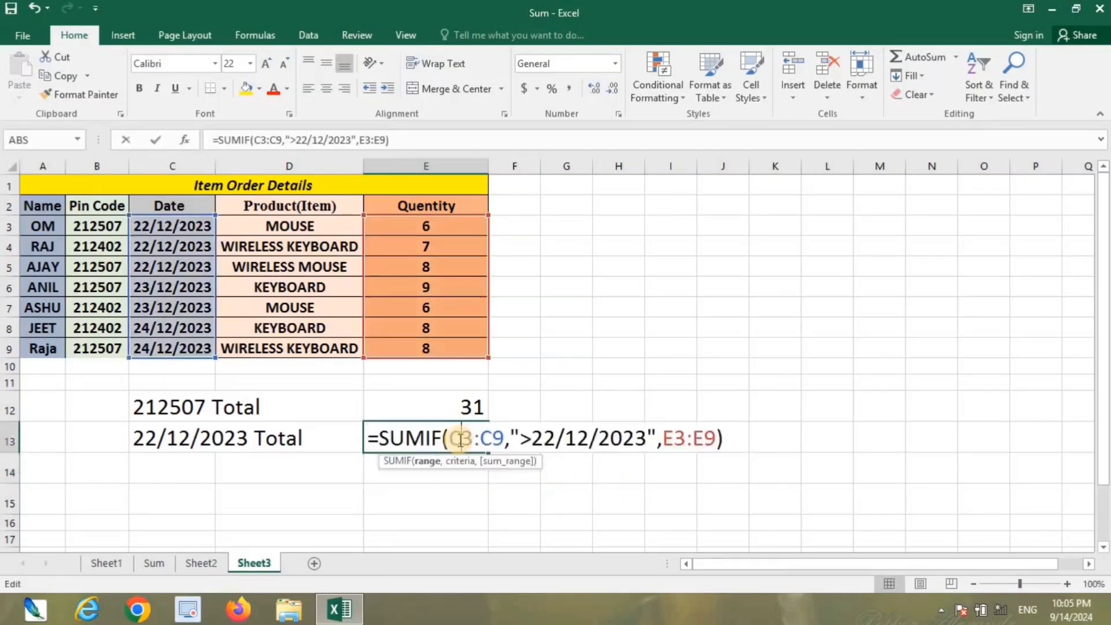
left_click(531, 438)
key("BackSpace")
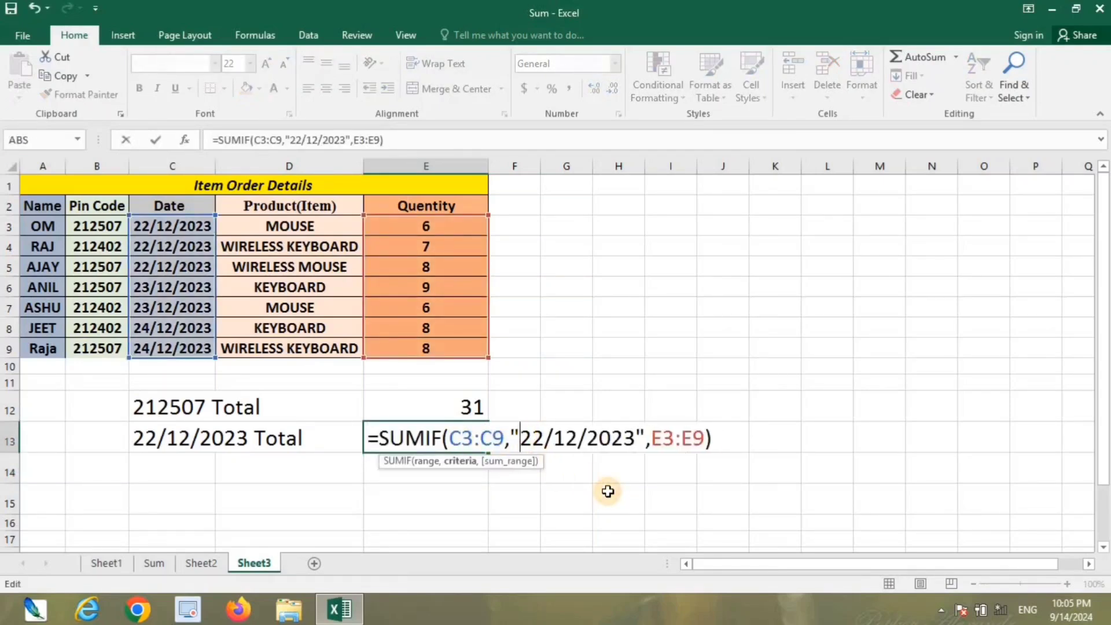
type("<")
key("Return")
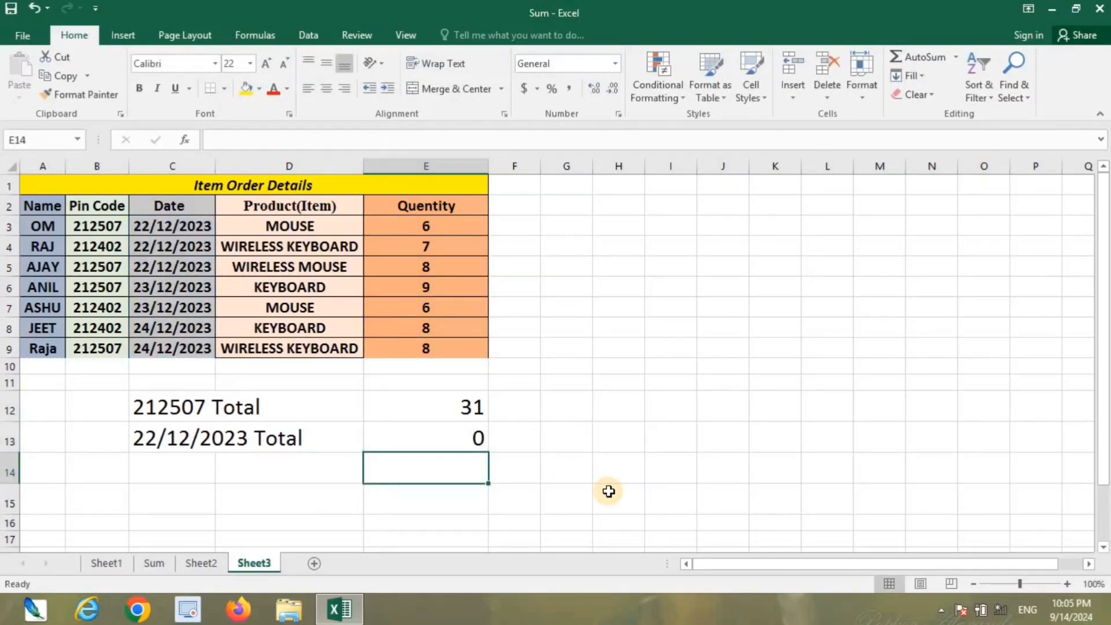
- Change the criterion date to give "<23/12/2023"
left_click(458, 442)
double_click(459, 442)
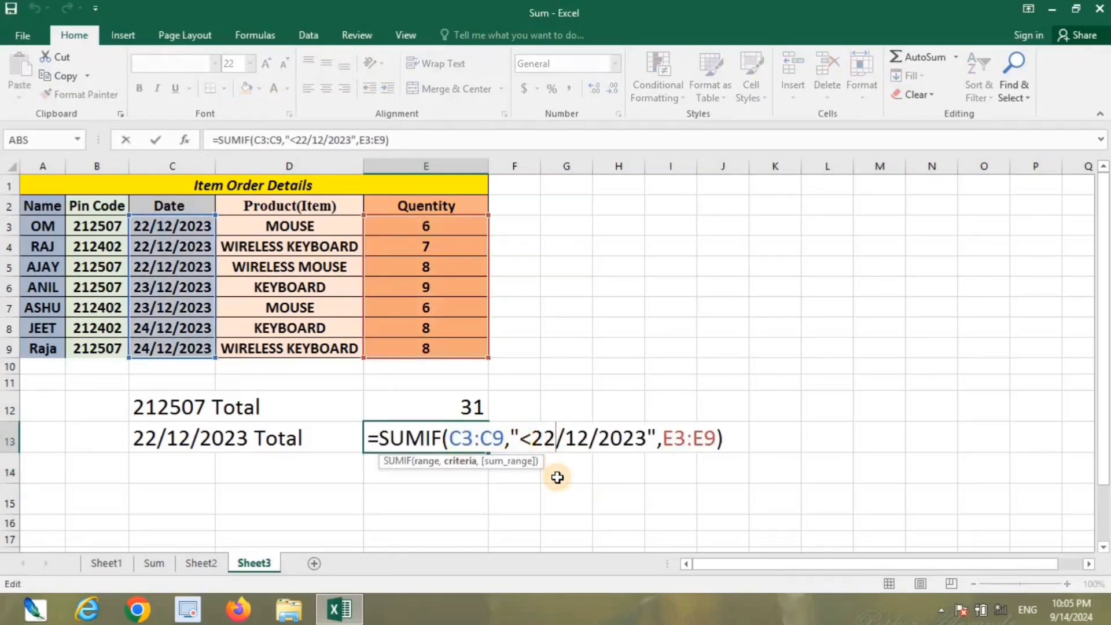
key("BackSpace")
type("3")
key("Return")
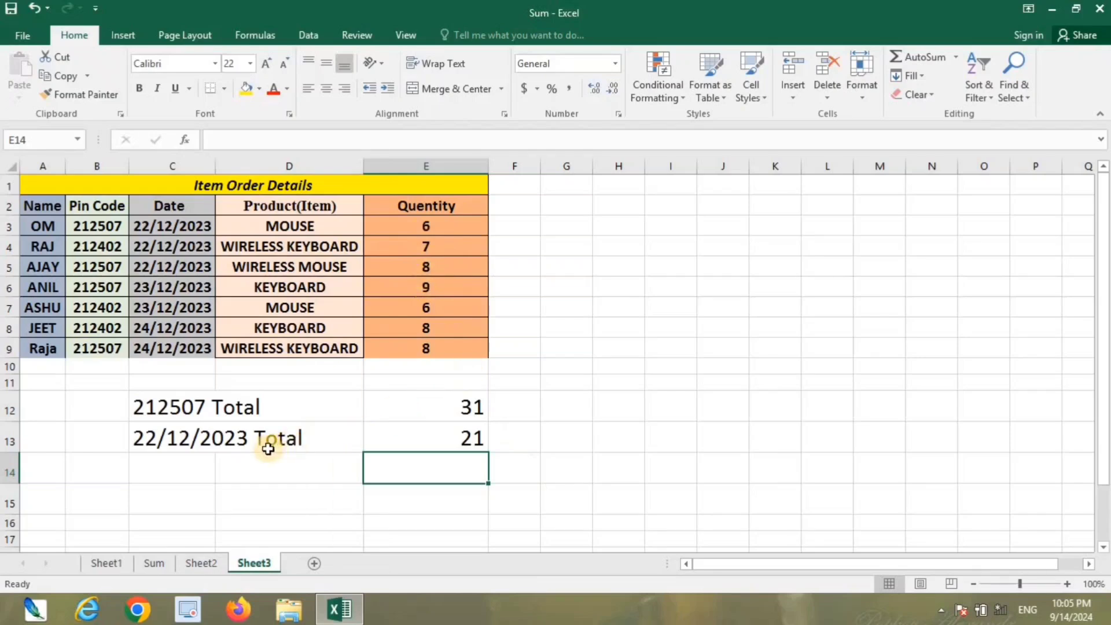
- Set E13's criterion to ">=23/12/2023", making the total 31
double_click(426, 438)
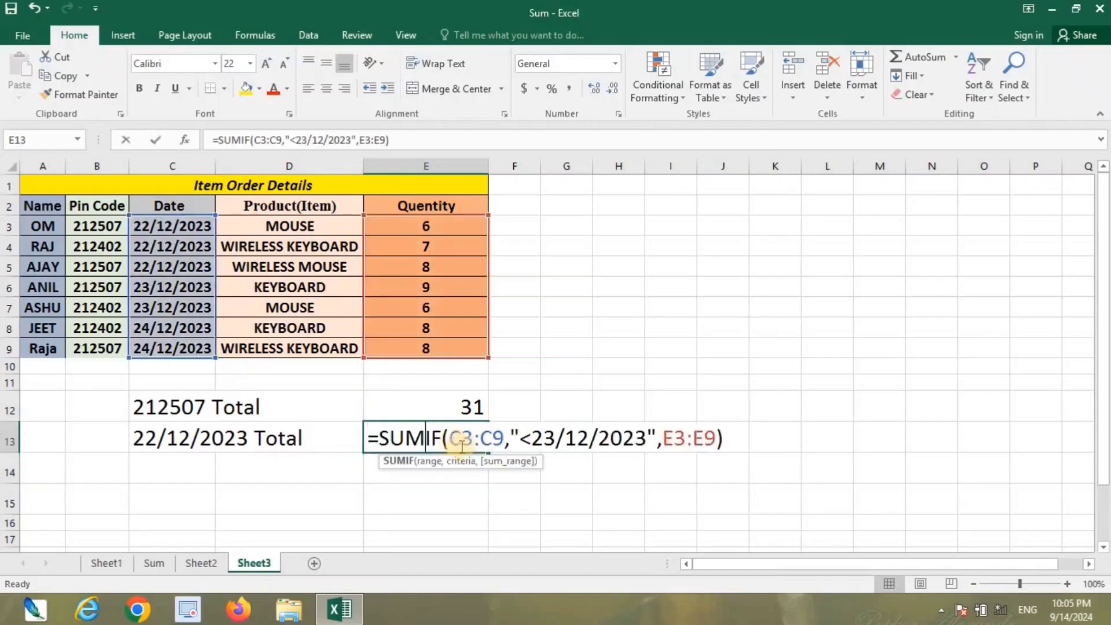
left_click(531, 438)
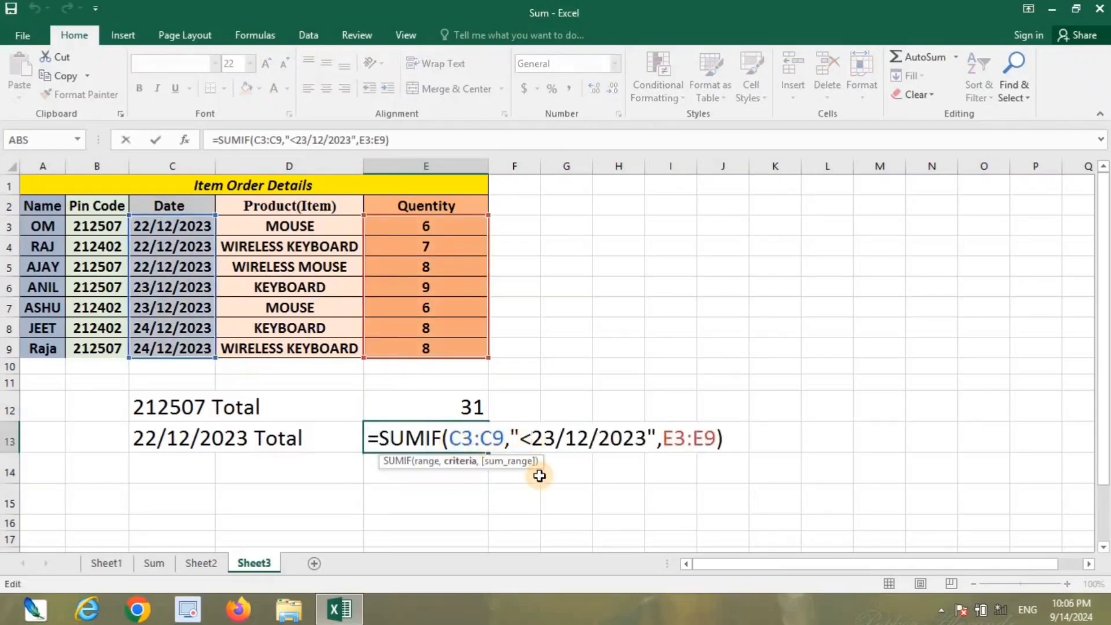
key("BackSpace")
type(">")
type("=")
key("Return")
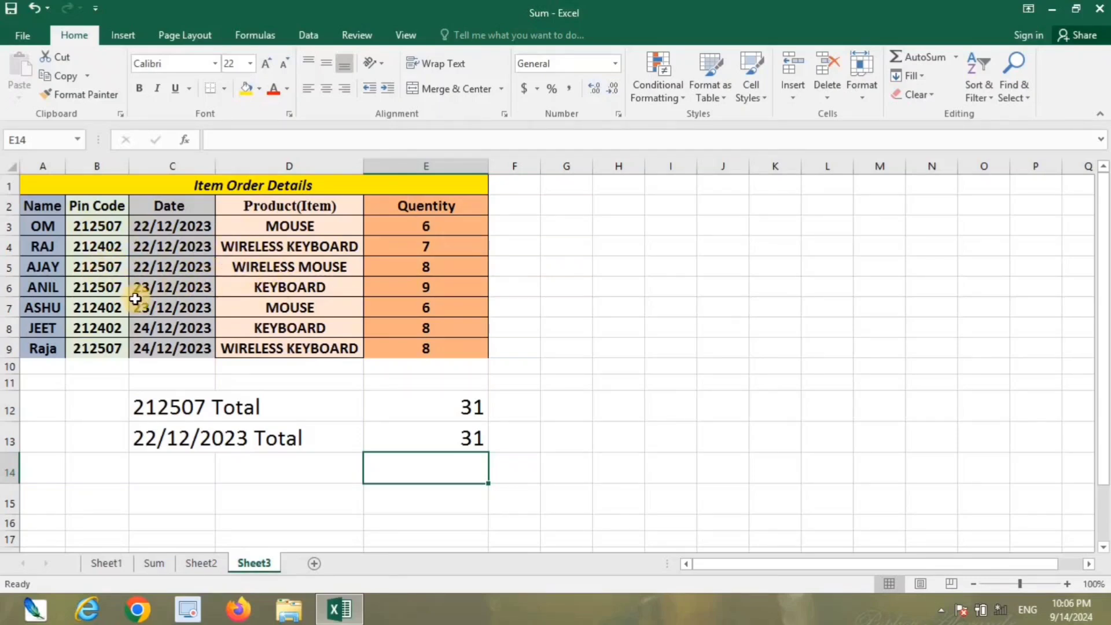
- Delete 'WIRELESS ' from the D5 product name so it reads MOUSE
double_click(272, 267)
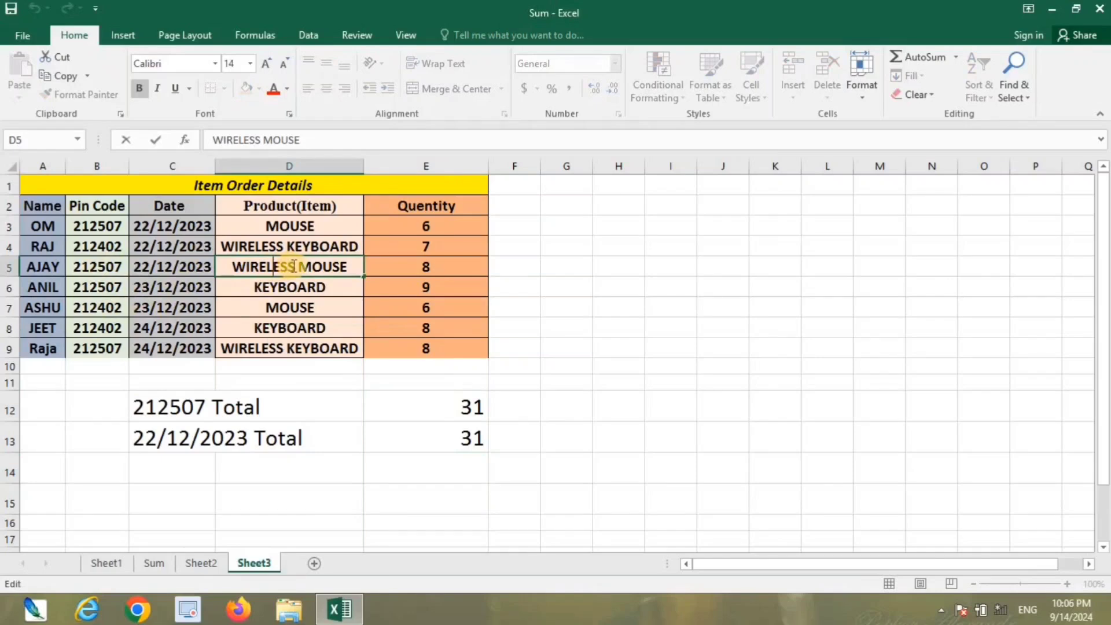
left_click(230, 267)
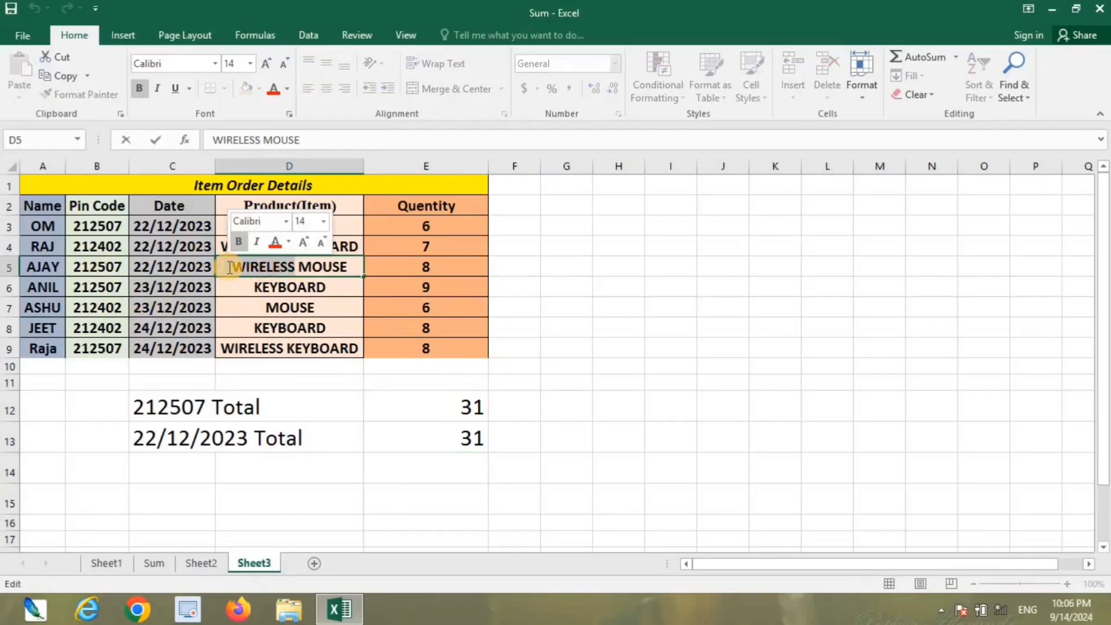
key("Delete")
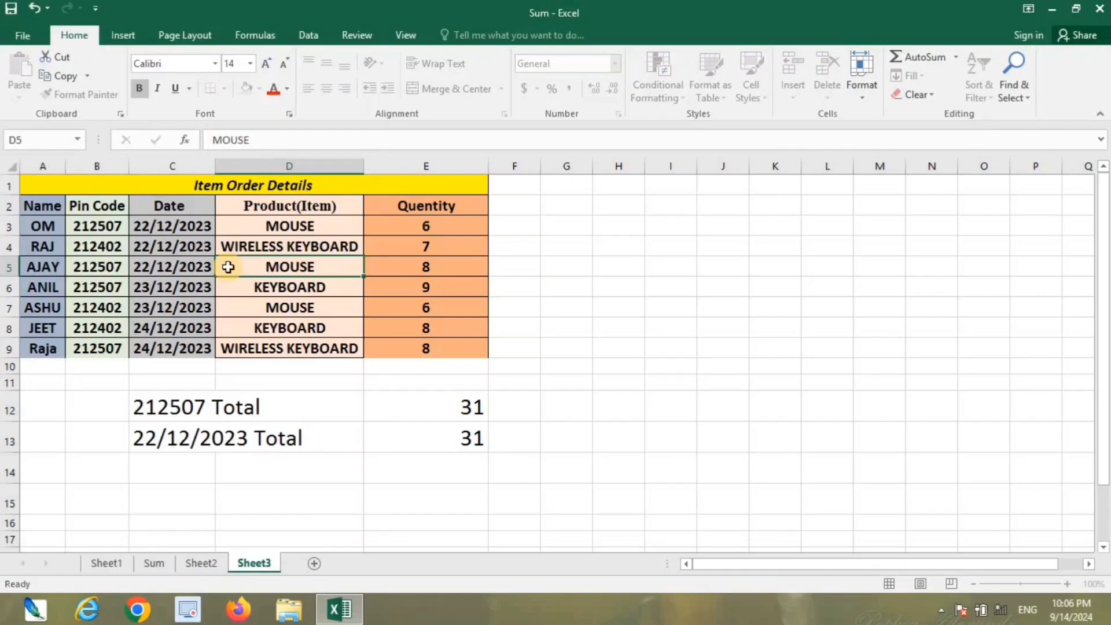
key("Return")
left_click(589, 382)
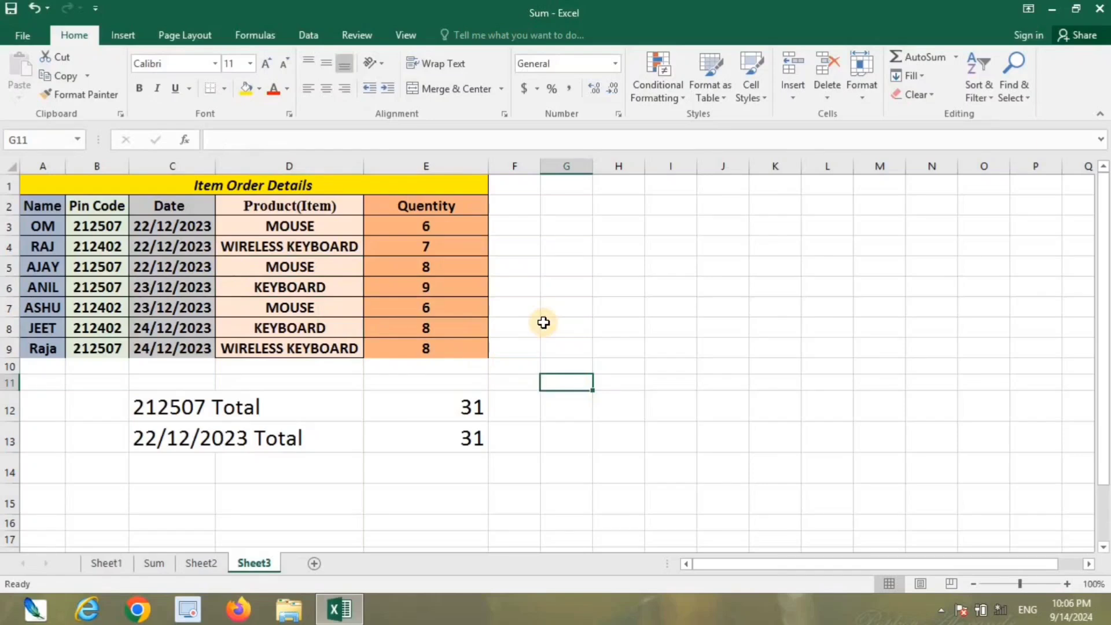
- Open the recent Count workbook, maximize its window, and show the COUNTIFS sheet
left_click(22, 36)
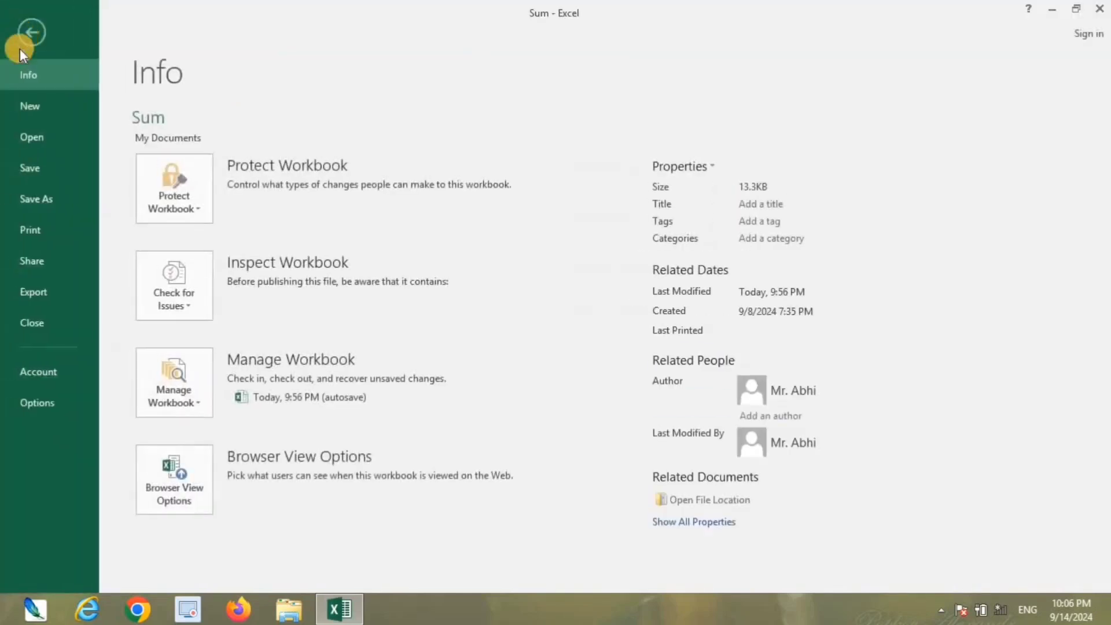
left_click(44, 140)
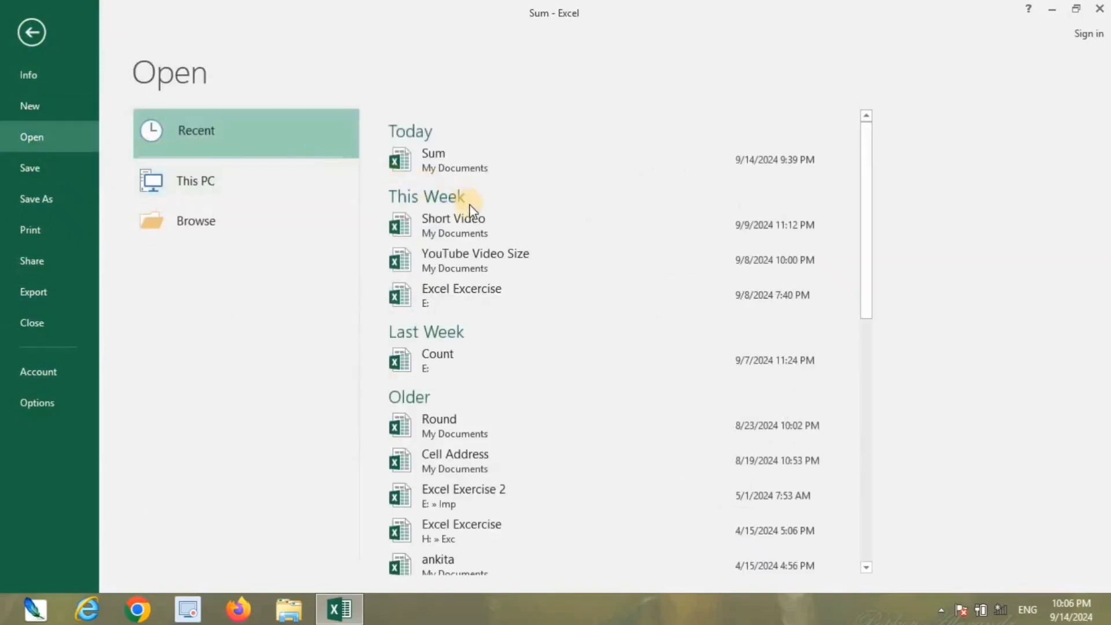
left_click(443, 359)
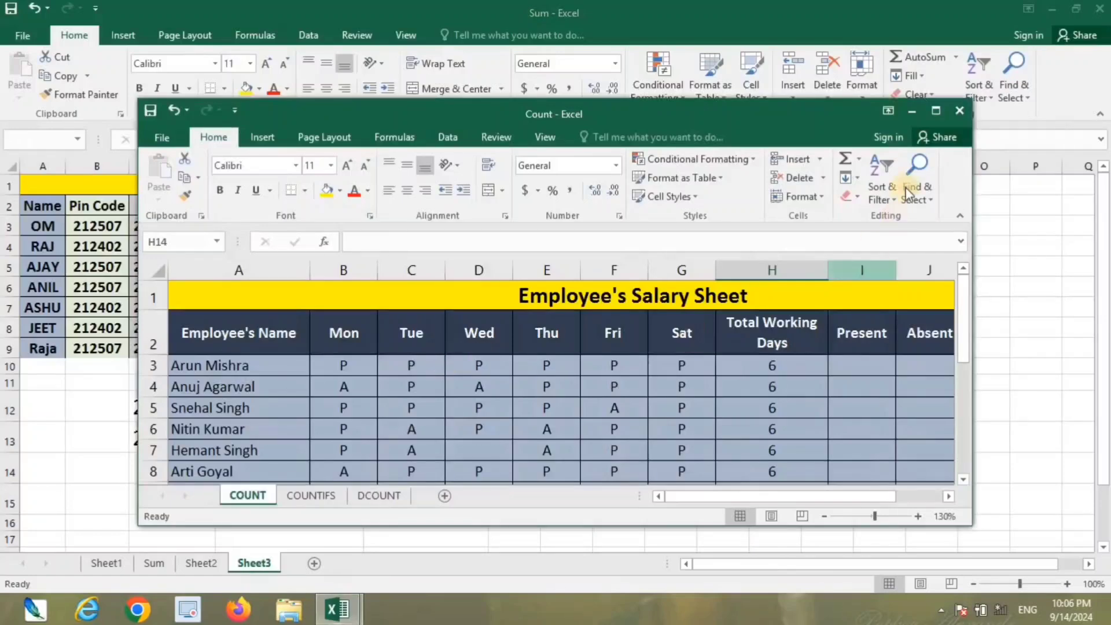
left_click(938, 111)
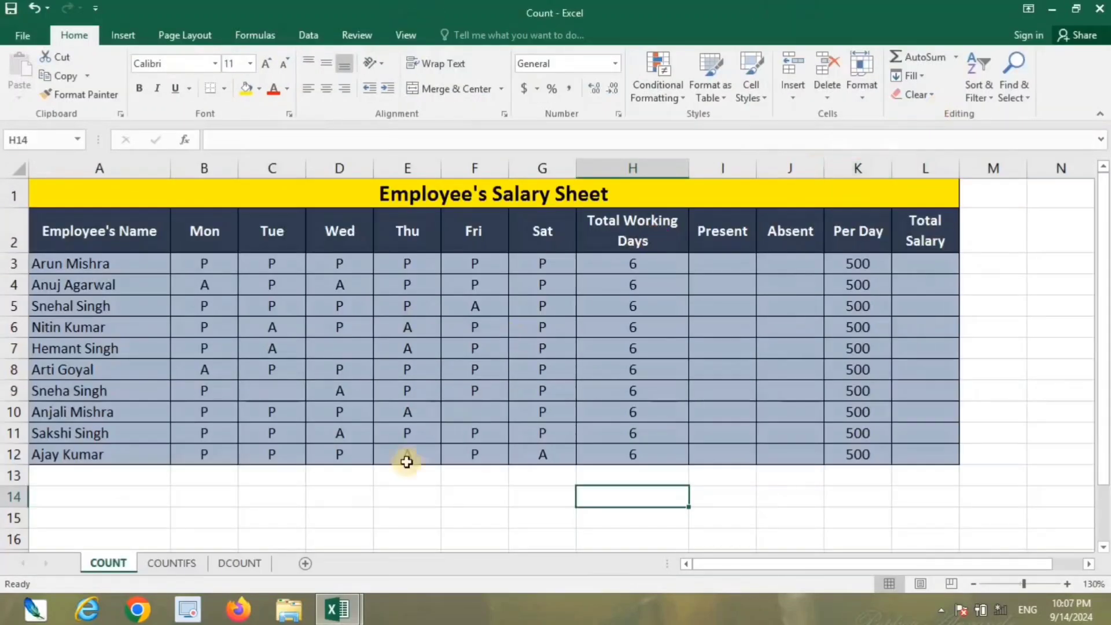
left_click(193, 560)
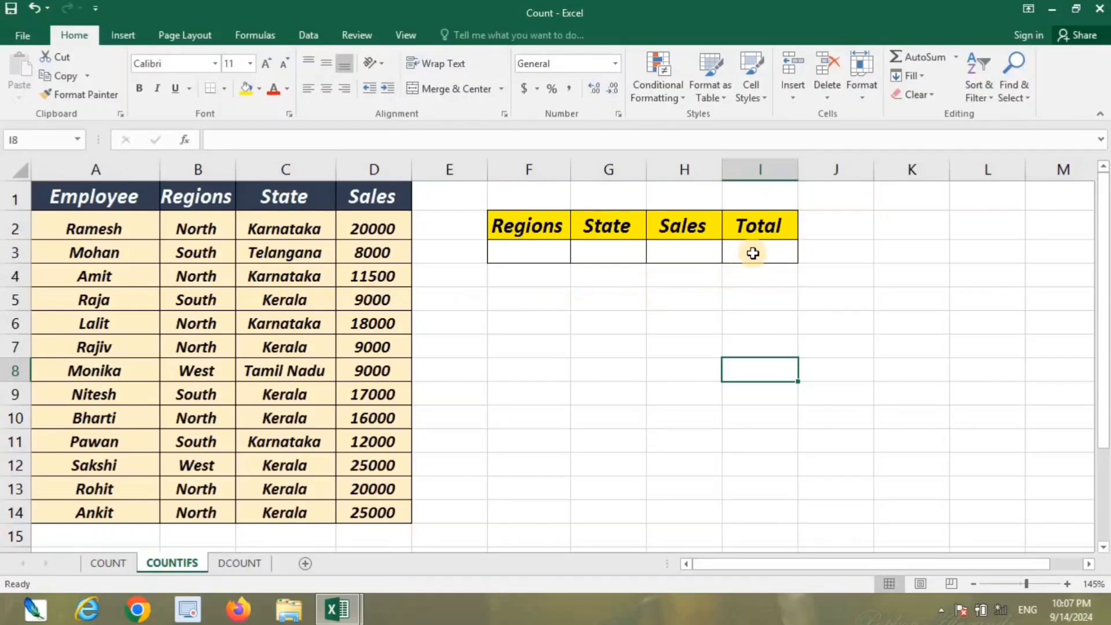
- Enter =SUMIFS(D2:D14,B2:B14,"North",C2:C14,"Kerala") in I6, returning 70000
left_click(740, 318)
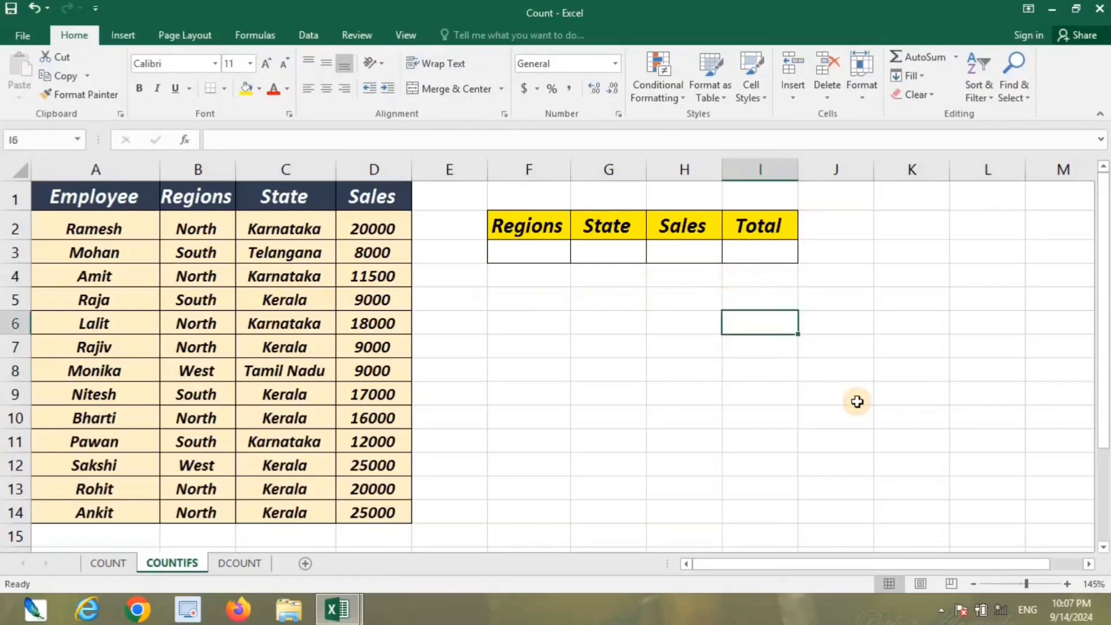
type("=s")
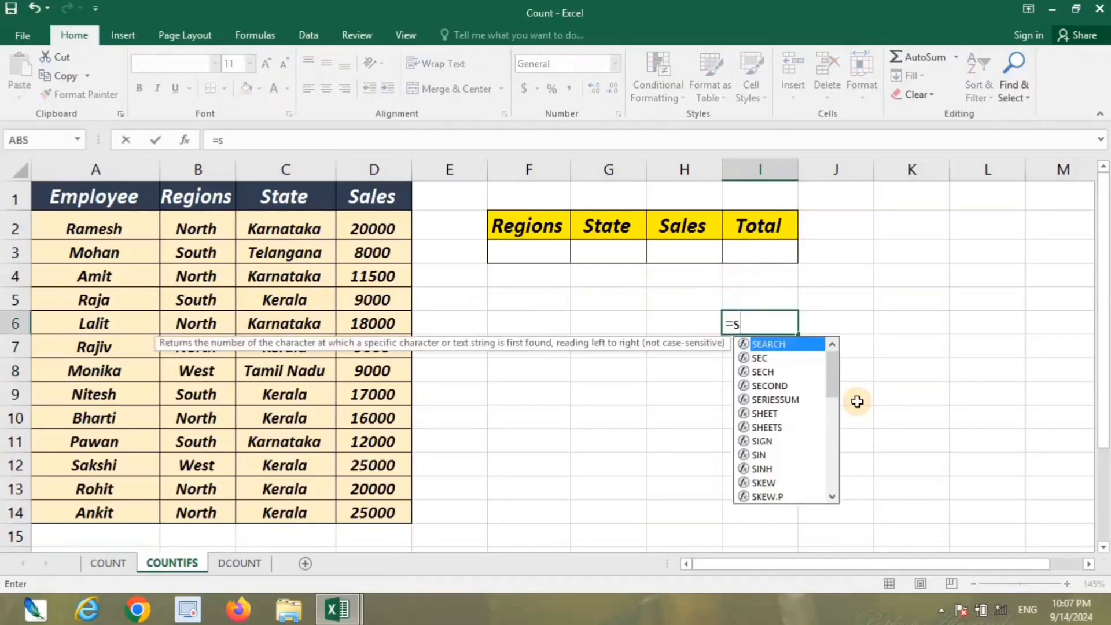
type("umif")
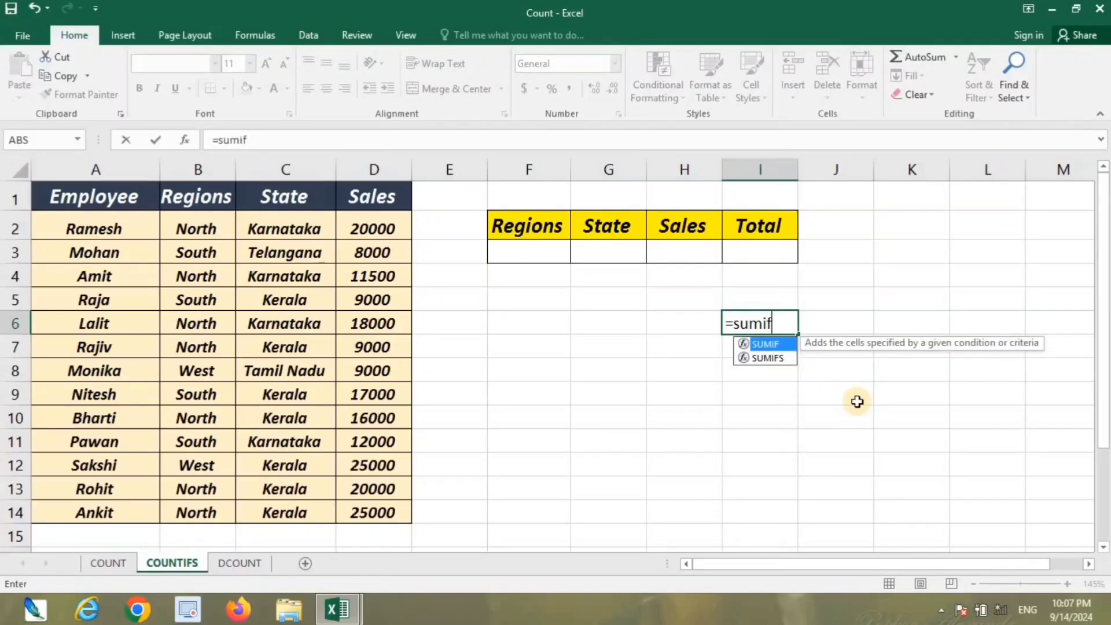
type("s")
key("Tab")
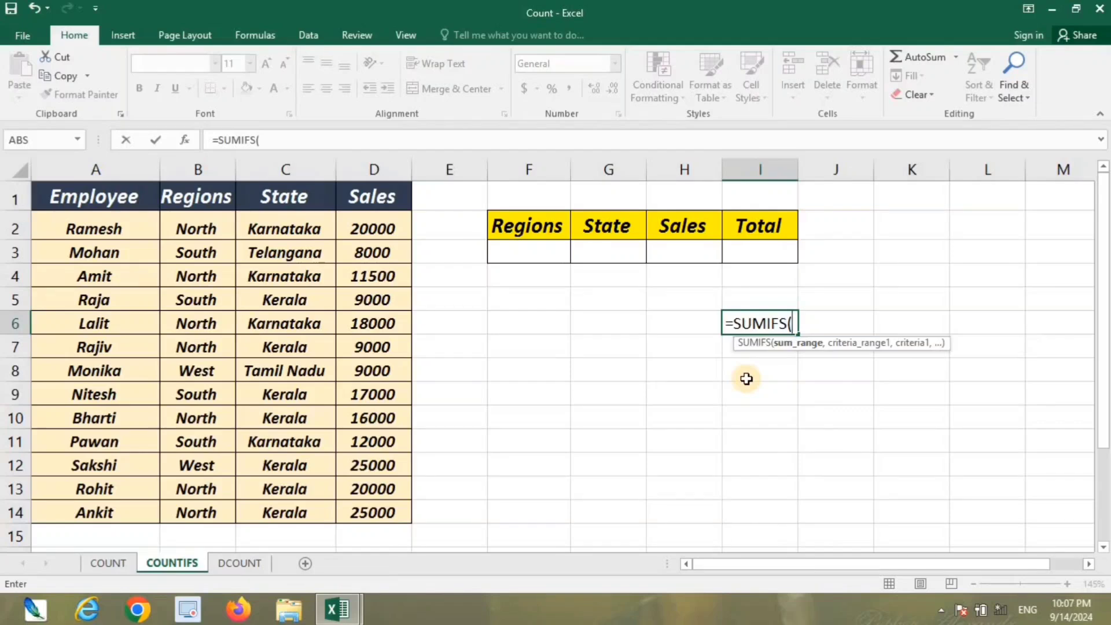
mouse_move(371, 227)
left_mouse_down()
mouse_move(359, 440)
mouse_move(367, 510)
left_mouse_up()
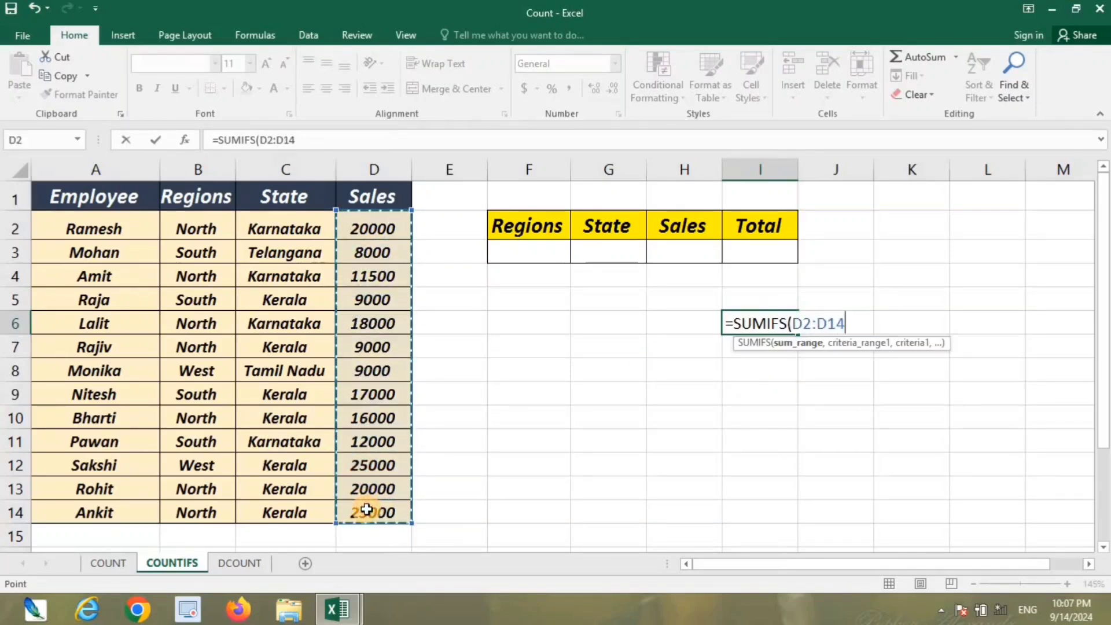
type(",")
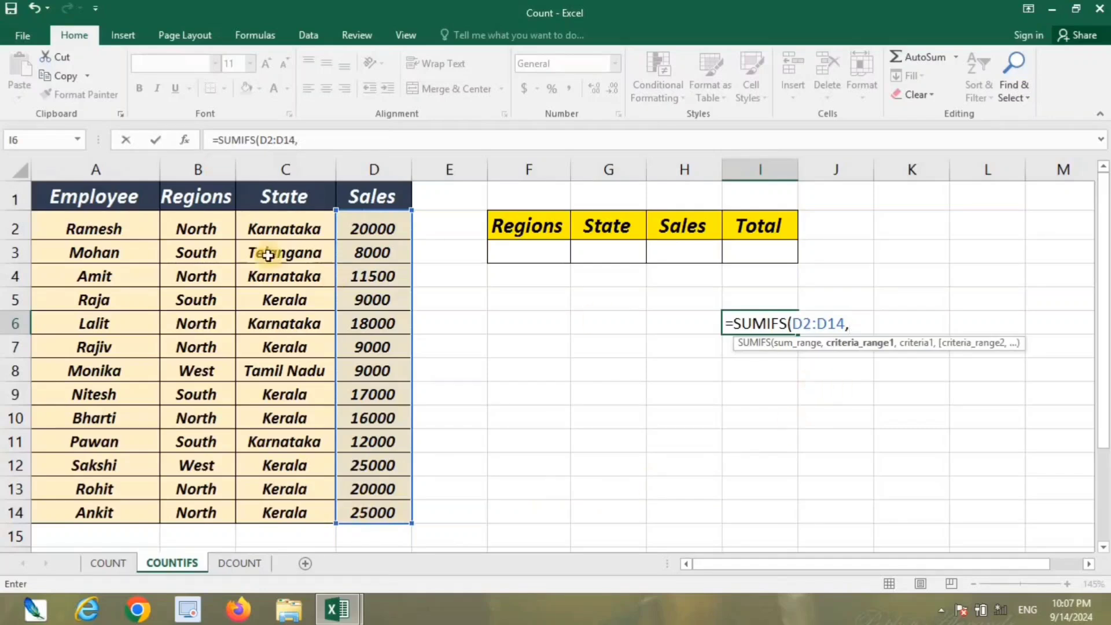
left_click_drag(198, 229, 194, 508)
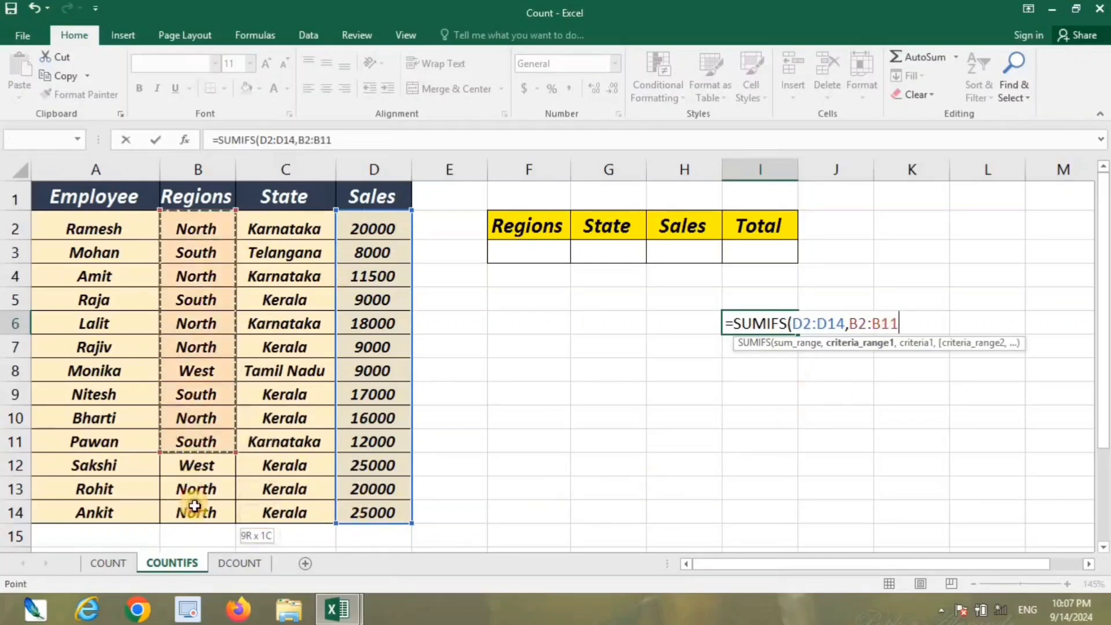
type(",")
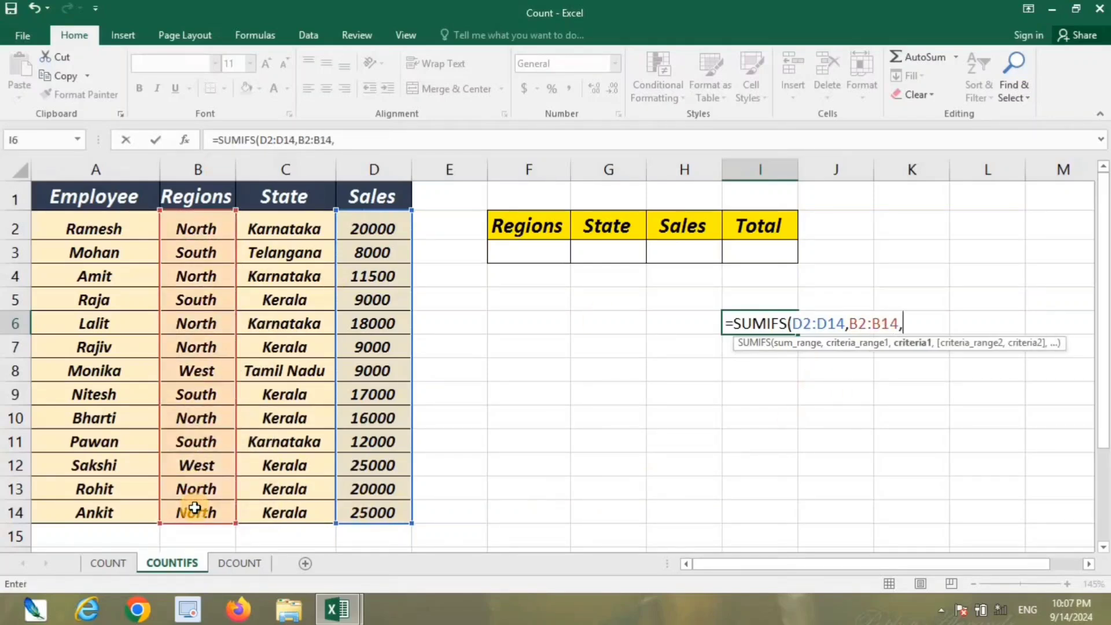
type("\"")
type("North")
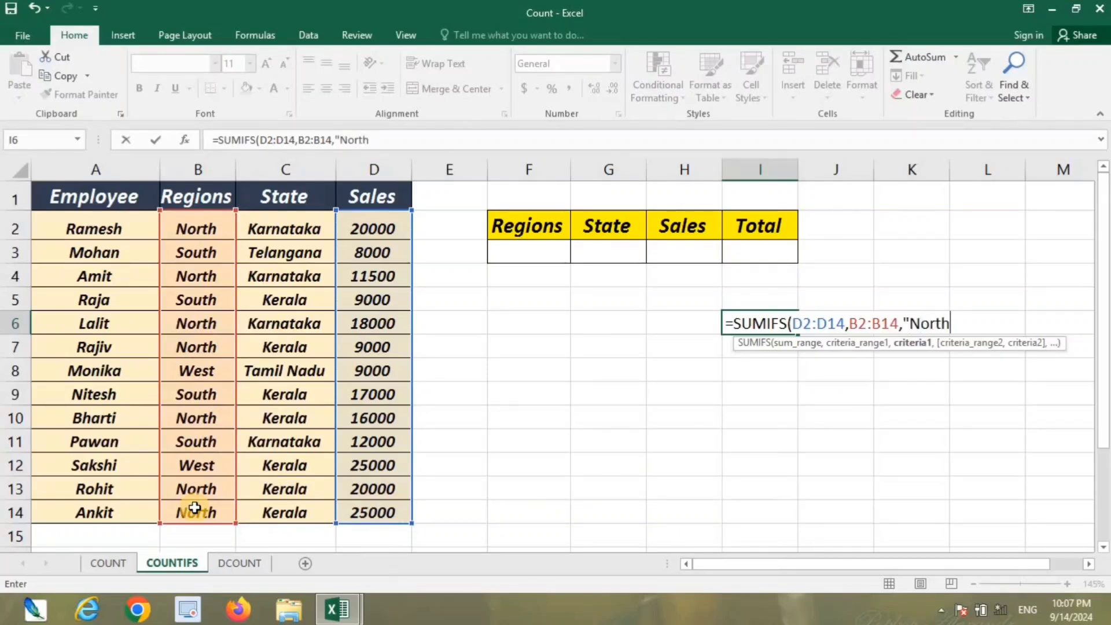
type("\"")
type(",")
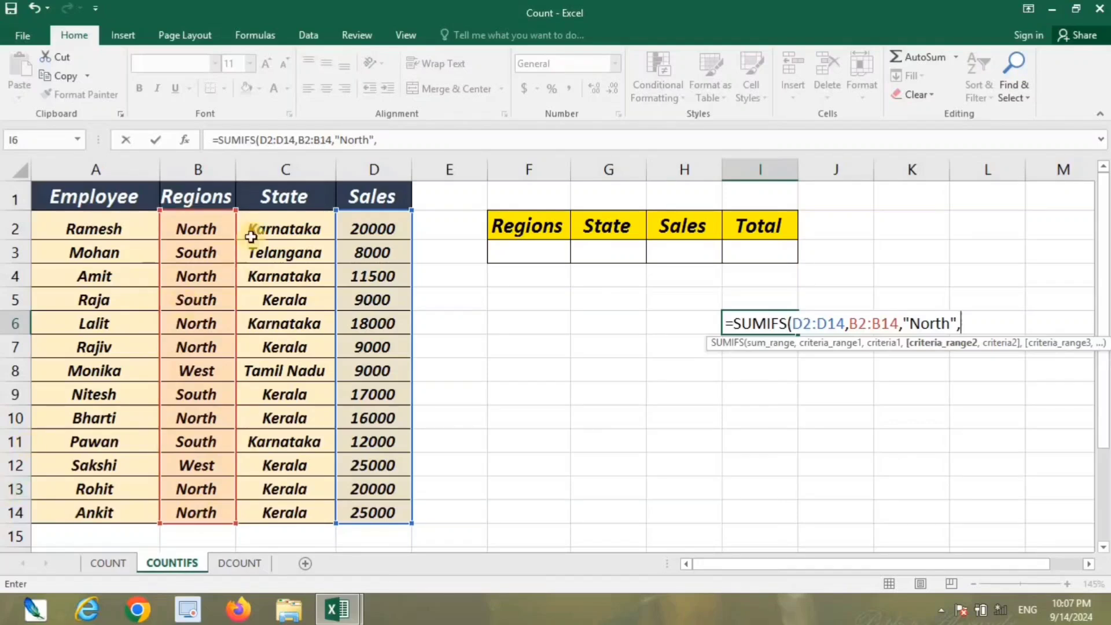
left_click_drag(264, 224, 289, 510)
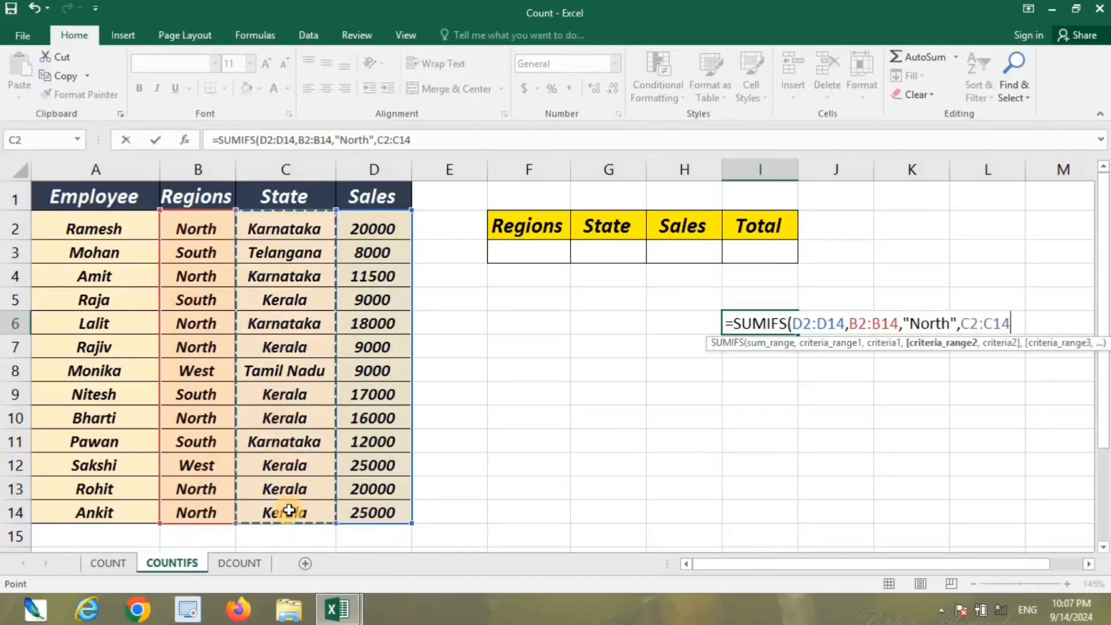
type(",")
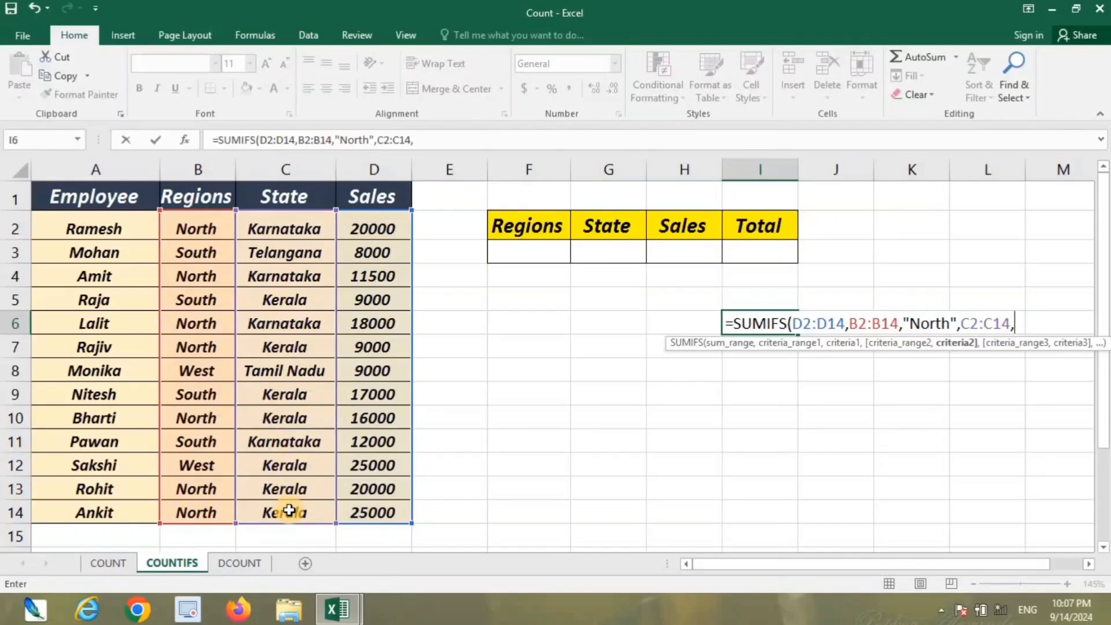
type("\"")
type("Kera")
type("la\"")
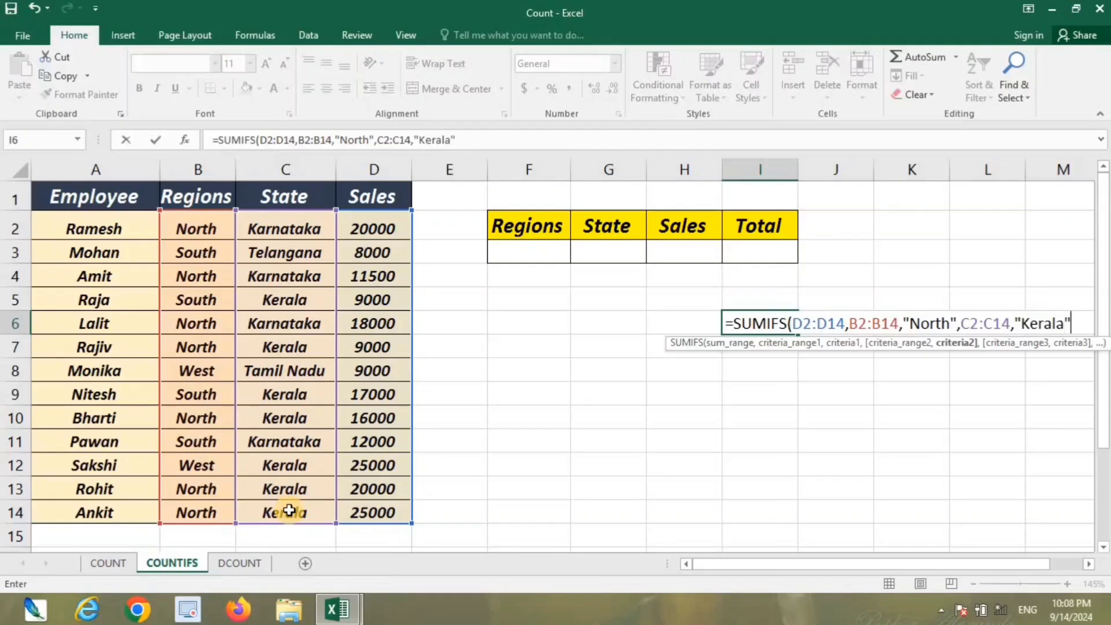
type(")")
key("Return")
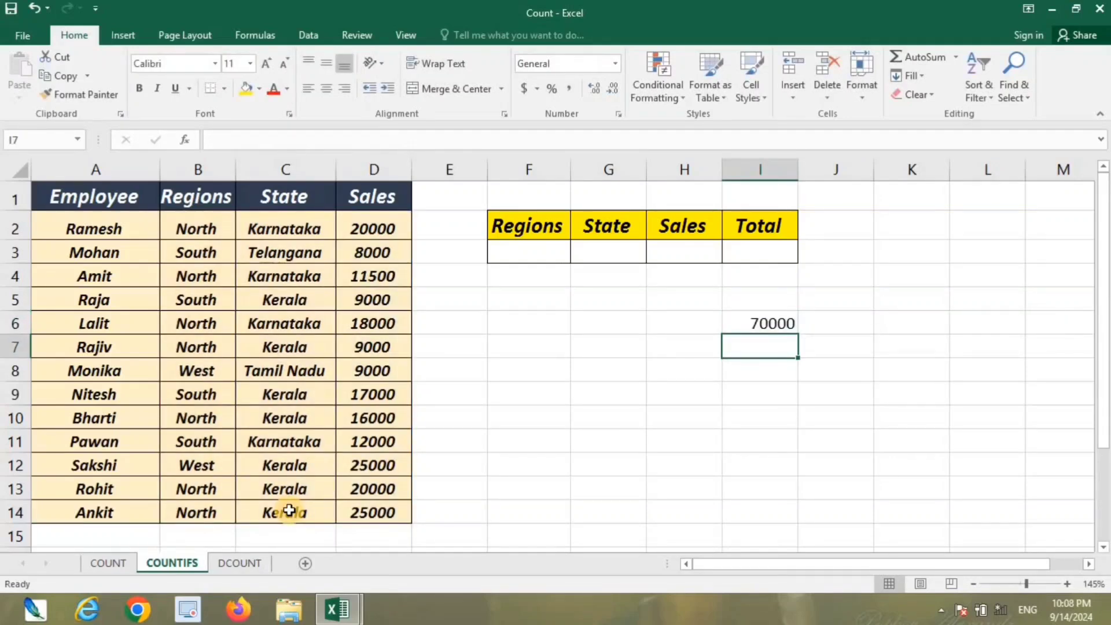
key("Up")
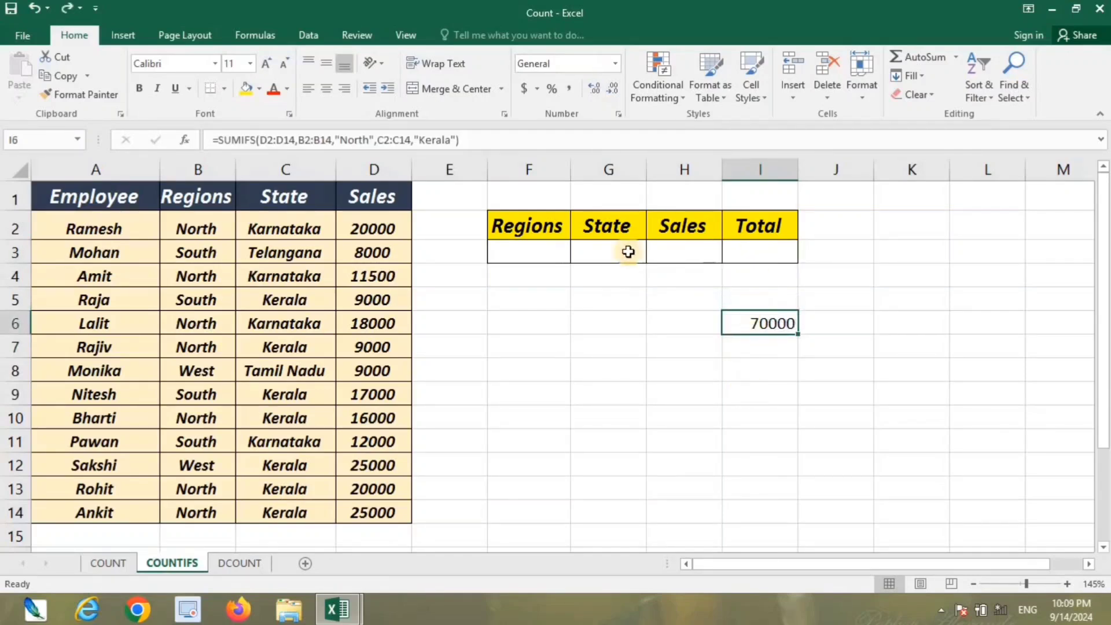
- Enter =SUMIFS(D2:D14,B2:B14,F3,C2:C14,G3) in the Total cell I3
left_click(755, 250)
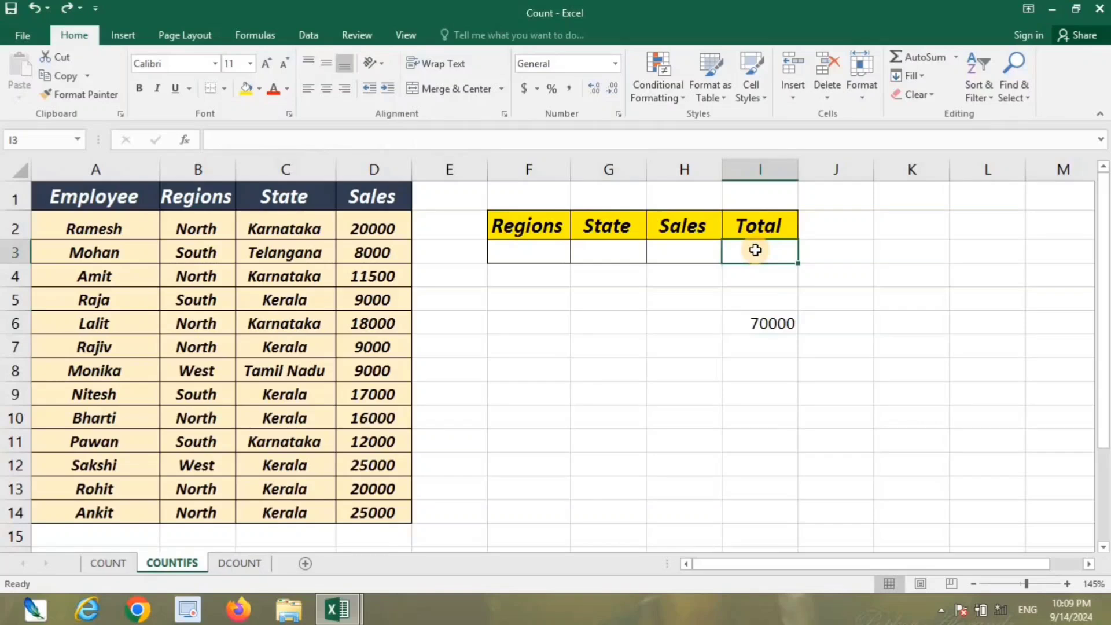
type("=sum")
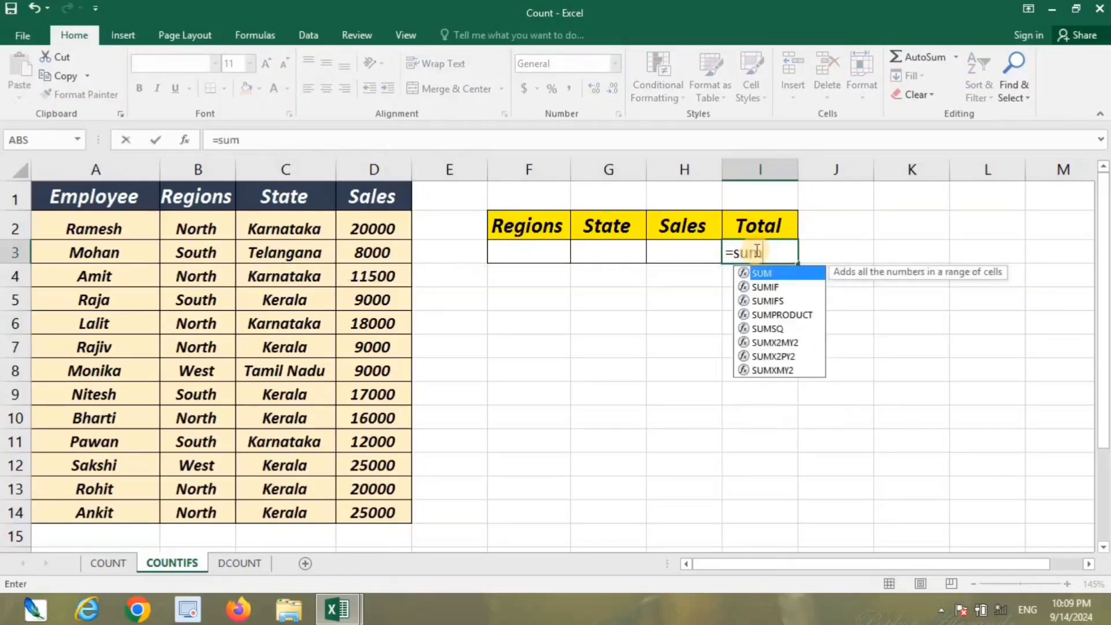
type("ifs")
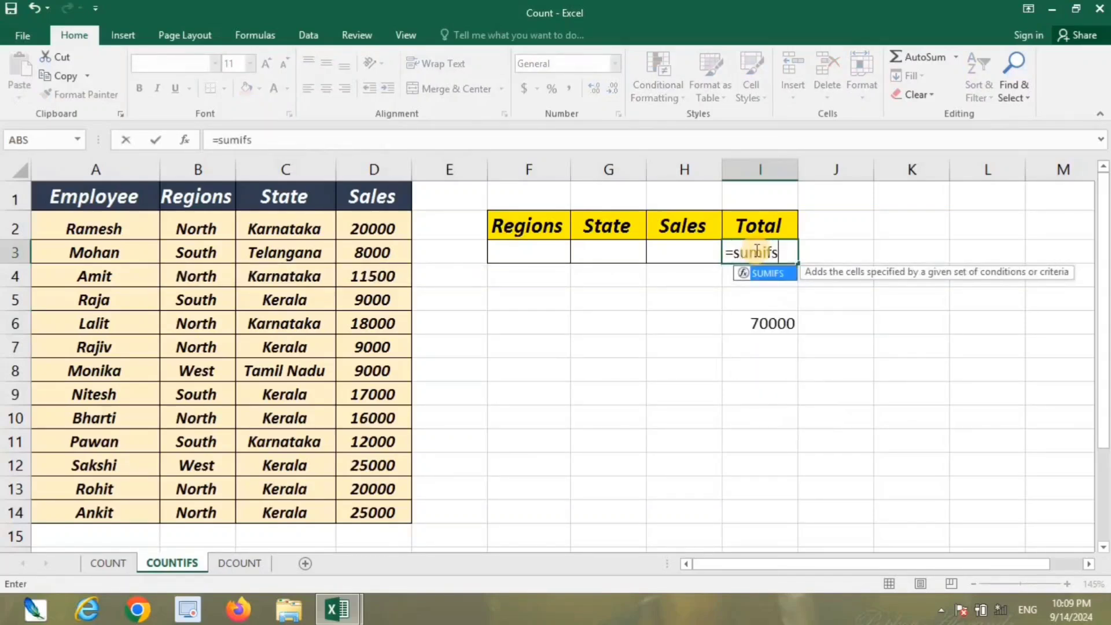
key("Tab")
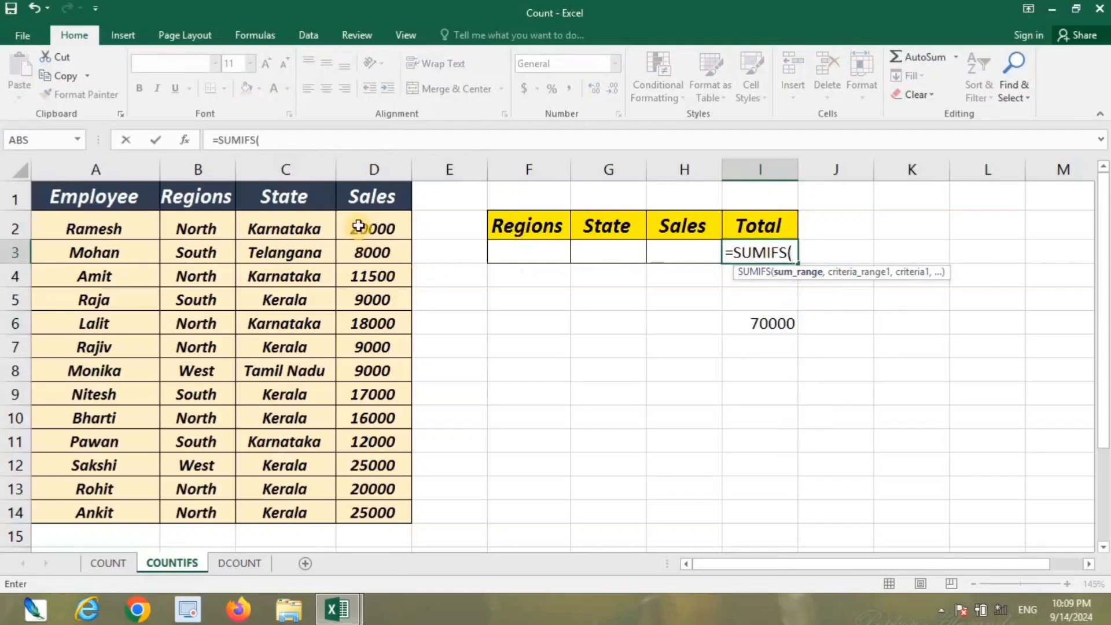
left_click_drag(370, 228, 383, 511)
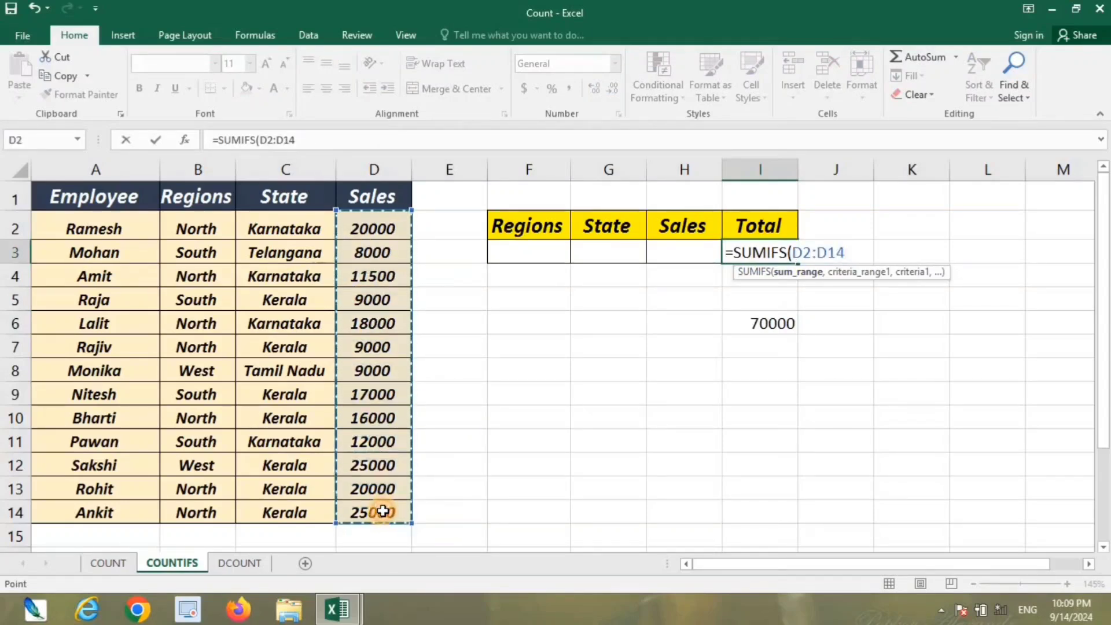
type(",")
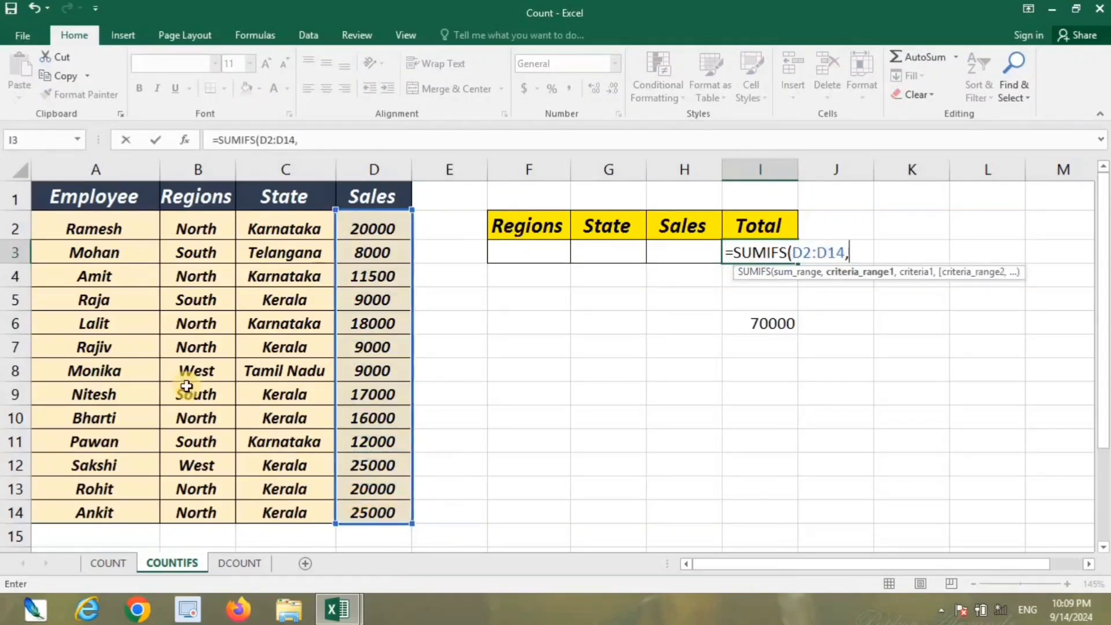
left_click_drag(191, 232, 206, 512)
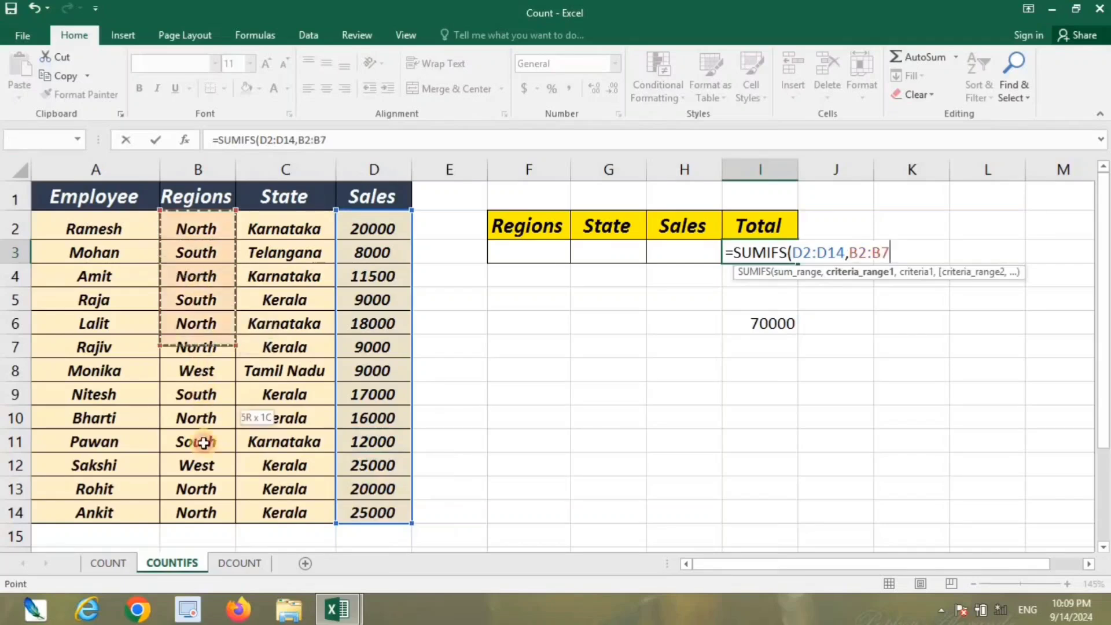
type(",")
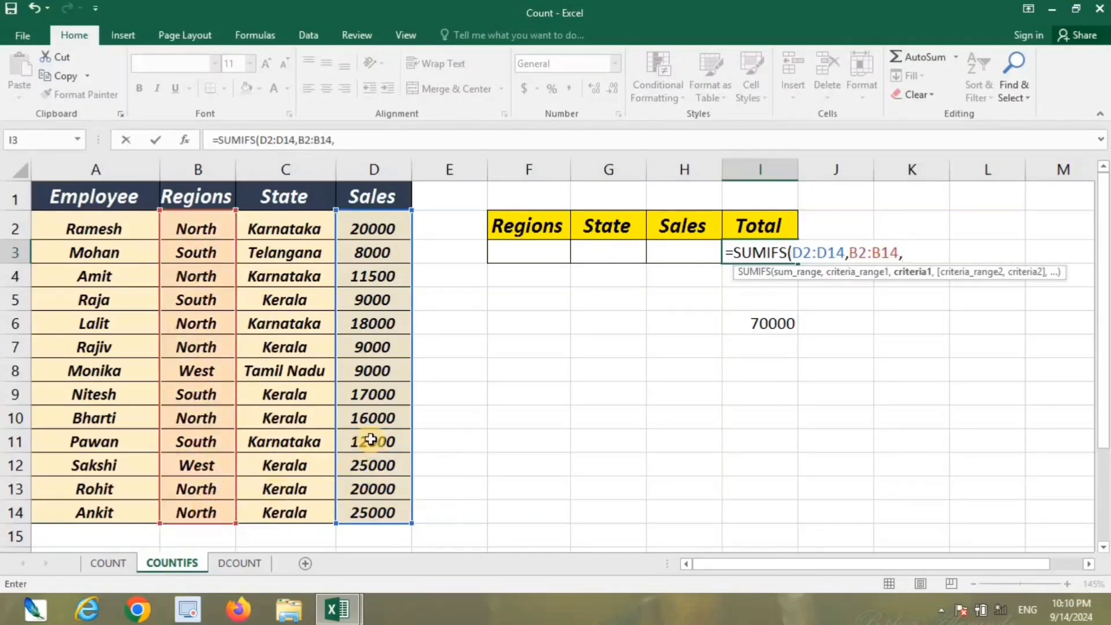
left_click(510, 257)
type(",")
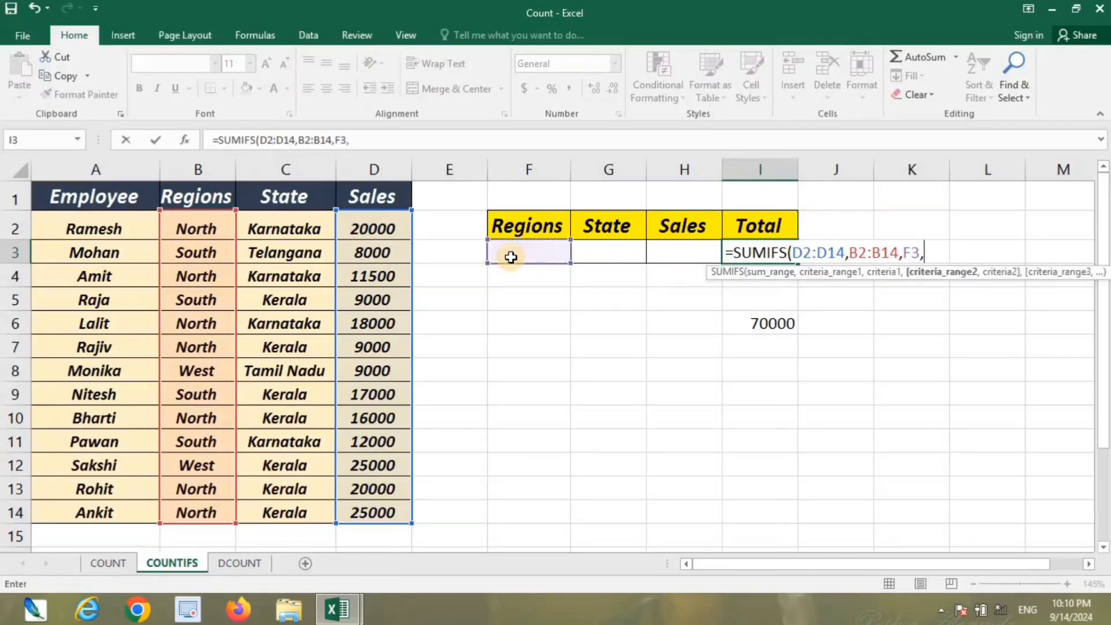
left_click_drag(285, 228, 298, 505)
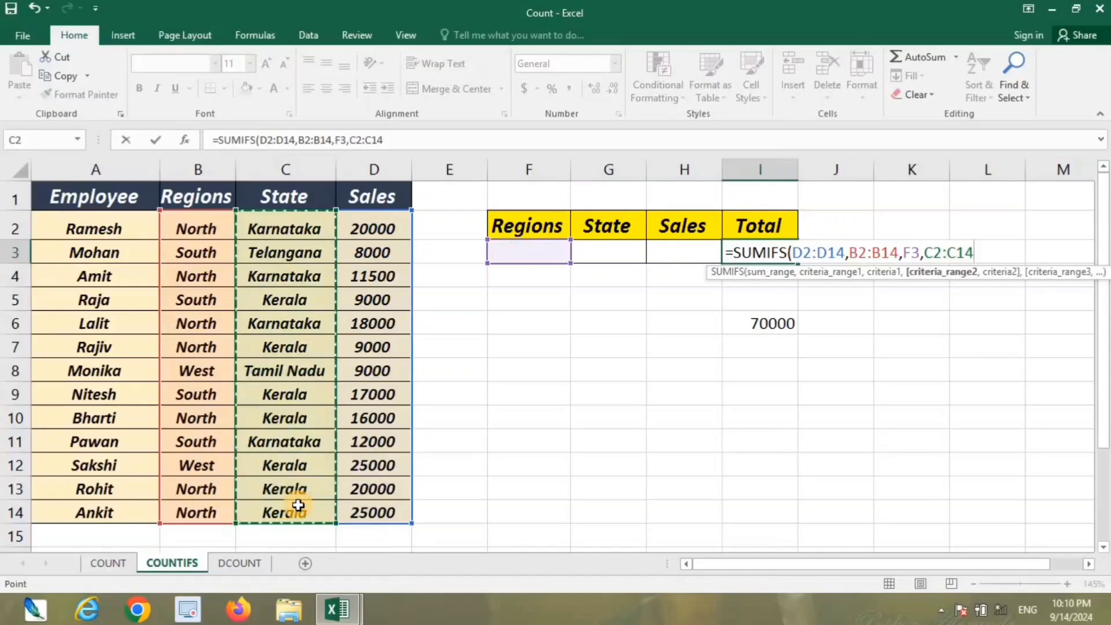
type(",")
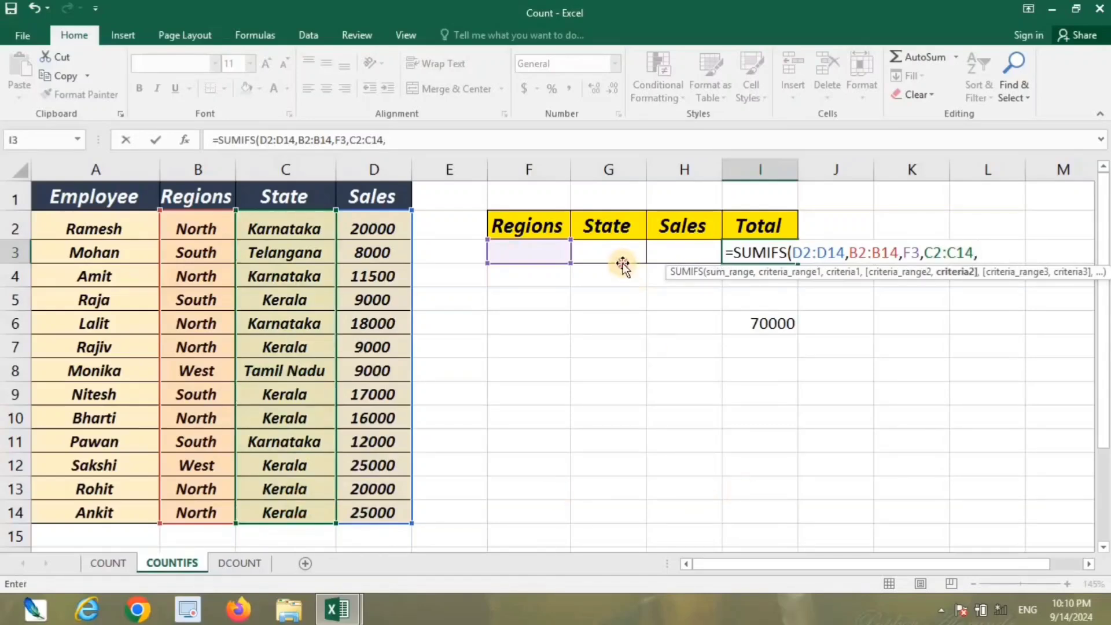
left_click(623, 264)
type(")")
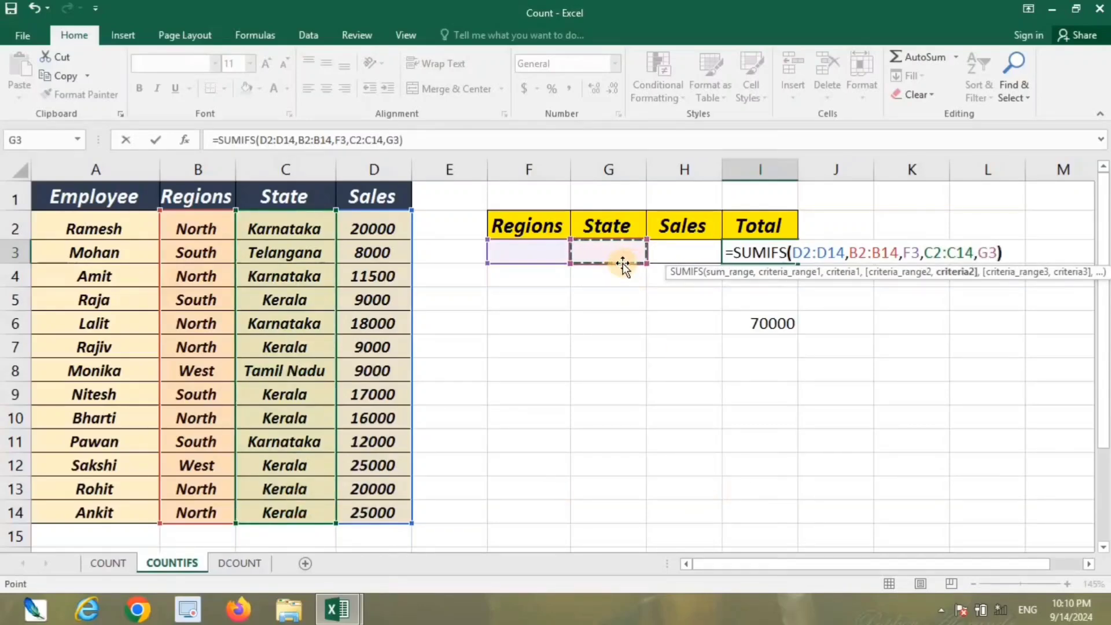
key("Return")
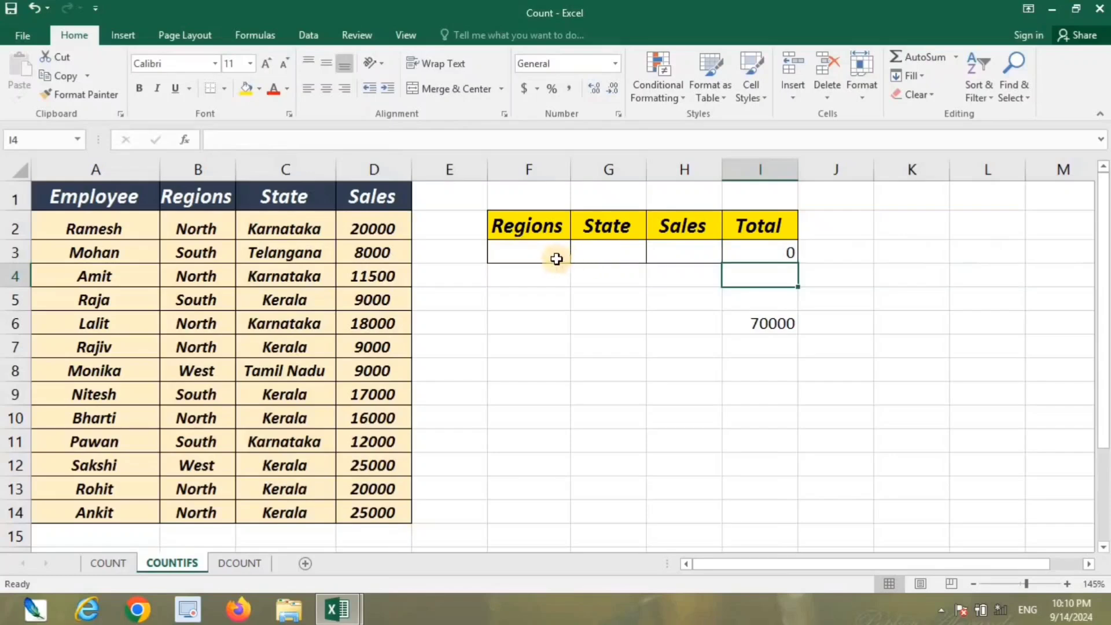
- Enter North as the region in F3 and Kerala as the state in G3
left_click(556, 255)
type("S")
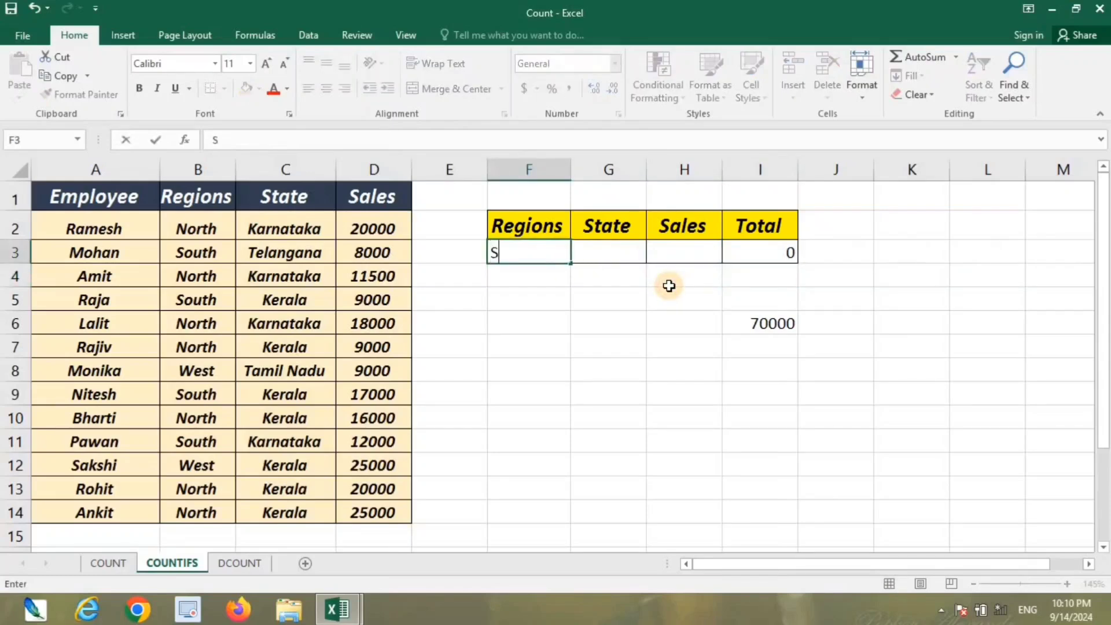
key("BackSpace")
type("N")
type("orth")
key("Tab")
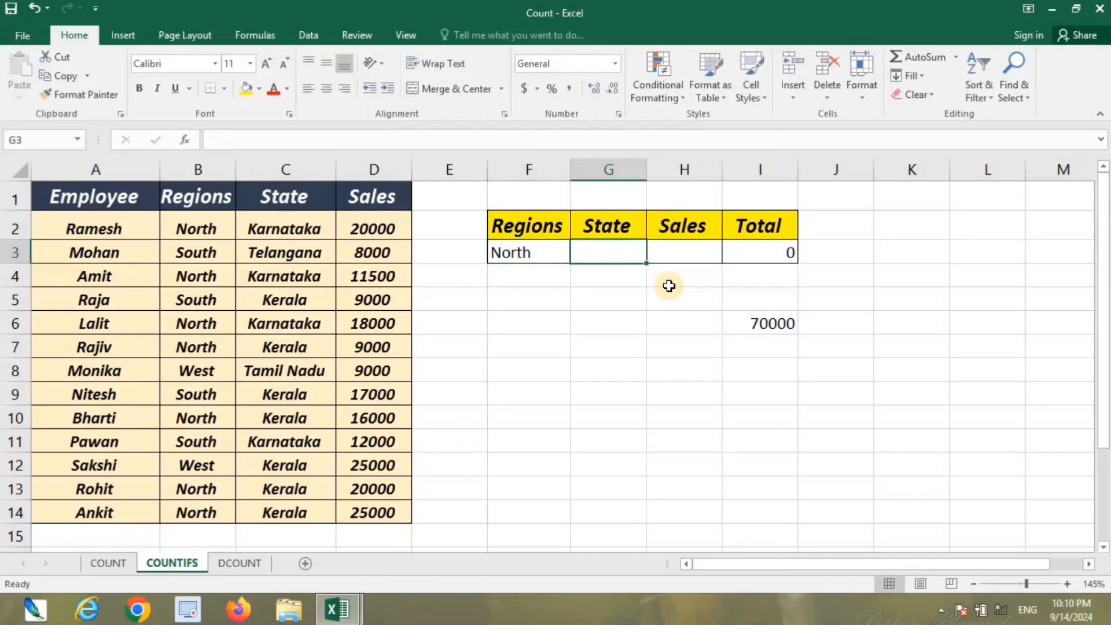
type("Keral")
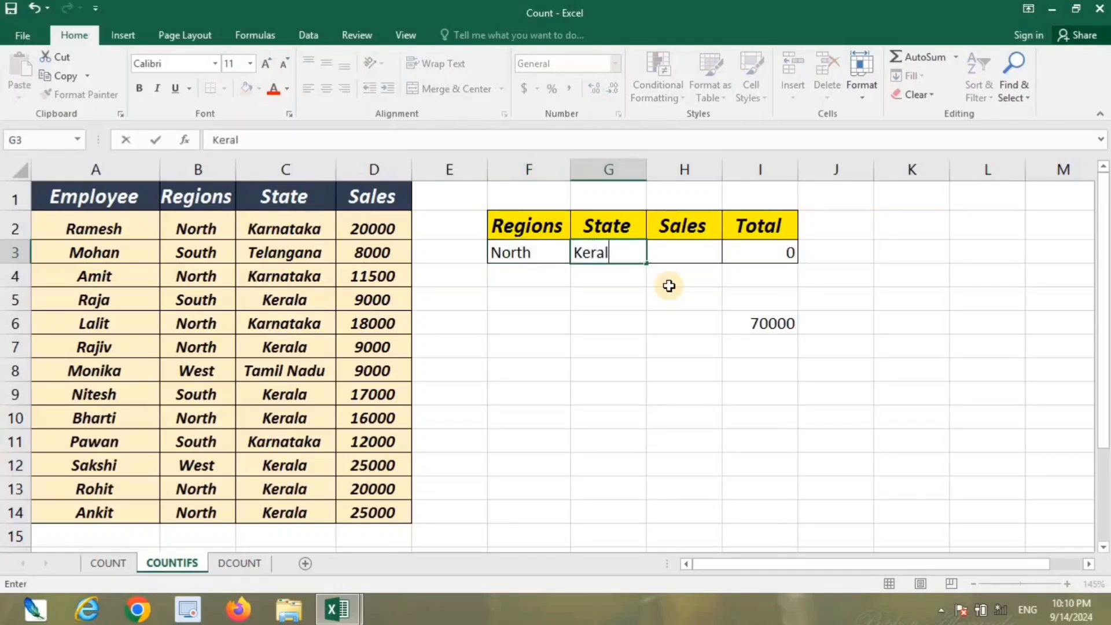
type("a")
key("Return")
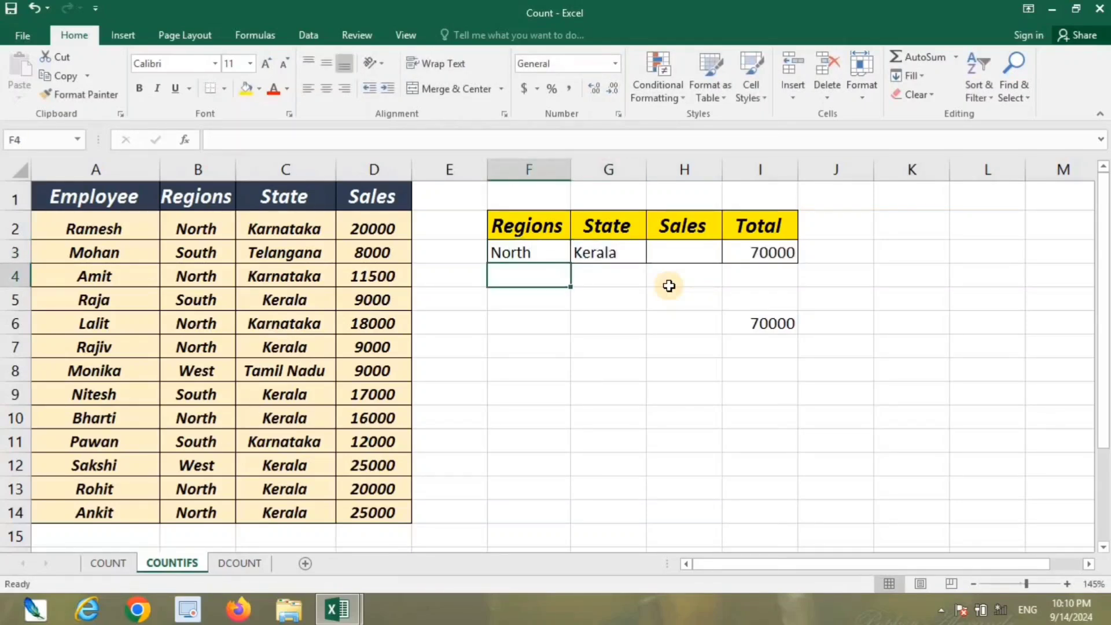
- Change the criteria to South in F3 and Karnataka in G3
left_click(547, 255)
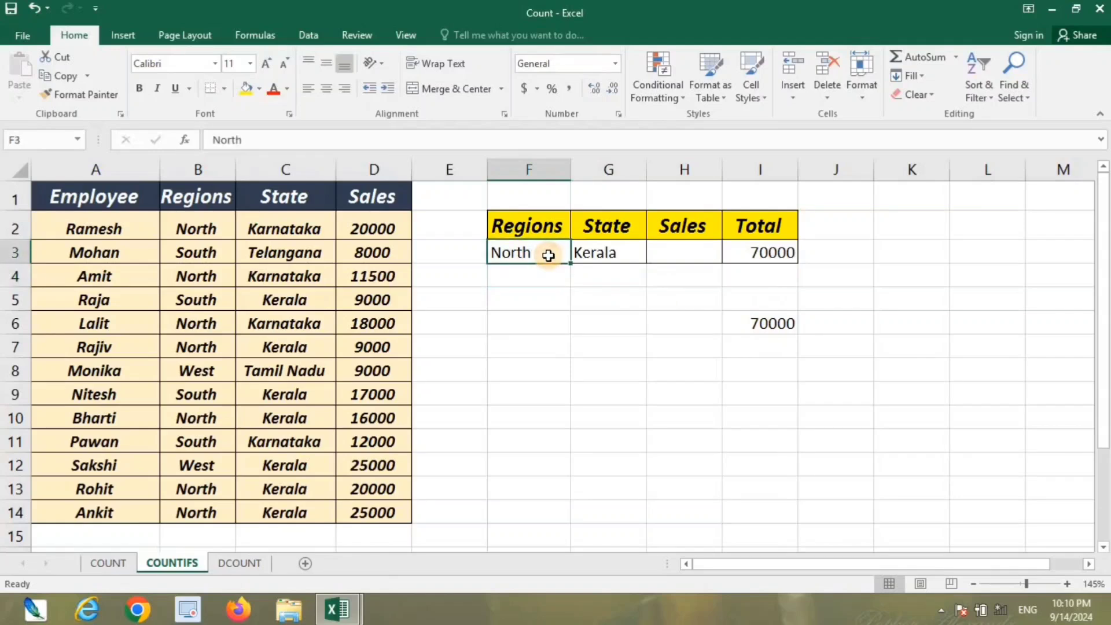
type("Sout")
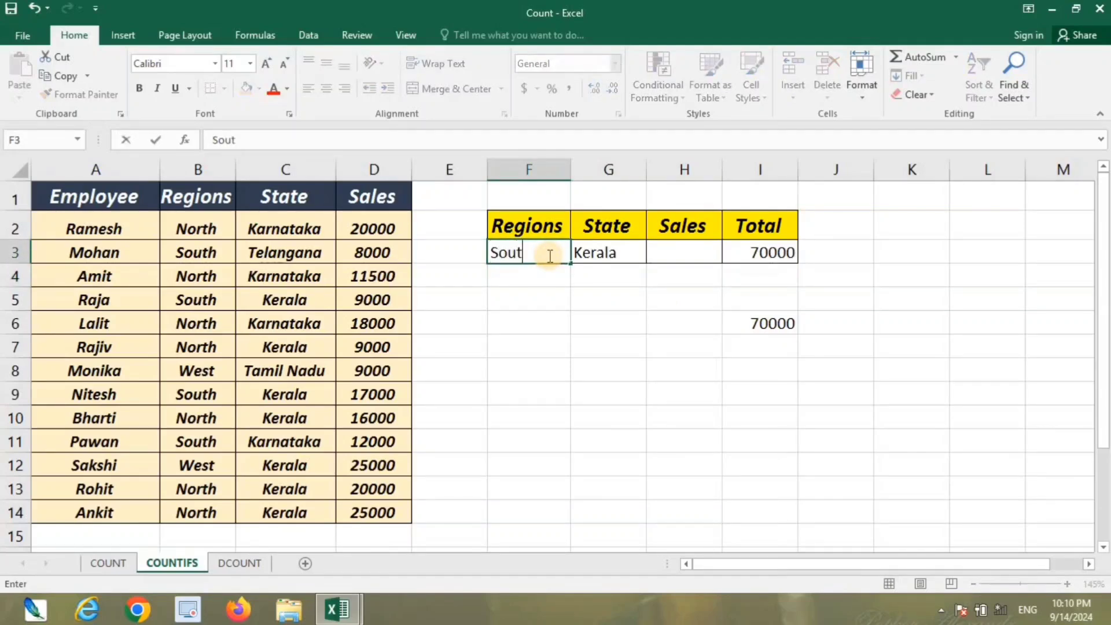
type("h")
key("Return")
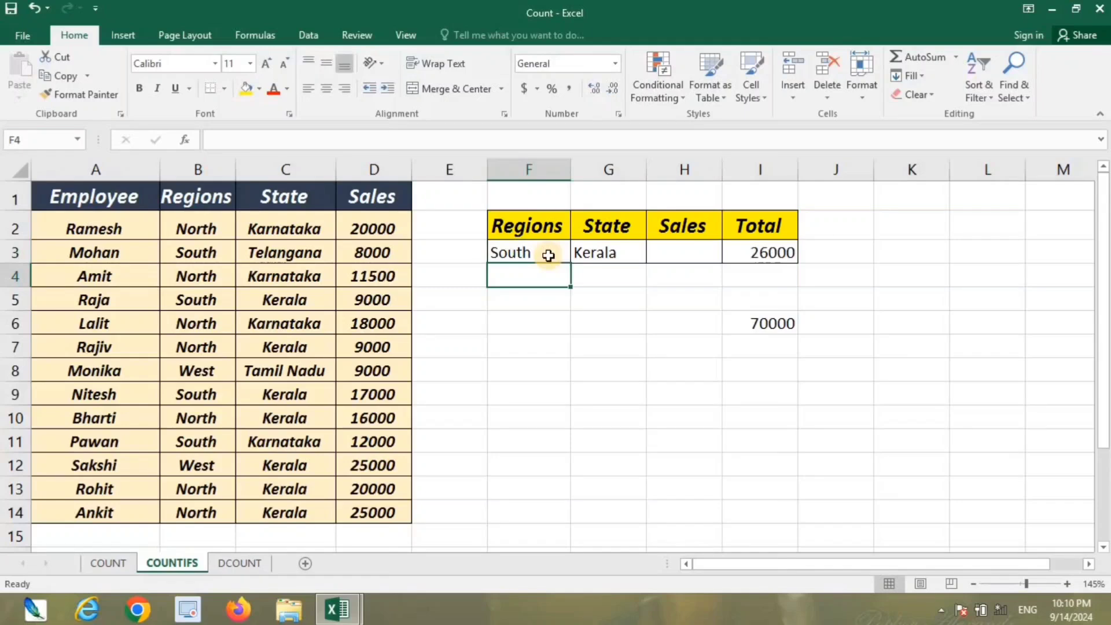
key("Right")
key("Up")
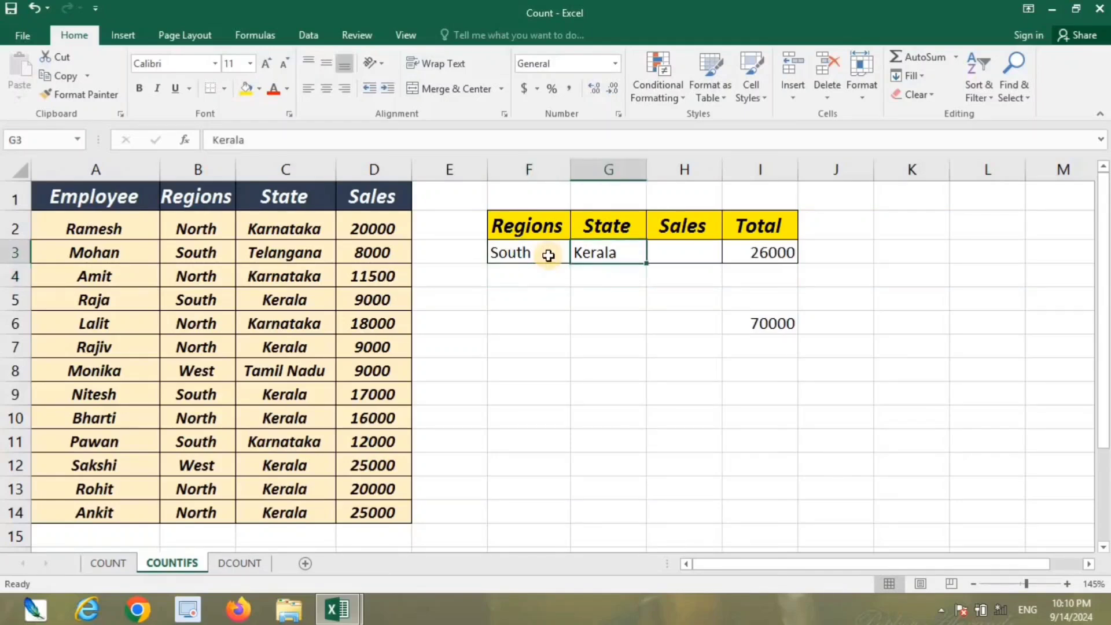
type("Kar")
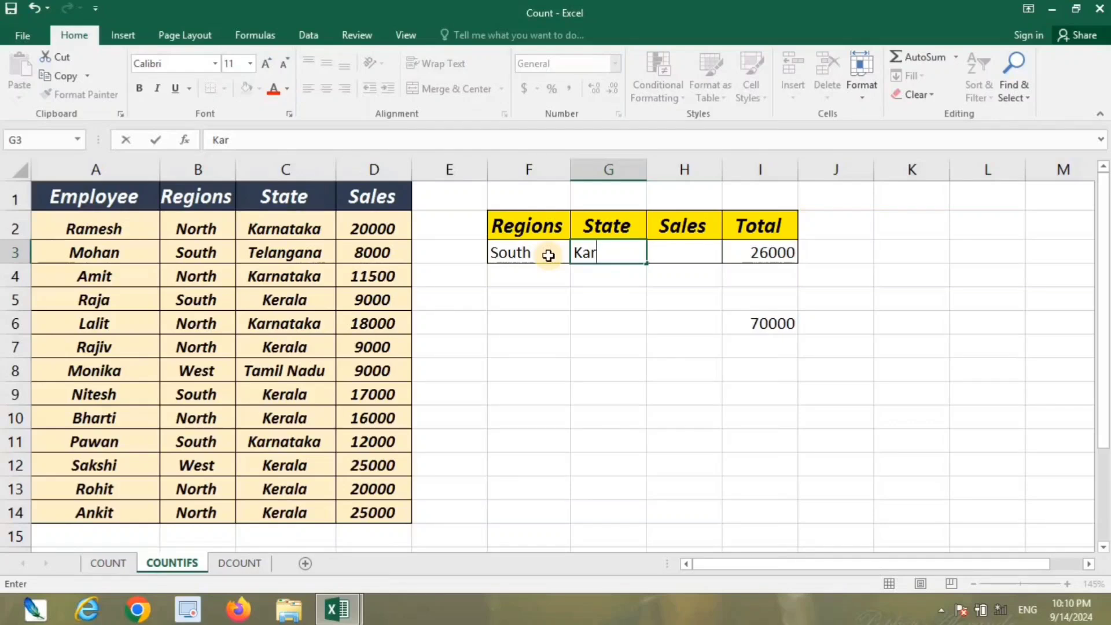
type("nataka")
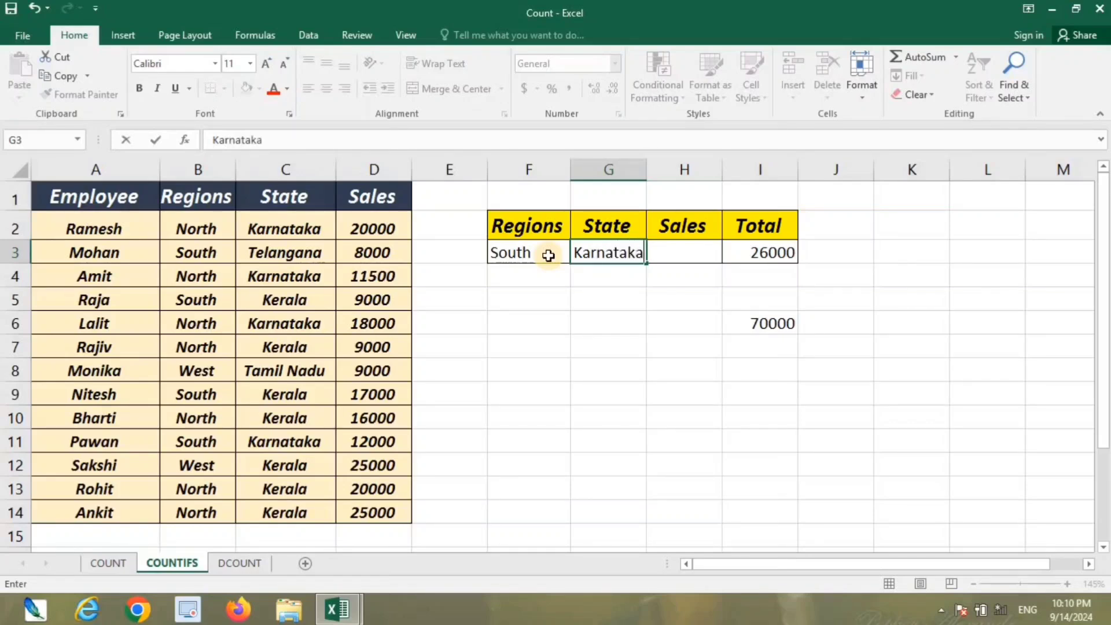
key("Return")
- Set F3 back to North, so I3 totals 49500 for North and Karnataka
left_click(529, 252)
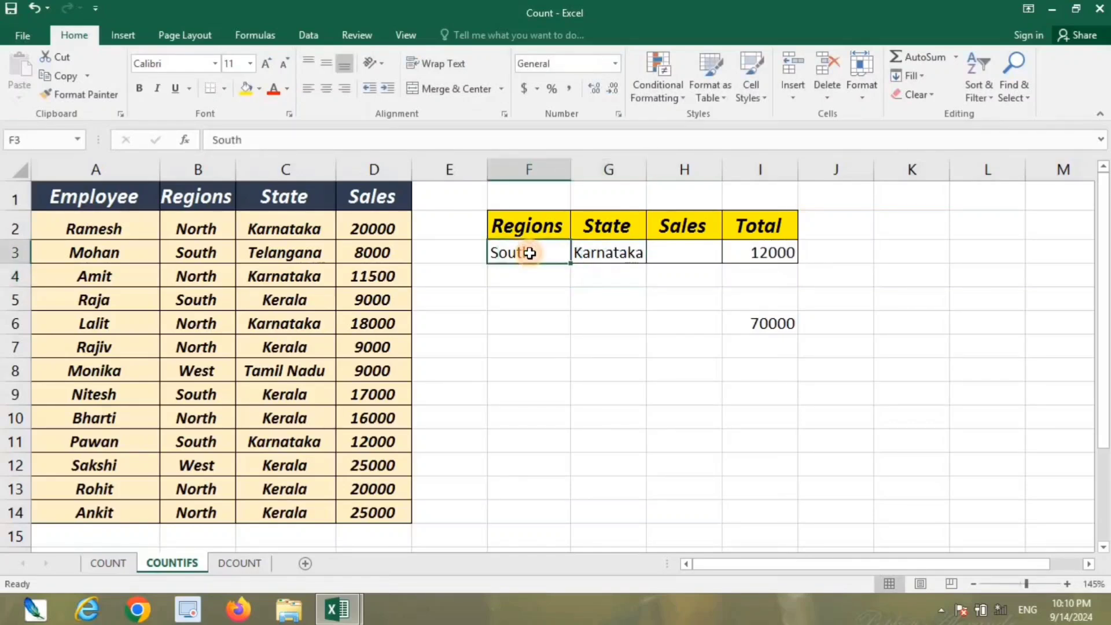
double_click(530, 255)
type("North")
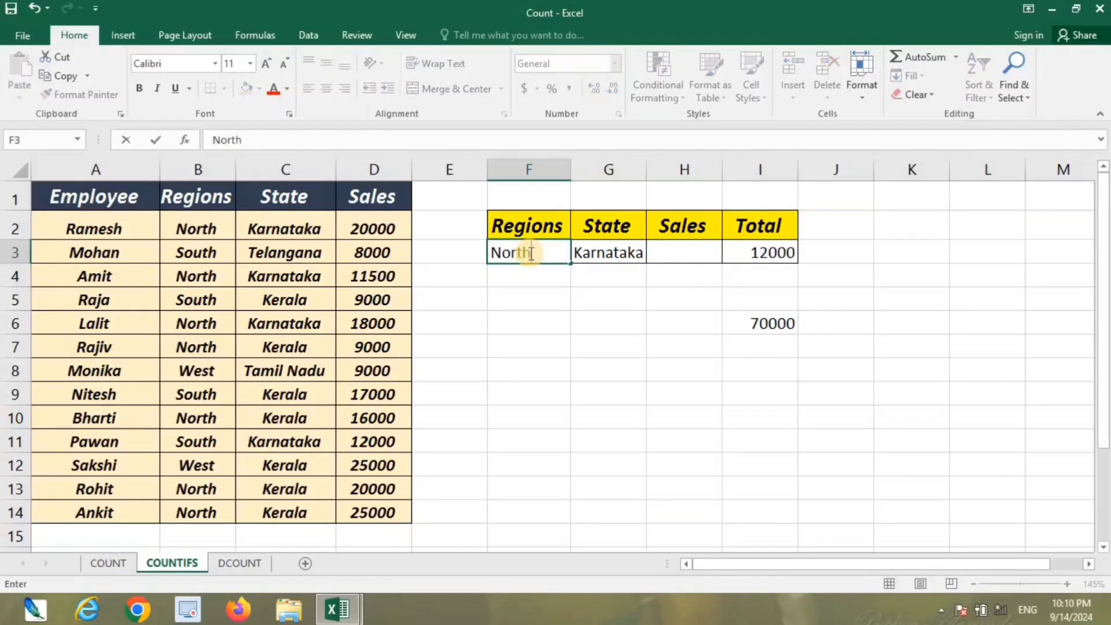
key("Return")
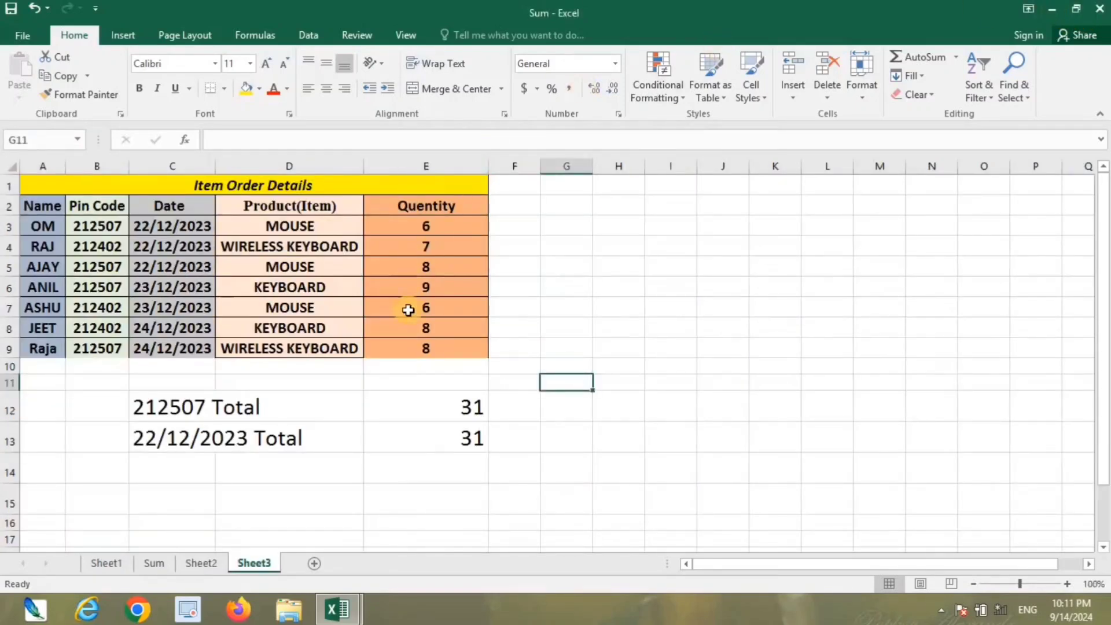
- Browse Sheet1, Sum, Sheet2 and Sheet3, then close Excel without saving
left_click(106, 563)
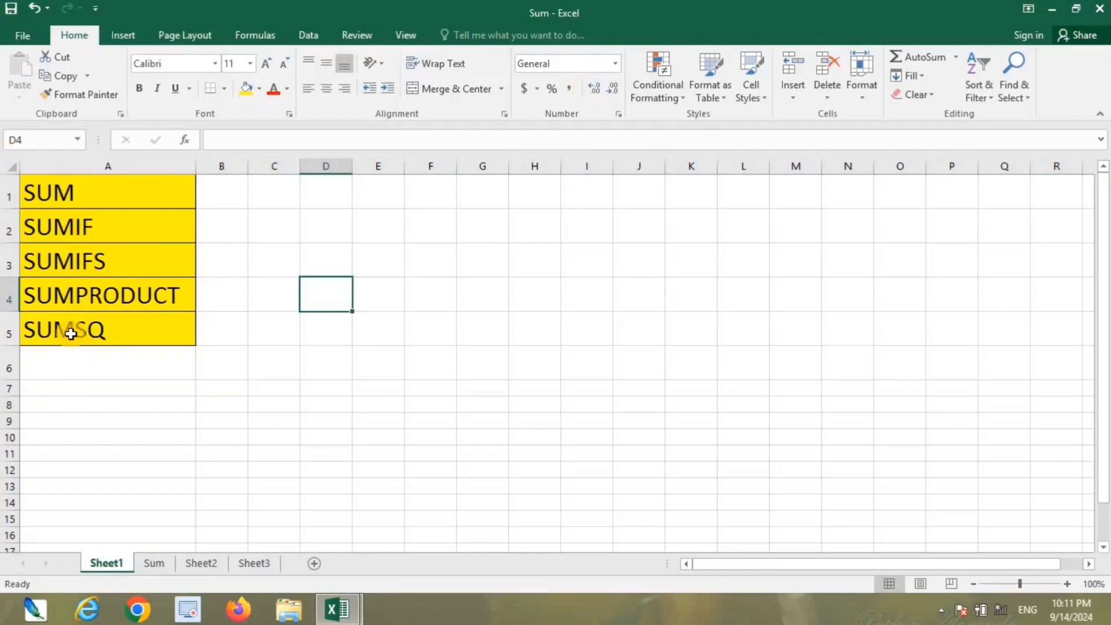
left_click(155, 563)
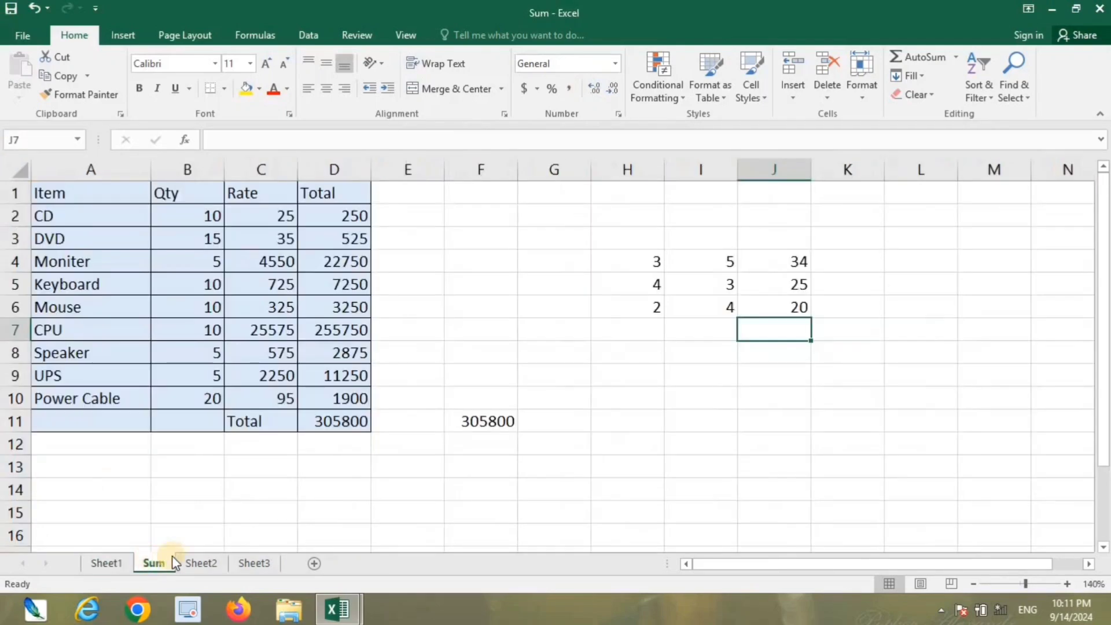
left_click(203, 564)
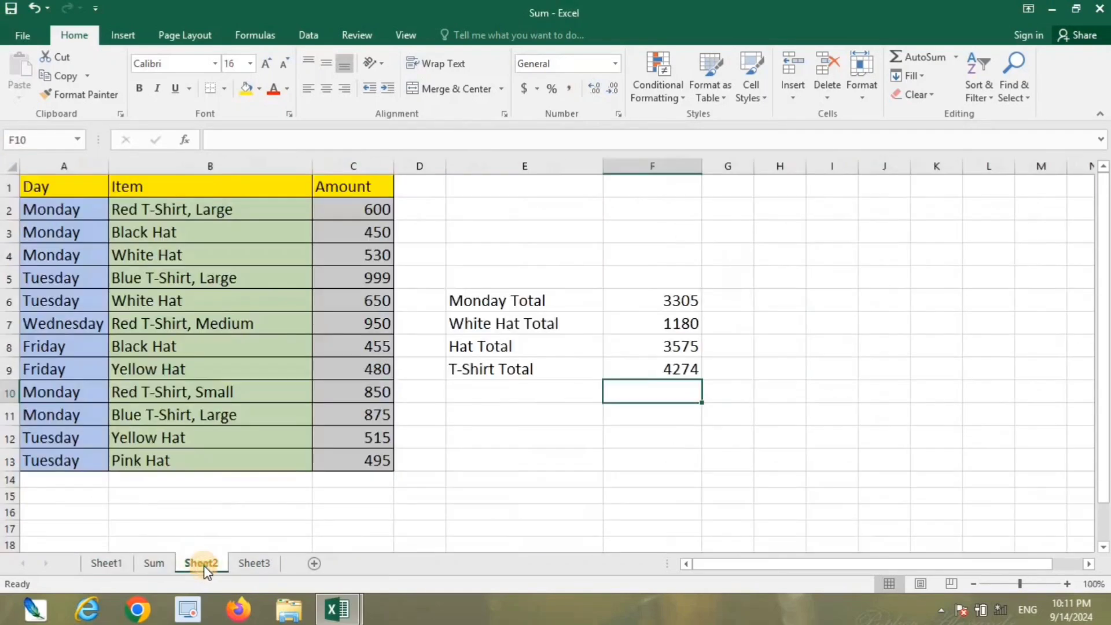
left_click(250, 563)
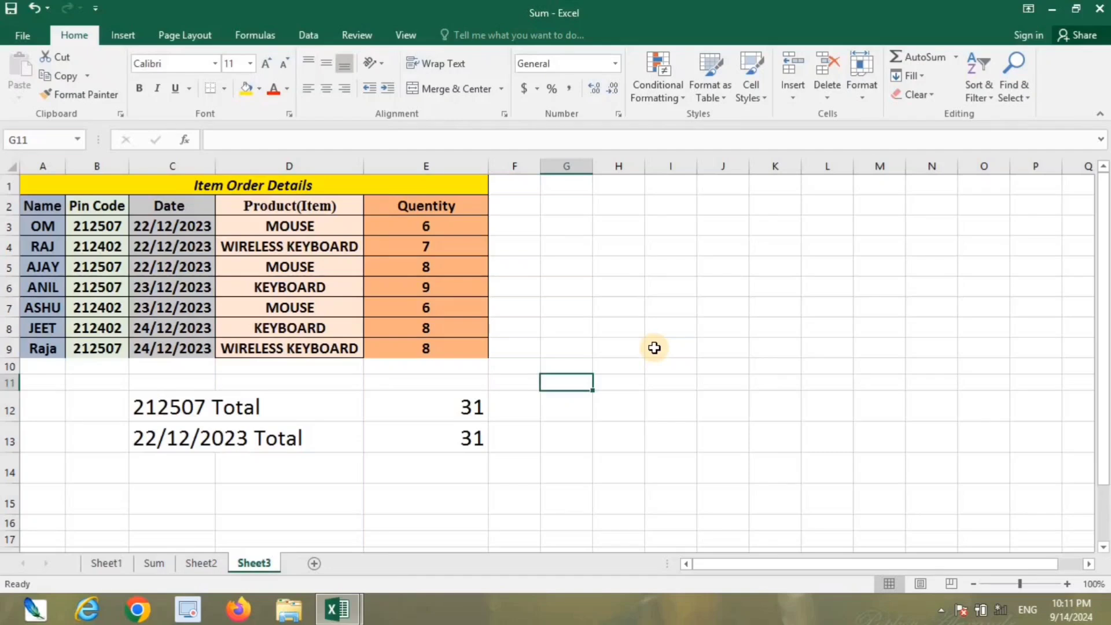
left_click(1099, 8)
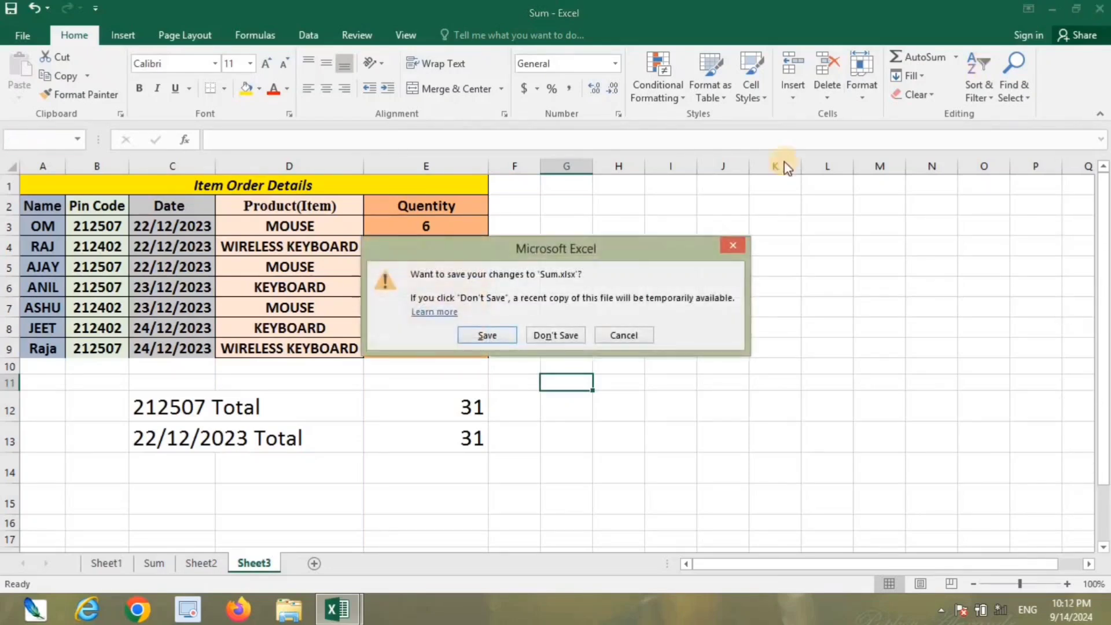
left_click(559, 336)
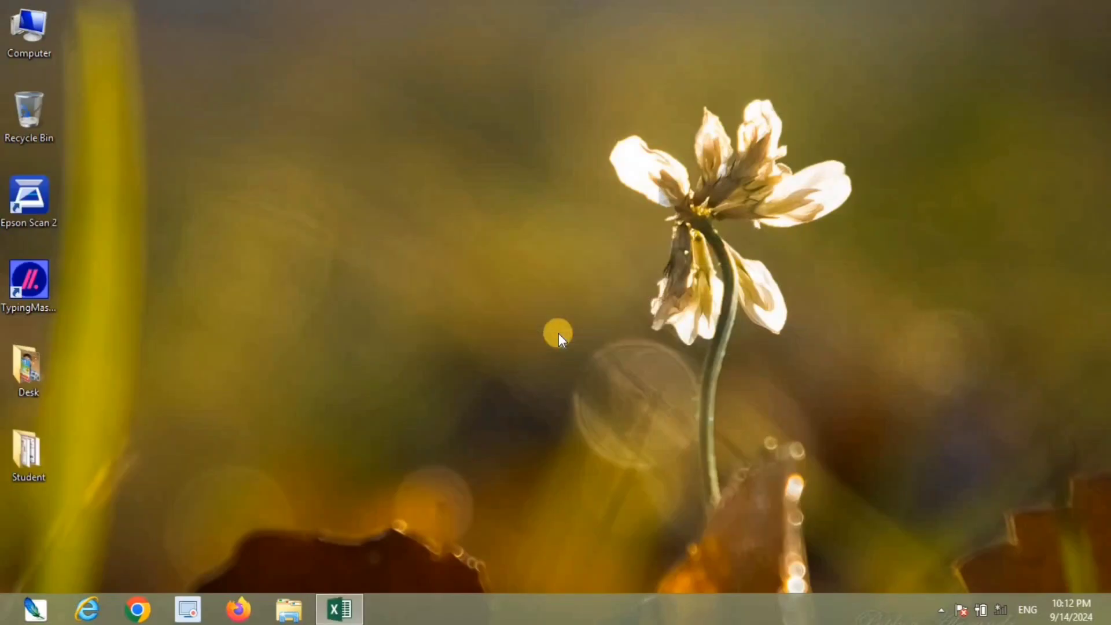